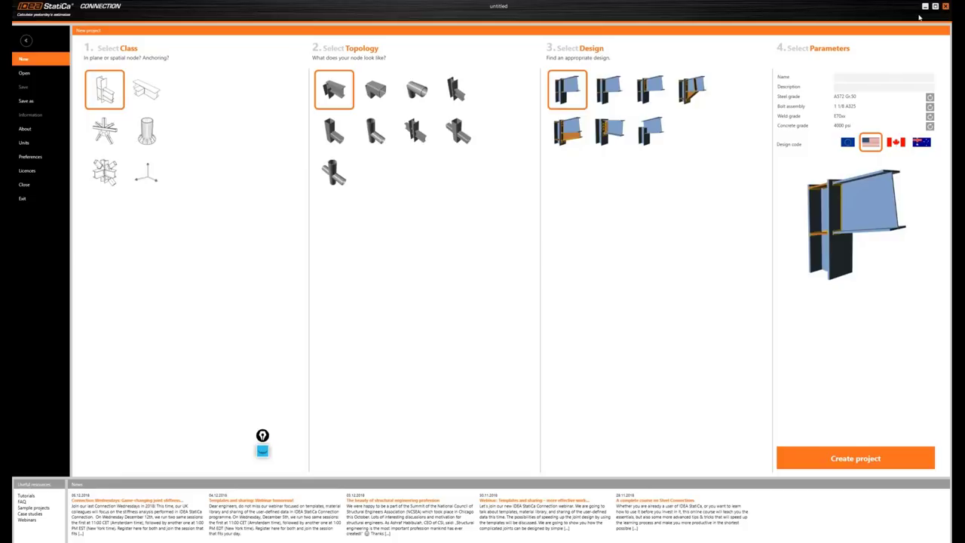
Create a new project using the general axes-defined node class.
click(164, 184)
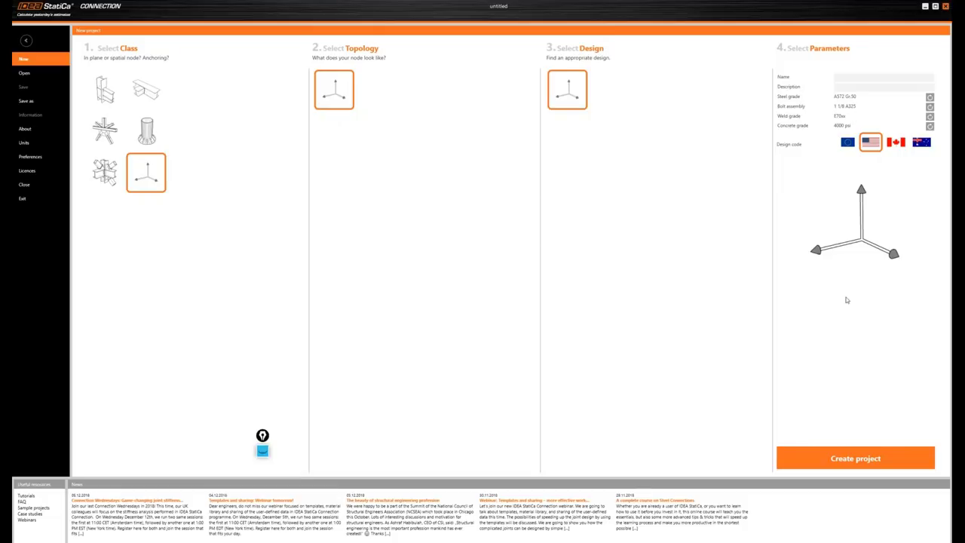
click(834, 460)
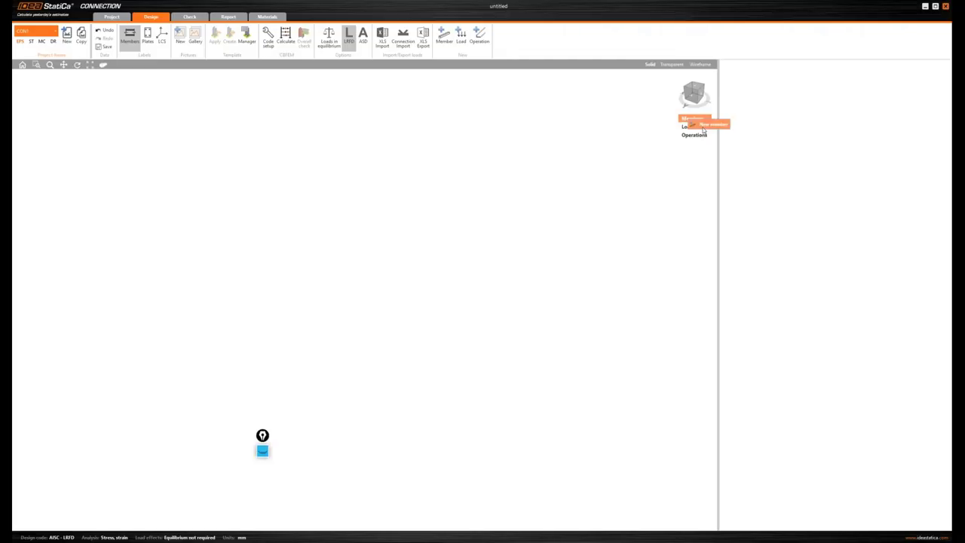
Add member M1 with a rolled W(Imp)14X109 I cross-section.
click(690, 120)
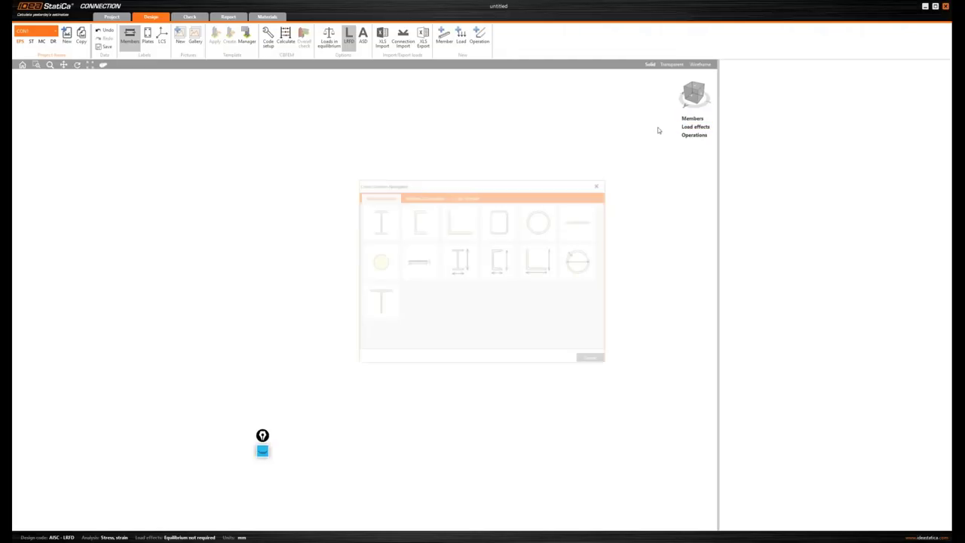
click(379, 221)
scroll(445, 256, down, 3)
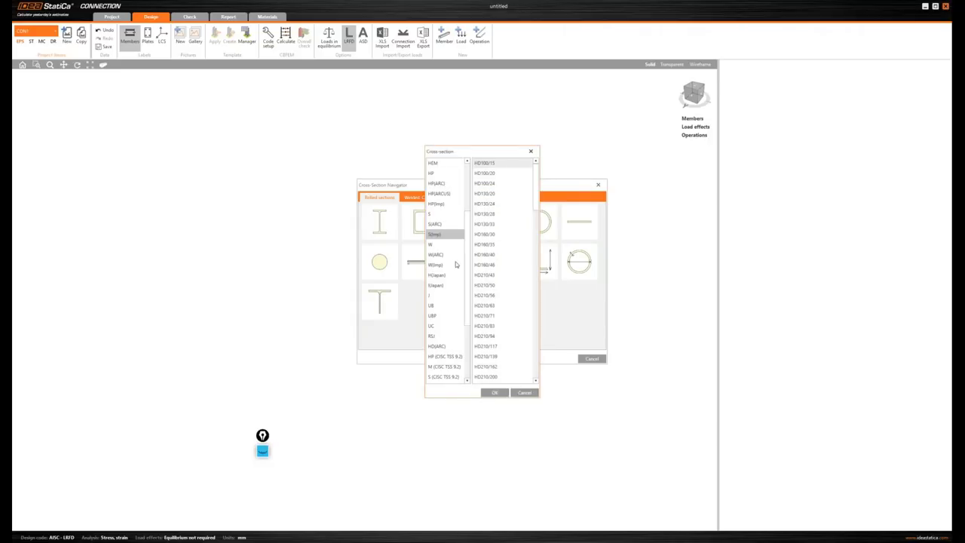
click(435, 266)
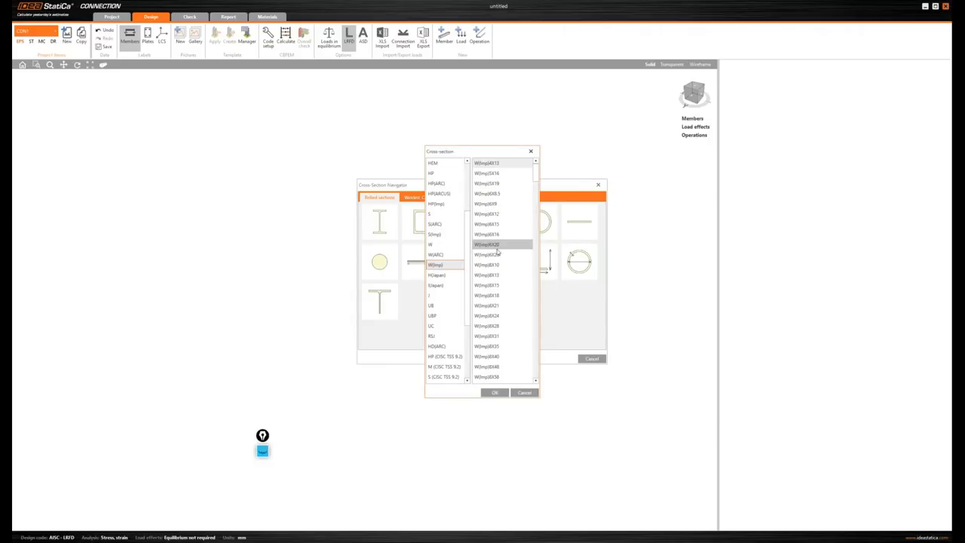
scroll(497, 254, down, 4)
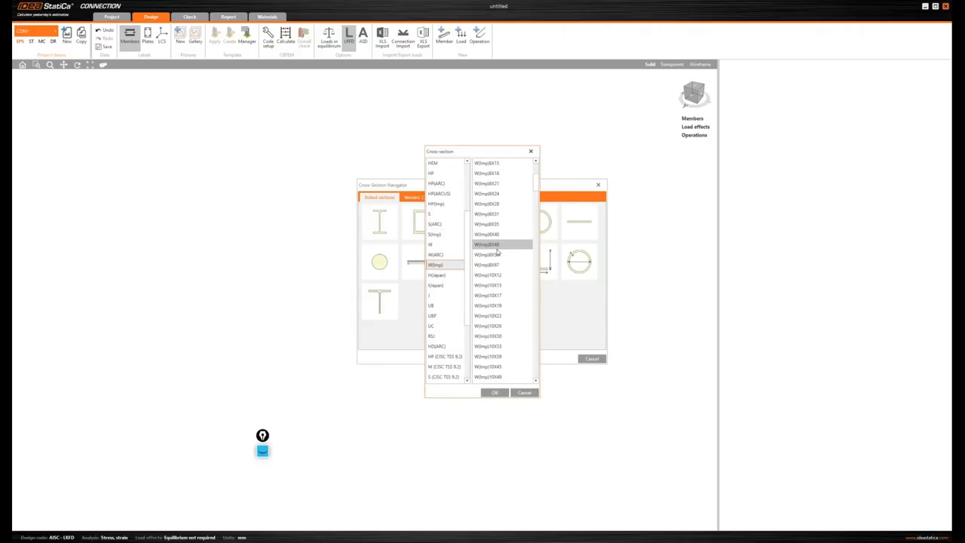
scroll(497, 252, down, 15)
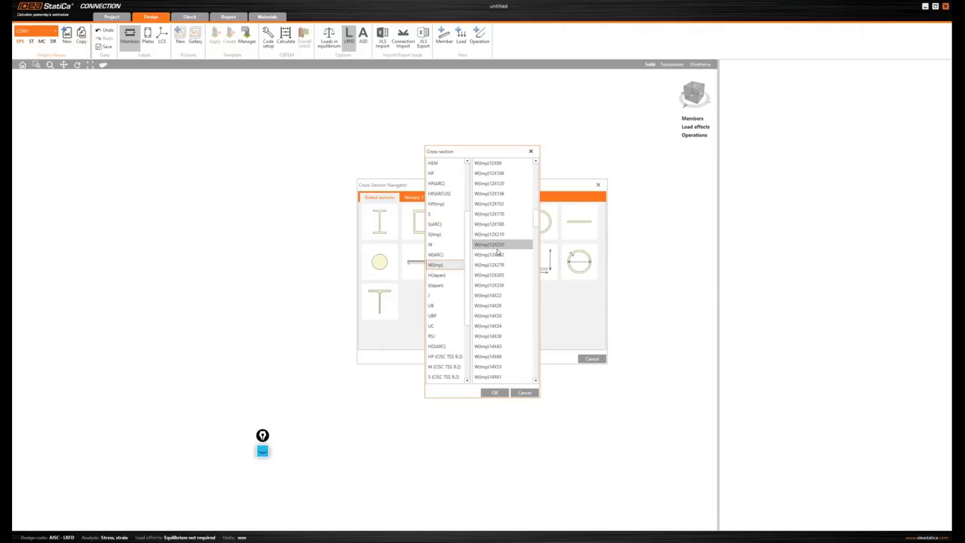
scroll(497, 254, down, 11)
scroll(498, 254, up, 2)
scroll(497, 253, up, 1)
click(494, 194)
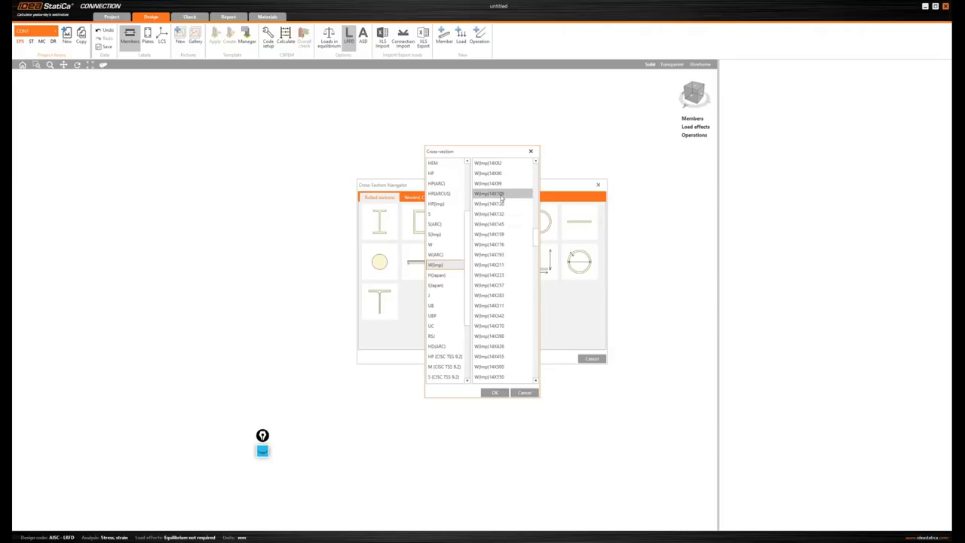
click(490, 393)
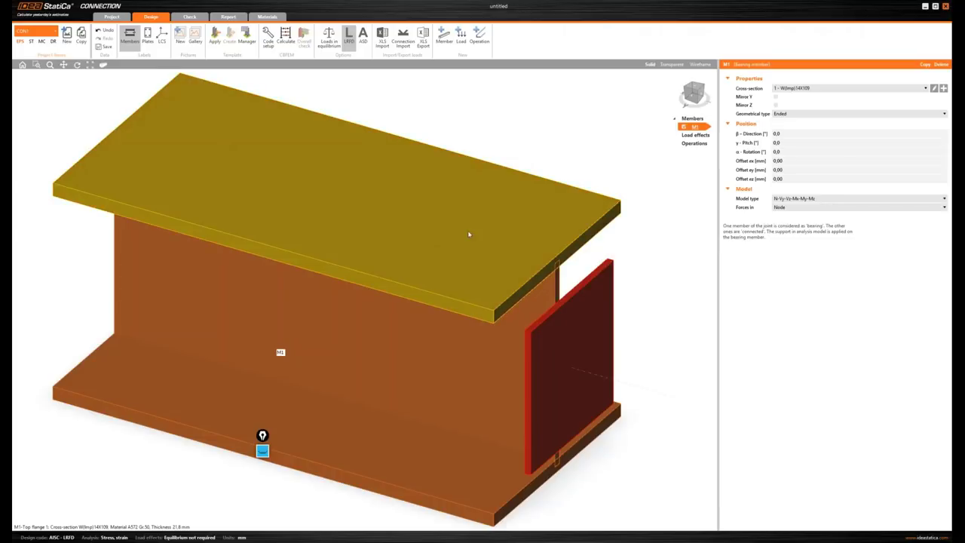
Rename member M1 to 'Member 1'.
scroll(476, 206, down, 3)
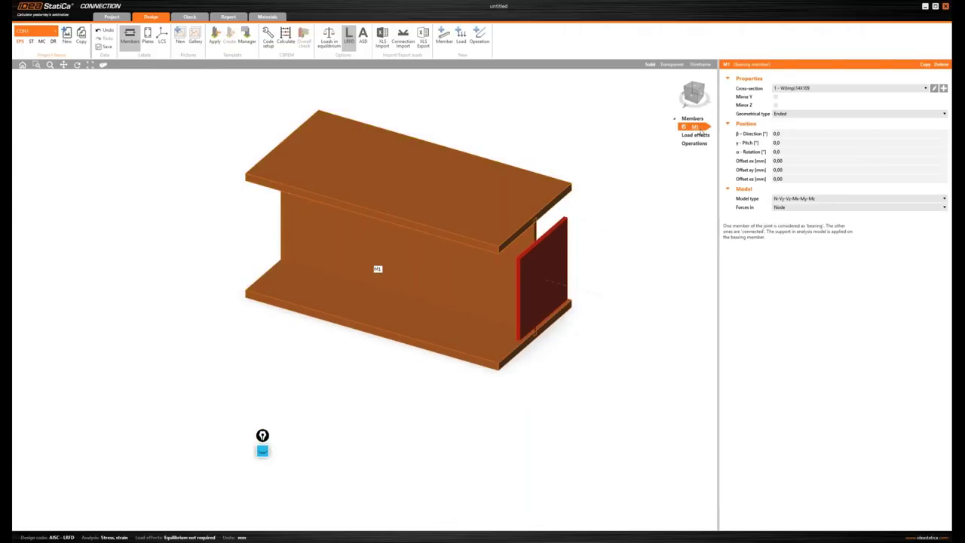
click(694, 128)
text(Member 1)
key(Return)
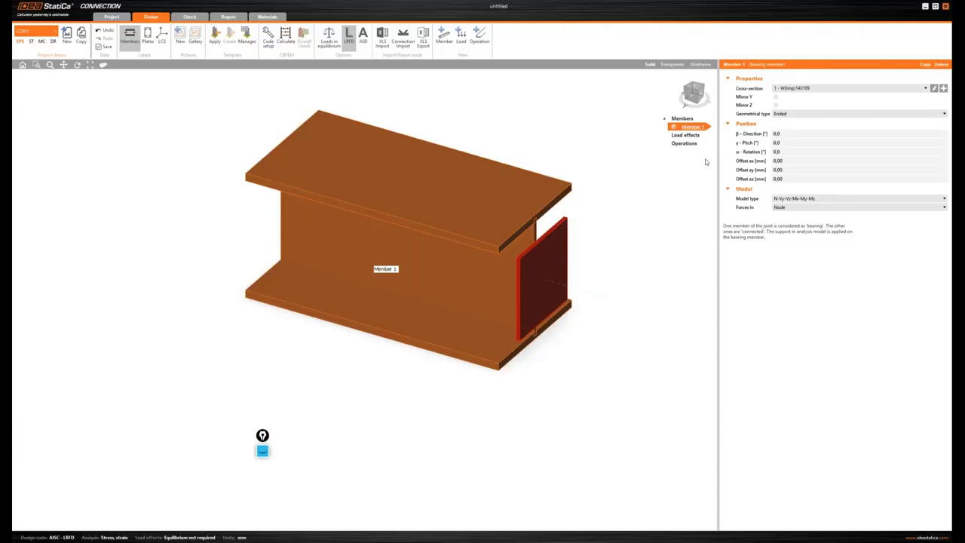
Set Member 1's pitch to 90° and rotation to 180° so it stands as a column.
click(764, 142)
key(Home)
key(Tab)
click(789, 142)
text(90)
key(Tab)
text(180)
key(Tab)
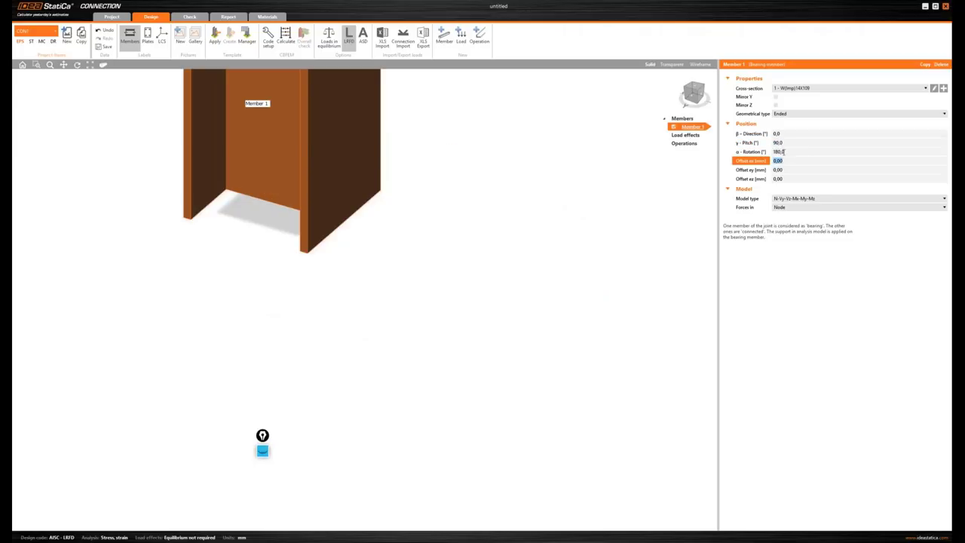
click(463, 177)
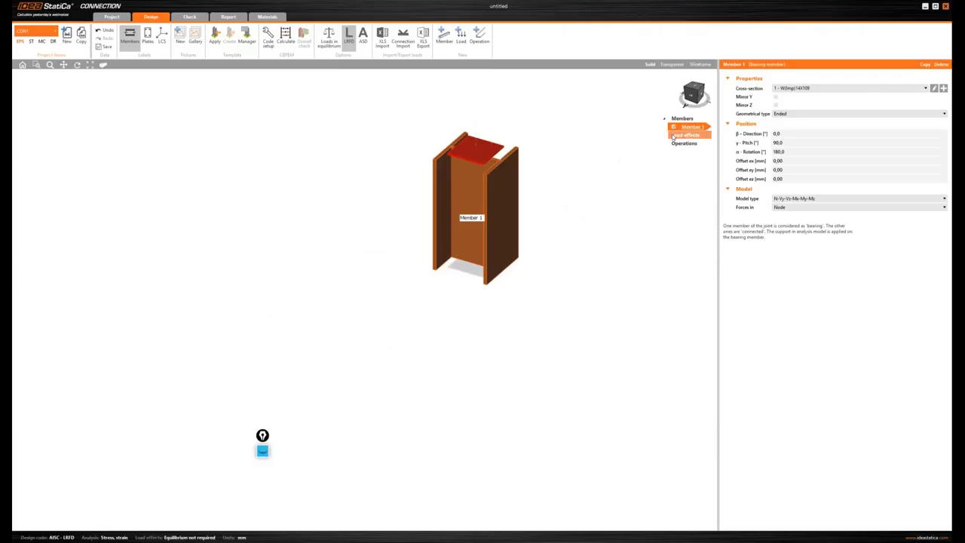
Copy Member 1 and name the copy 'Member 2'.
right_click(694, 128)
click(704, 135)
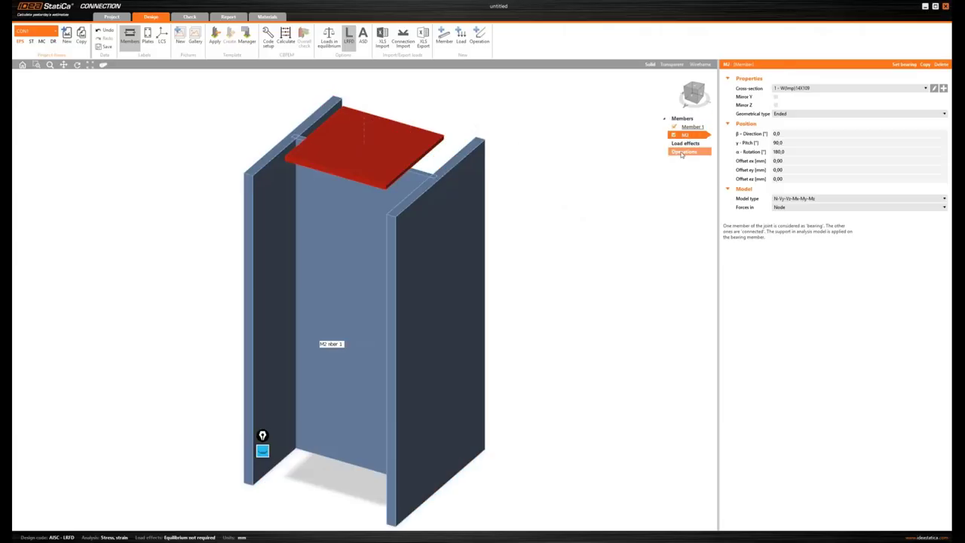
right_click(688, 136)
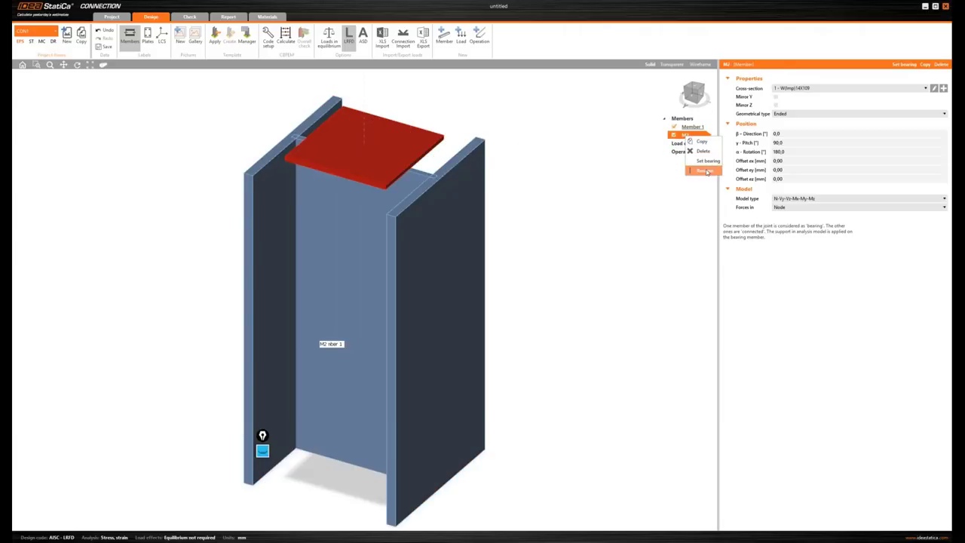
click(705, 171)
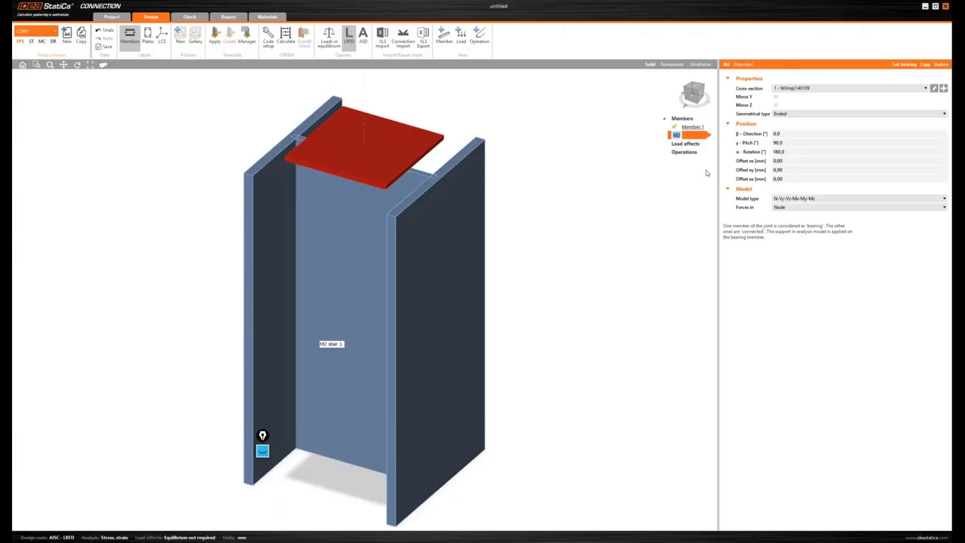
text(Member 2)
key(Return)
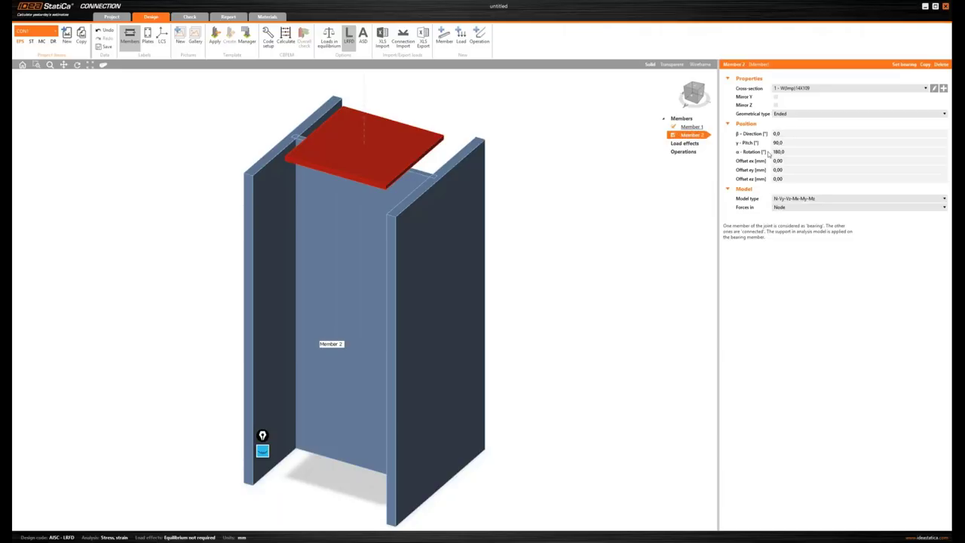
Orient Member 2 horizontally with direction 180°, pitch 0° and rotation 0°.
click(765, 133)
text(180)
click(737, 143)
text(0)
key(Tab)
text(0)
key(Tab)
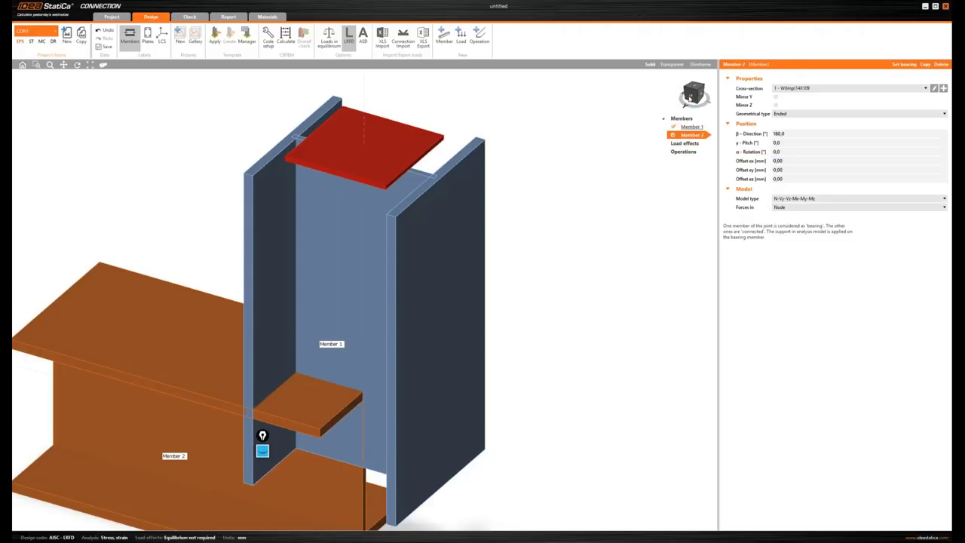
click(693, 96)
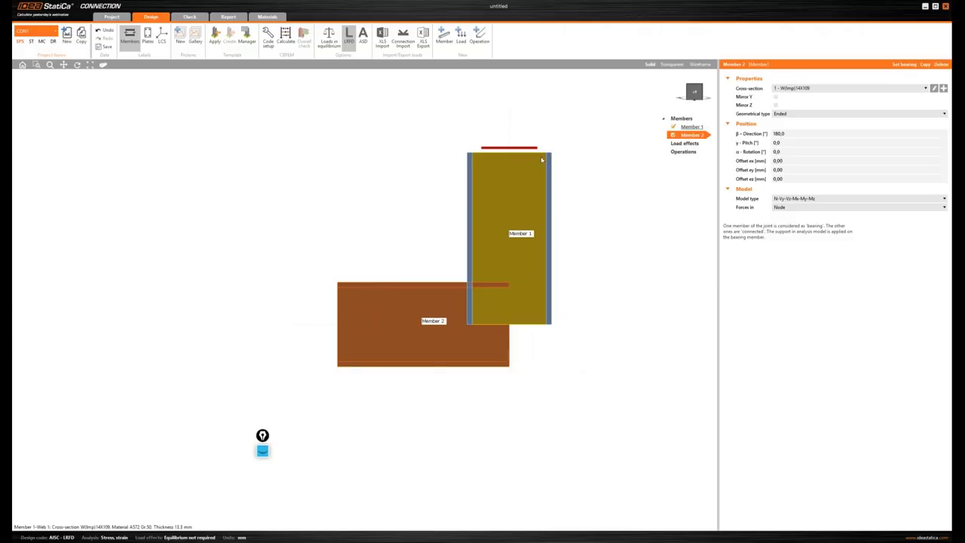
Make Member 2 the bearing member and bring up the operations list.
right_click(413, 307)
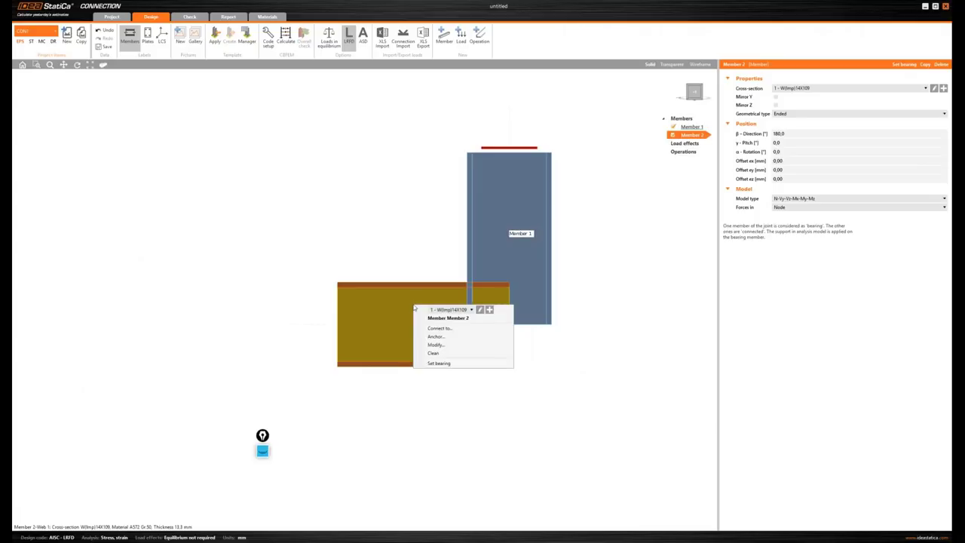
click(439, 363)
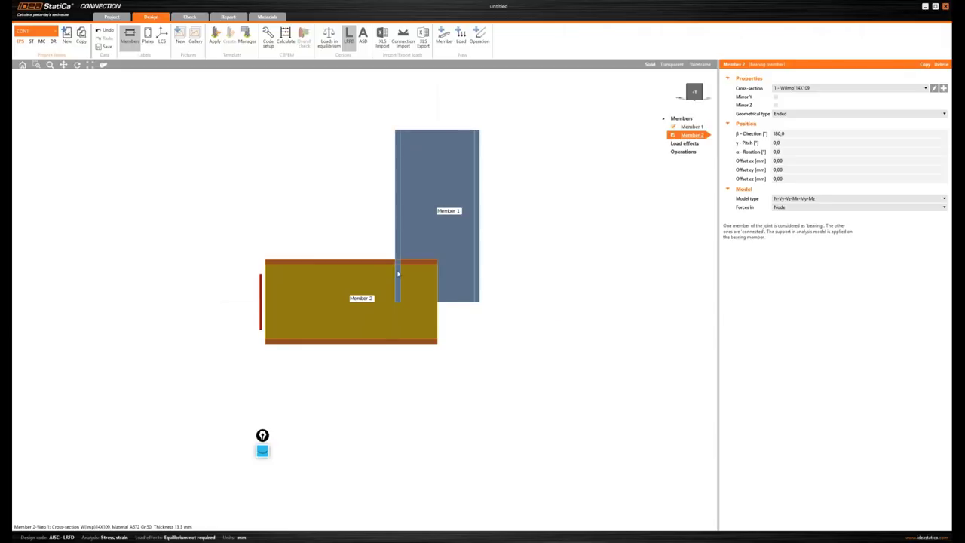
click(683, 152)
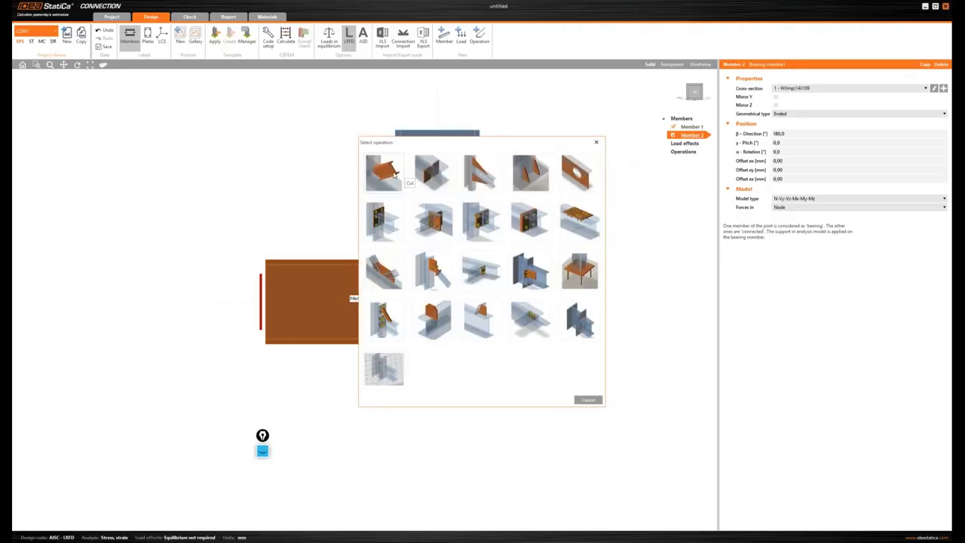
Add a cut-of-member operation named EXTEND M2.
click(393, 172)
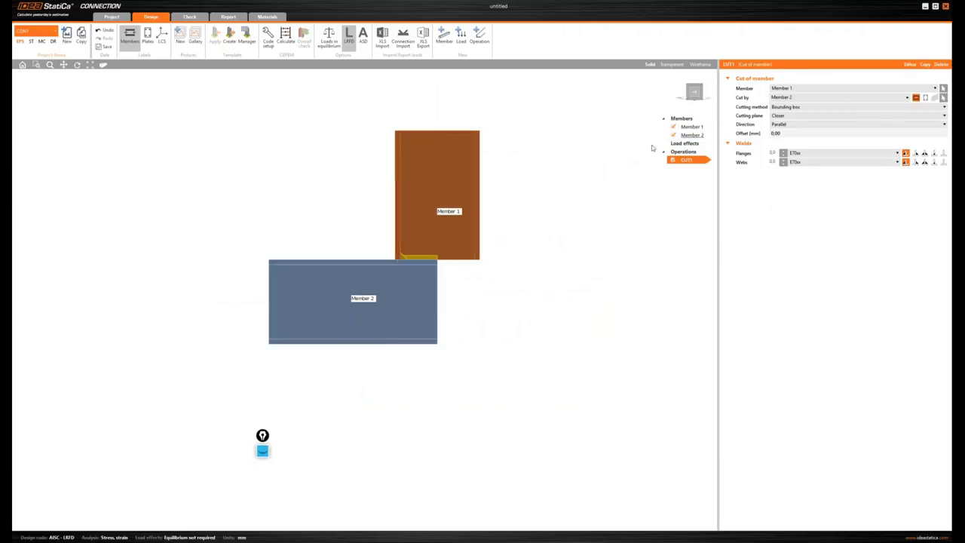
right_click(687, 163)
text(2)
key(Return)
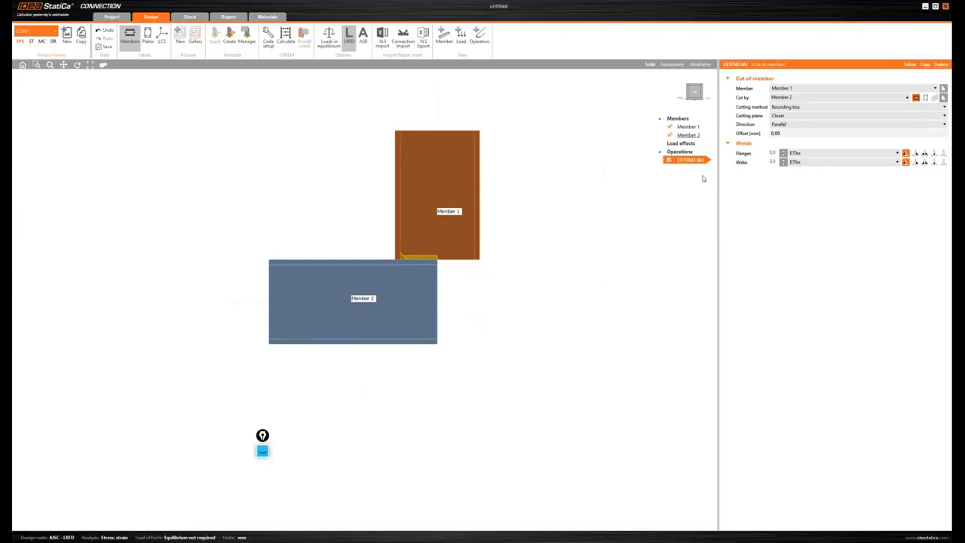
Trim Member 2 to Member 1's farther plane with a 152.65 mm offset, then start a new operation.
click(782, 89)
click(785, 104)
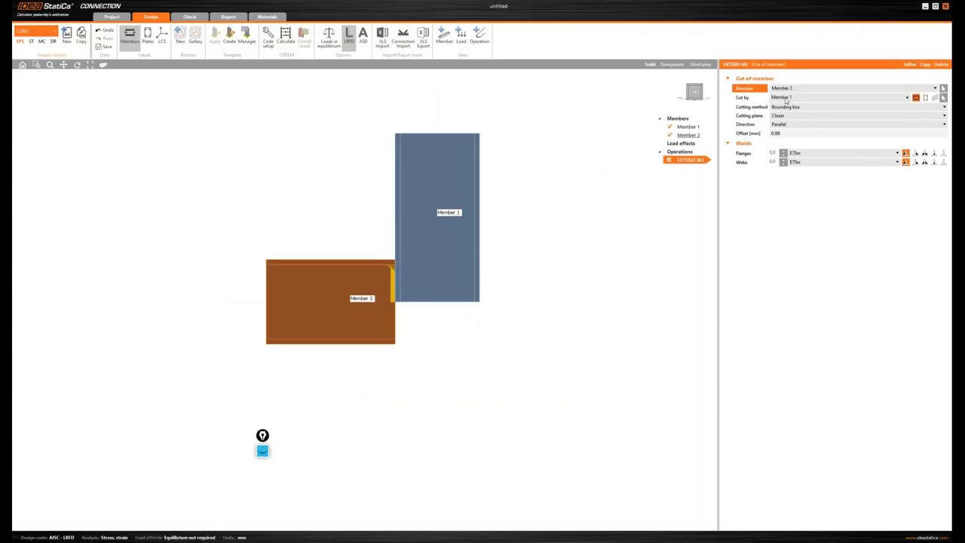
click(786, 117)
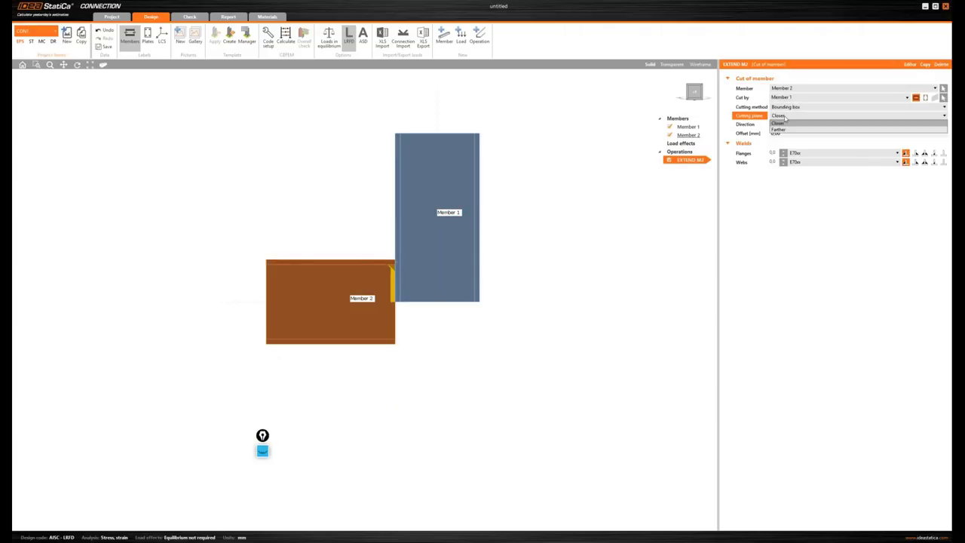
click(785, 128)
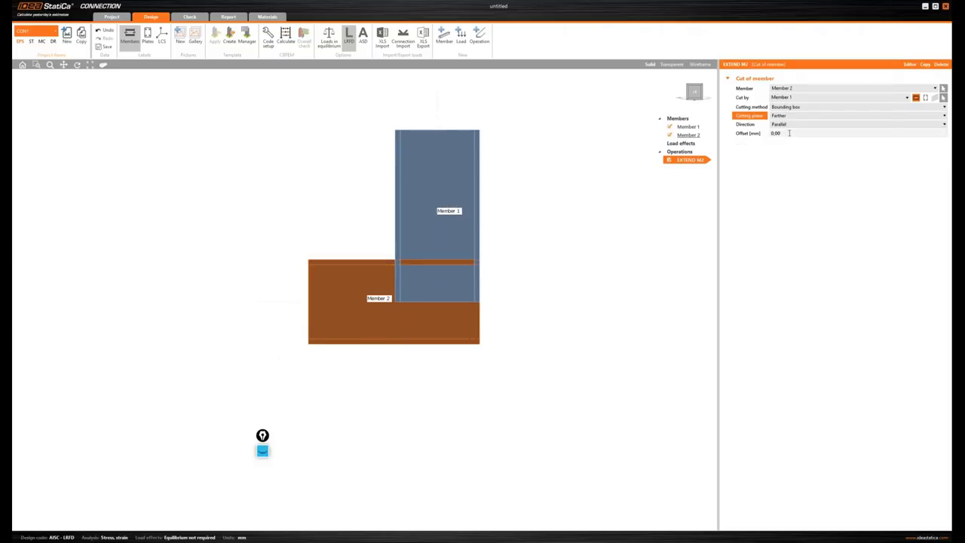
click(789, 132)
text(152,65)
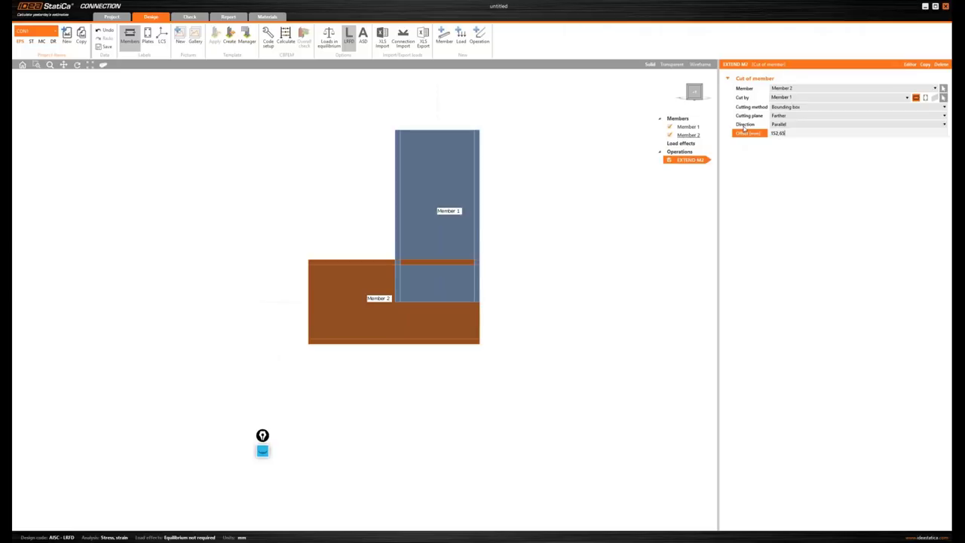
key(Return)
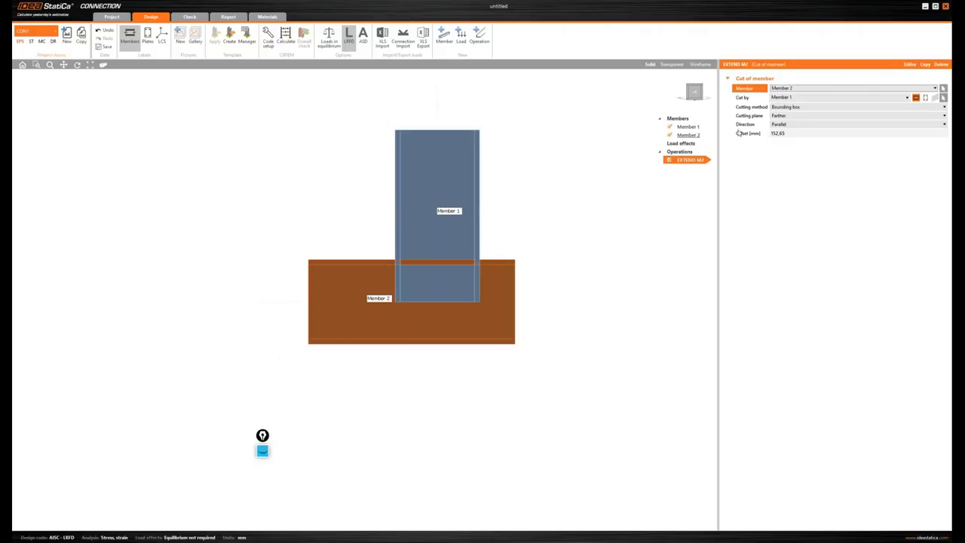
right_click(691, 159)
click(706, 160)
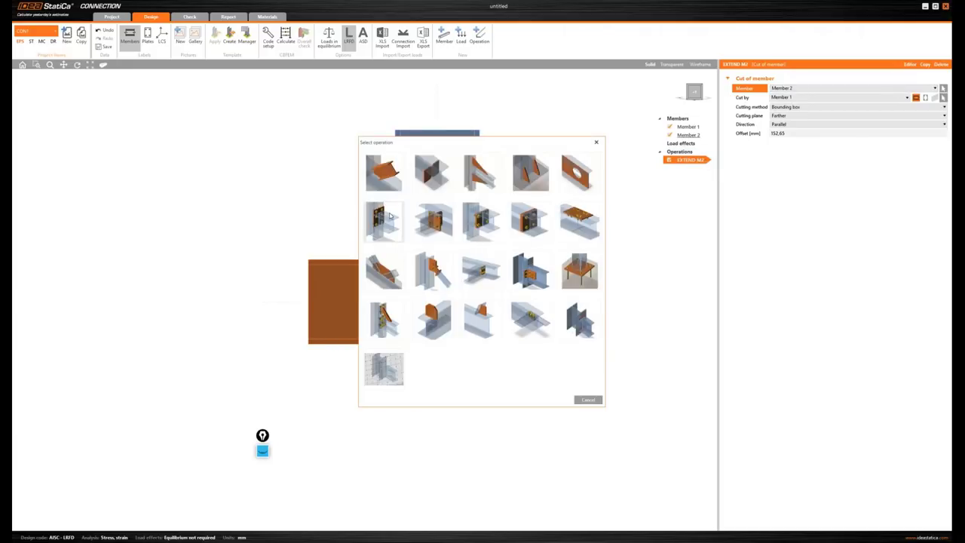
Add a 25 mm bolted end plate using 1 1/8 A325 bolts.
click(390, 216)
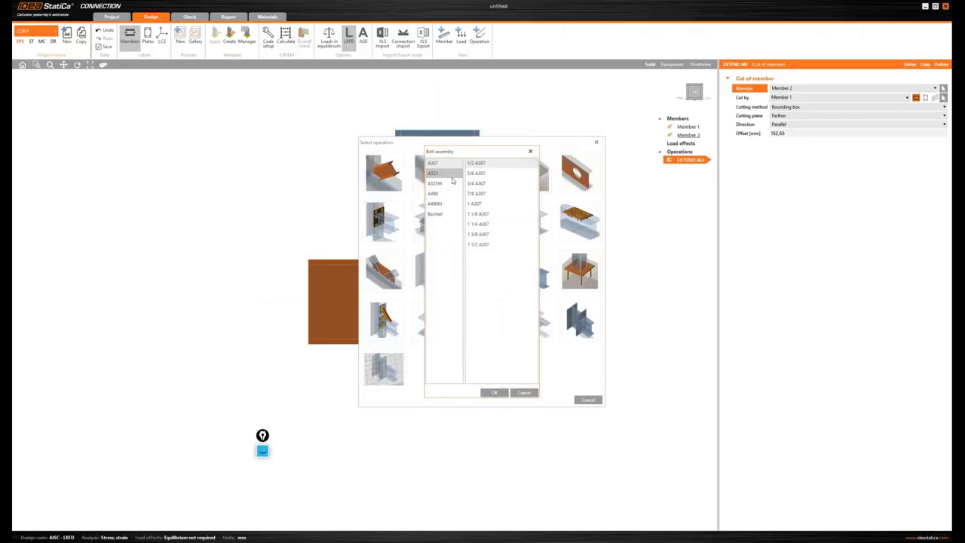
click(452, 175)
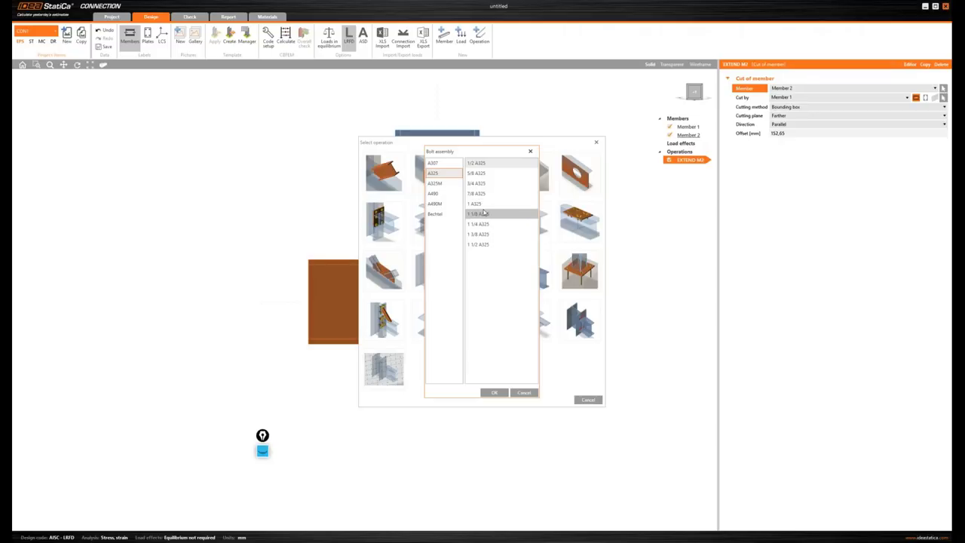
click(484, 214)
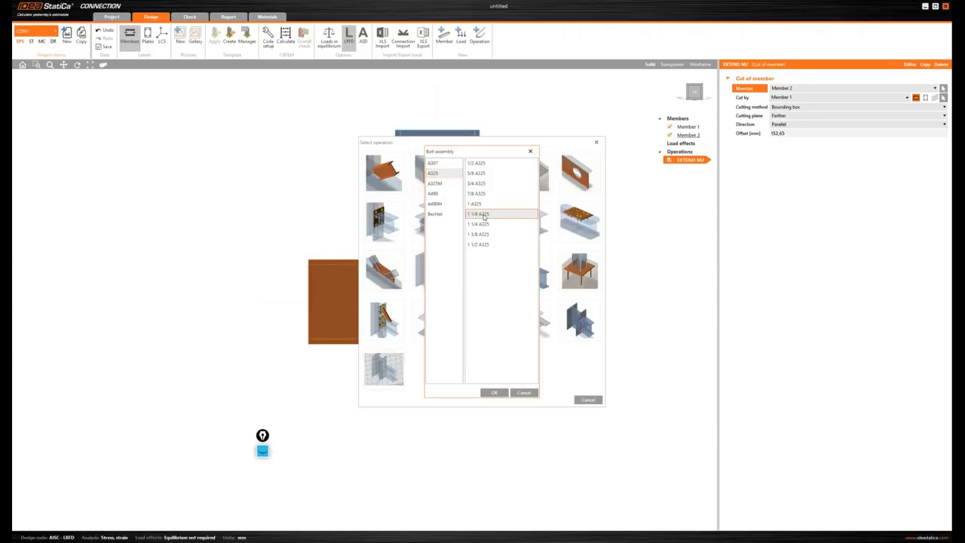
click(494, 392)
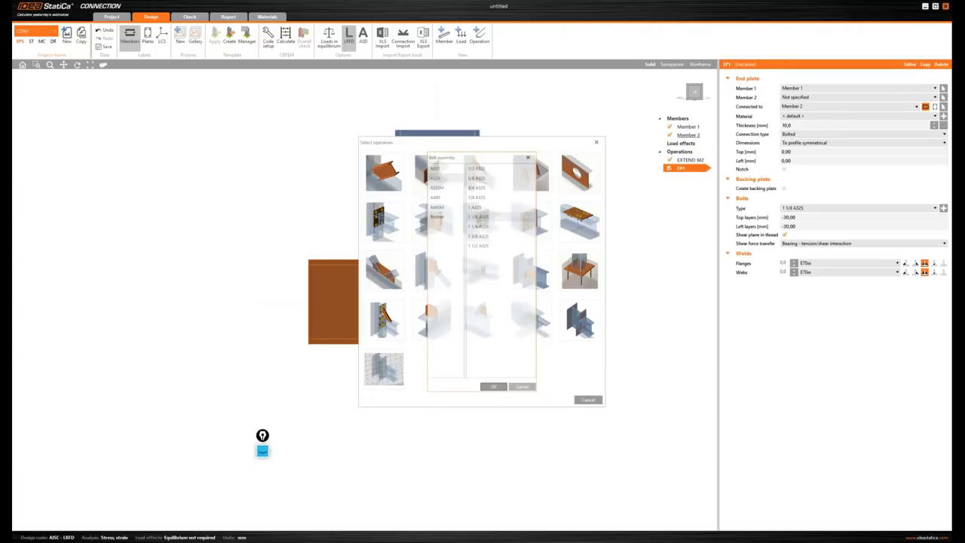
click(771, 125)
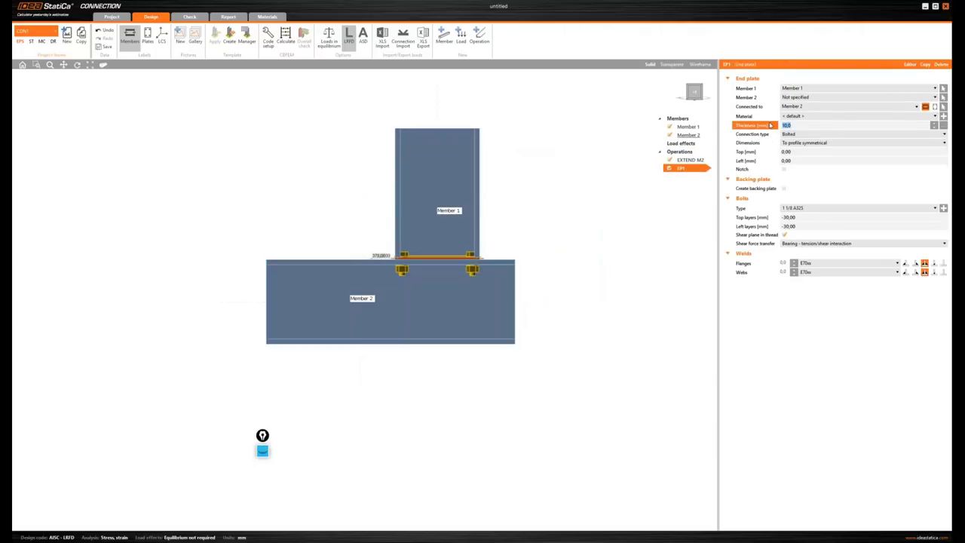
text(25)
key(Tab)
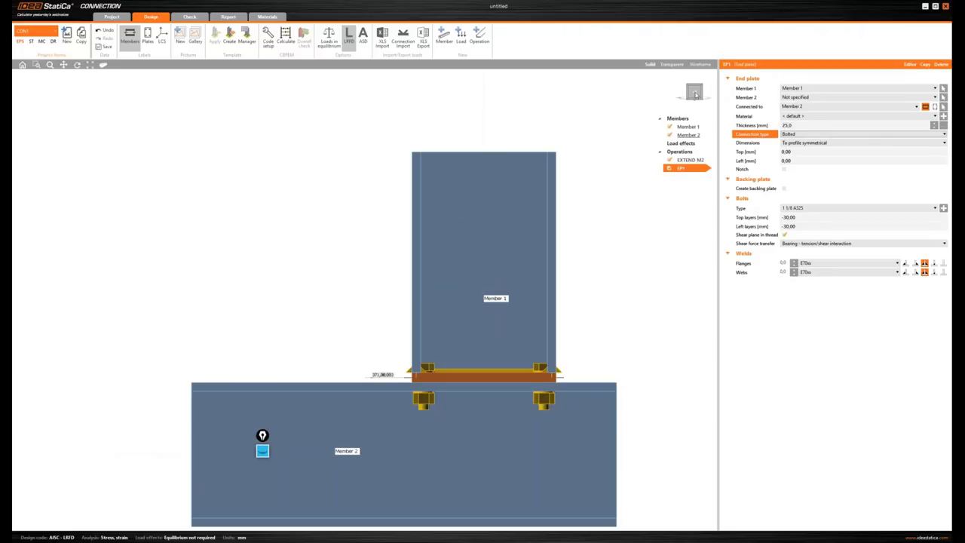
Size the end plate to the profile, extending 123,65 at top and 372,62 at bottom.
click(695, 92)
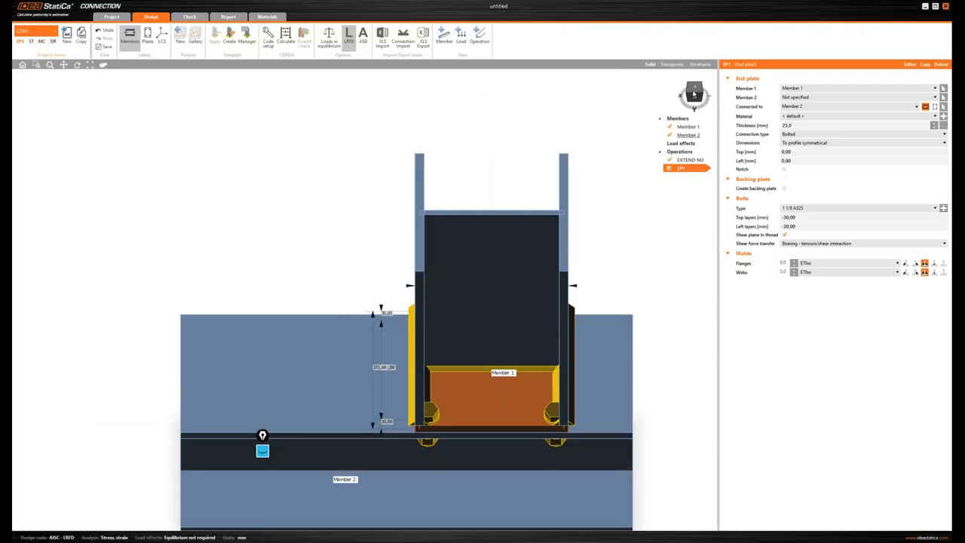
click(694, 93)
scroll(478, 149, down, 3)
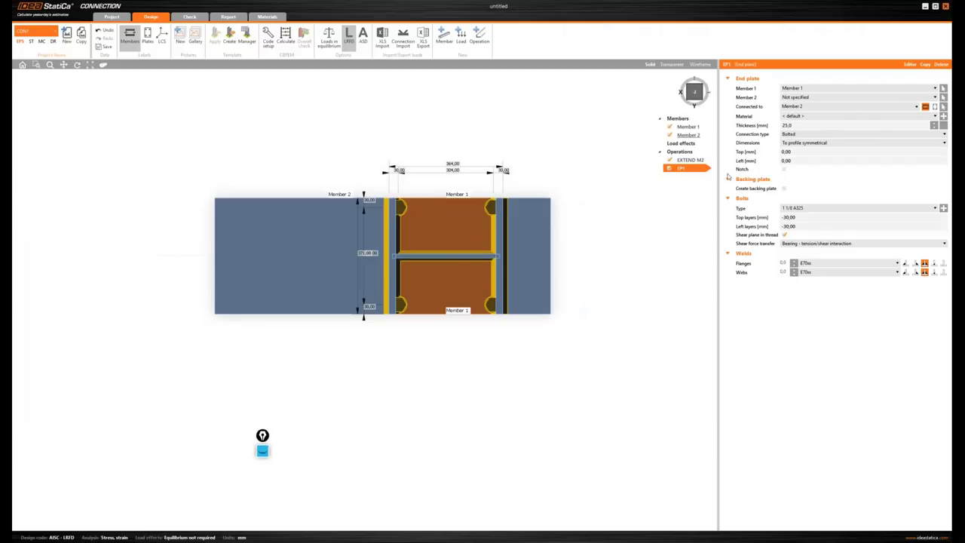
click(795, 143)
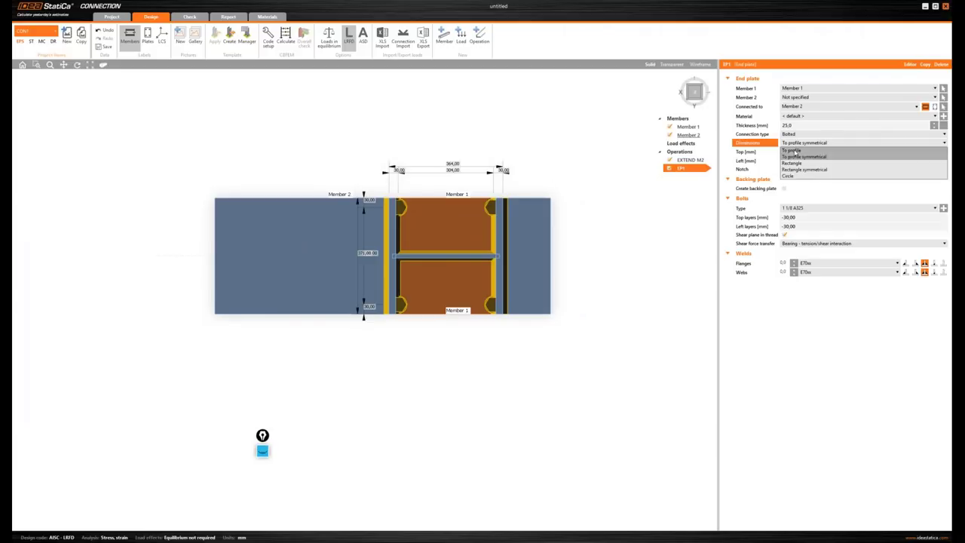
click(798, 150)
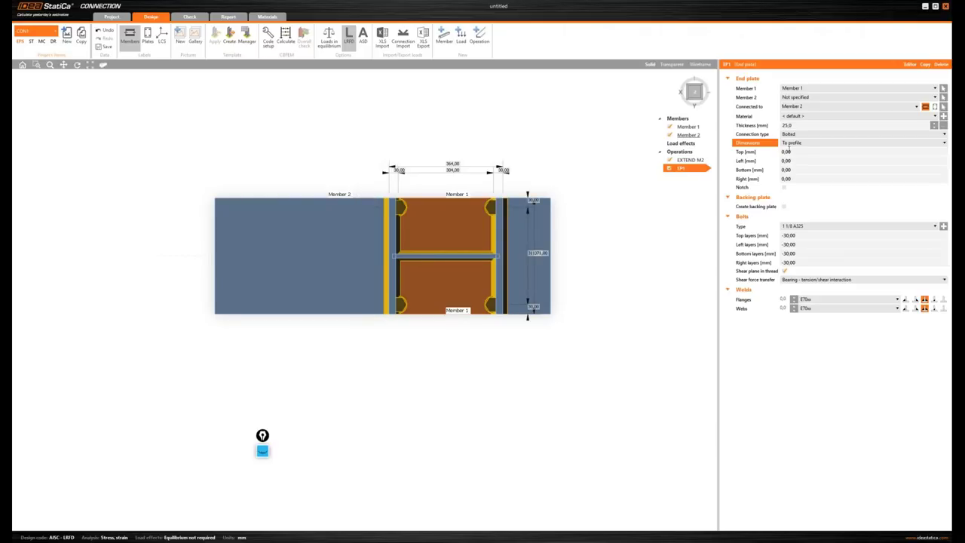
click(789, 151)
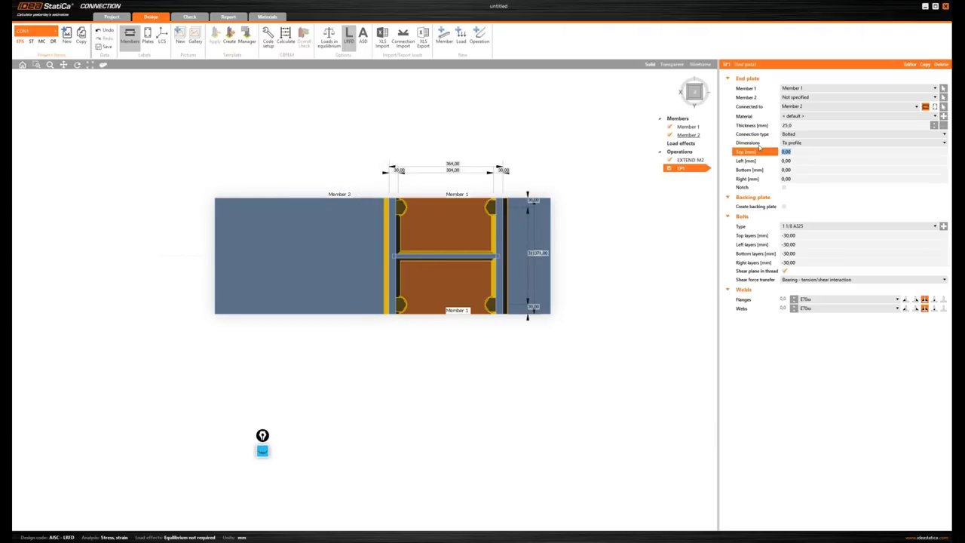
text(123,65)
key(Tab)
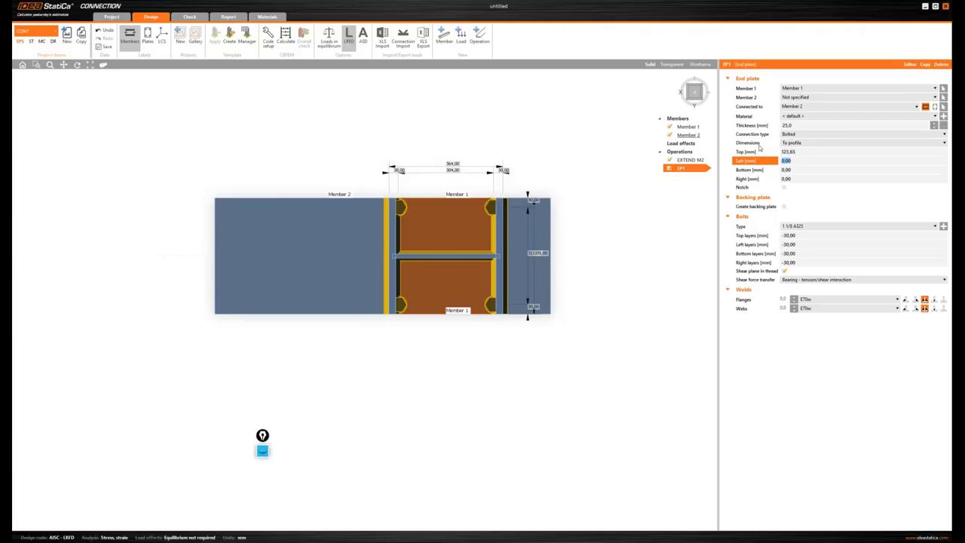
key(Tab)
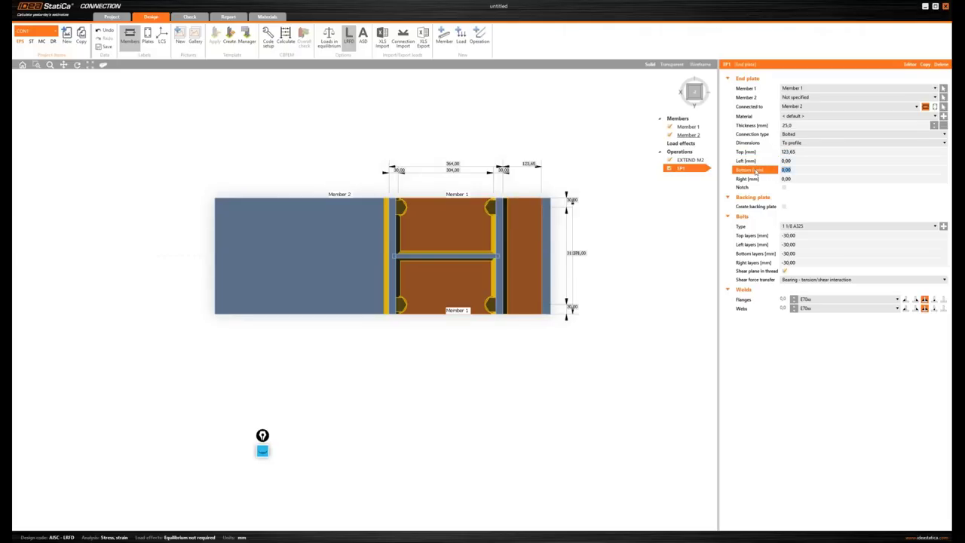
text(372,62)
key(Tab)
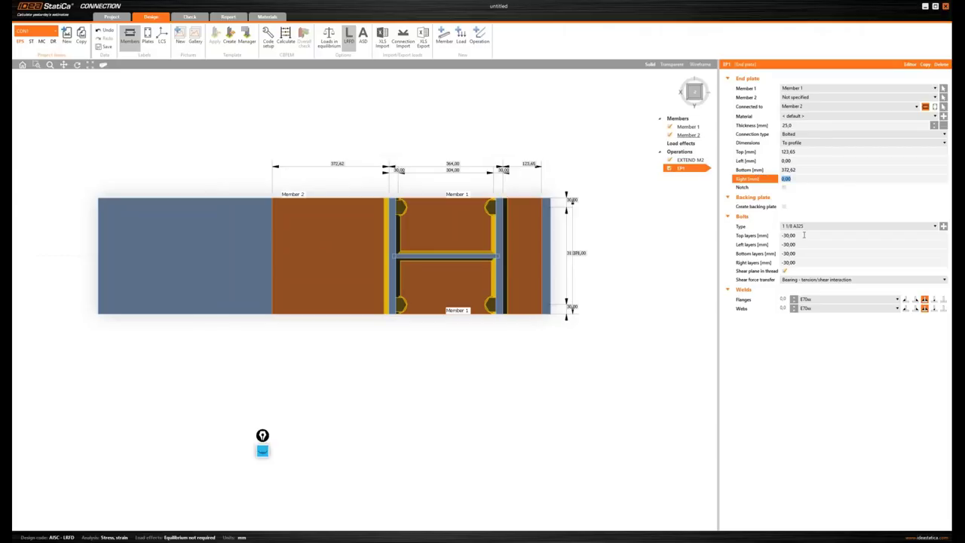
click(766, 236)
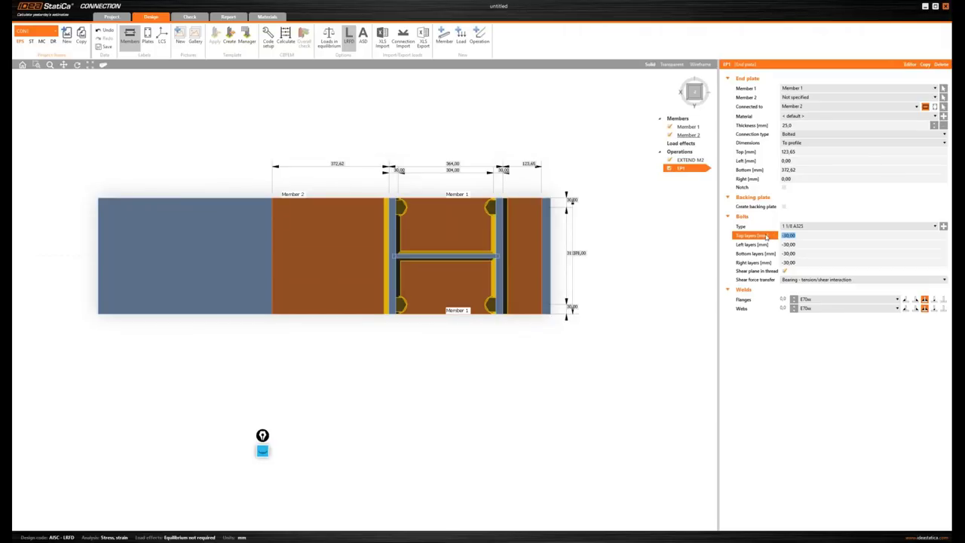
Lay out bolt layers: top 73,65 -155 -100, left -85, bottom 257,62 -100*2 -140, right -85.
text(73)
text(,65)
text( -15)
text(5,00 -10)
text(0)
key(Tab)
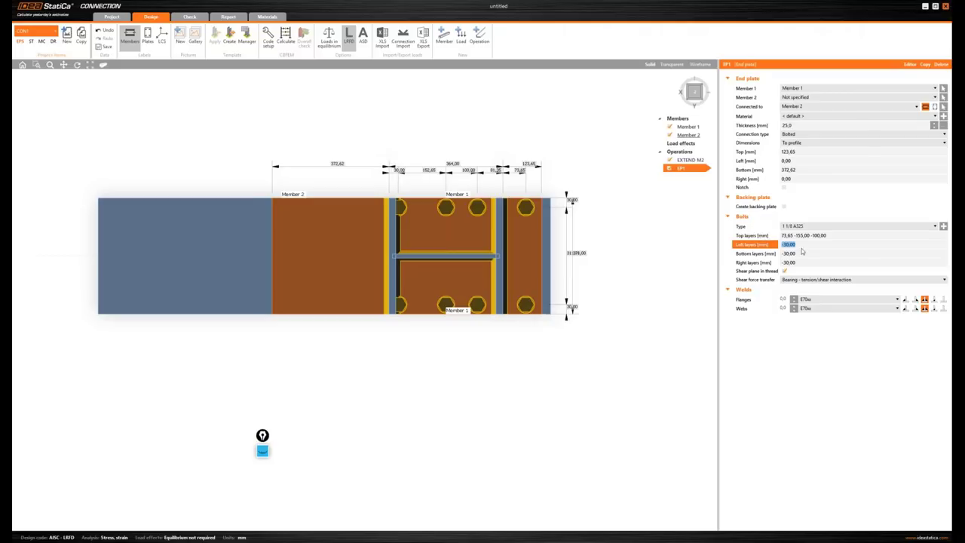
text(-85)
key(Tab)
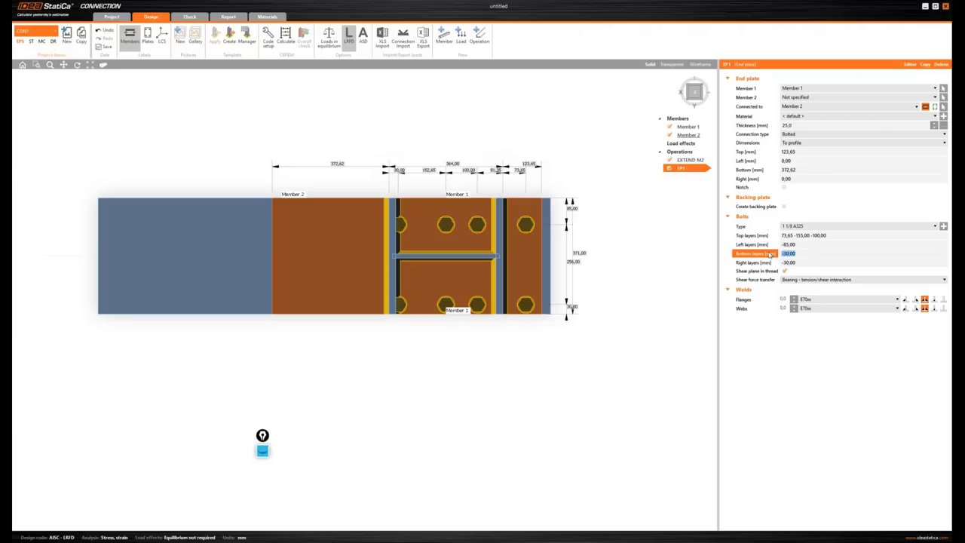
text(257,62 -100*2 -140)
key(Tab)
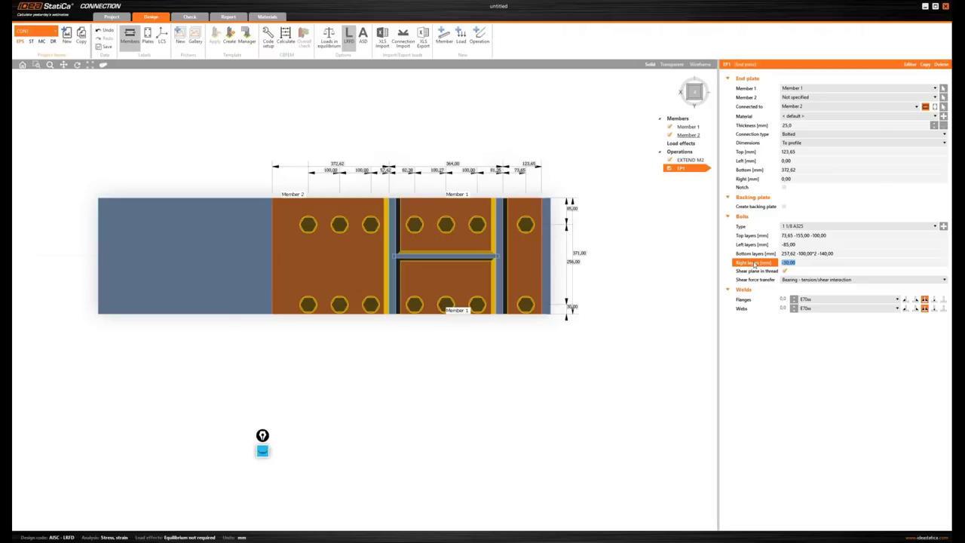
text(-85)
key(Tab)
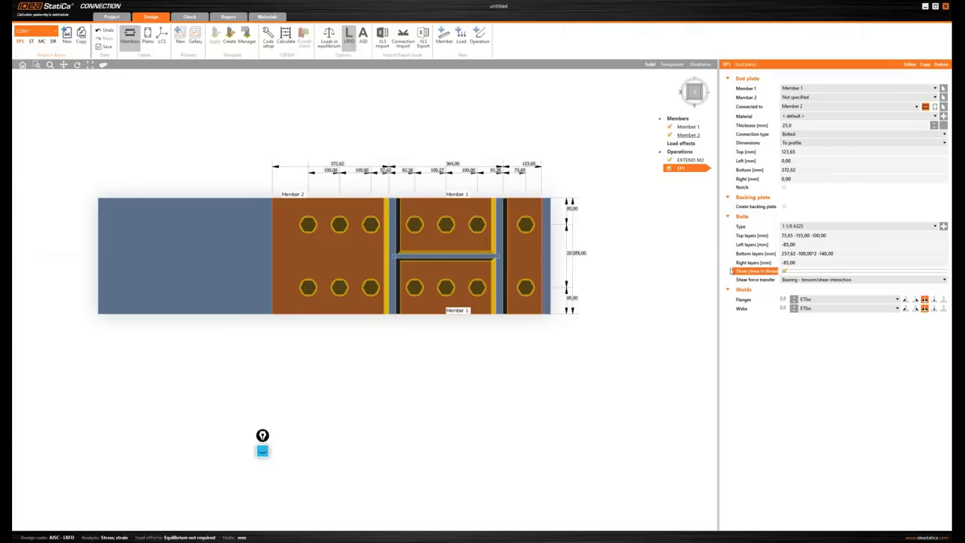
Increase the end plate's flange and web welds to 8,2 mm.
click(784, 300)
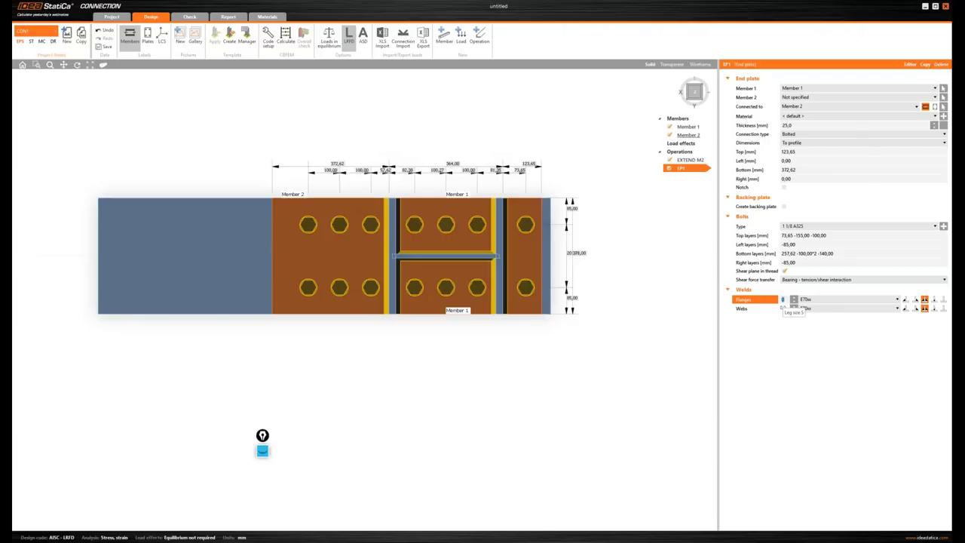
text(9,2)
key(Return)
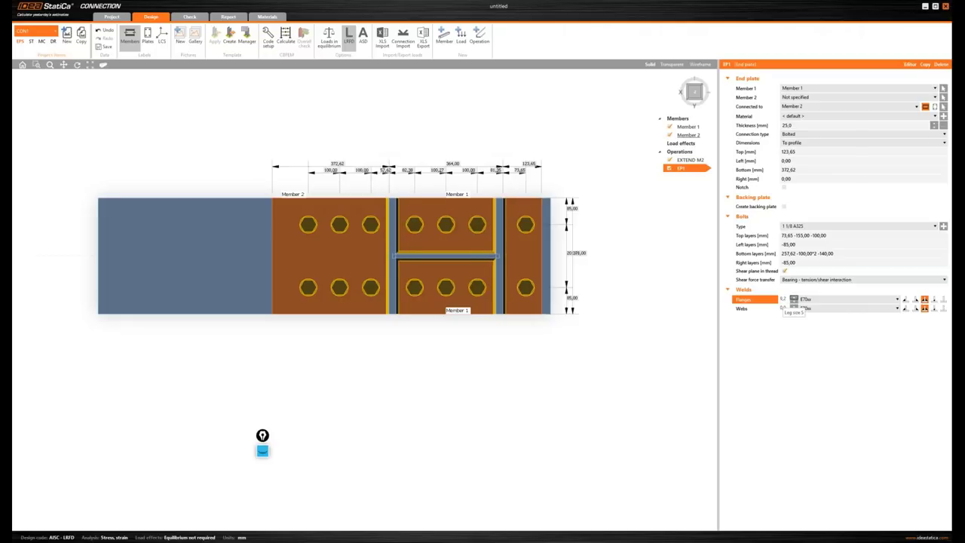
click(784, 308)
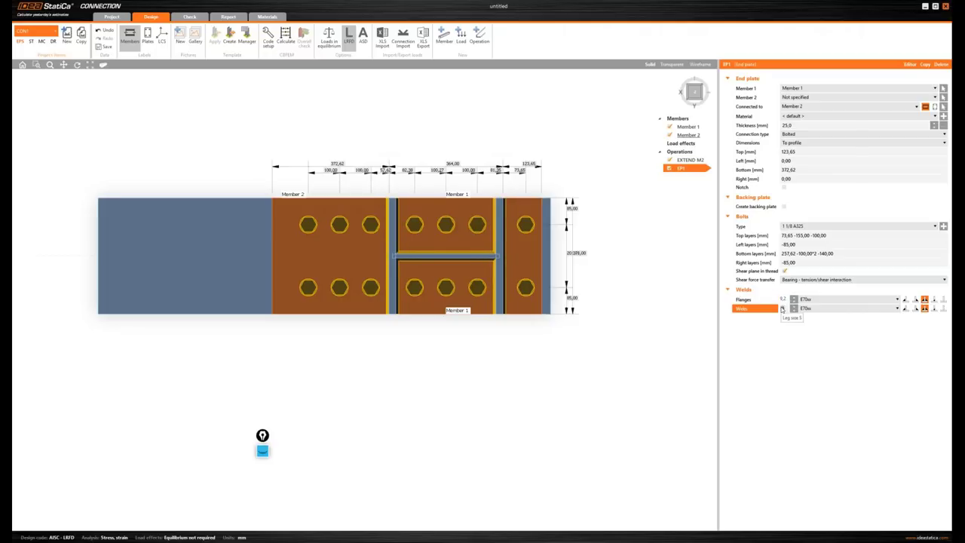
text(,2)
key(Tab)
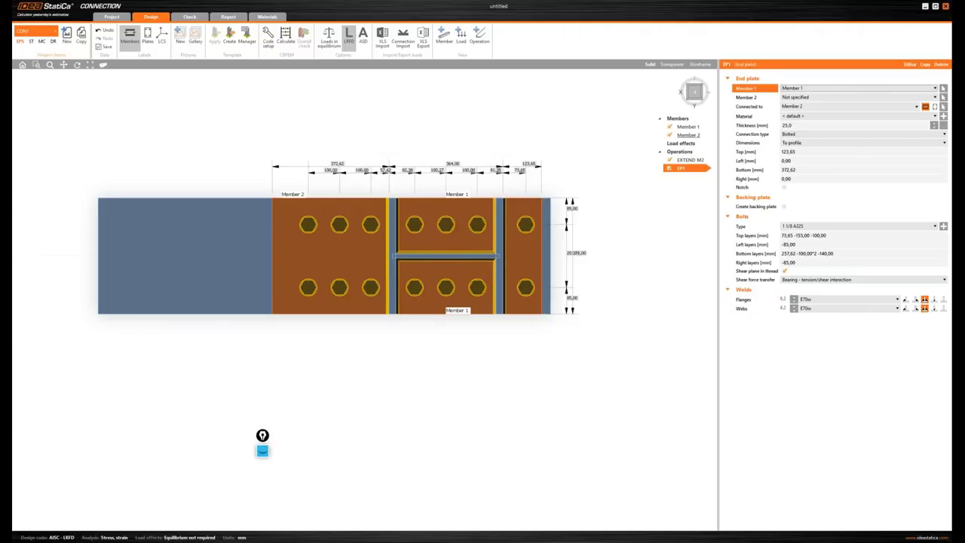
Add a new widener operation WID1 after EP1.
click(695, 94)
drag(695, 93, 698, 91)
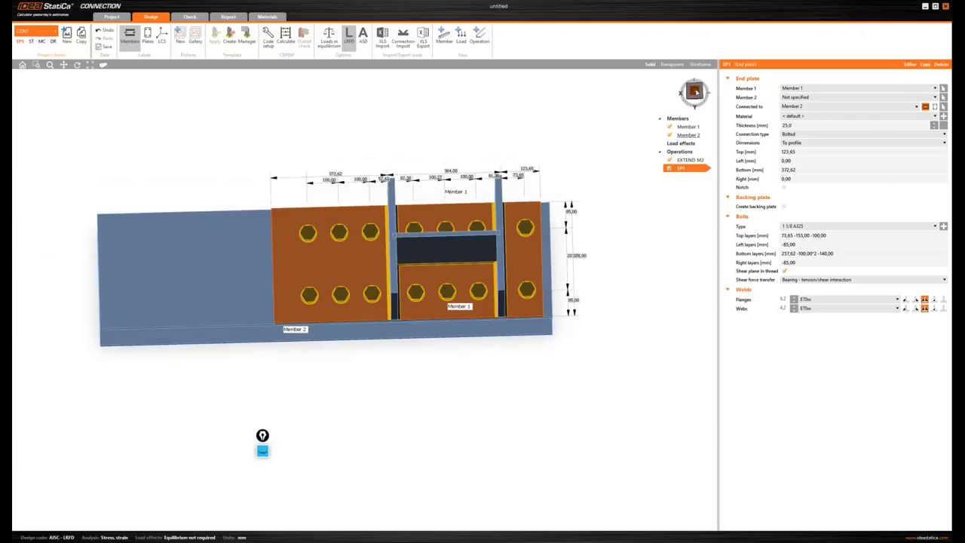
click(695, 92)
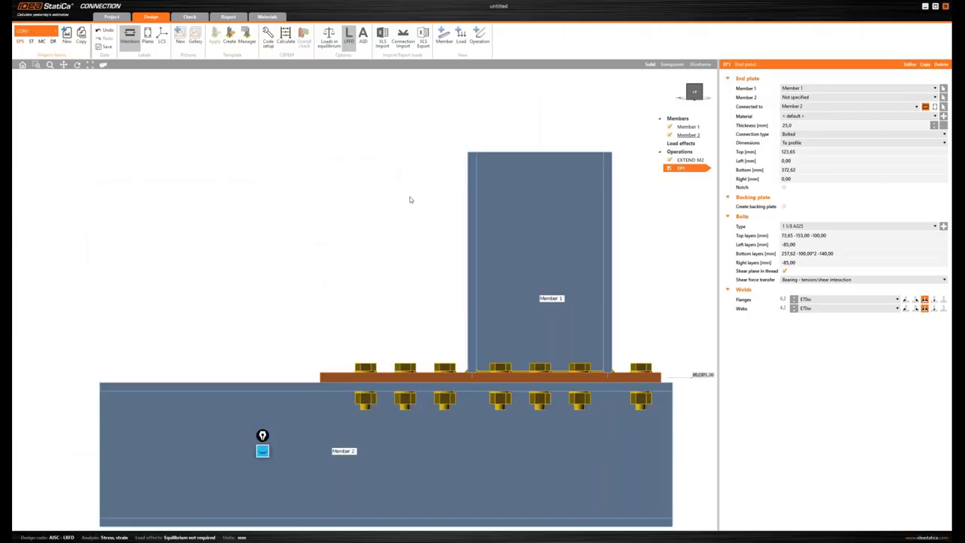
scroll(413, 175, down, 2)
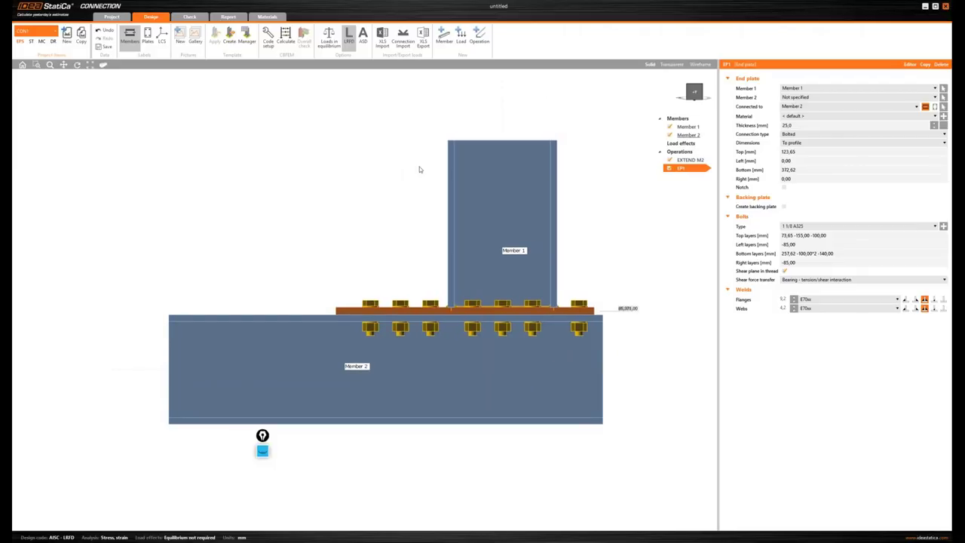
right_click(681, 153)
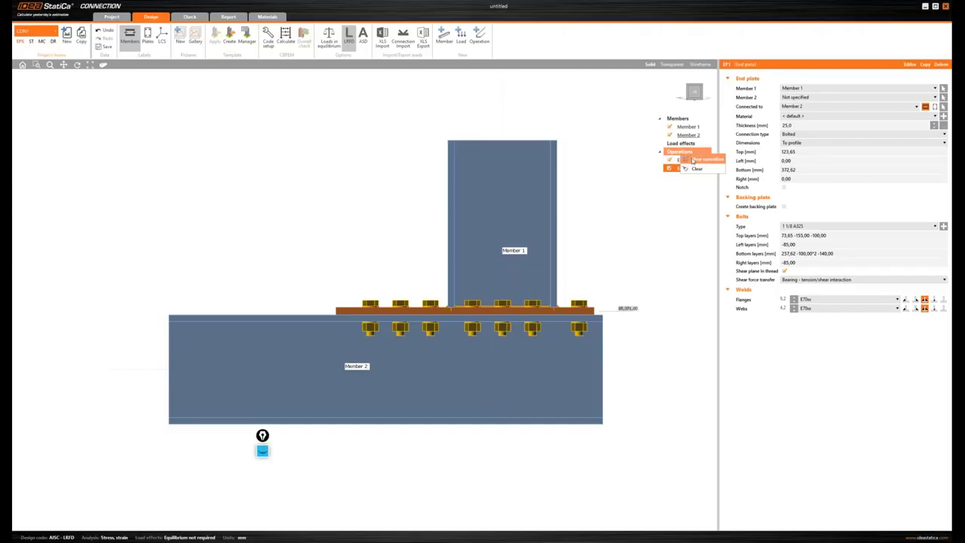
click(692, 159)
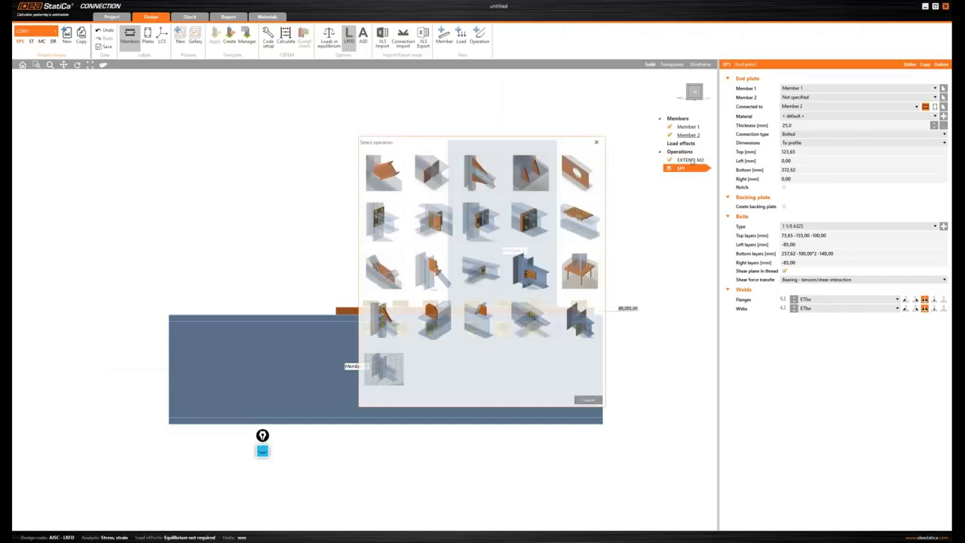
click(489, 181)
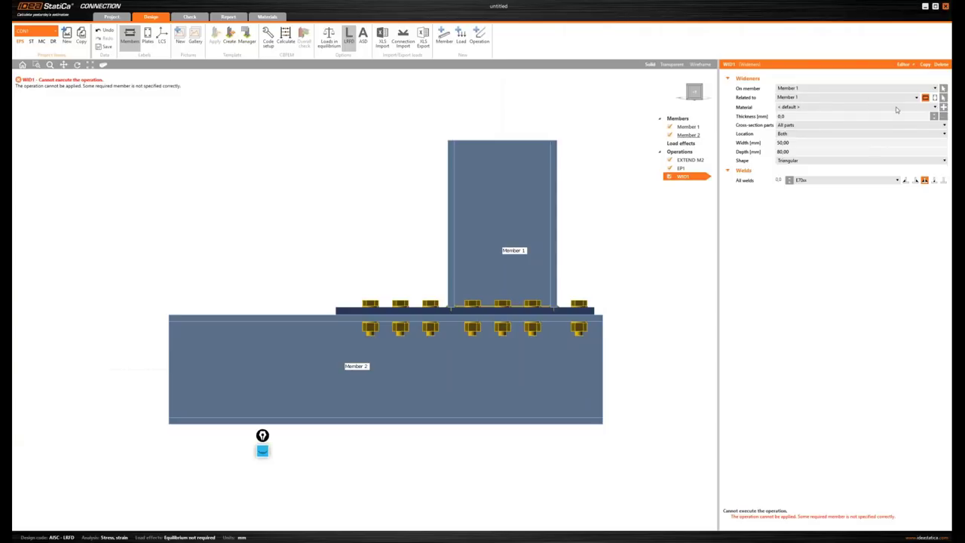
Relate the 12 mm widener to EP1 and place it on the web front only.
click(935, 98)
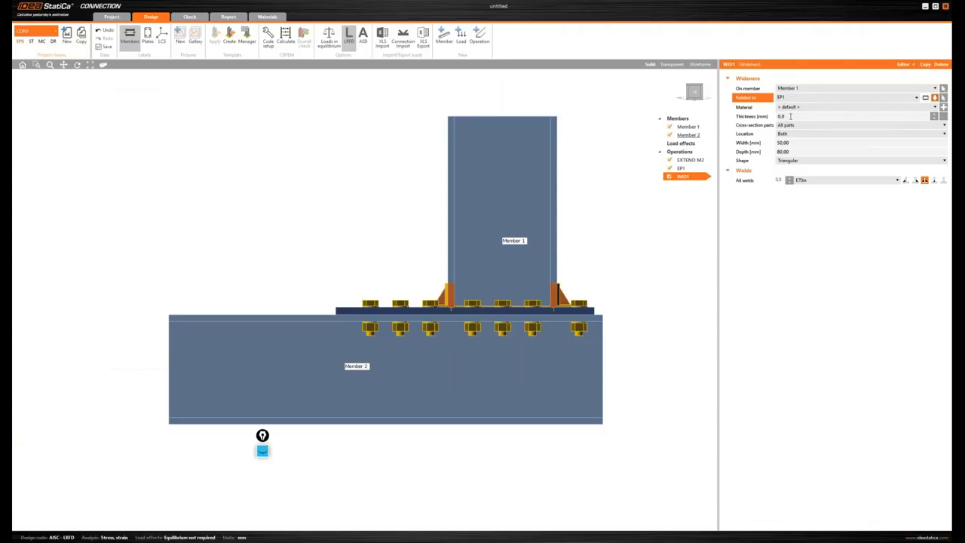
click(761, 118)
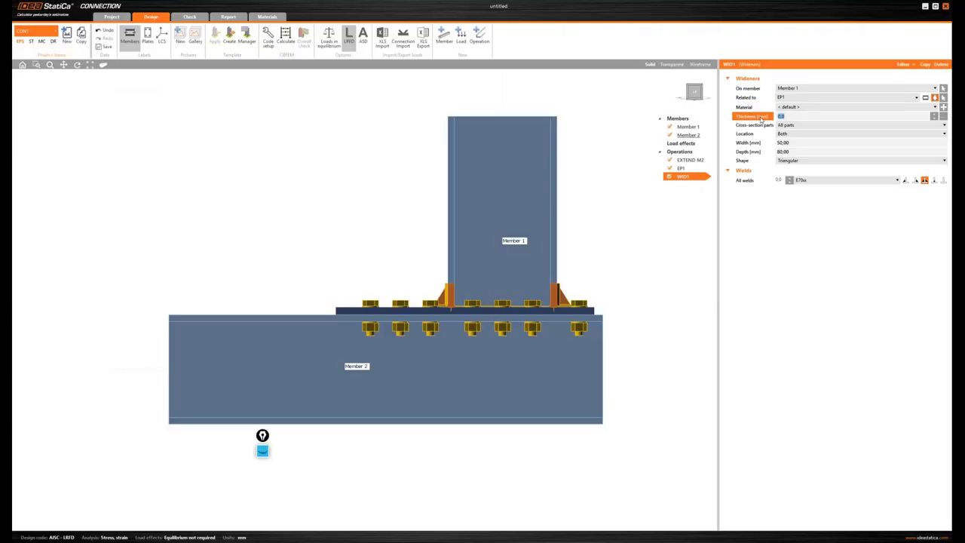
text(12)
key(Tab)
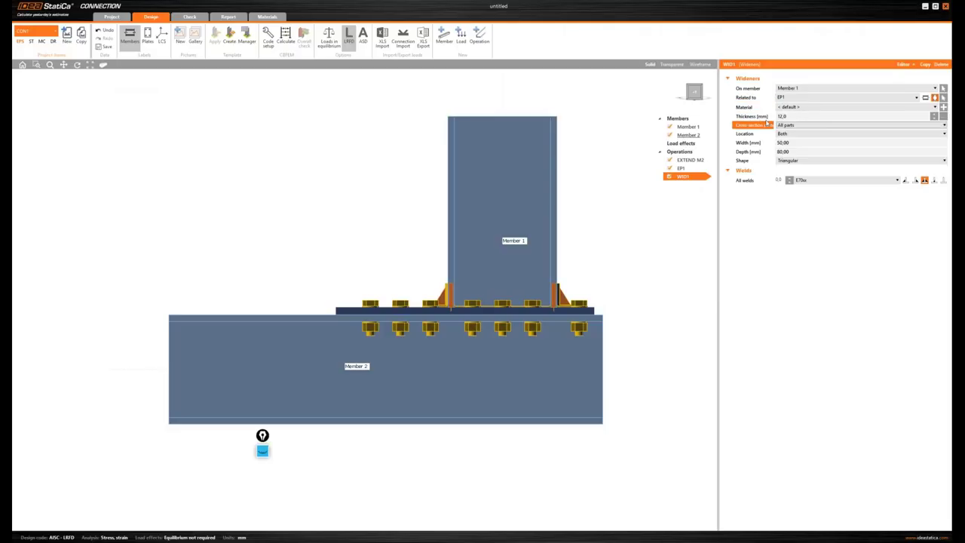
click(785, 127)
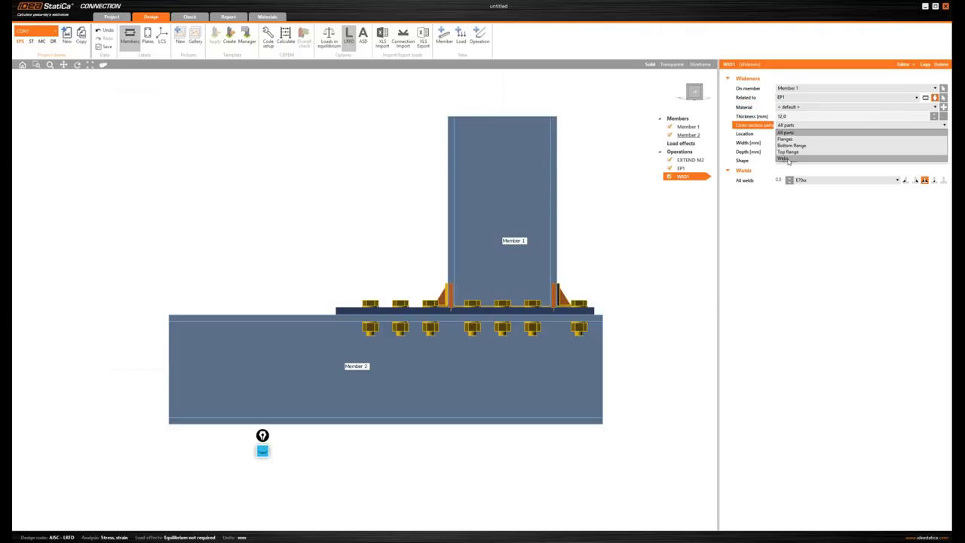
click(784, 139)
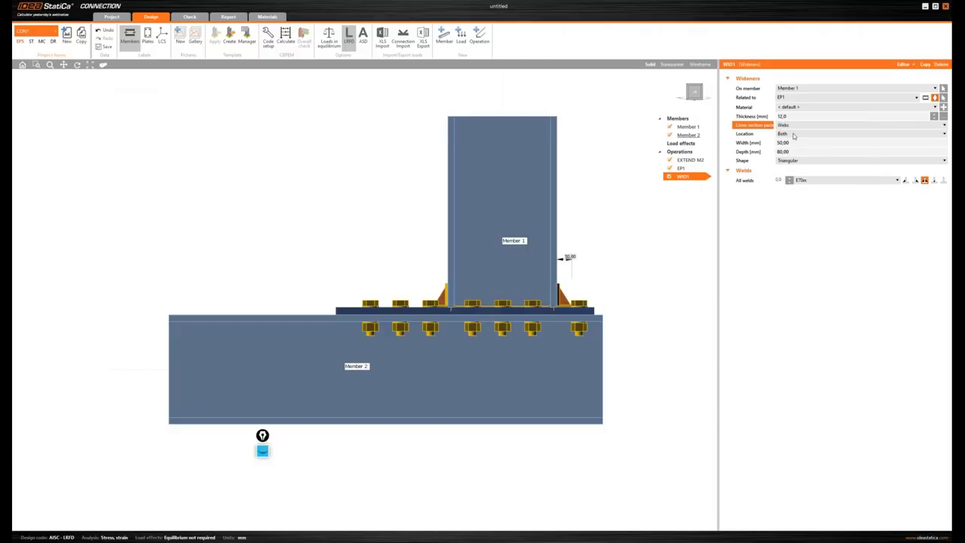
click(794, 135)
click(782, 141)
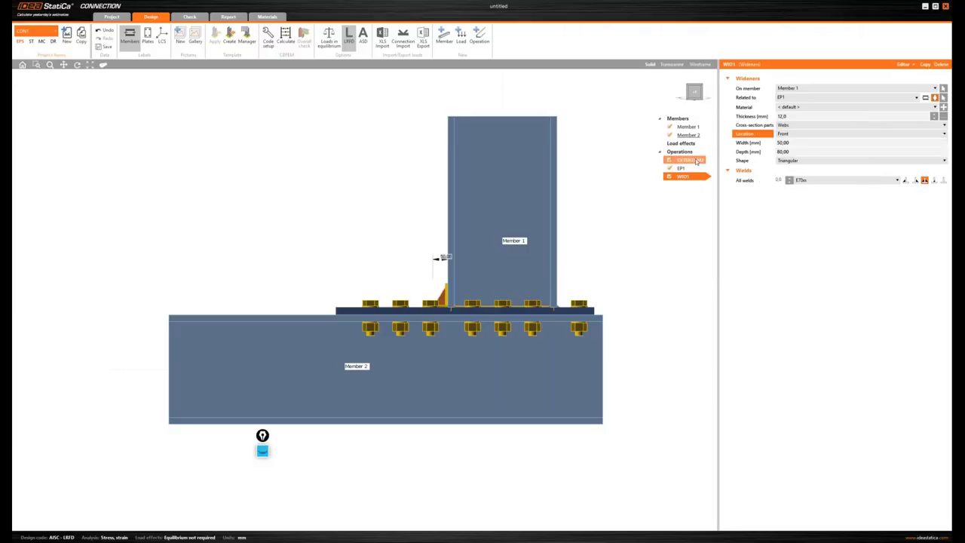
Make the widener 340 mm wide, 640 mm deep, triangular with flange.
click(766, 143)
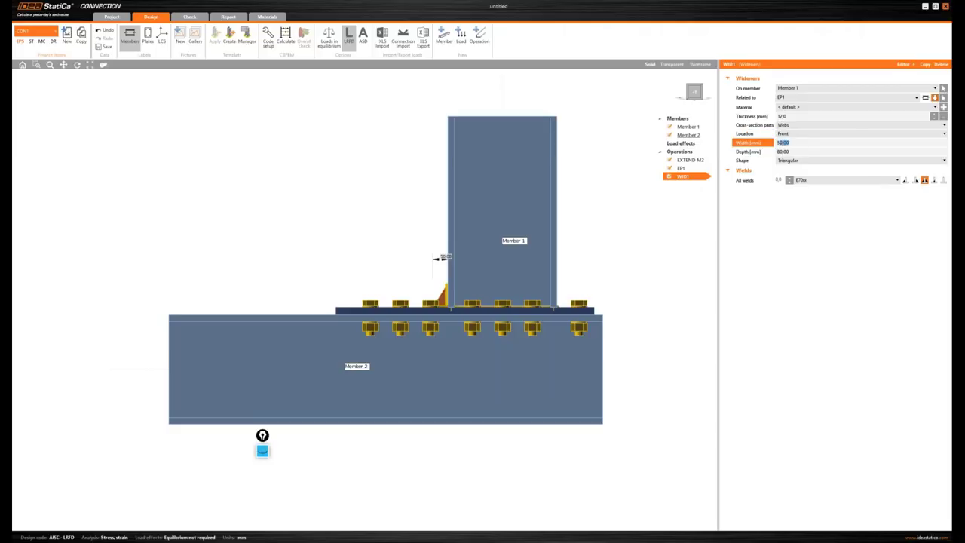
text(340)
key(Tab)
text(640)
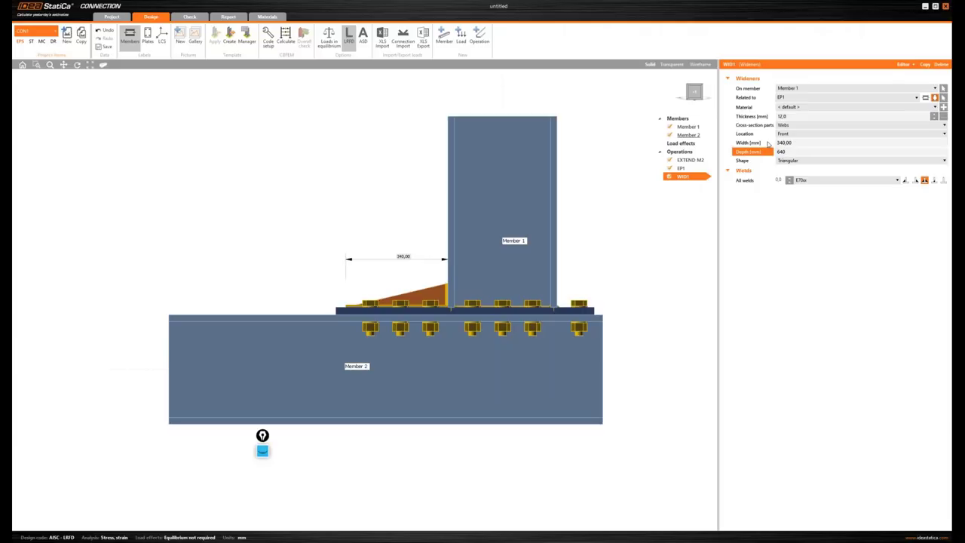
key(Tab)
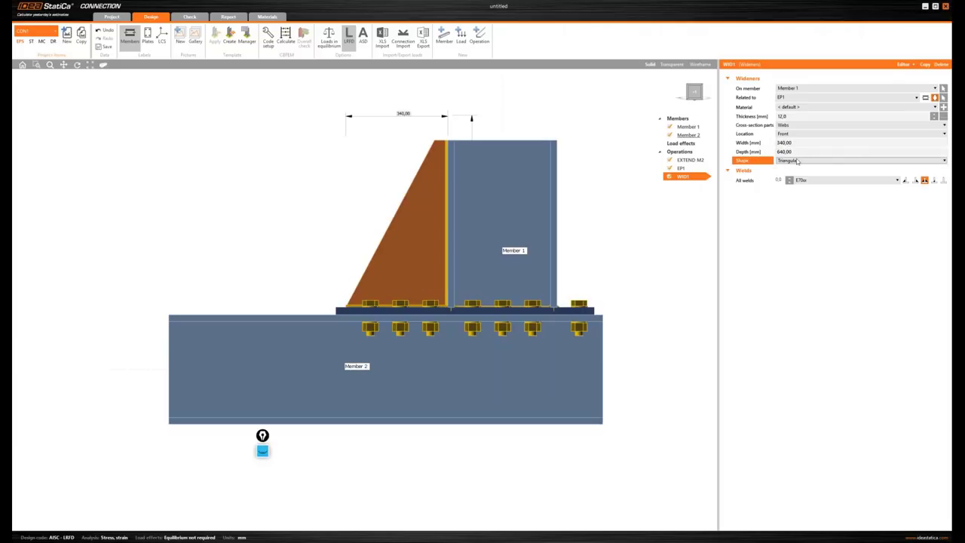
click(797, 161)
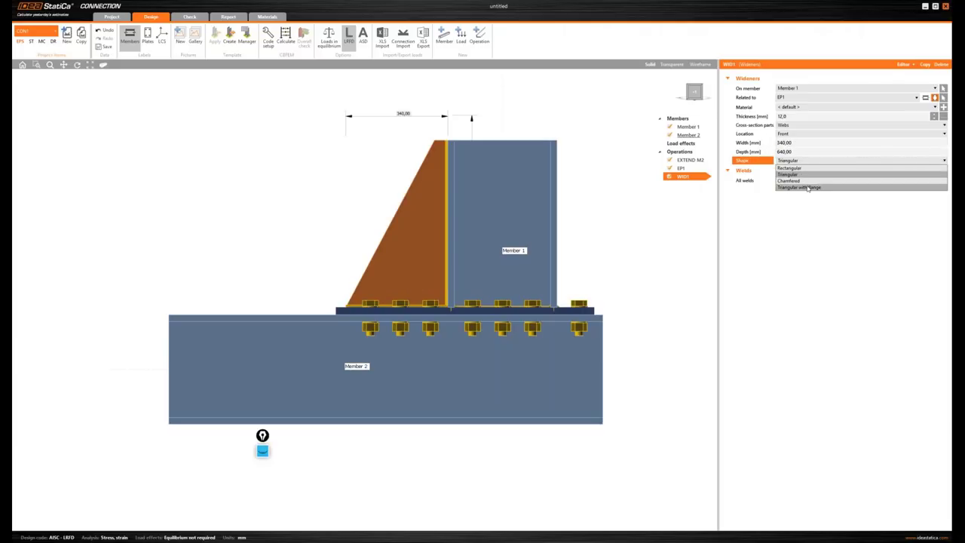
click(800, 187)
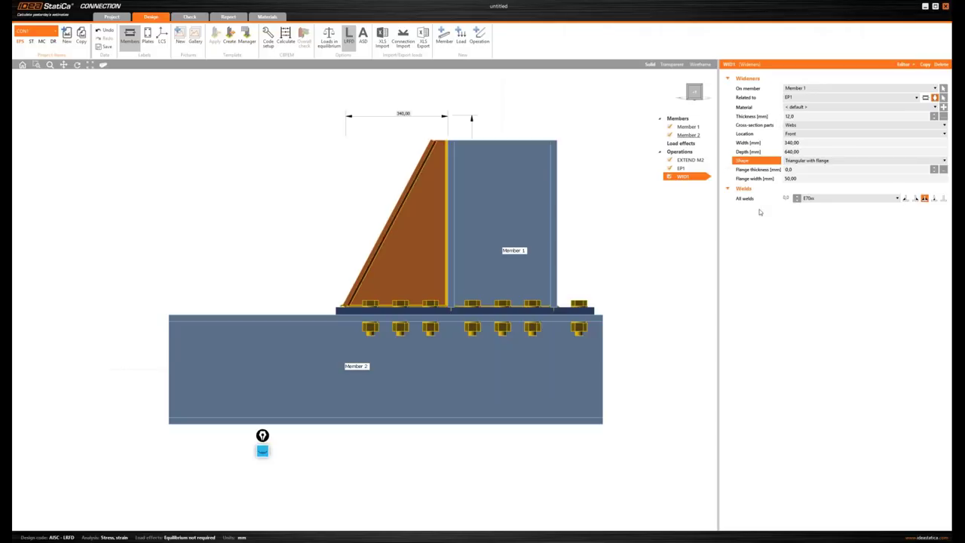
Set the widener flange to 21,8 mm thick and 370,97 mm wide.
click(695, 95)
drag(695, 94, 696, 97)
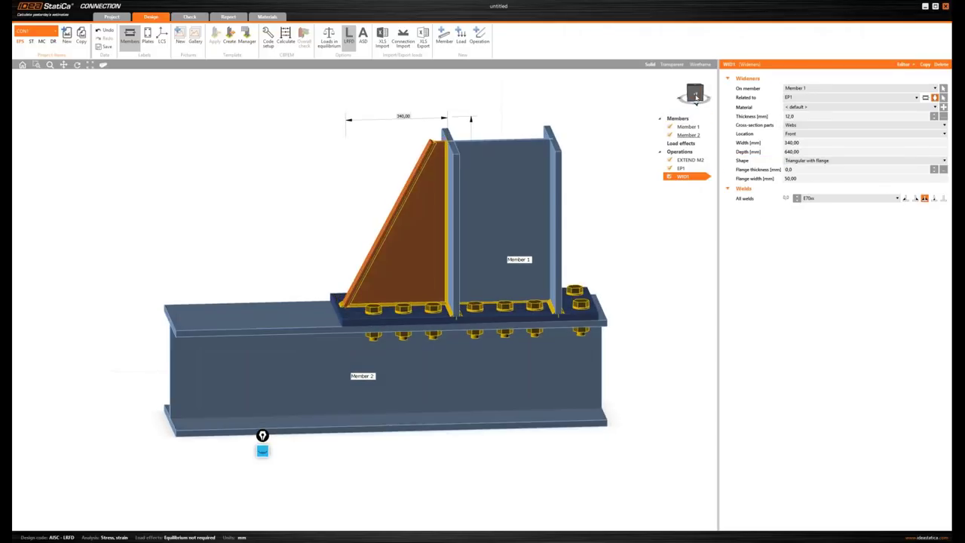
click(697, 97)
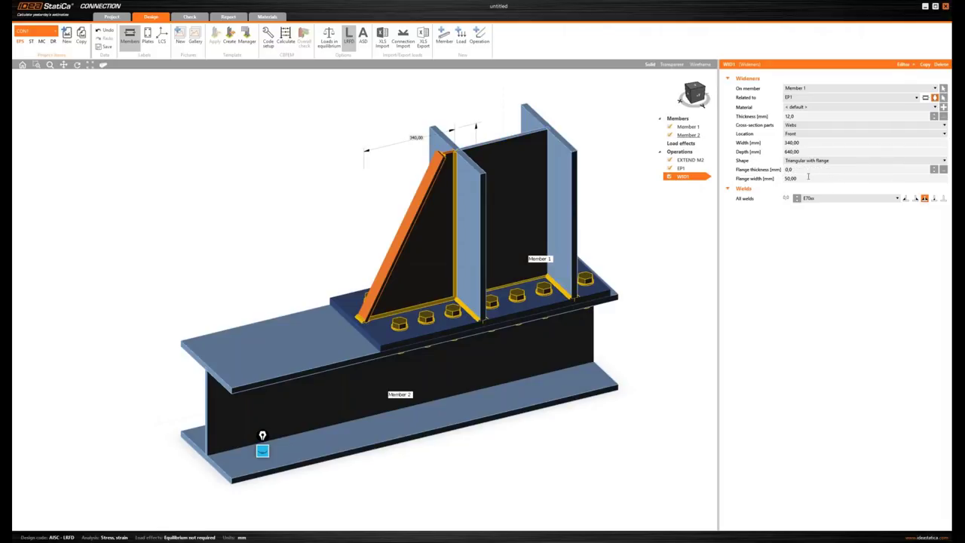
click(760, 169)
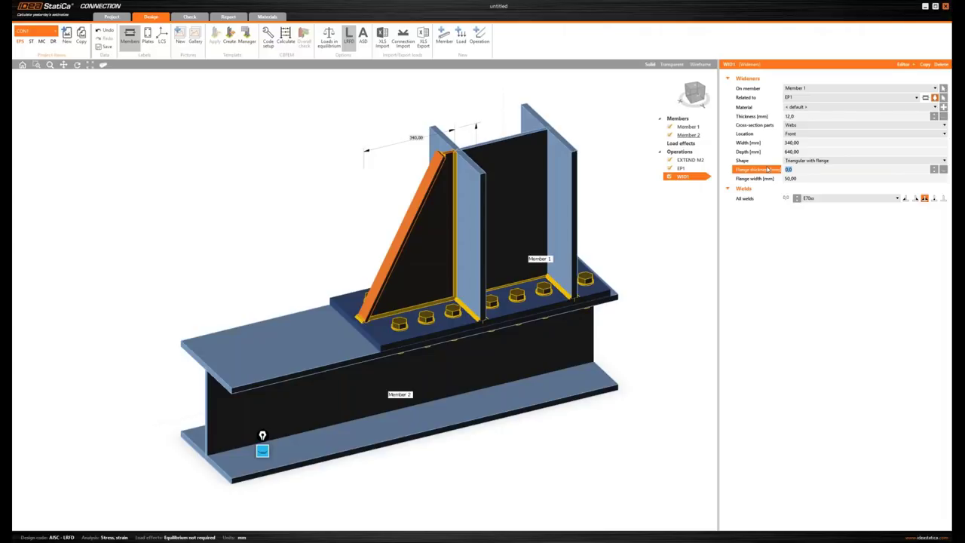
text(21,8)
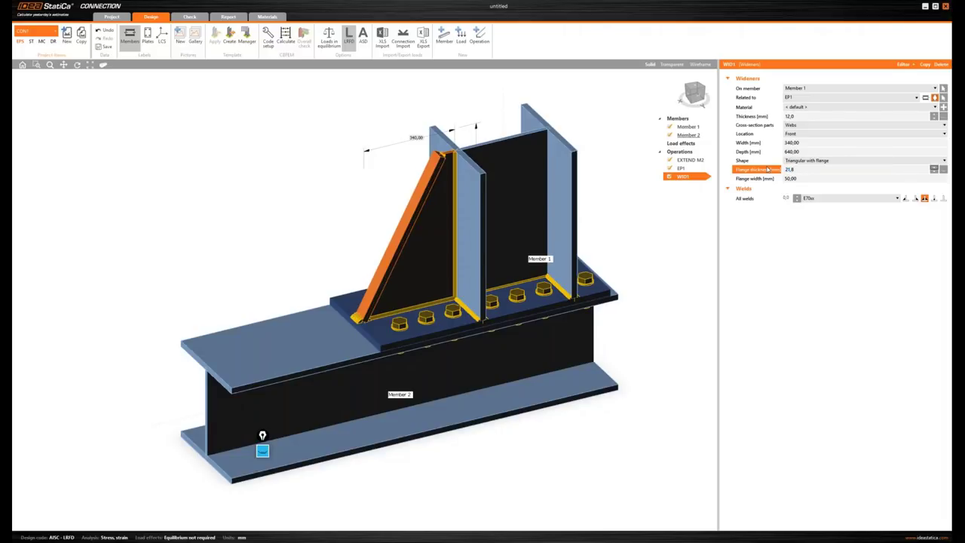
click(775, 180)
text(3)
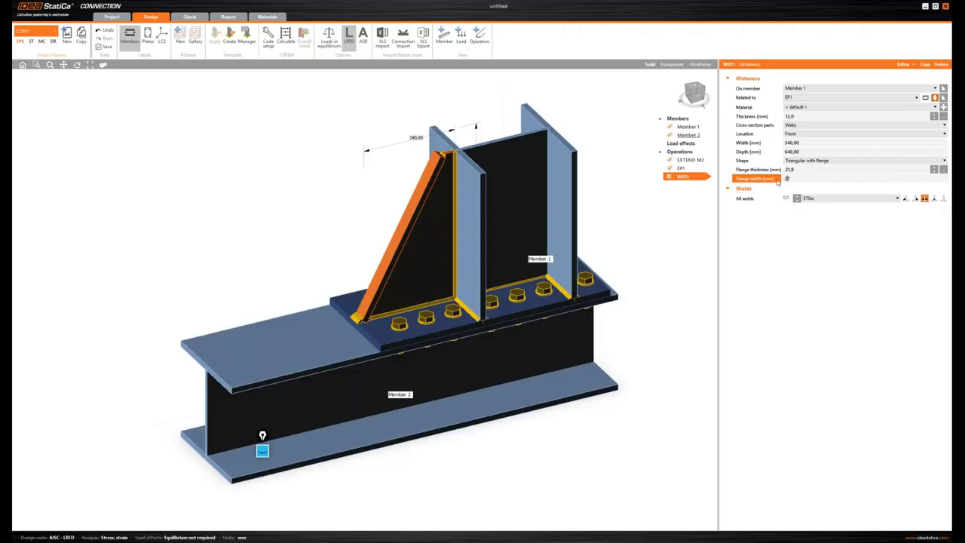
text(70,97)
key(Tab)
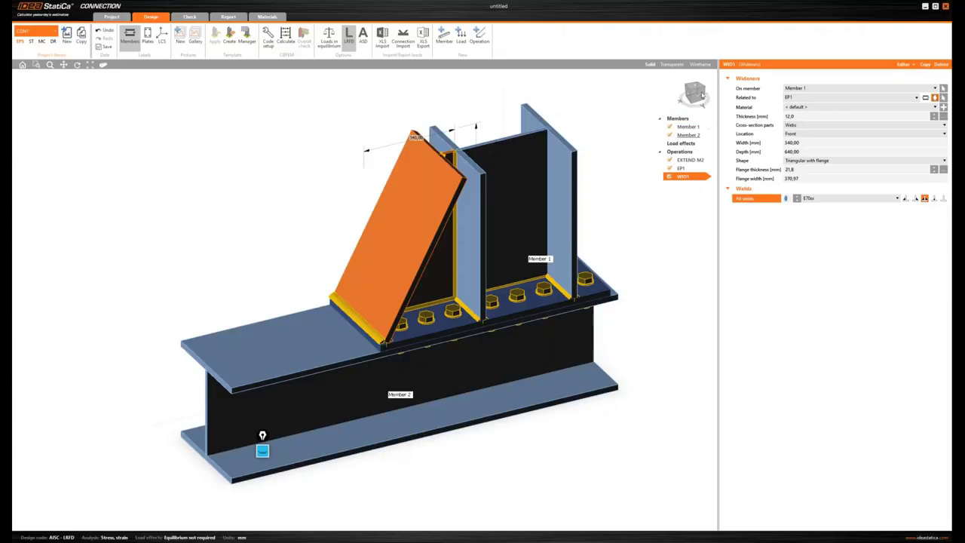
Set the leg size of all widener welds to 7,8.
drag(694, 95, 697, 95)
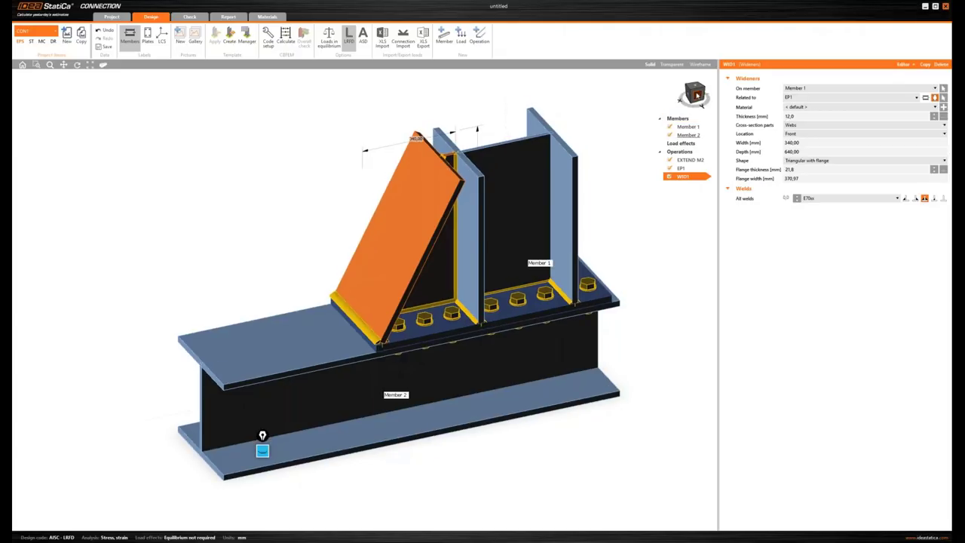
click(695, 95)
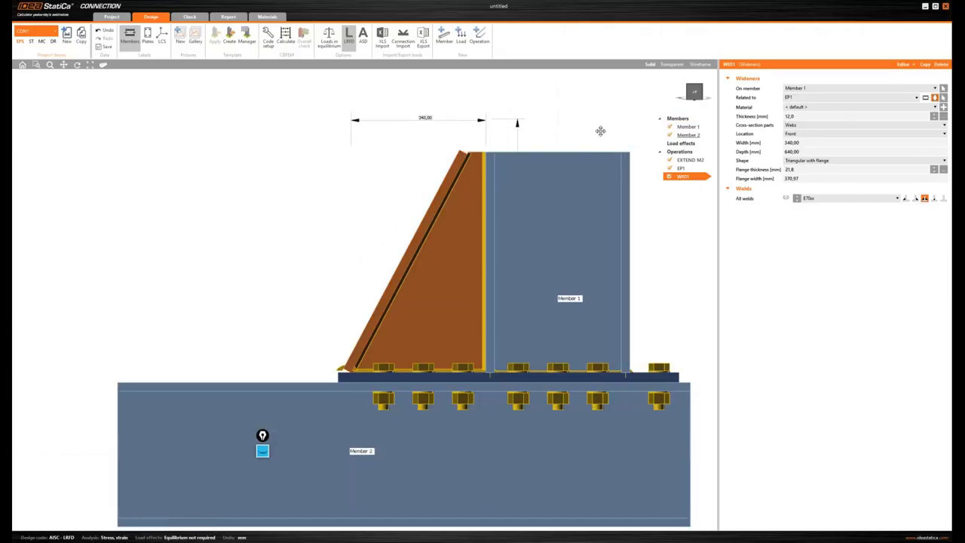
middle_drag(600, 131, 583, 123)
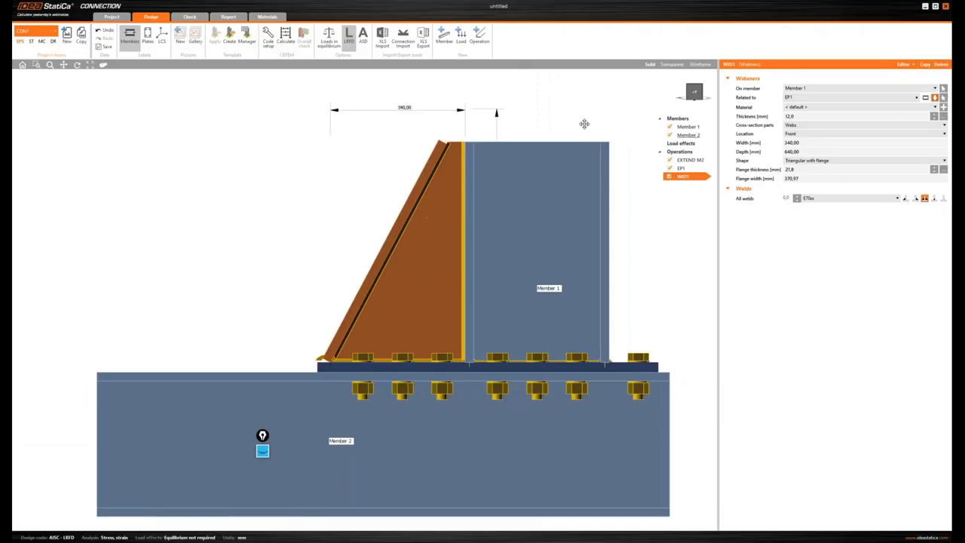
click(785, 198)
text(7,8)
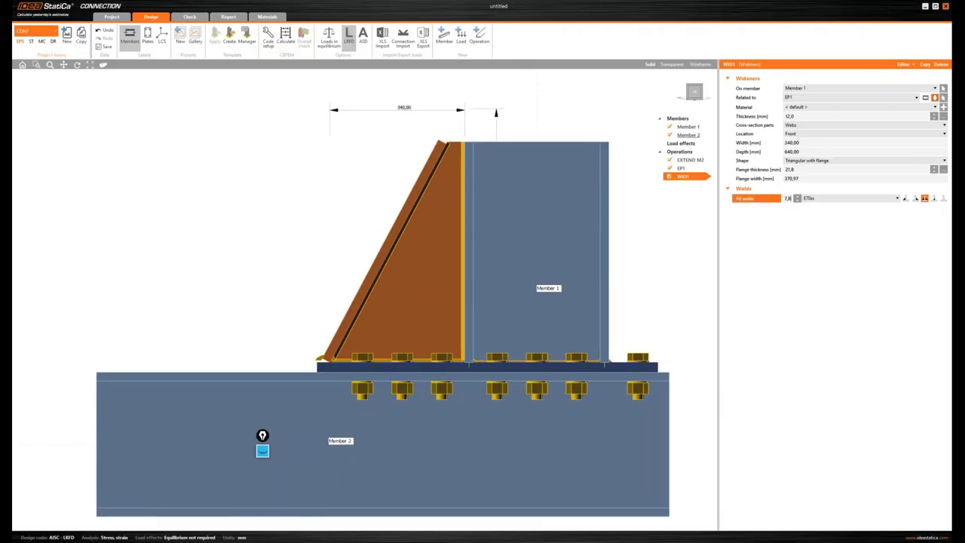
key(Return)
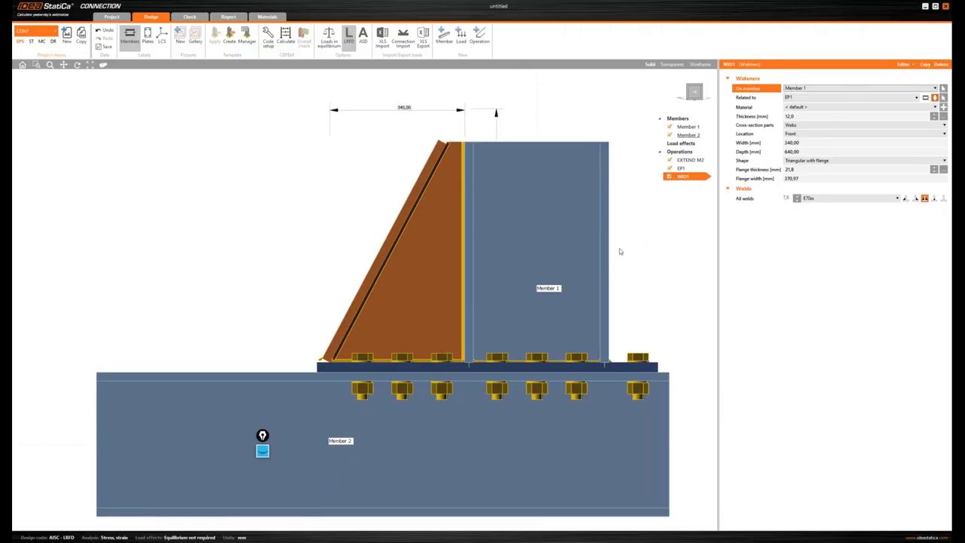
middle_drag(499, 263, 465, 255)
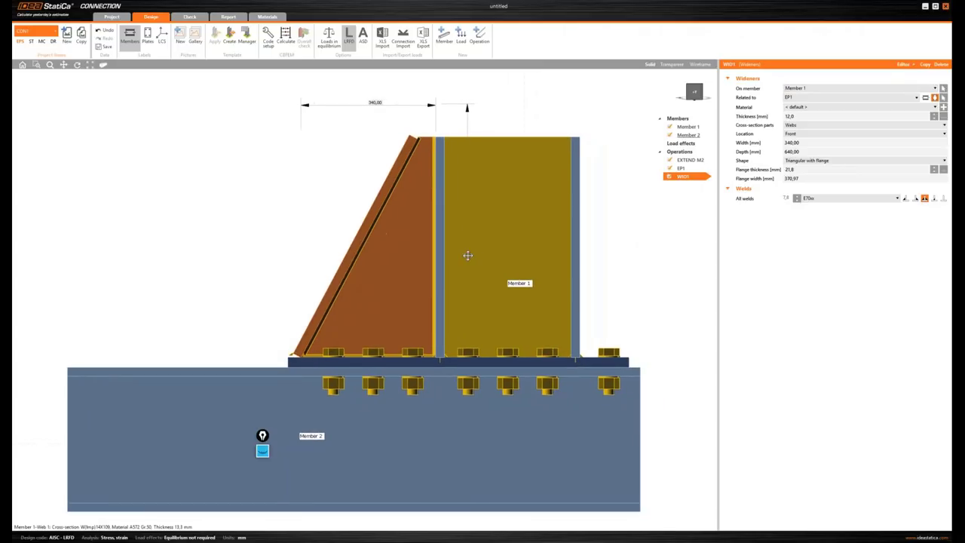
middle_drag(435, 312, 473, 316)
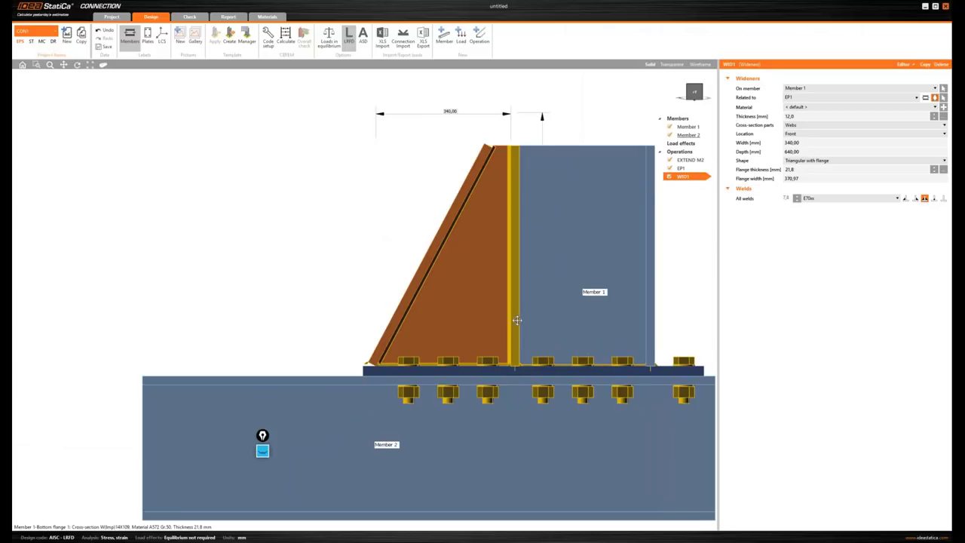
mouse_move(477, 312)
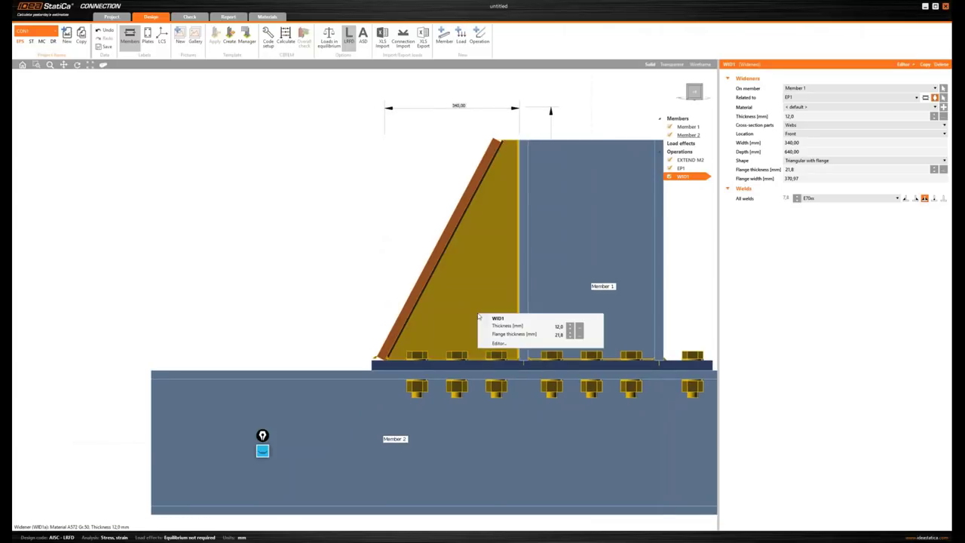
In the plate editor, chamfer widener WID1 by 30 mm at corner 3 and apply.
click(503, 344)
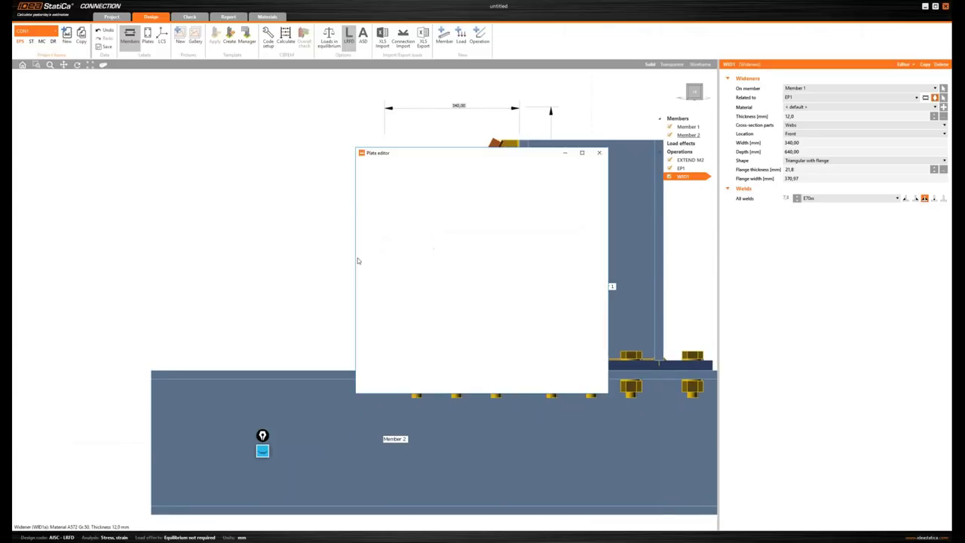
mouse_move(413, 150)
mouse_down()
mouse_move(277, 111)
mouse_move(279, 98)
mouse_up()
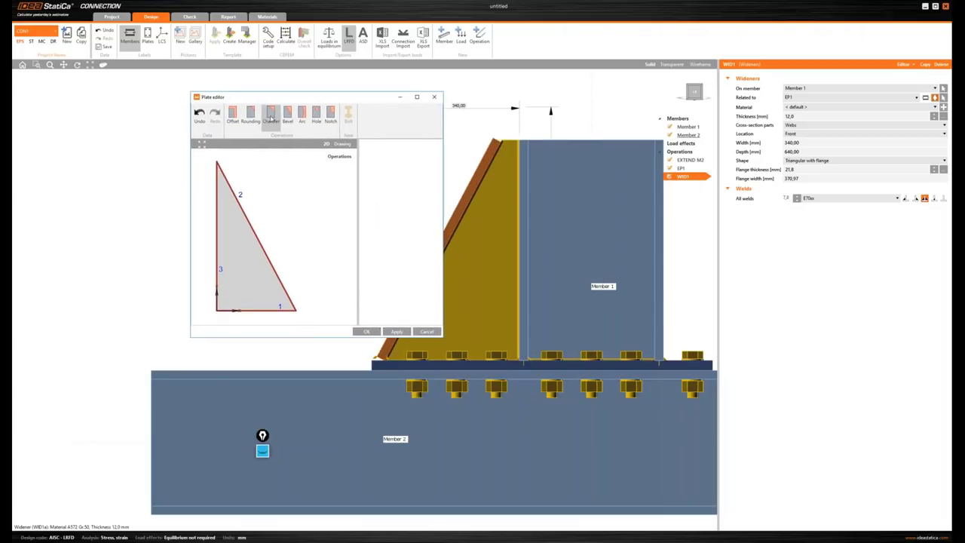
click(270, 115)
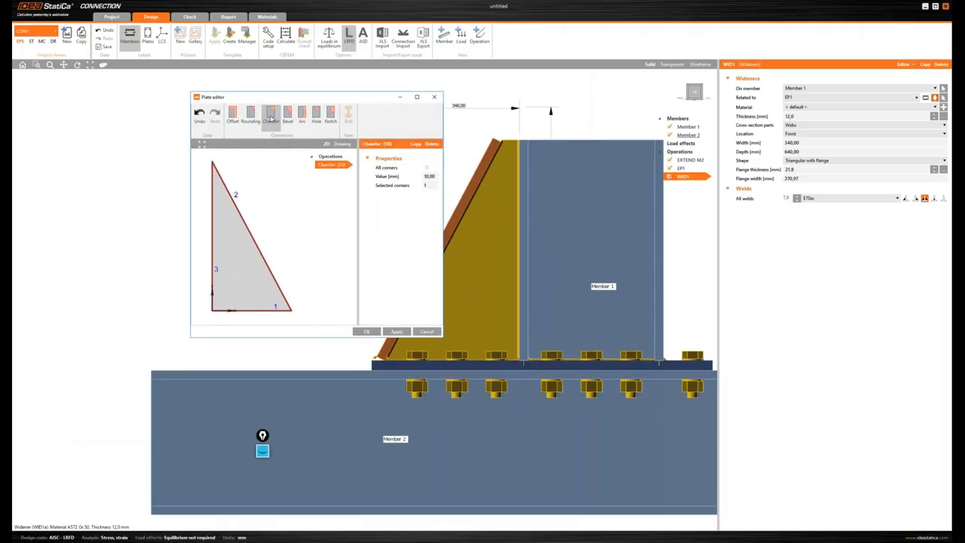
click(430, 176)
text(30)
key(Tab)
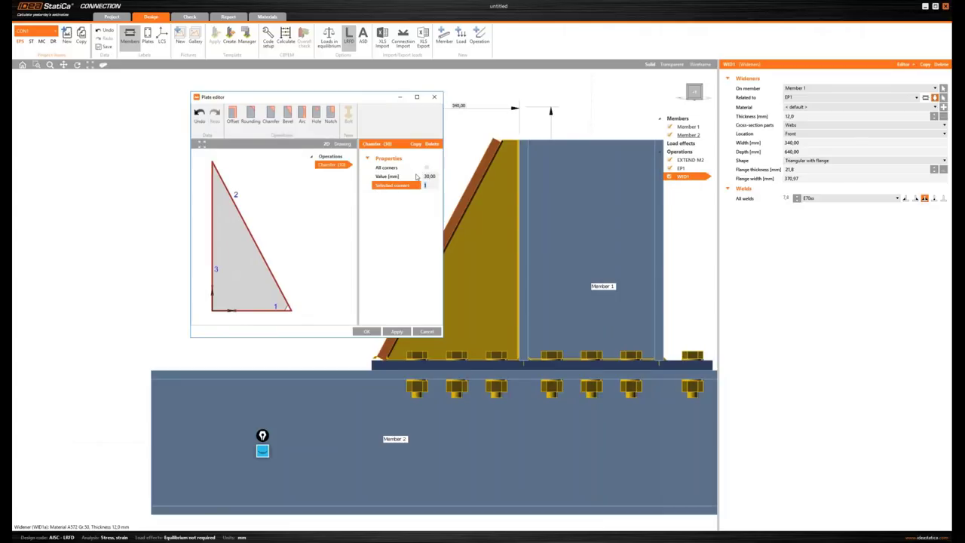
text(3)
key(Tab)
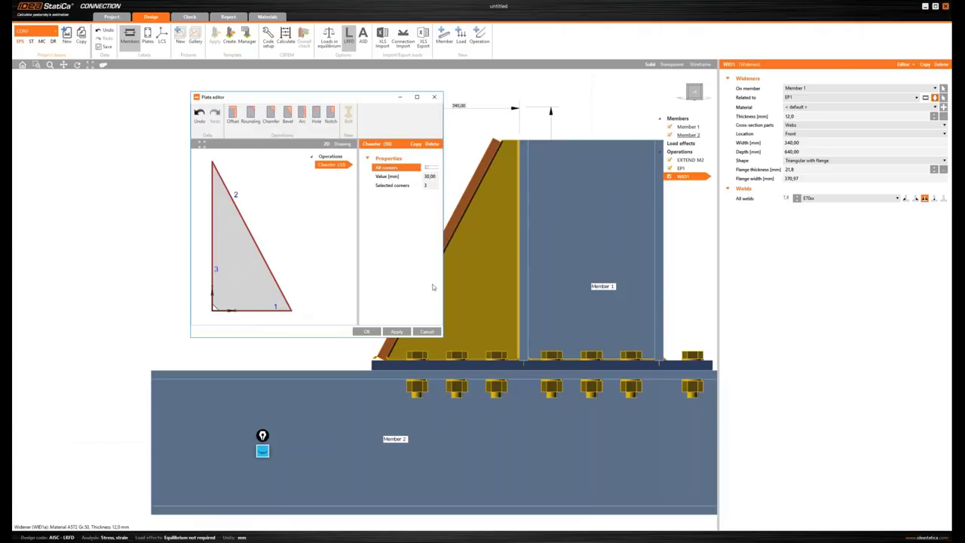
click(397, 332)
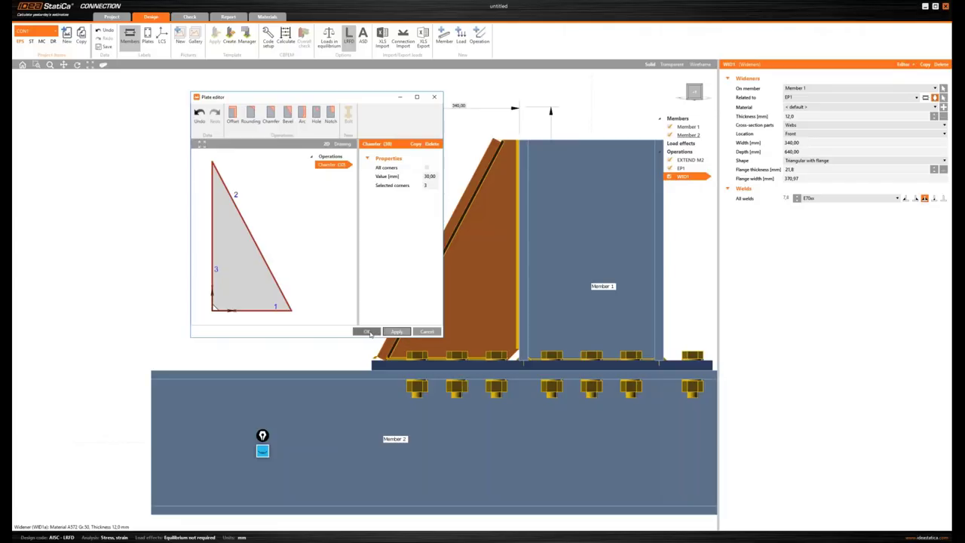
click(368, 332)
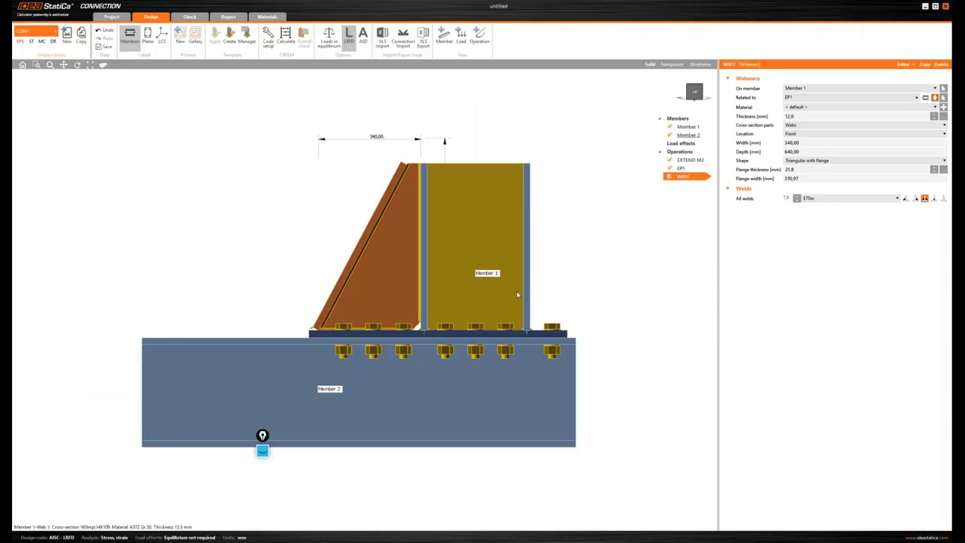
Add a new widener related to EP1, placed on the webs at the rear.
right_click(677, 153)
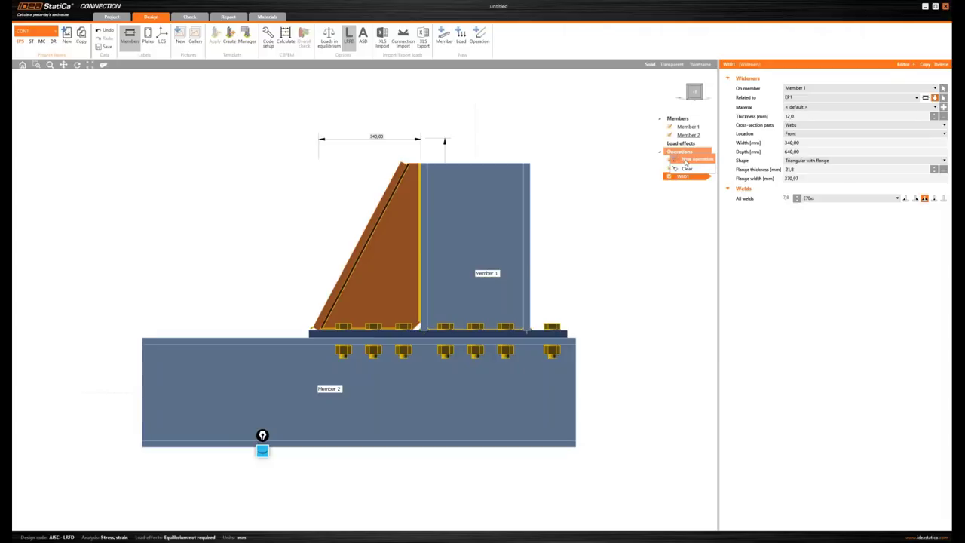
click(683, 160)
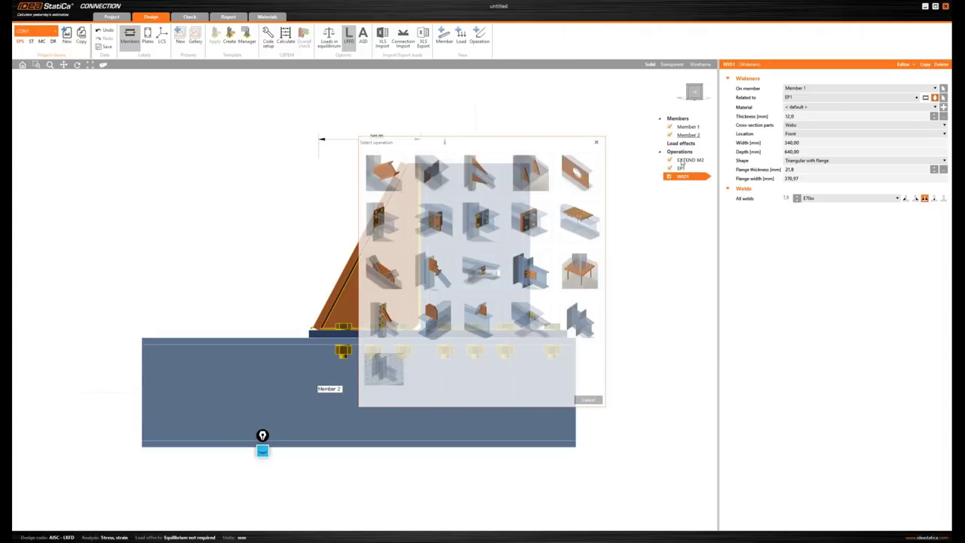
click(480, 172)
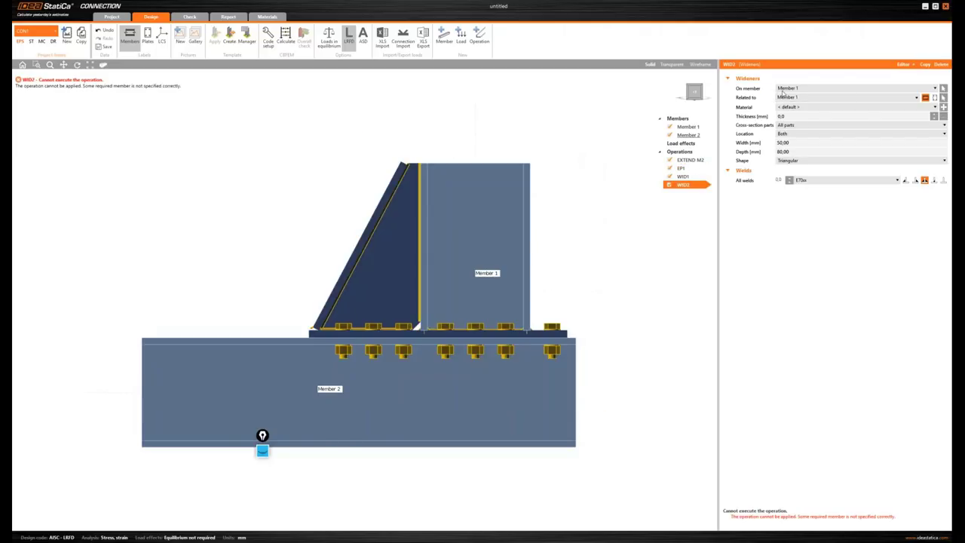
click(934, 101)
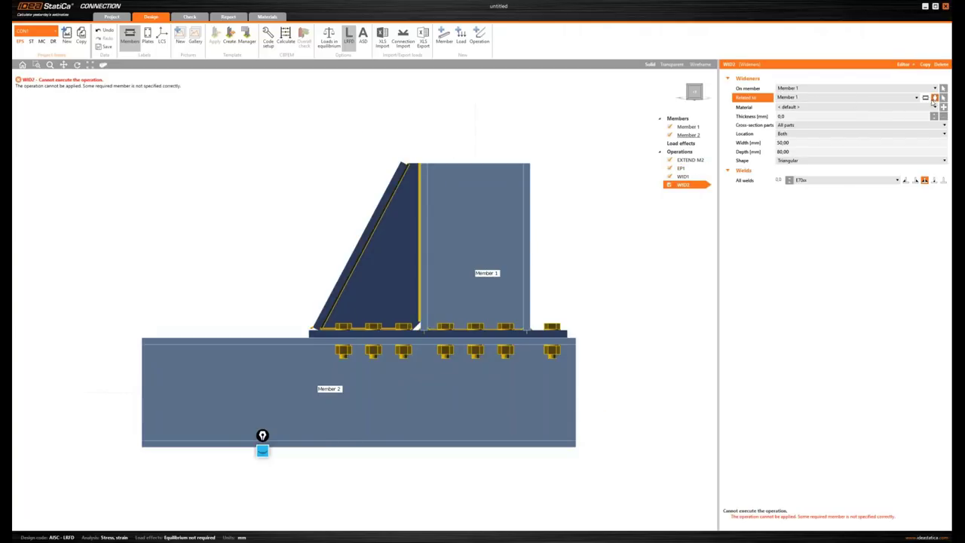
click(794, 126)
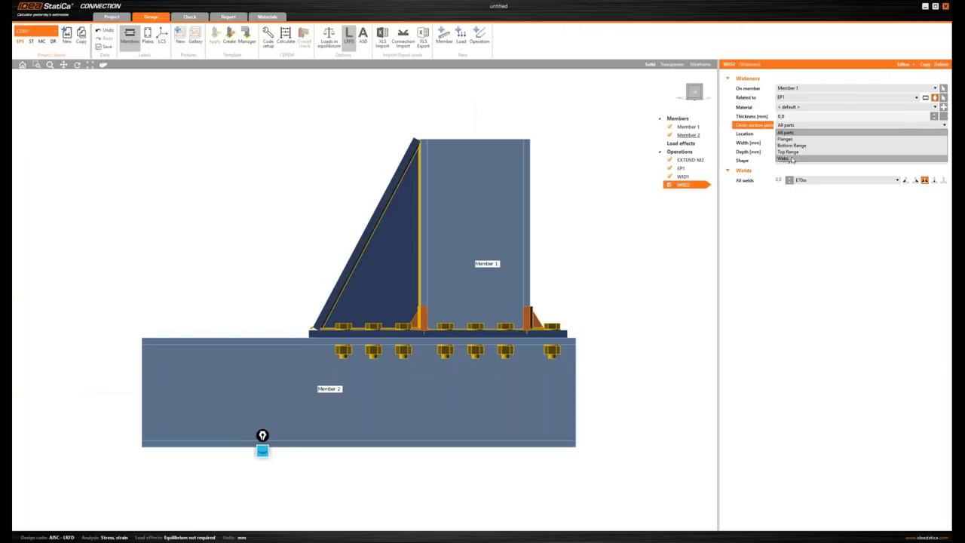
click(784, 158)
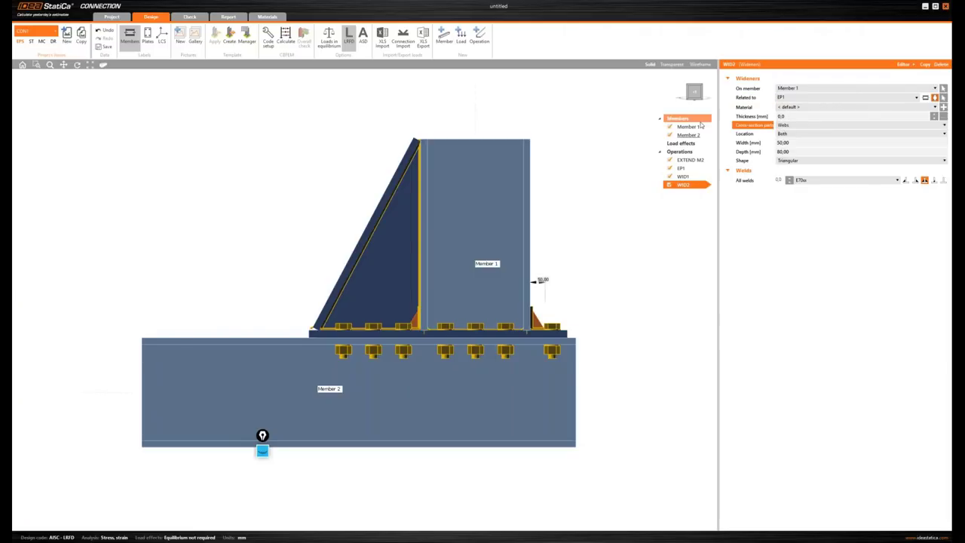
click(792, 136)
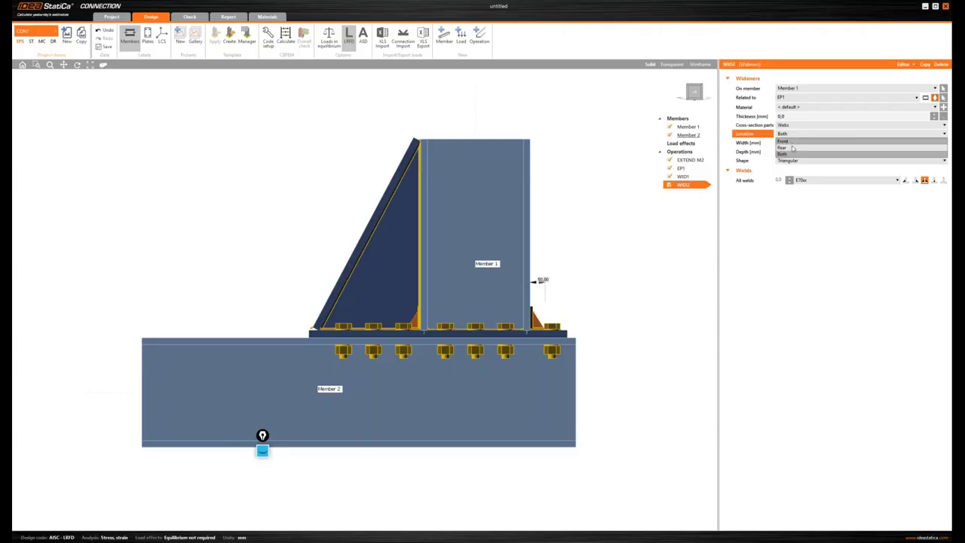
click(784, 152)
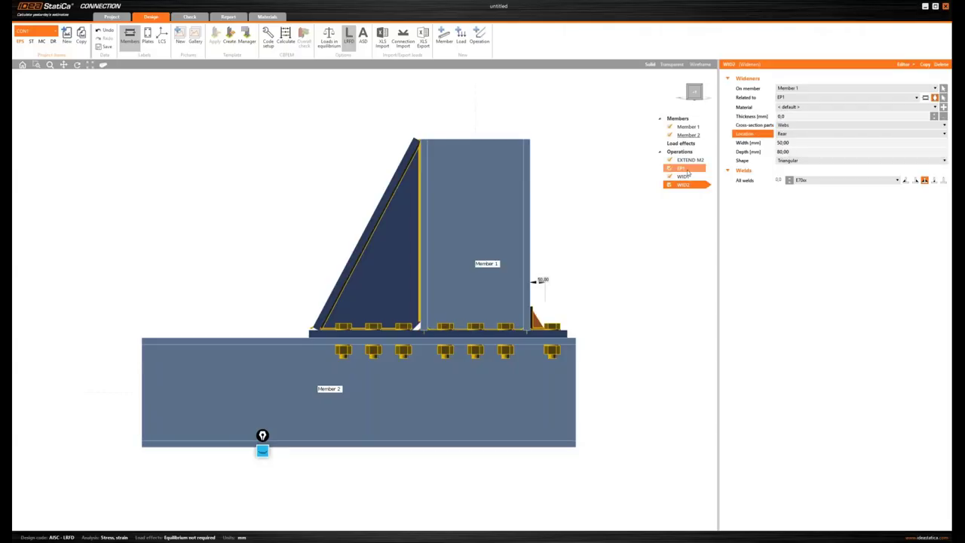
Make the widener chamfered with width and depth of 105 mm.
click(797, 161)
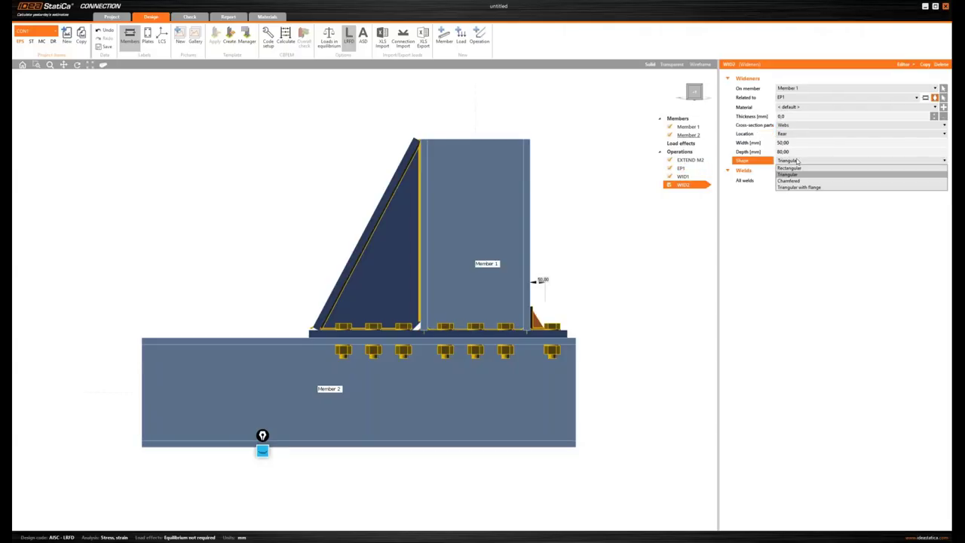
click(795, 178)
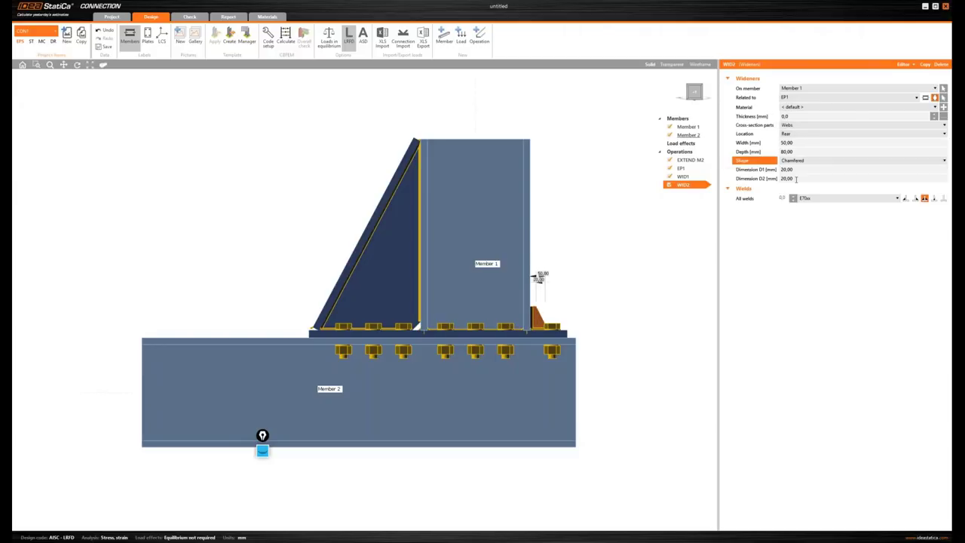
click(800, 143)
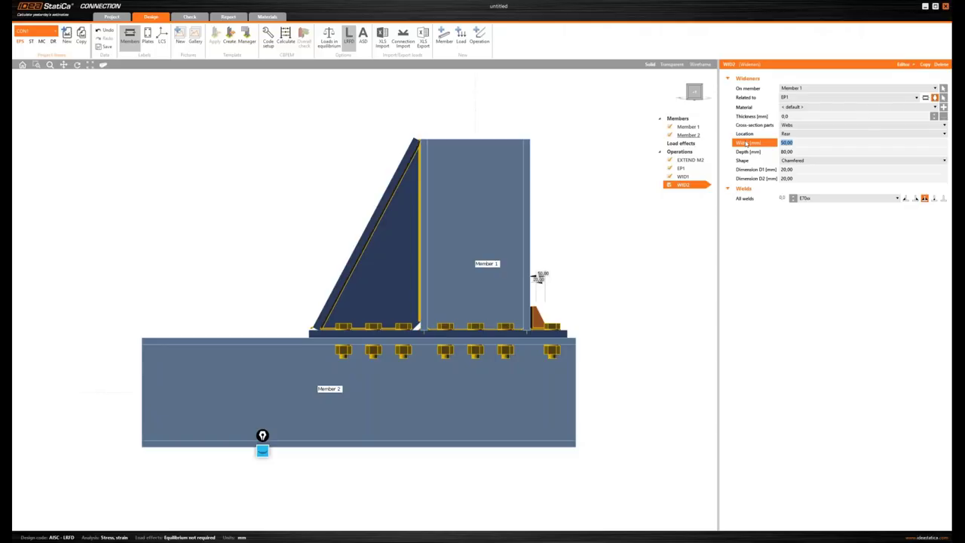
text(105)
key(Tab)
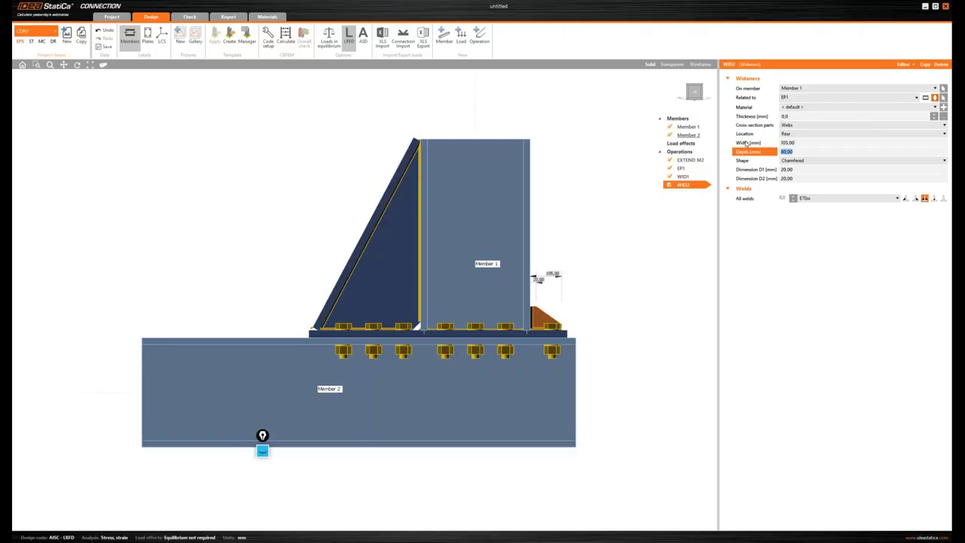
text(105)
key(Tab)
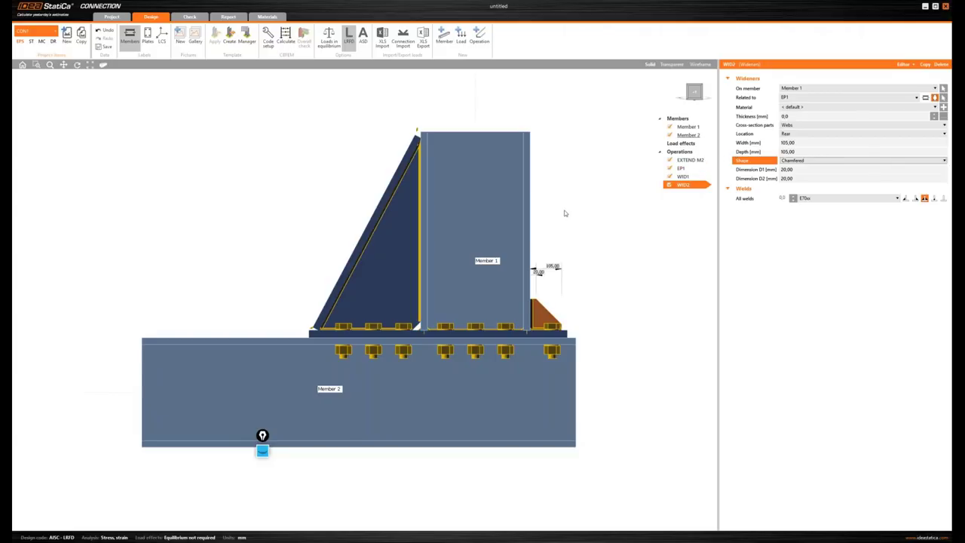
scroll(564, 214, down, 2)
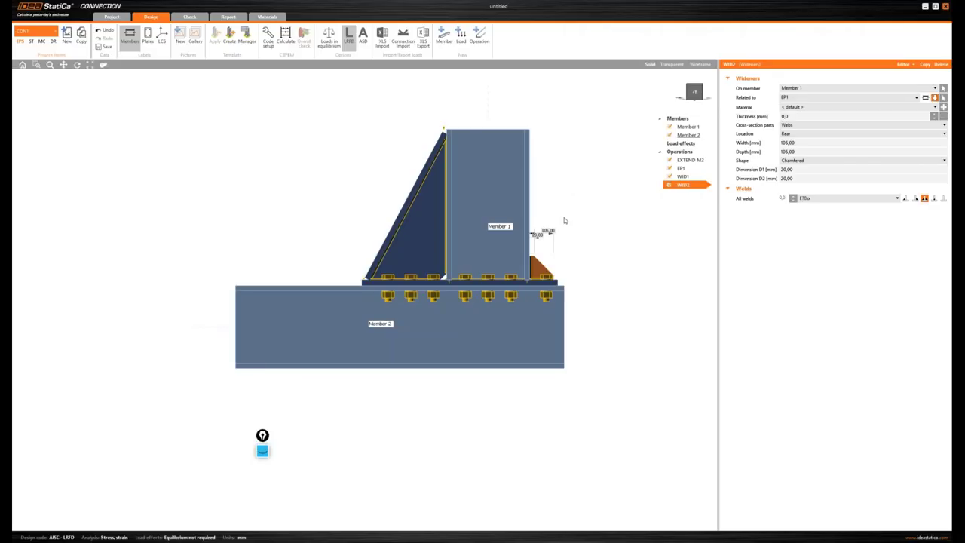
Add stiffening plate SP1 with 19 mm thickness and show the model transparent.
right_click(686, 152)
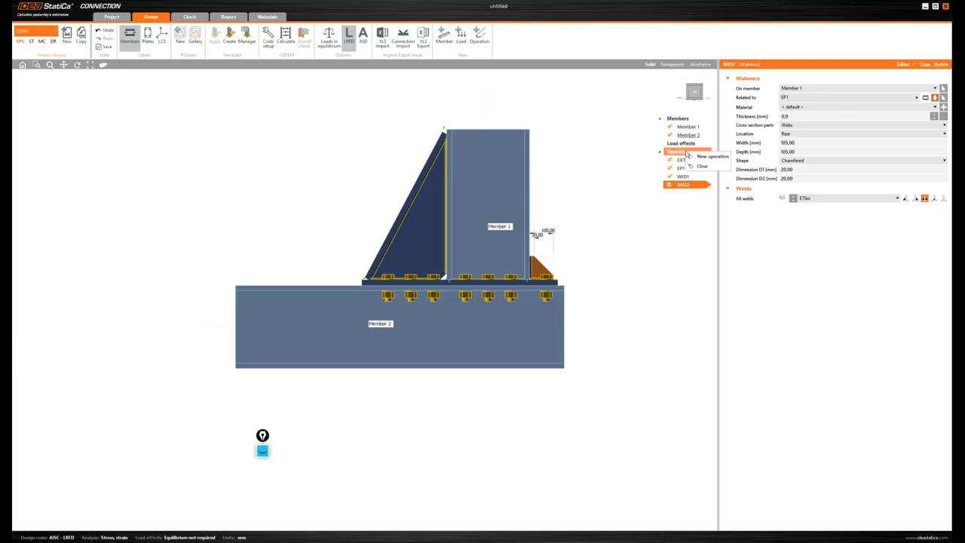
click(705, 156)
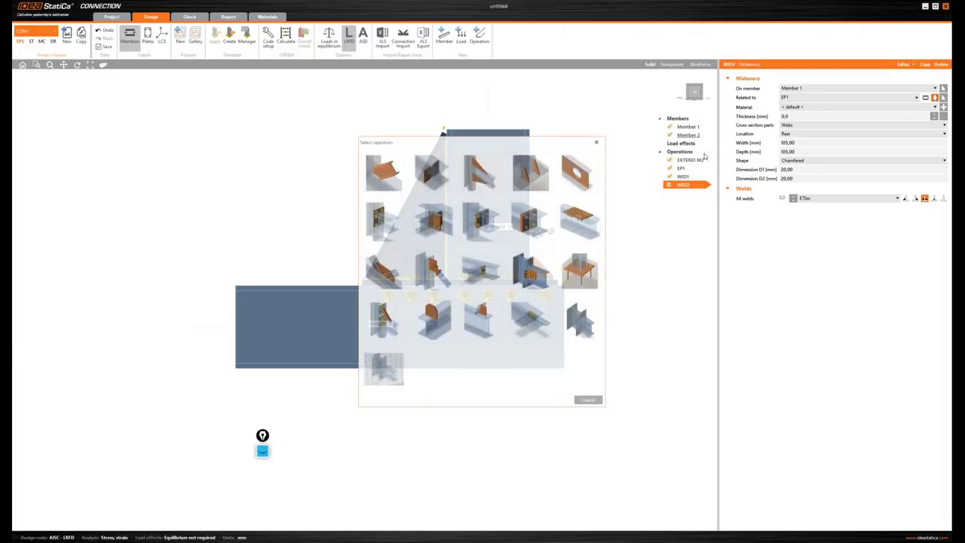
click(445, 315)
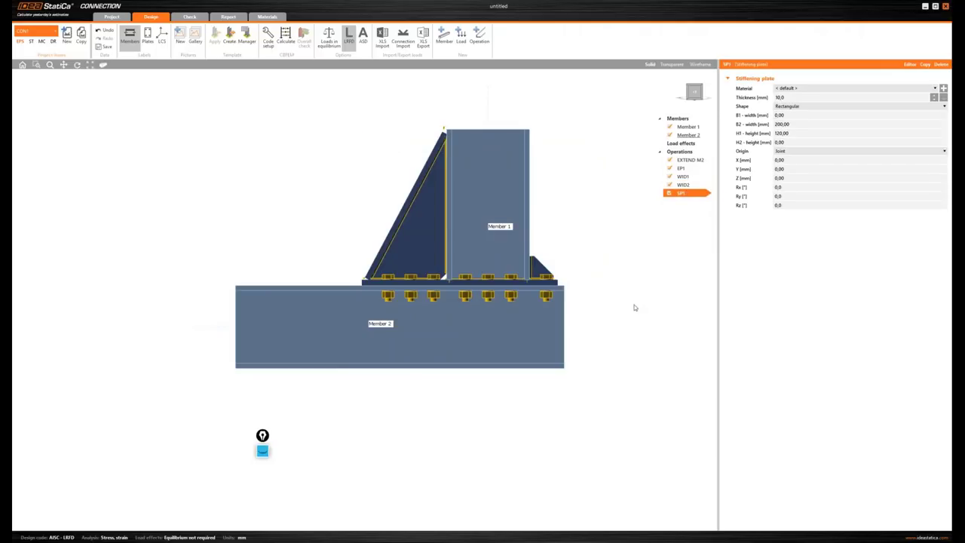
click(766, 97)
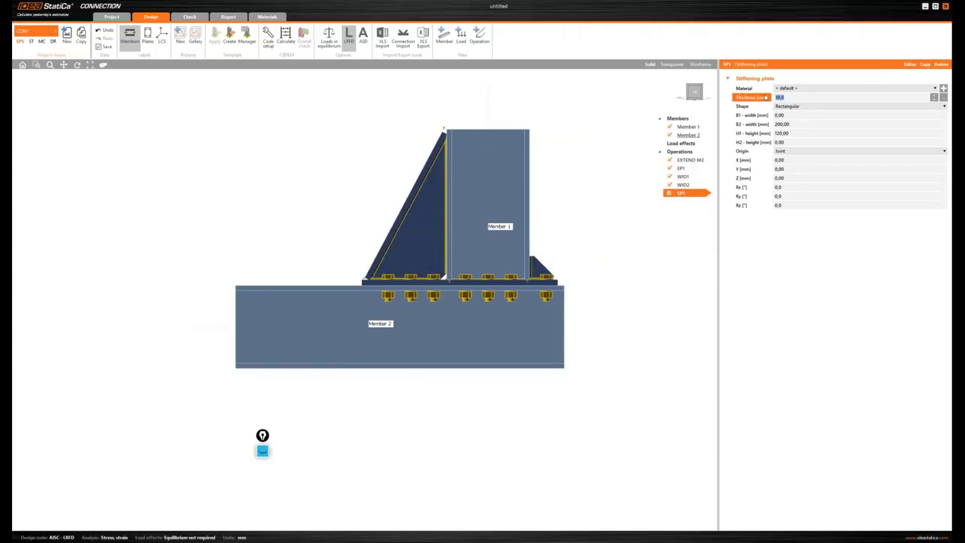
text(19)
key(Tab)
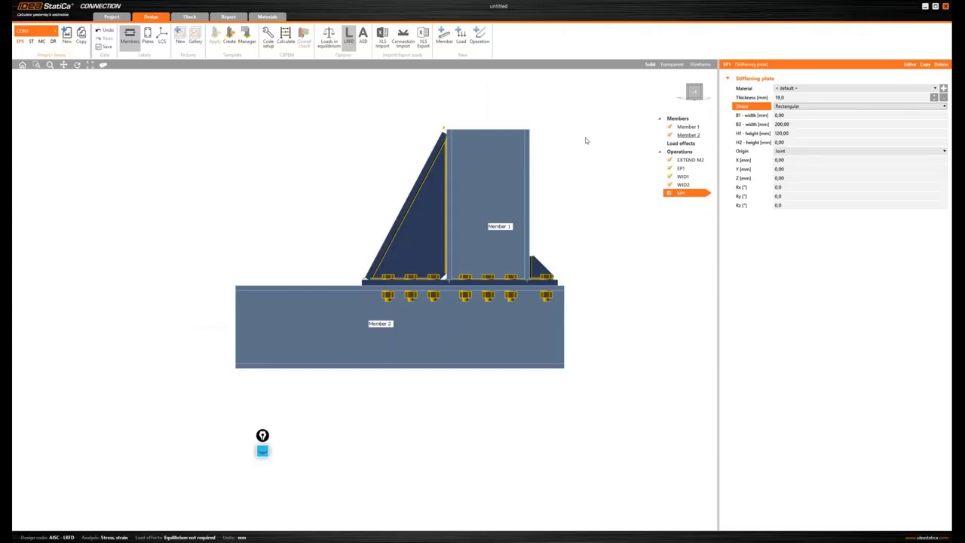
click(672, 66)
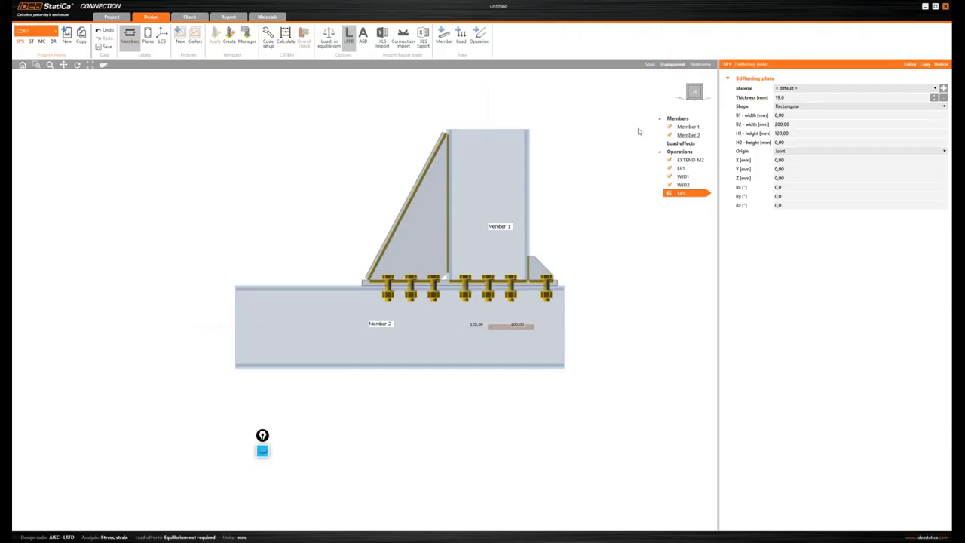
Rotate SP1 90° about y and set its X offset to 344,02 mm.
click(784, 195)
text(90)
key(Tab)
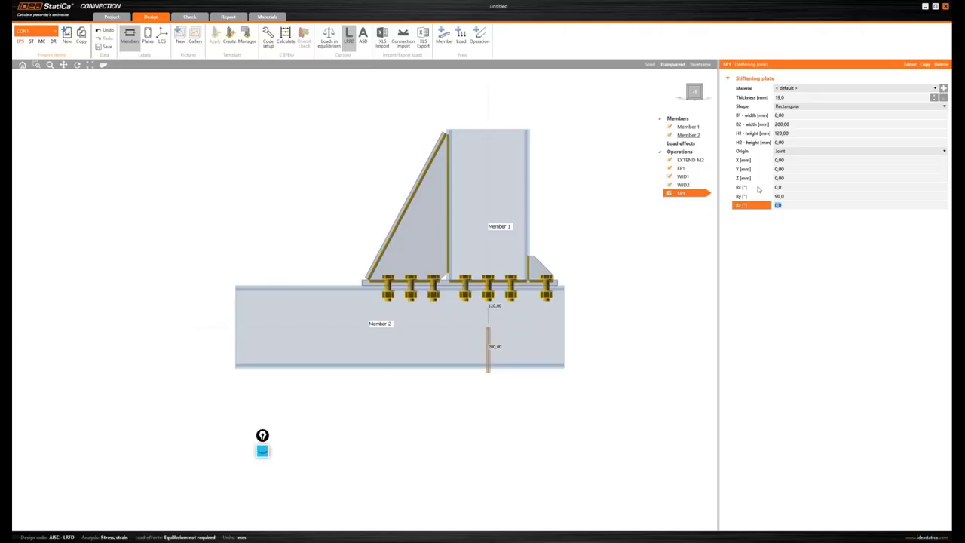
click(763, 158)
text(3)
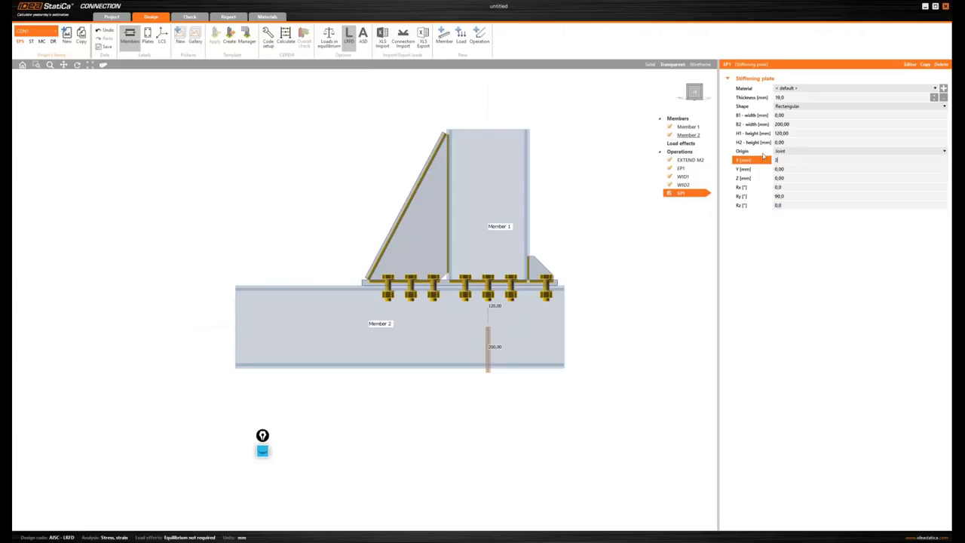
text(44,02)
key(Tab)
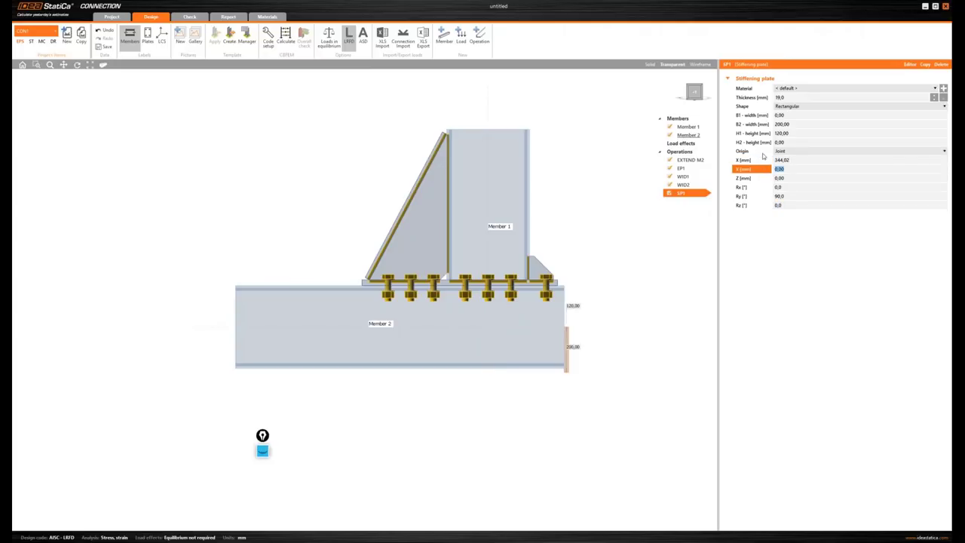
click(695, 96)
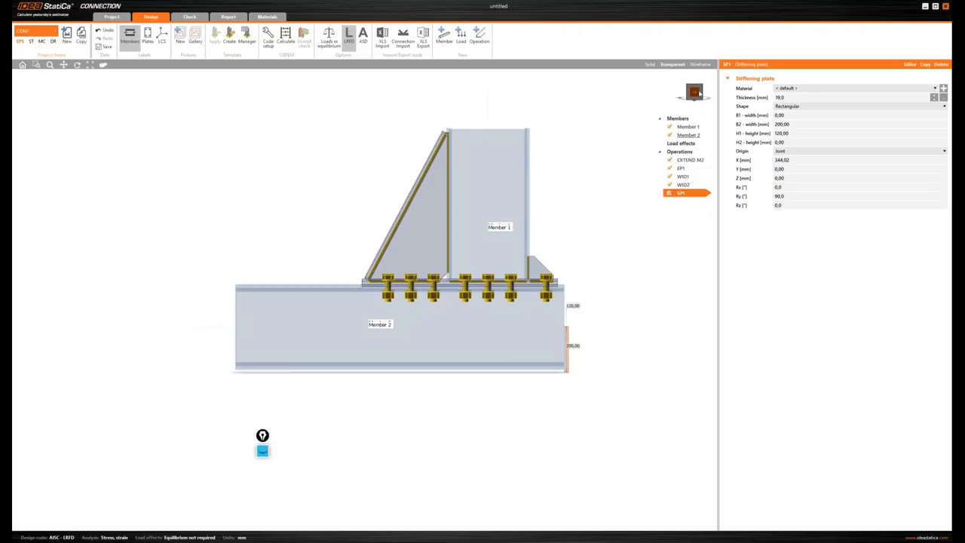
click(698, 92)
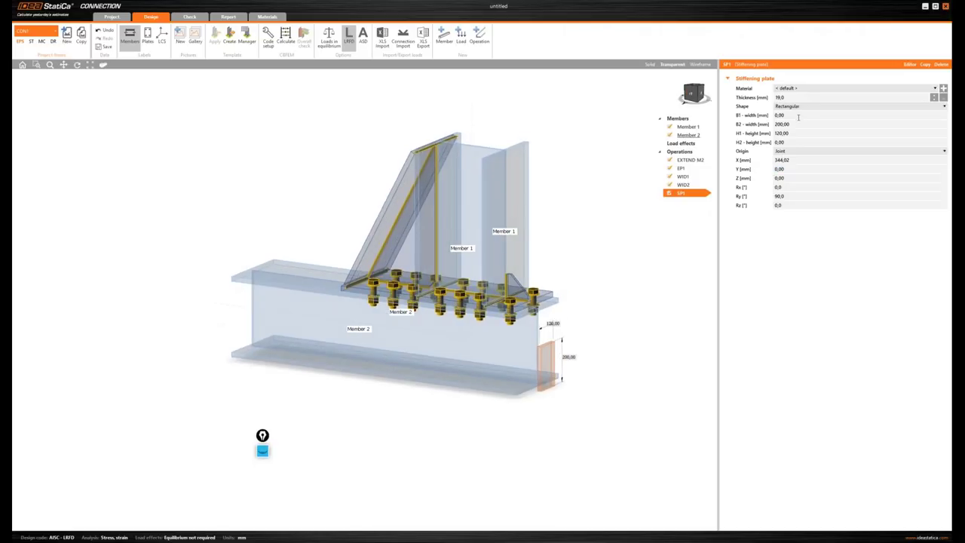
Set SP1 widths B1, B2 to 168,90 and heights H1, H2 to 186,31, then view solid.
click(764, 117)
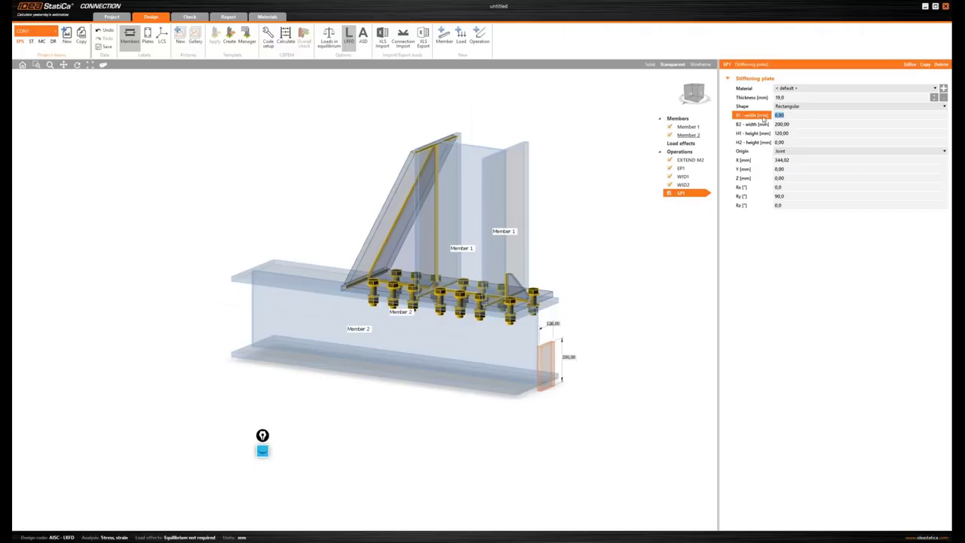
text(160,90)
key(Tab)
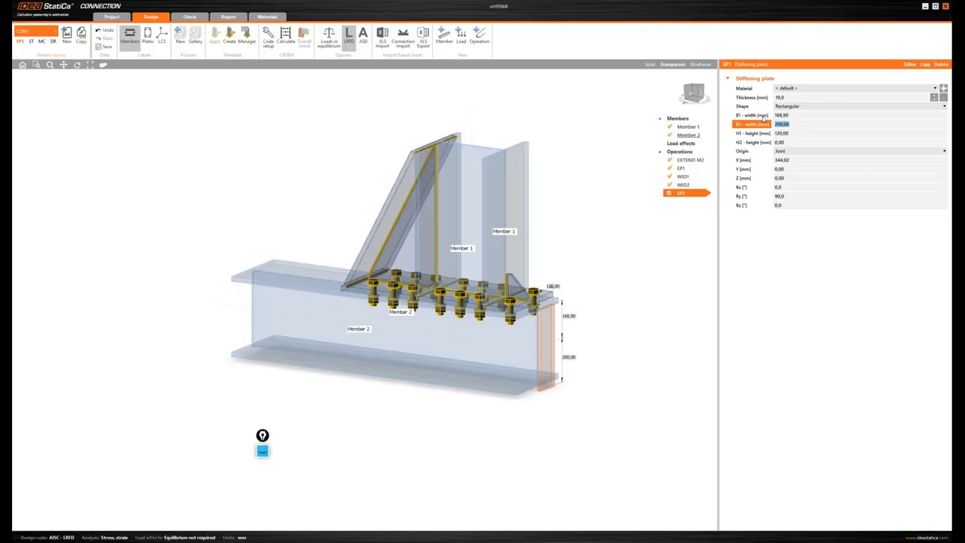
text(168,90)
key(Tab)
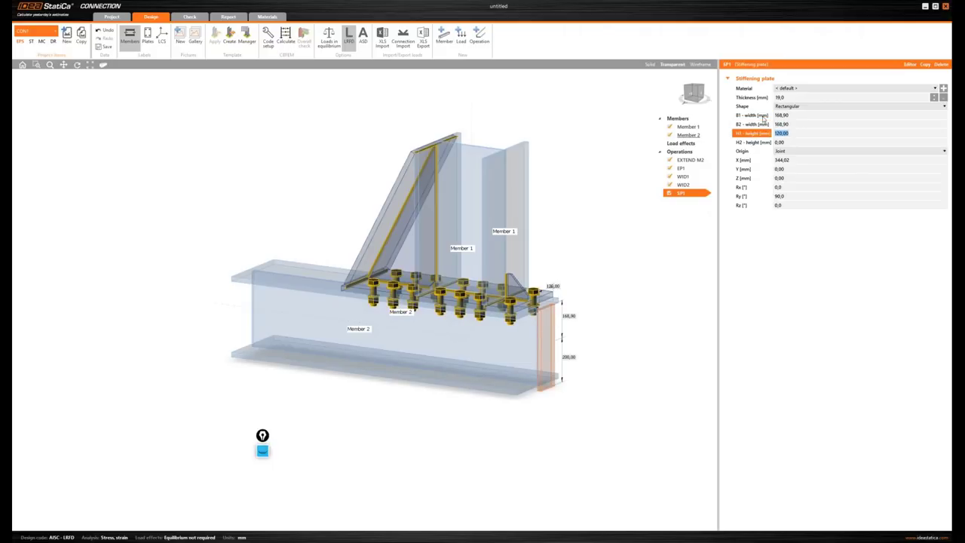
text(186,31)
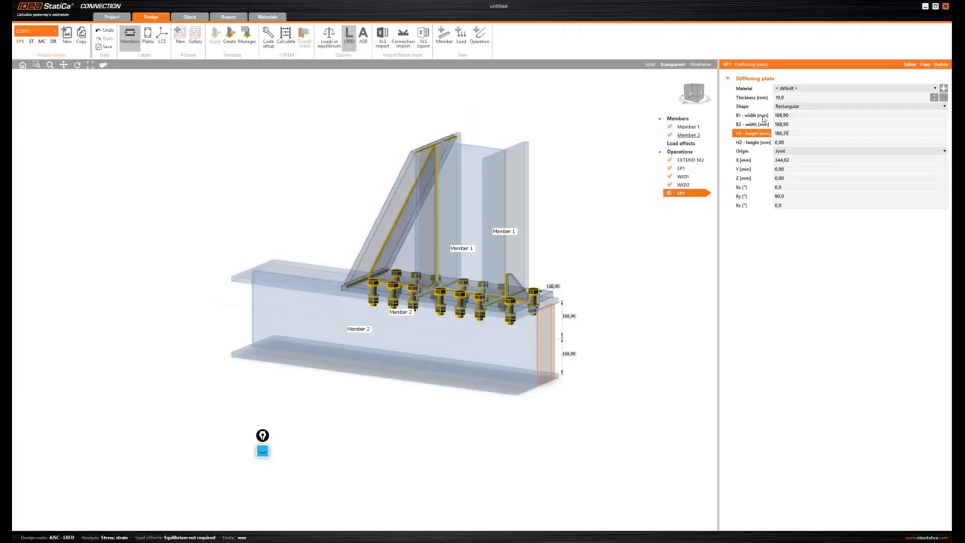
key(Tab)
text(186,3)
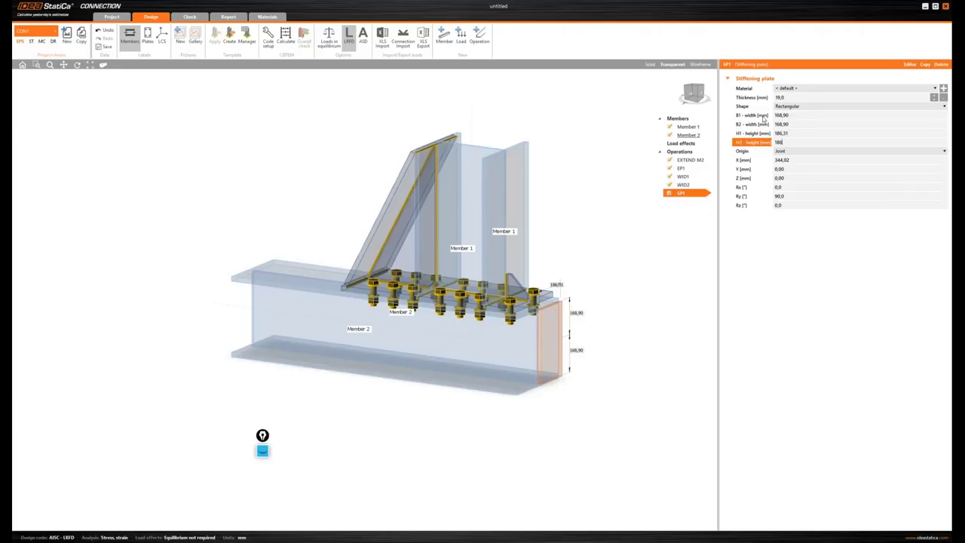
key(Tab)
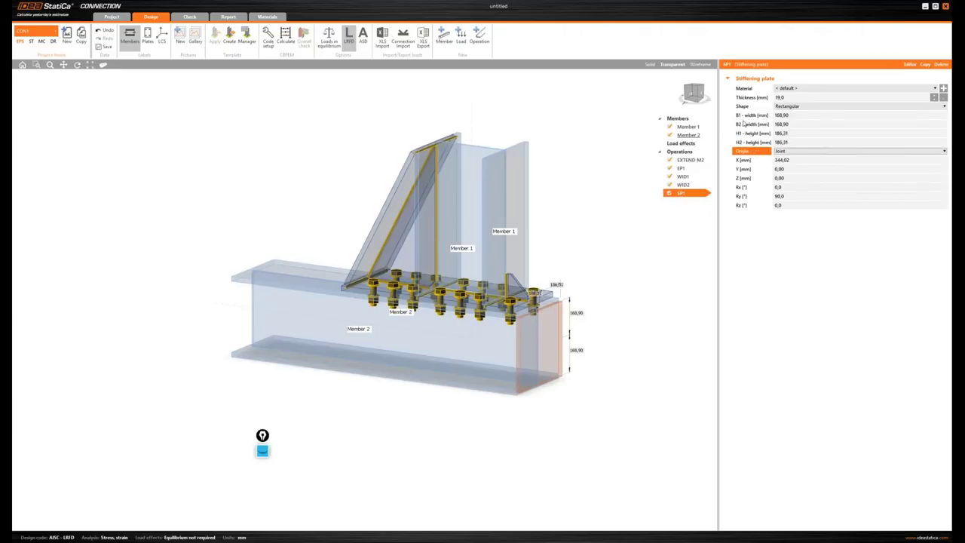
click(650, 64)
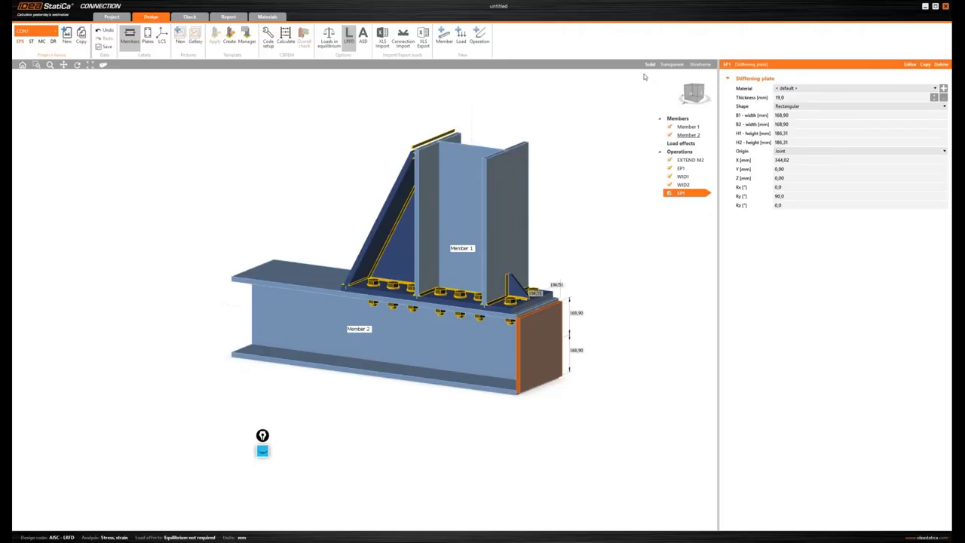
Add a cut-of-member operation that cuts Member 2 by plate SP1.
click(694, 161)
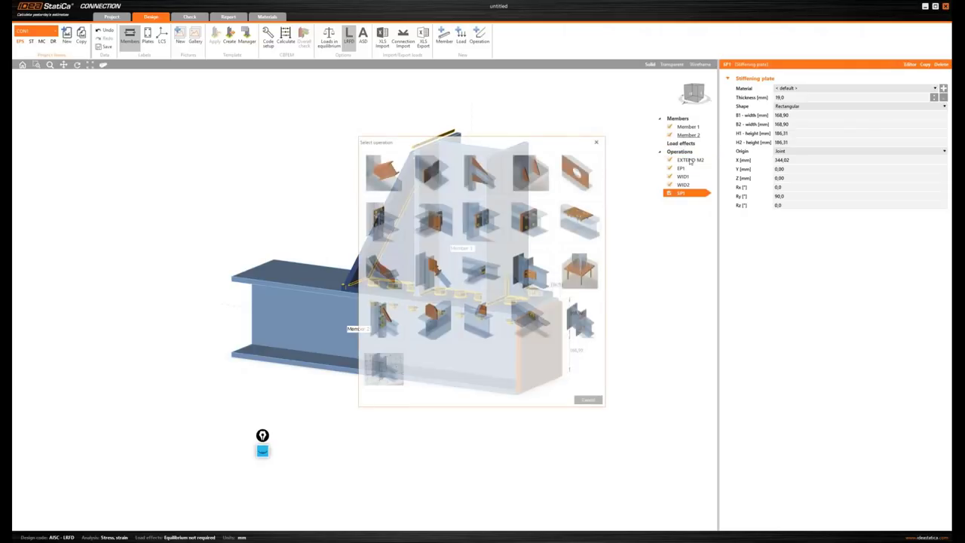
click(437, 169)
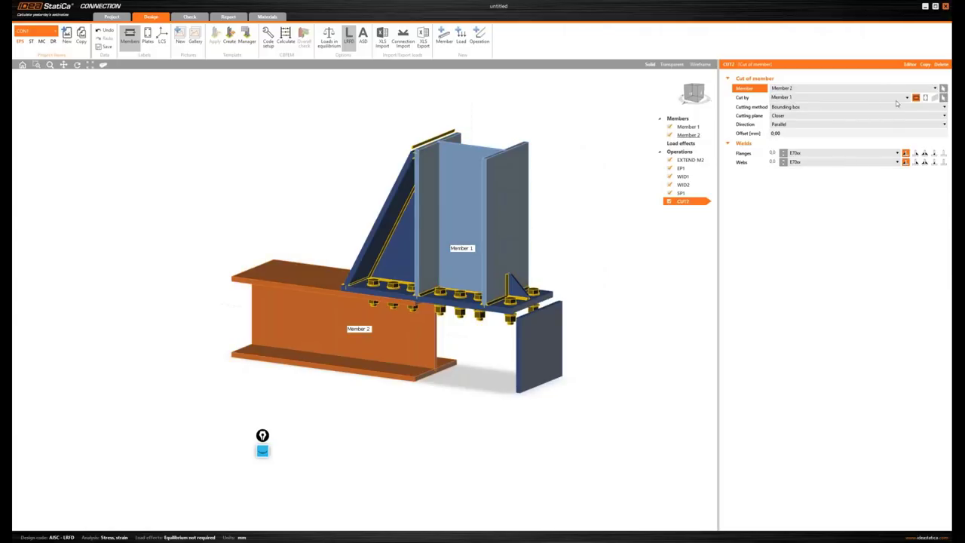
click(926, 98)
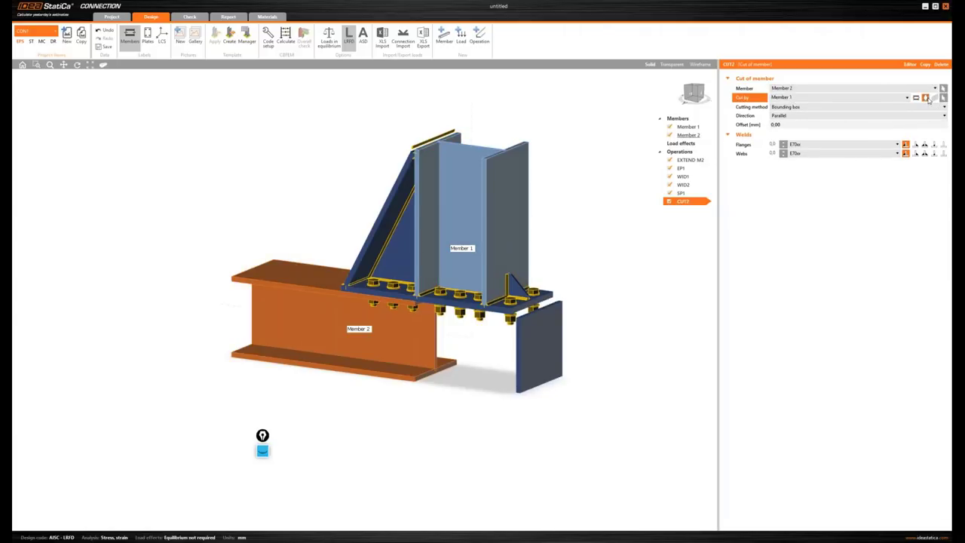
click(773, 99)
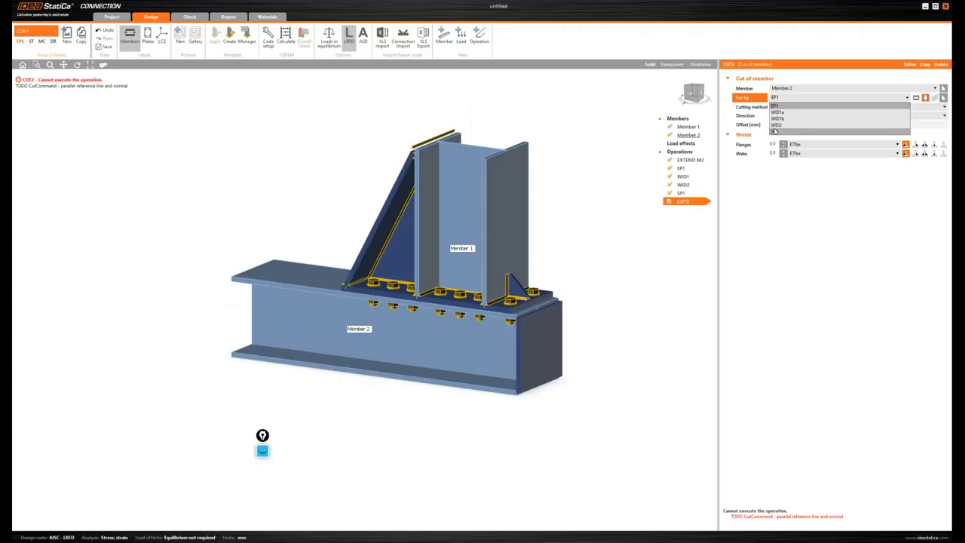
click(775, 132)
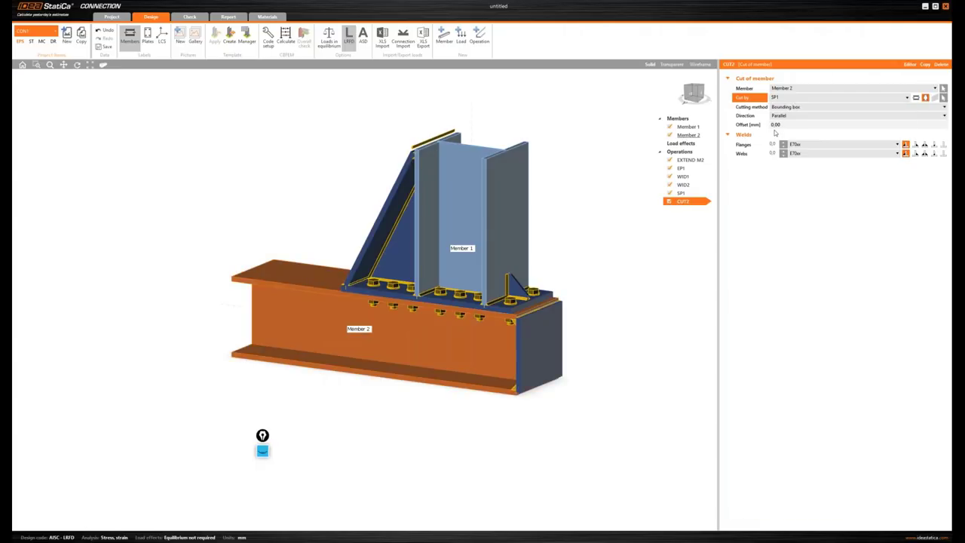
Use double fillet welds of 5,7 mm on flanges and webs, viewed from front.
click(924, 144)
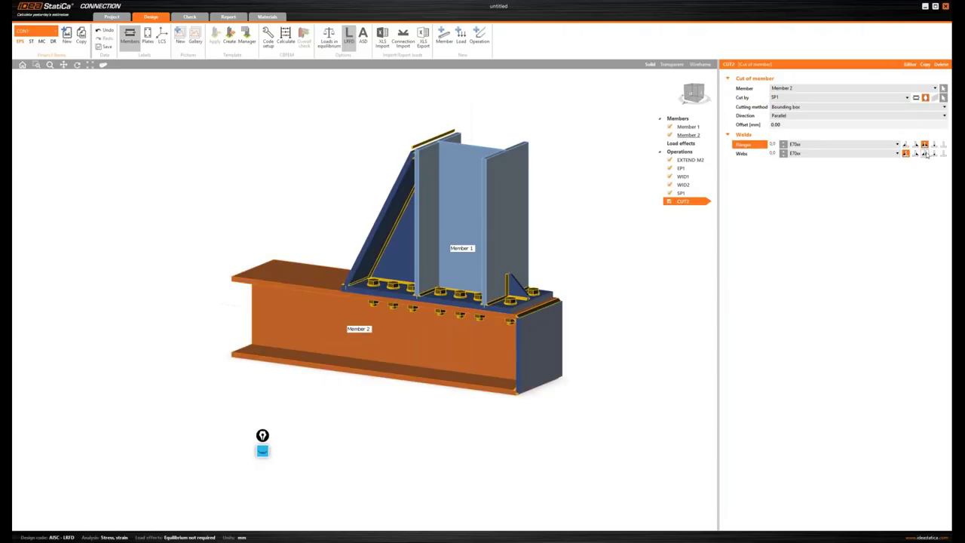
click(925, 154)
click(772, 145)
click(771, 154)
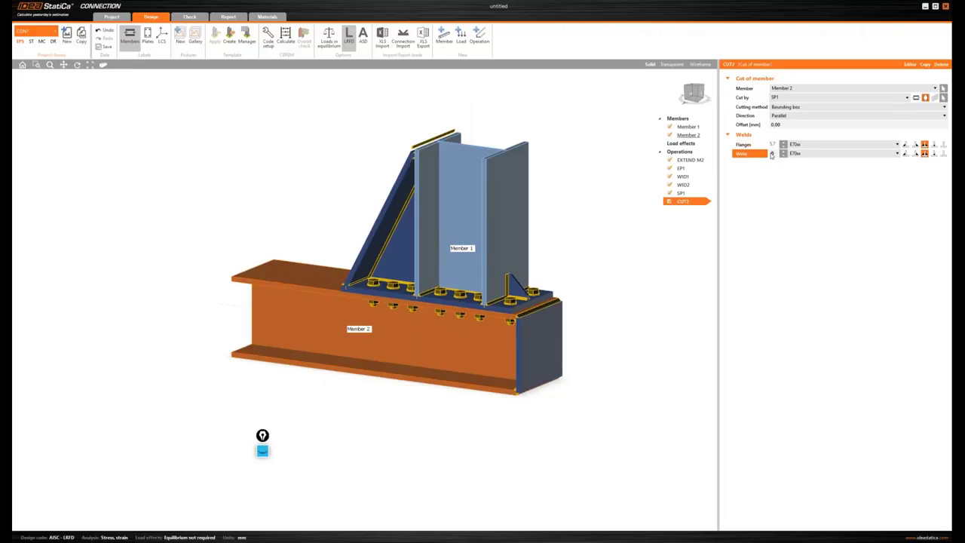
key(Return)
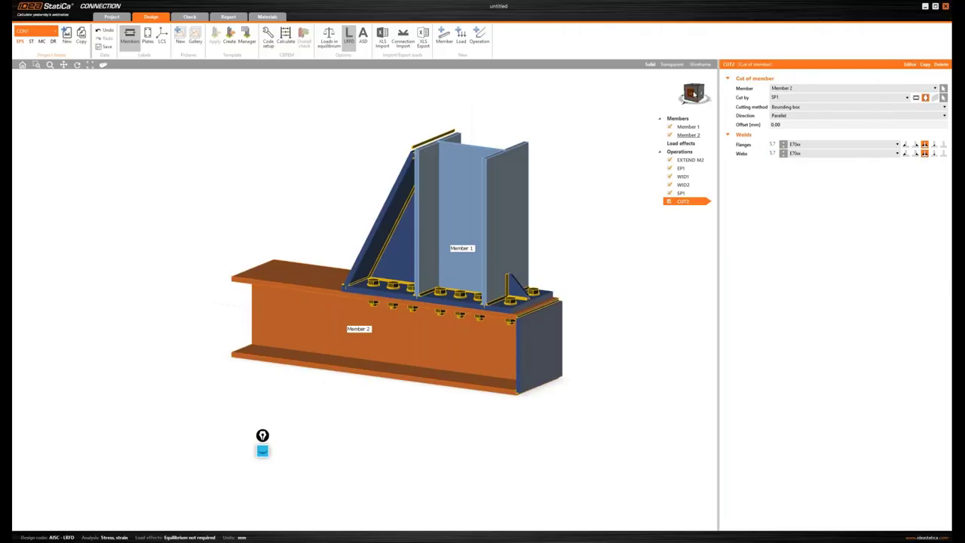
click(695, 95)
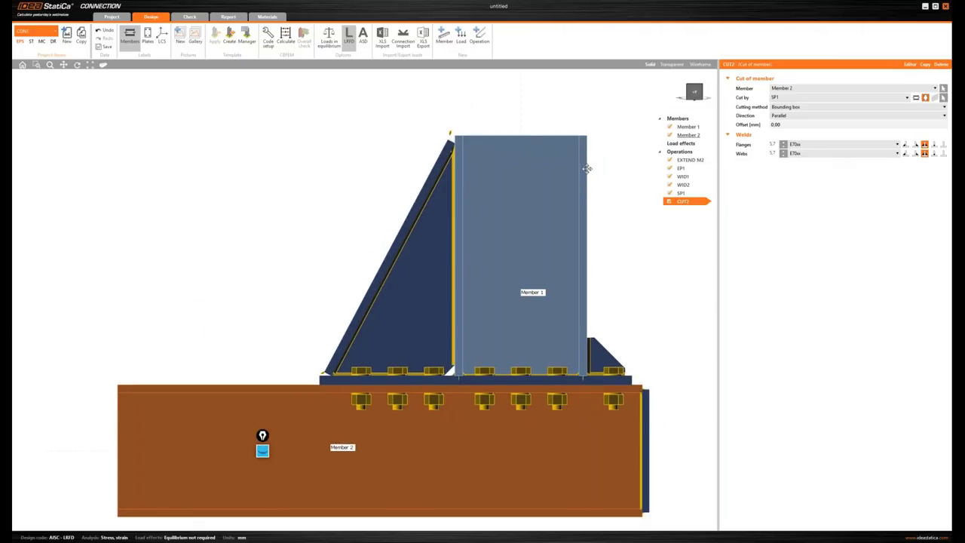
scroll(581, 164, down, 2)
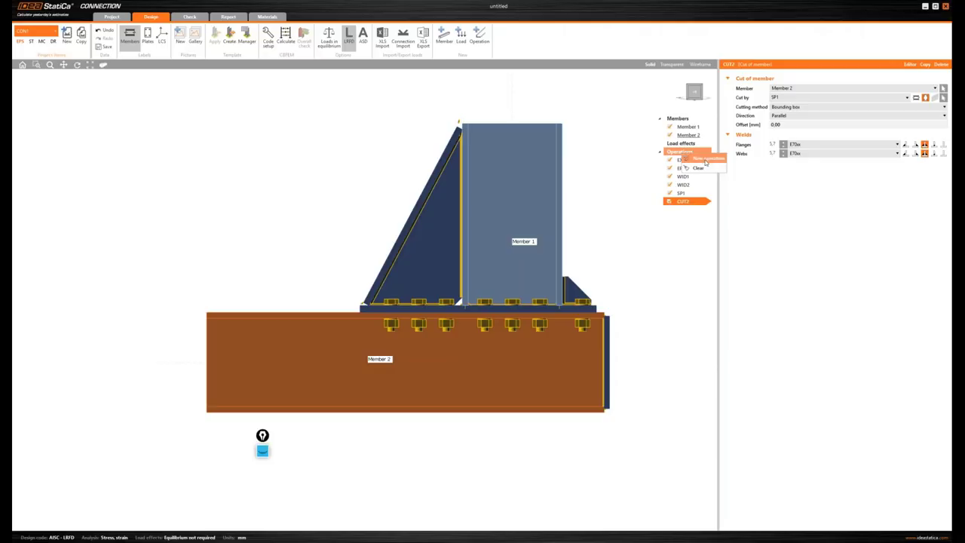
Add a stiffener operation on Member 2, related to Member 1.
click(668, 161)
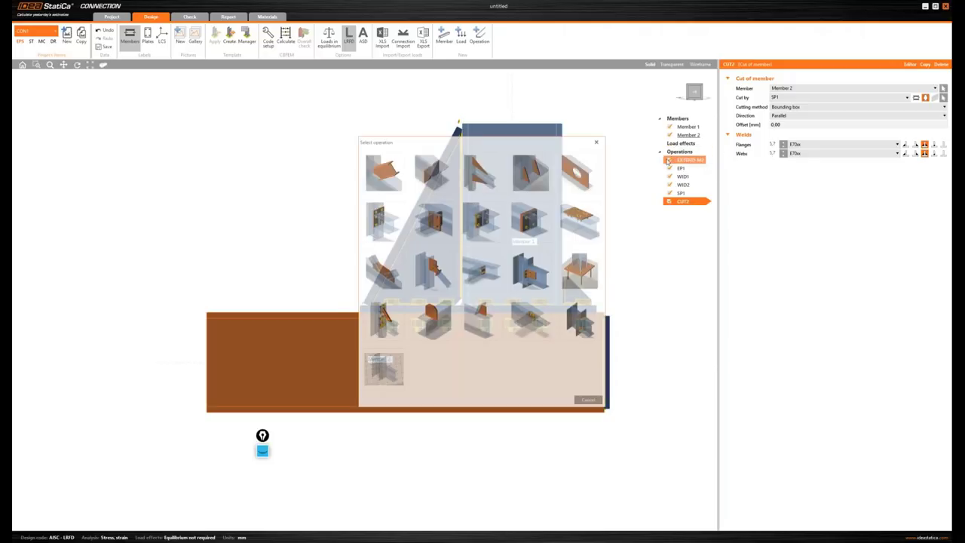
click(481, 171)
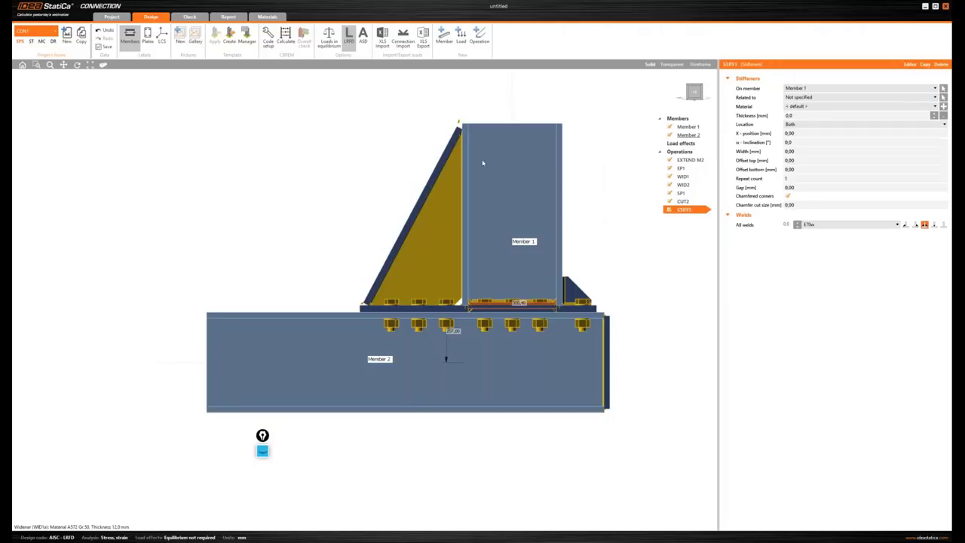
click(799, 90)
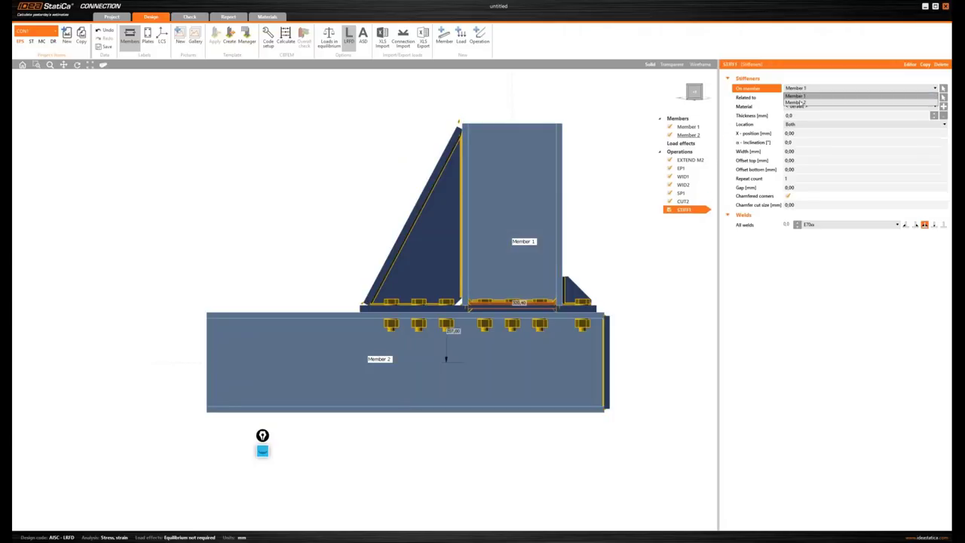
click(789, 106)
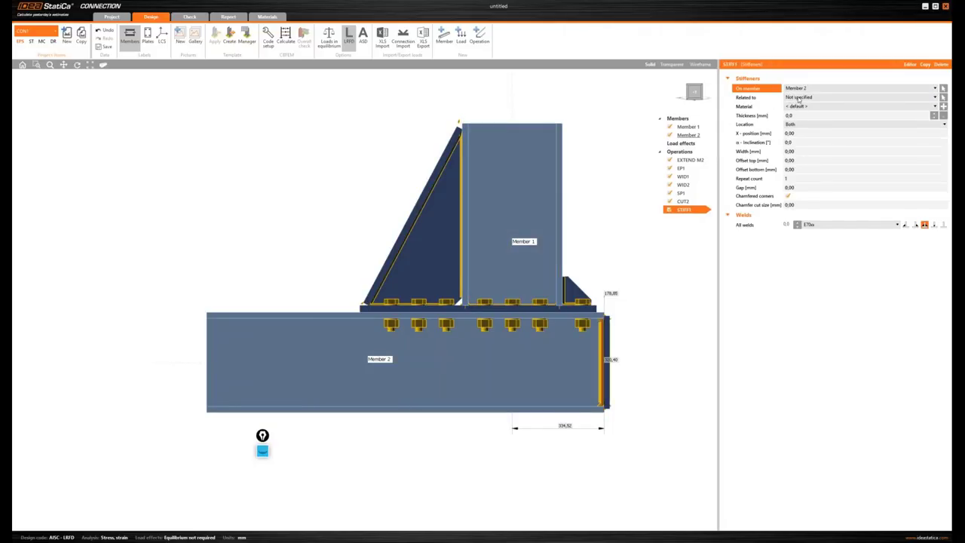
click(799, 98)
click(792, 114)
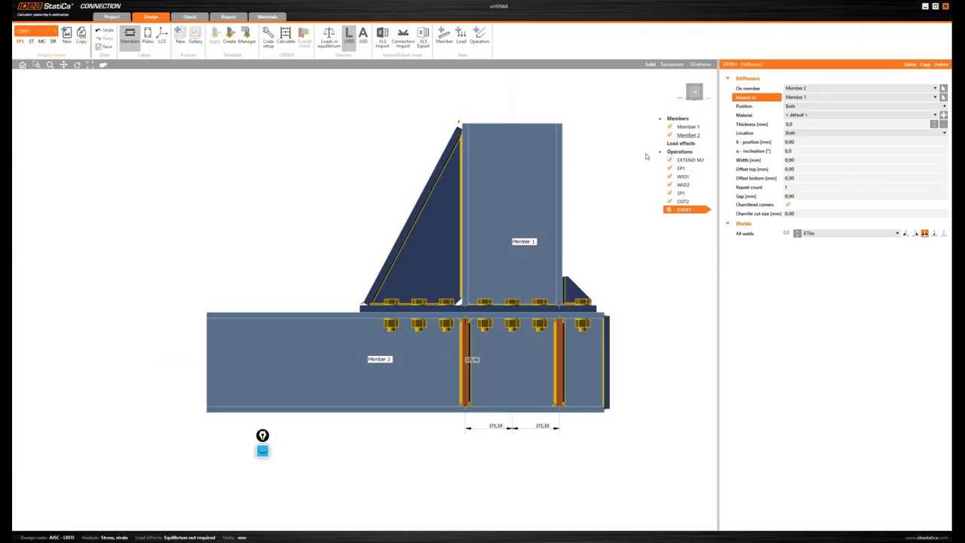
Give STIFF1 19 mm thickness, 5,7 mm welds and a 100 mm bottom offset.
click(771, 124)
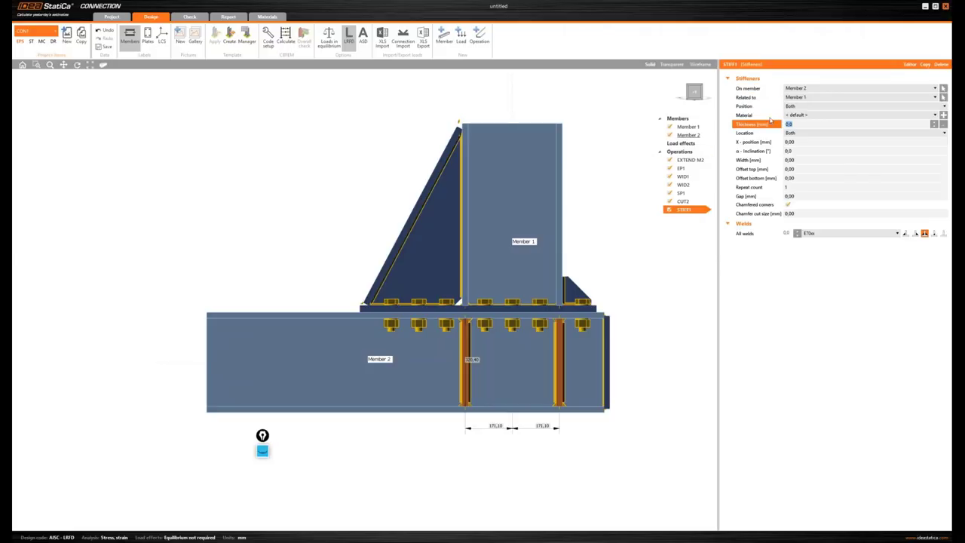
text(19)
key(Tab)
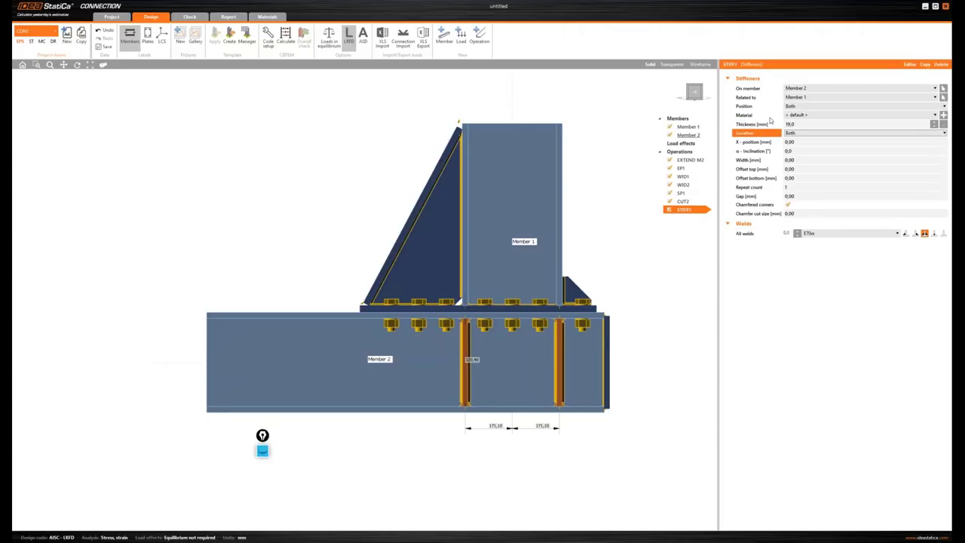
click(790, 235)
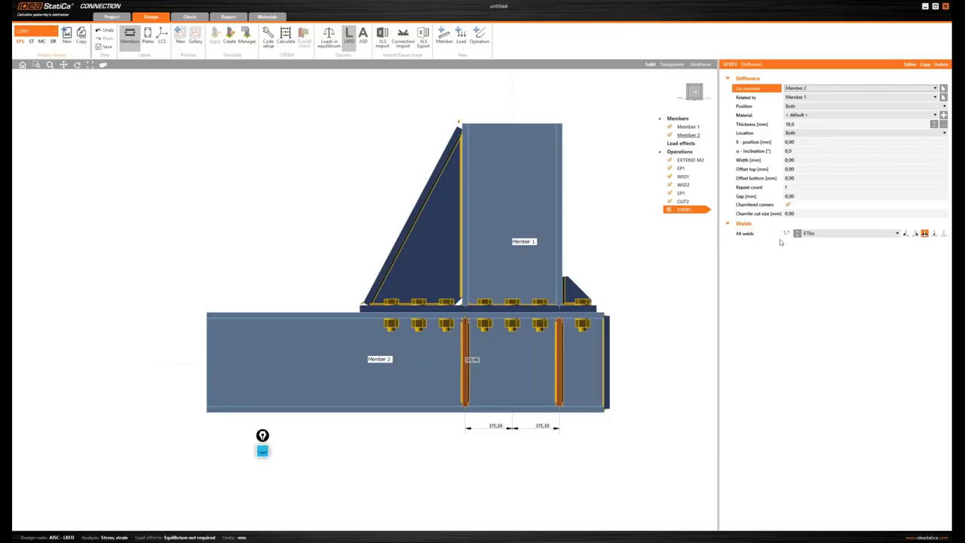
click(695, 92)
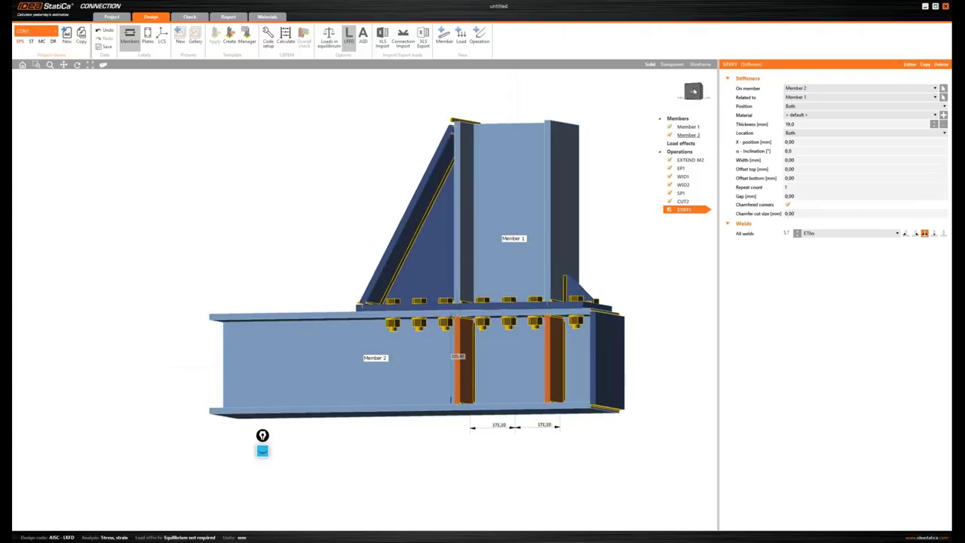
click(694, 91)
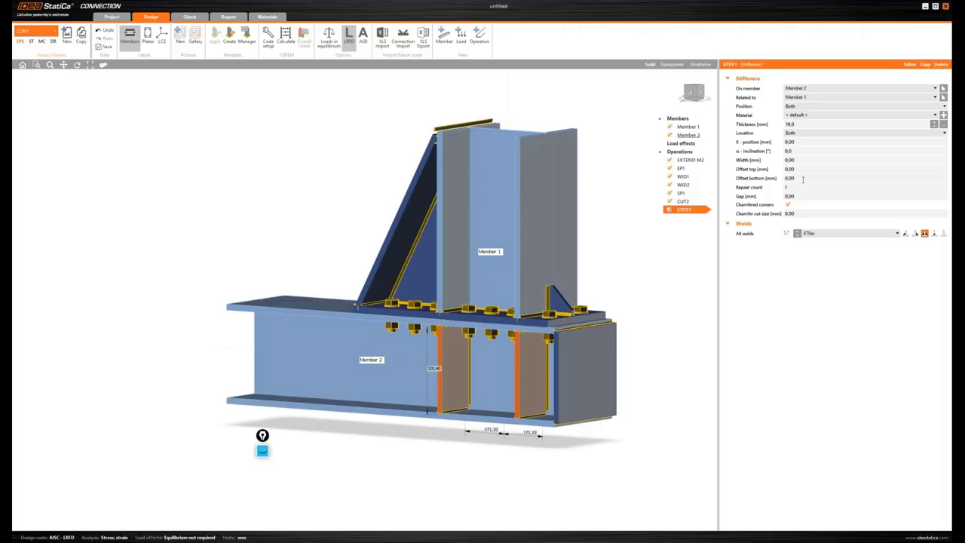
click(773, 179)
text(6)
text(0)
key(Tab)
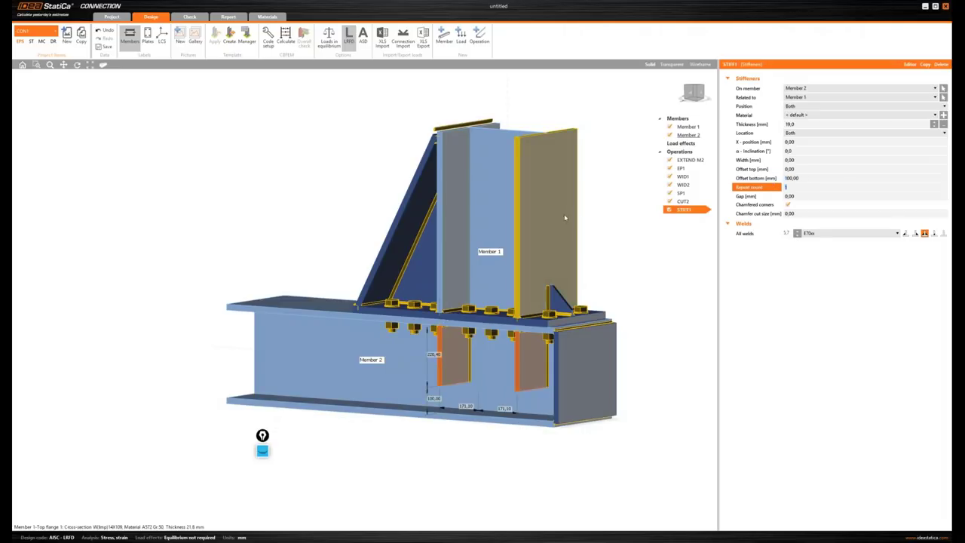
In the plate editor, chamfer the STIFF1 plates 115 mm at corner 5 and apply.
right_click(455, 366)
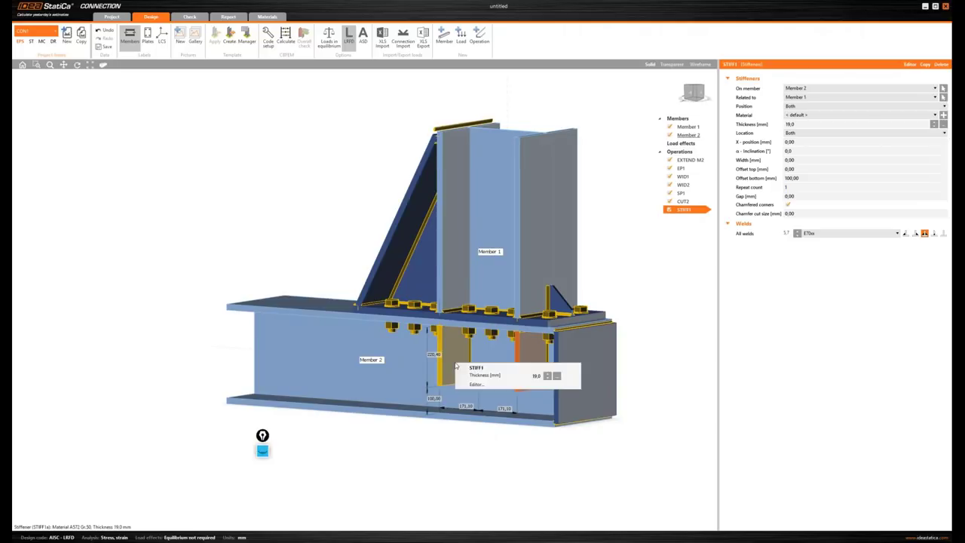
click(477, 385)
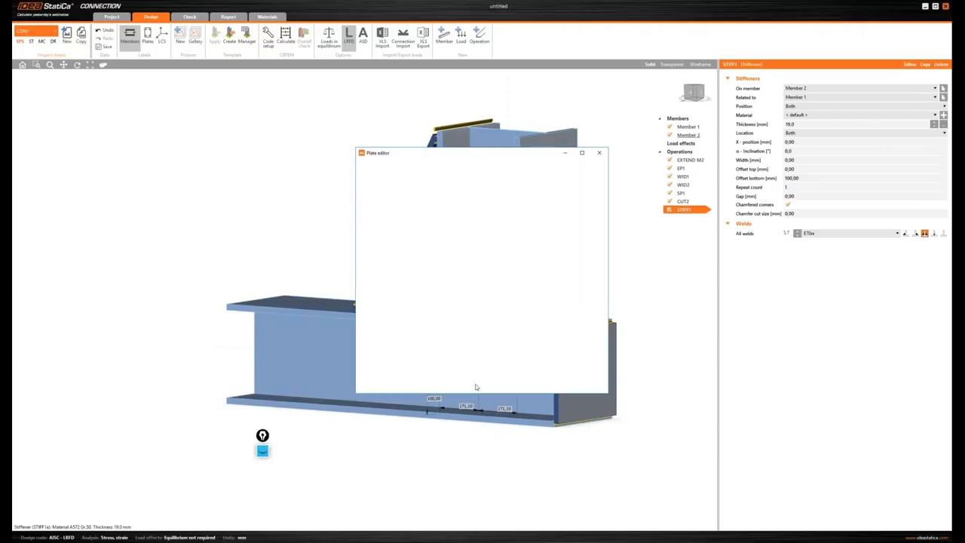
drag(414, 143, 233, 93)
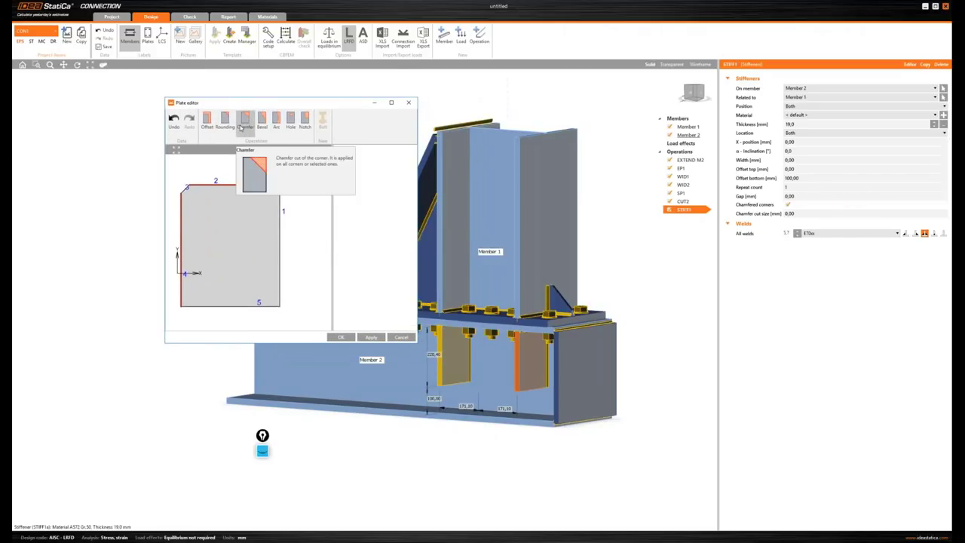
click(242, 127)
click(381, 181)
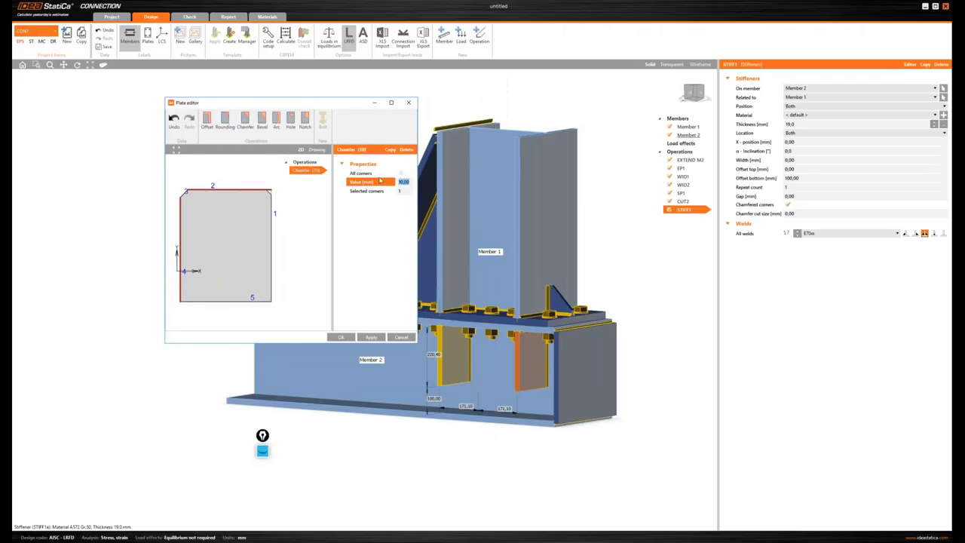
text(15)
key(Return)
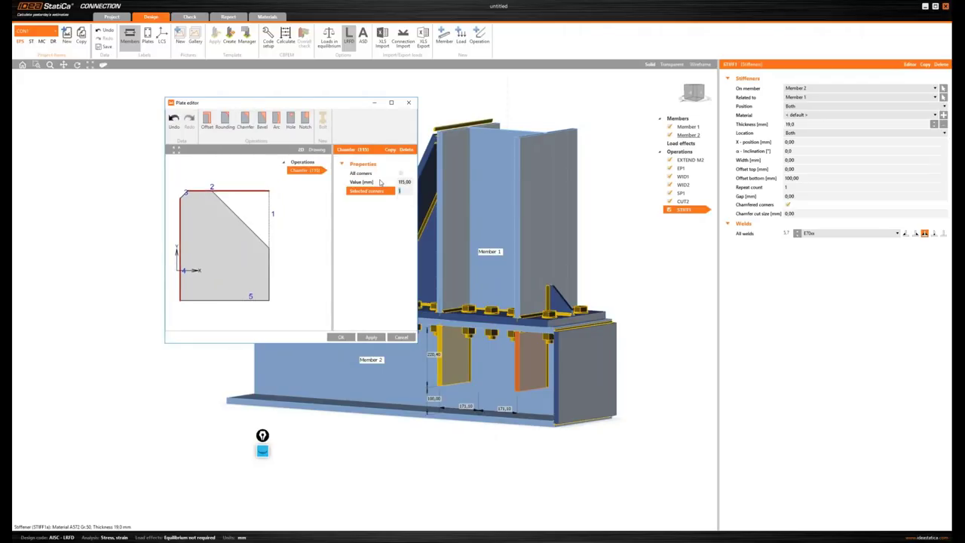
click(387, 192)
text(5)
key(Return)
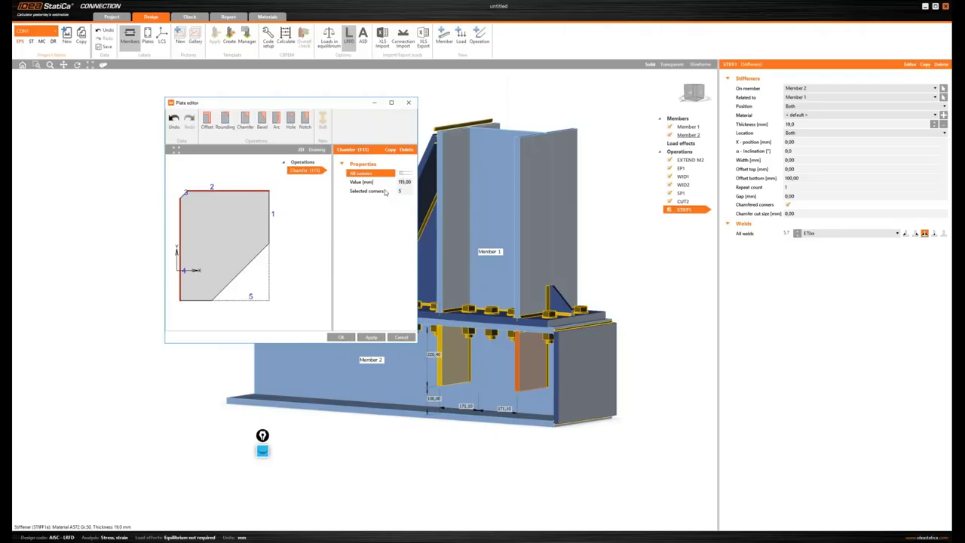
click(371, 337)
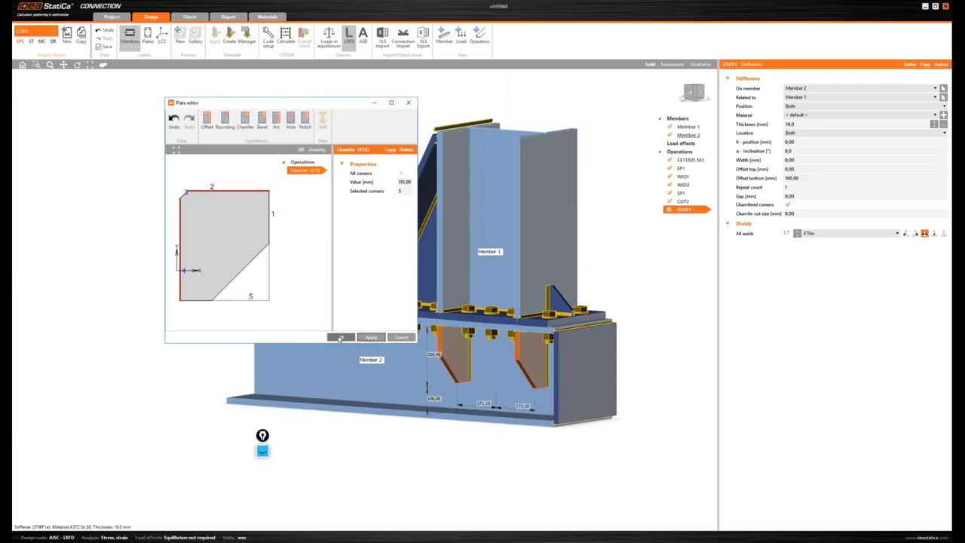
click(340, 337)
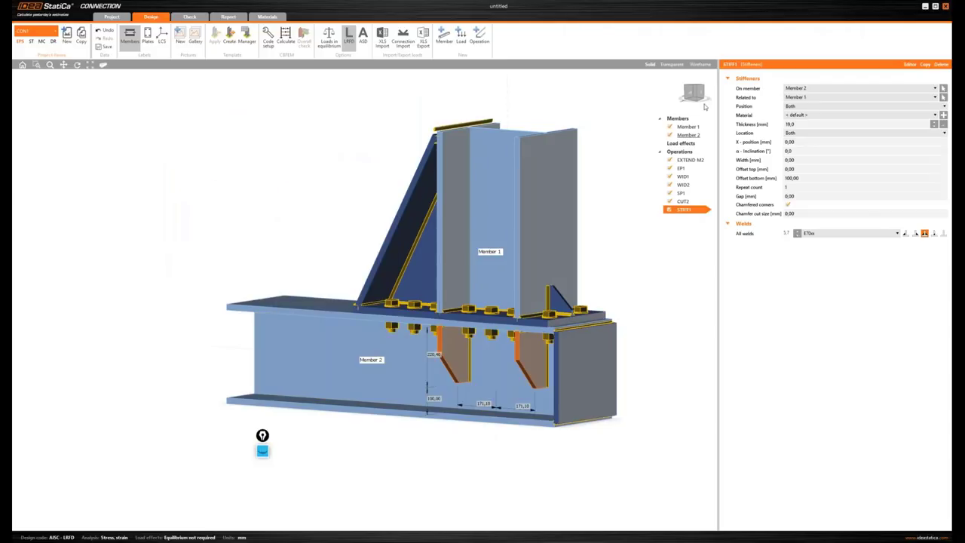
Orbit and pan the model, ending in a front view of the joint.
click(700, 92)
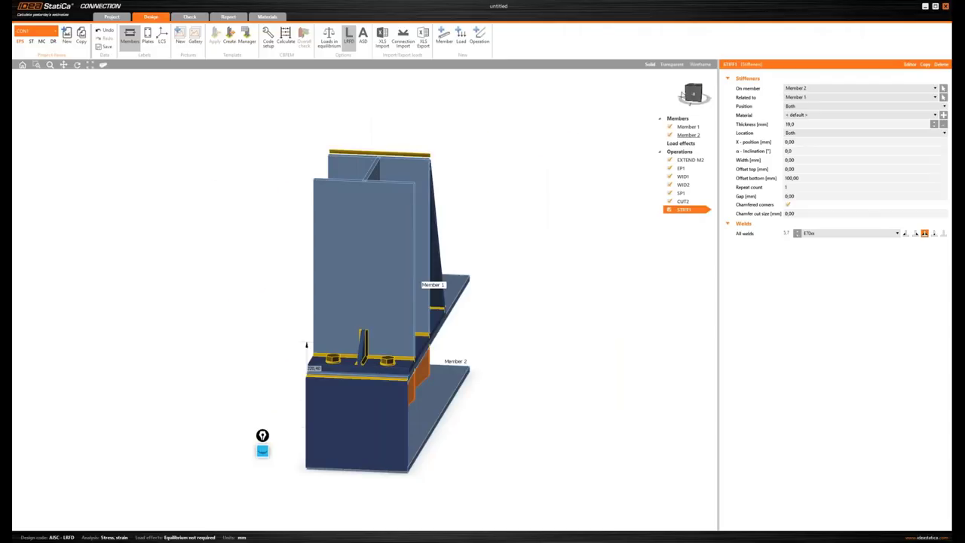
drag(682, 94, 692, 93)
middle_drag(592, 193, 571, 172)
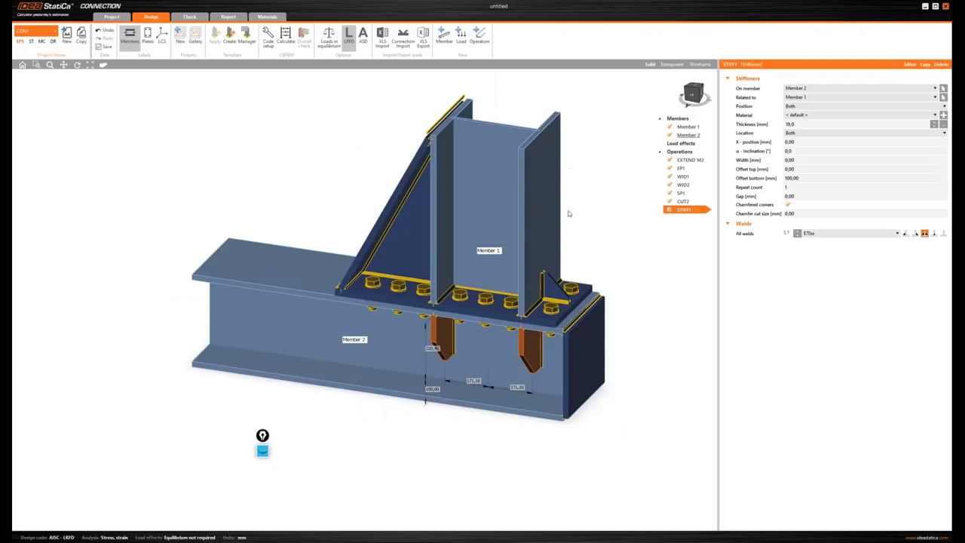
click(694, 96)
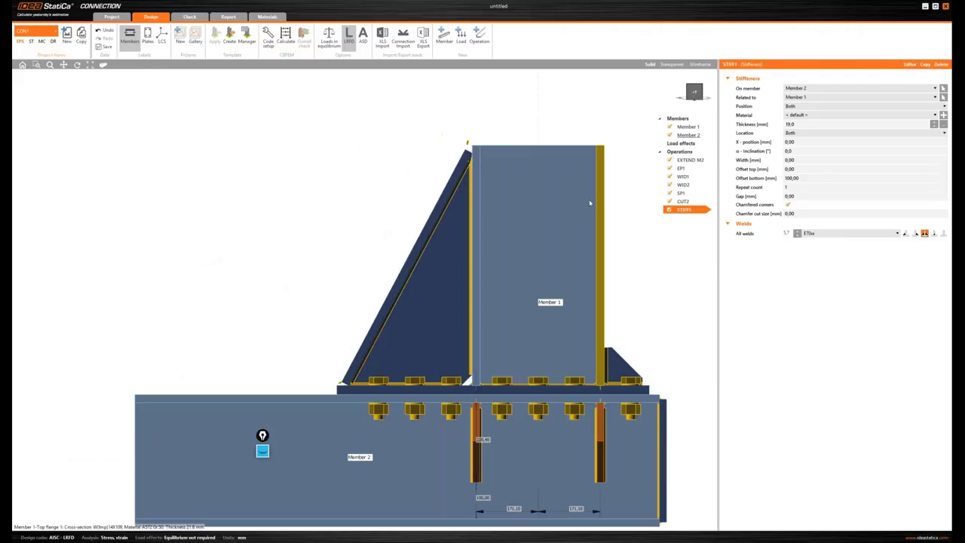
scroll(504, 198, up, 2)
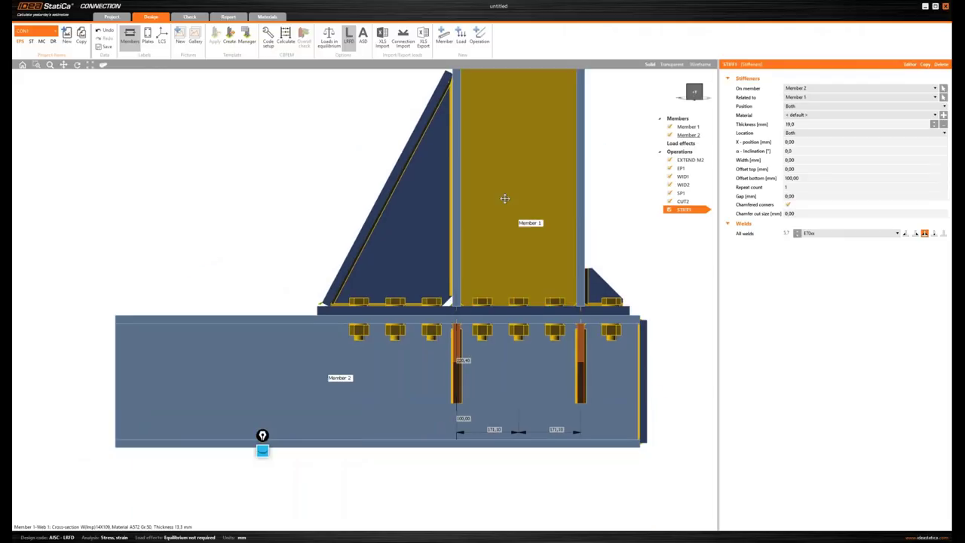
Add a new stiffener operation placed on Member 2.
right_click(683, 154)
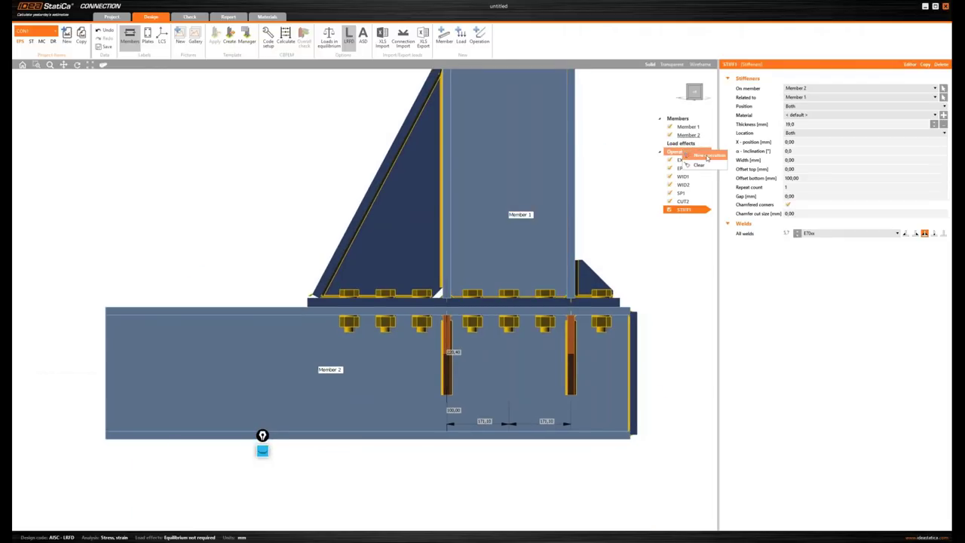
click(707, 156)
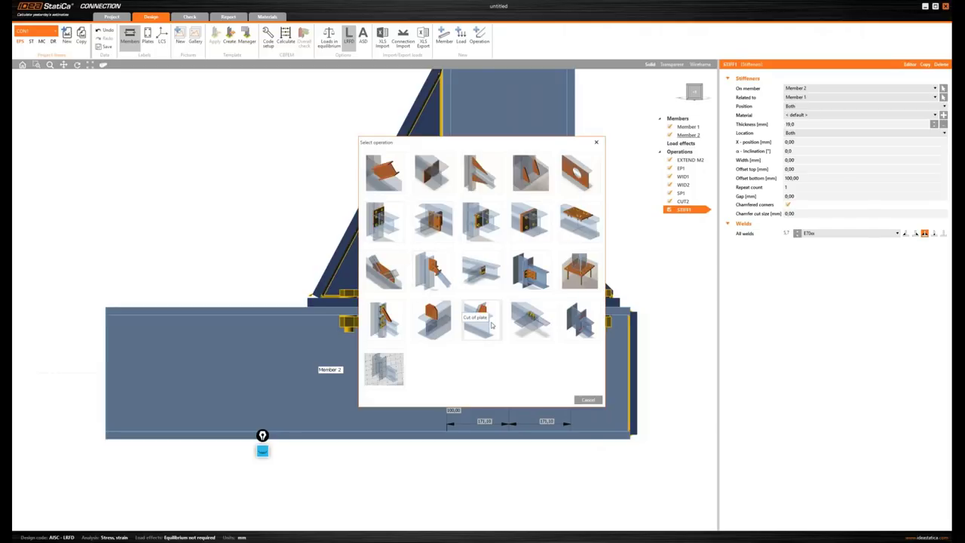
click(436, 178)
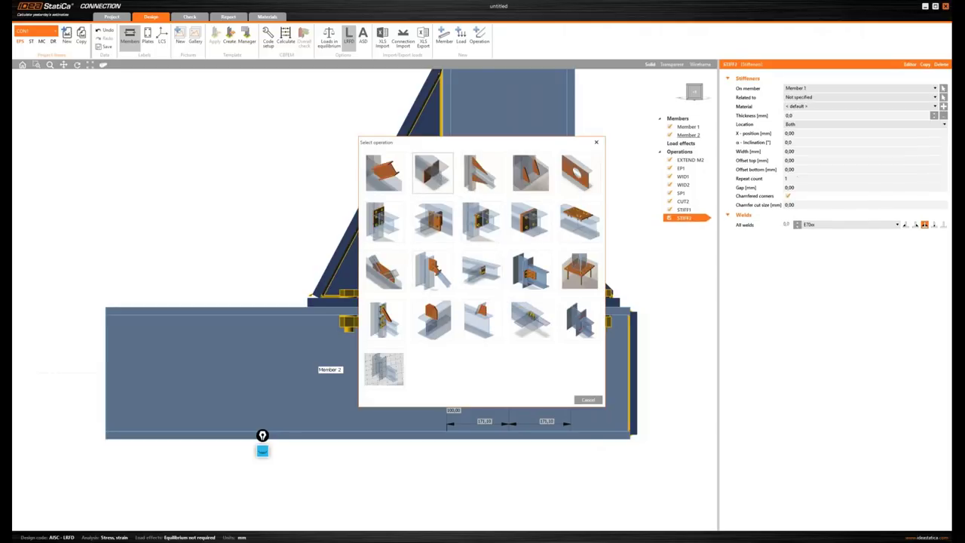
click(812, 89)
click(812, 102)
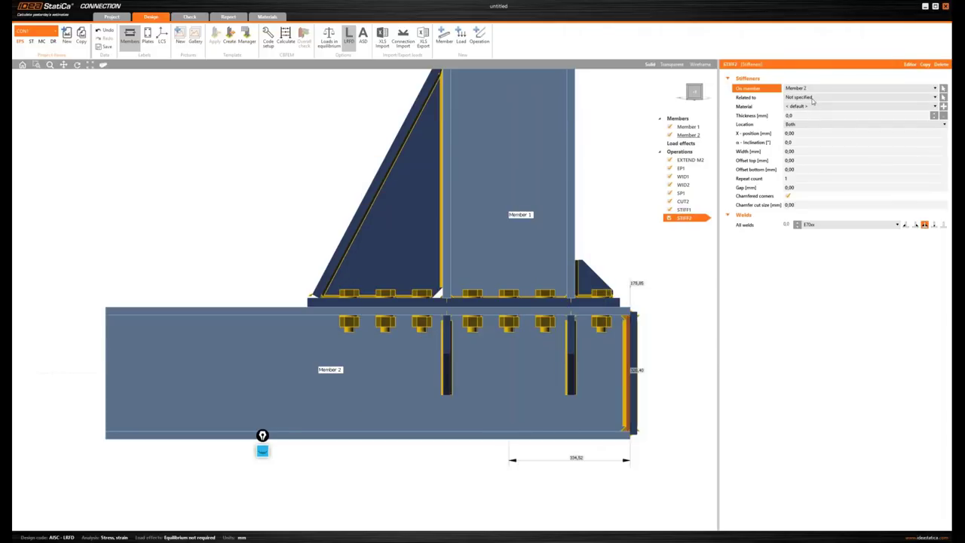
Set STIFF2 to 19 mm thickness, 5,7 mm weld and X-position 866 mm.
click(775, 116)
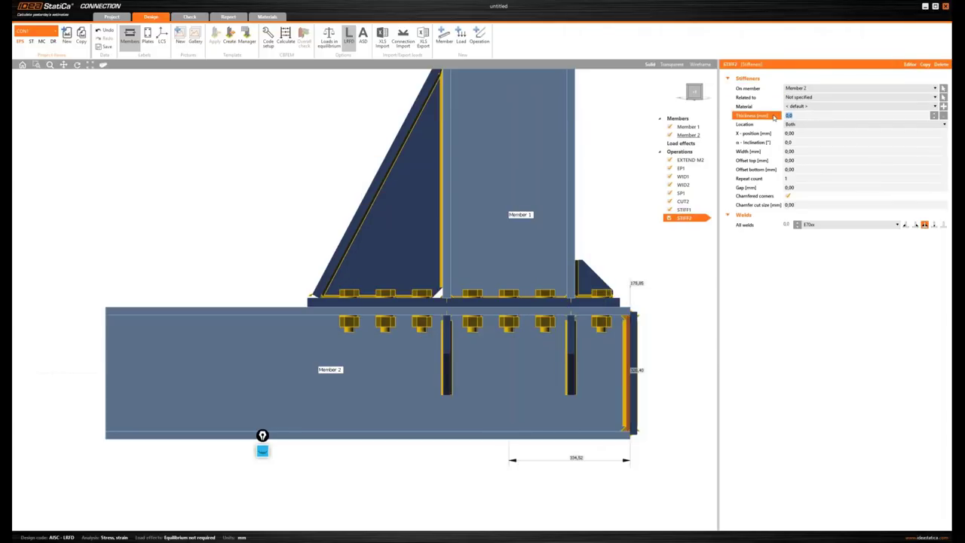
text(19)
key(Tab)
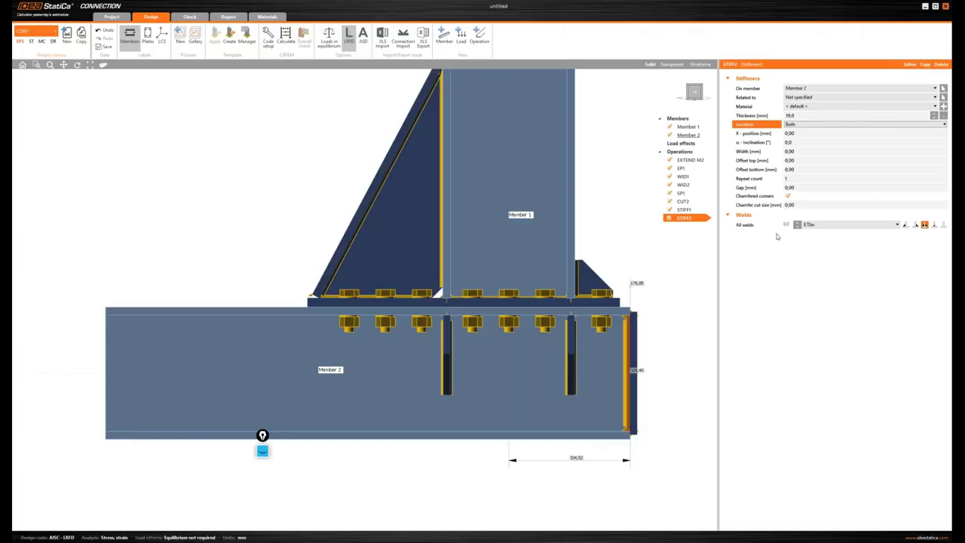
click(787, 225)
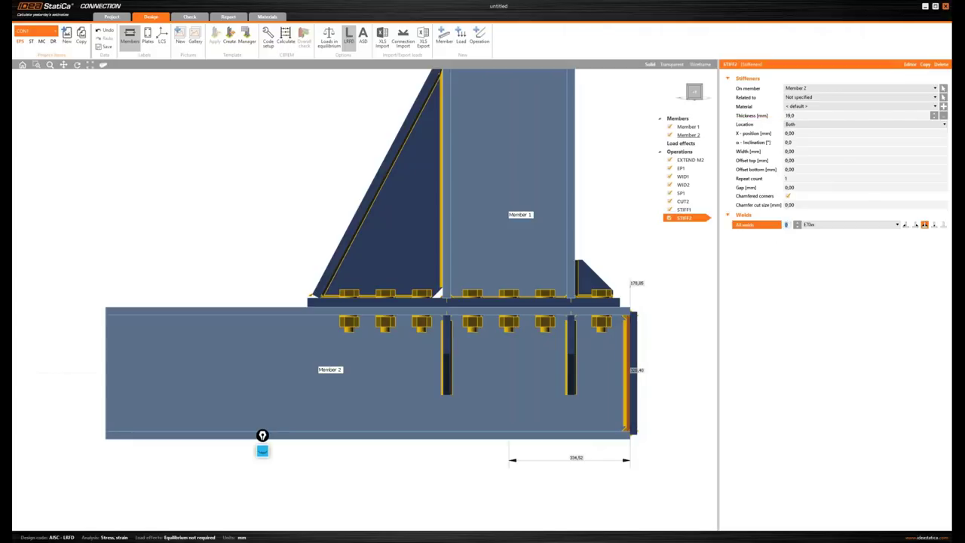
text(5,7)
key(Tab)
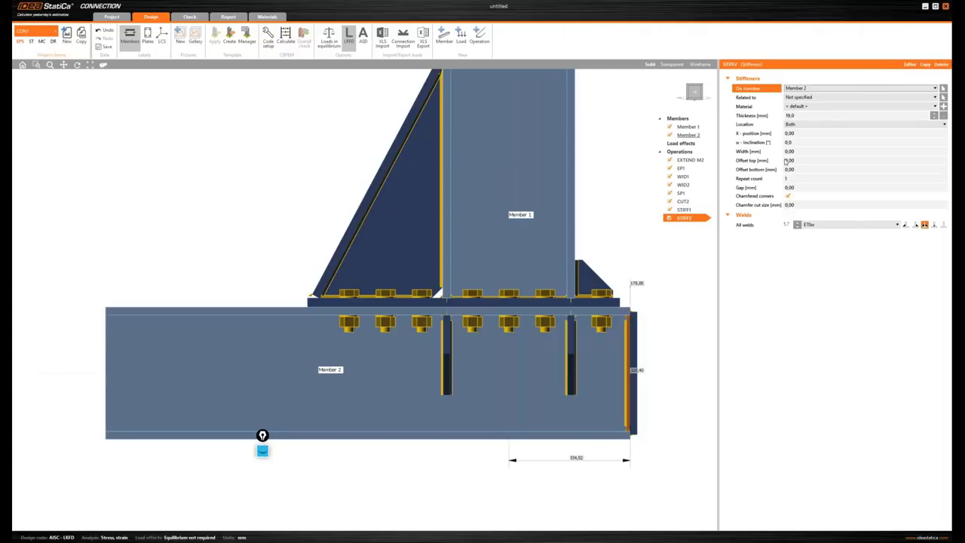
click(763, 132)
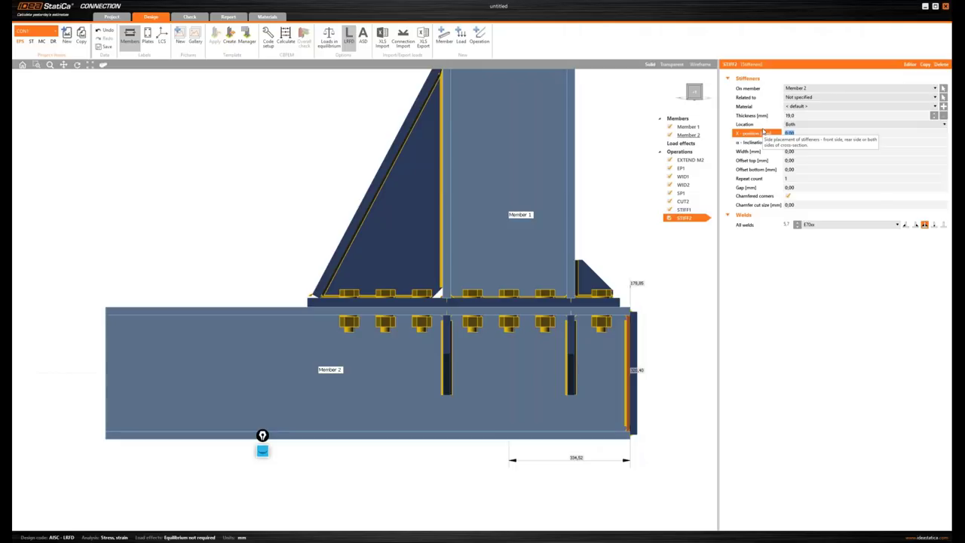
text(866)
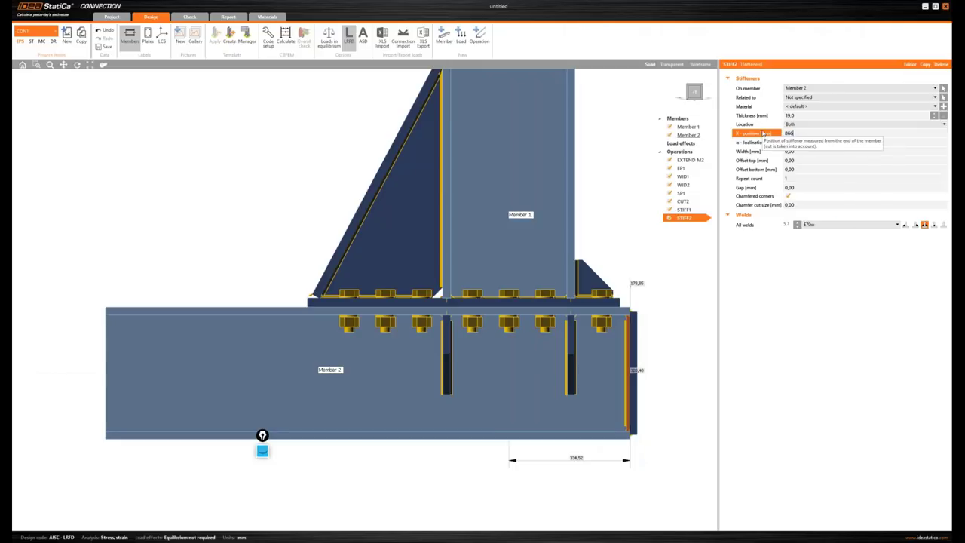
key(Tab)
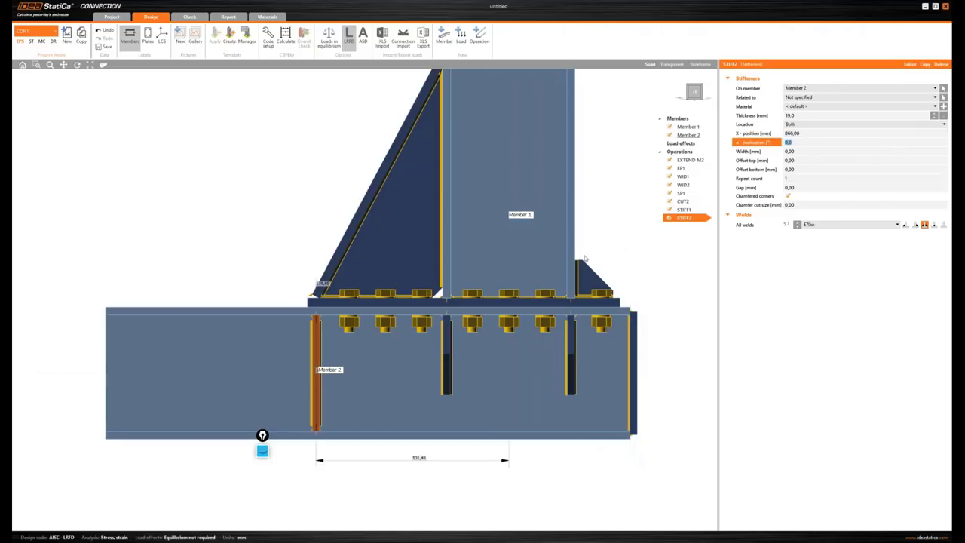
scroll(449, 244, down, 3)
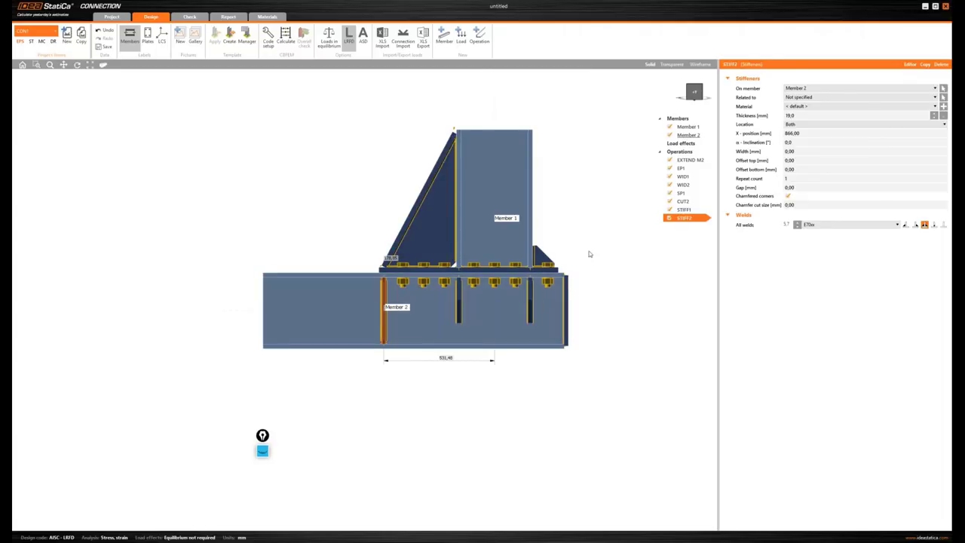
Add stiffening member SM1, make the joint transparent, and browse cold-formed cross-sections.
right_click(680, 152)
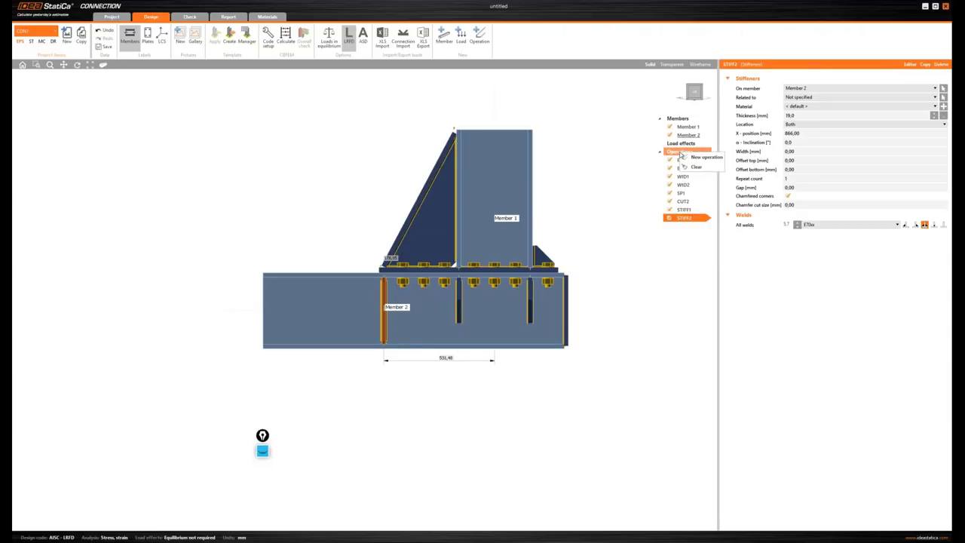
click(706, 159)
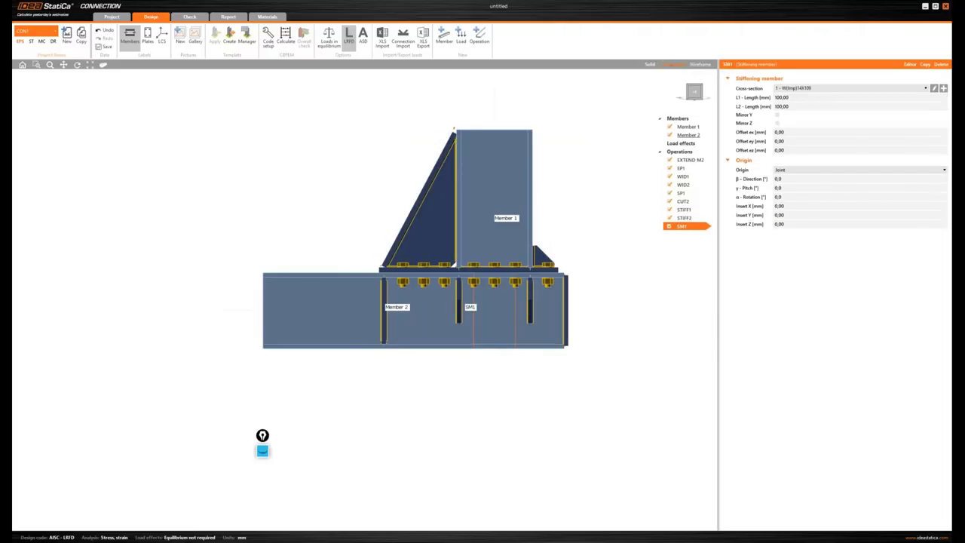
click(672, 66)
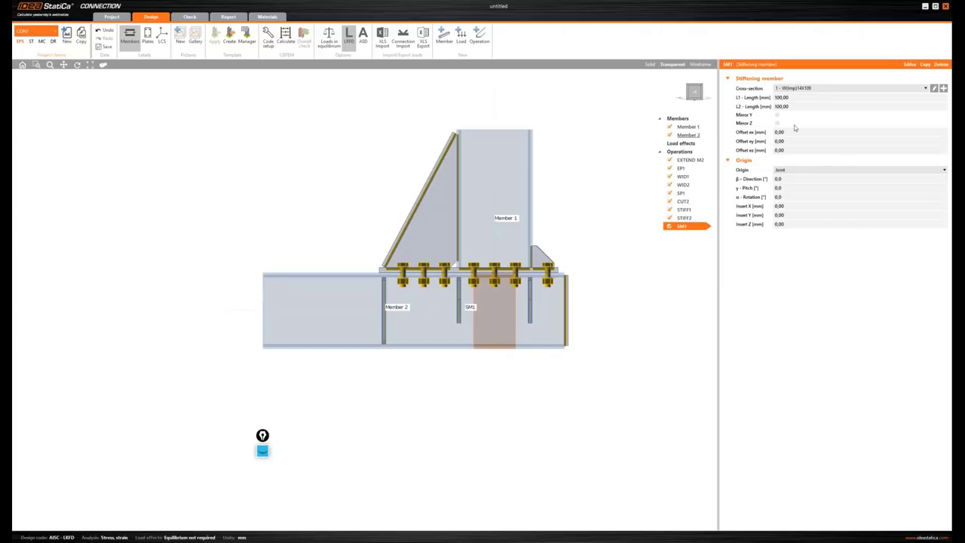
click(942, 89)
click(466, 198)
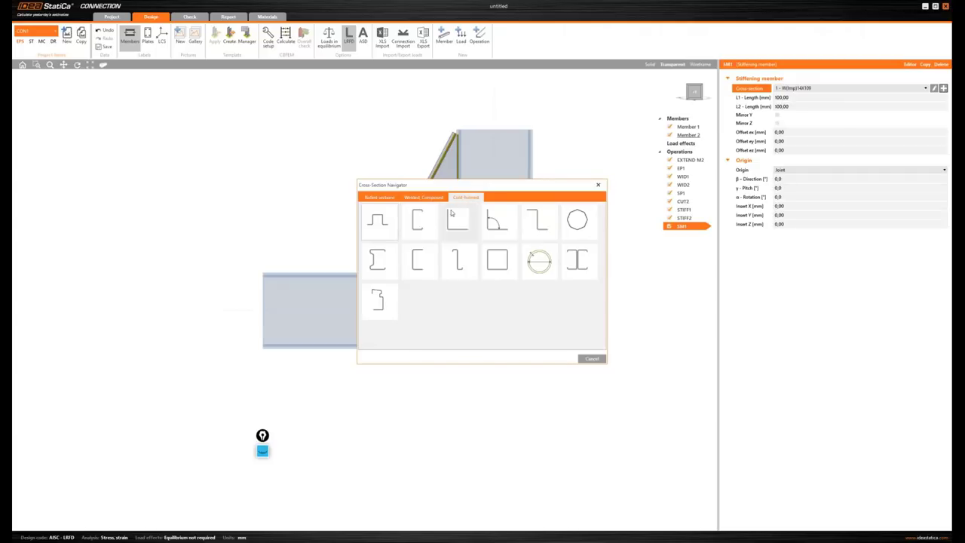
Choose a general cold-formed shape and import its centerline from Full arc.dxf.
click(377, 296)
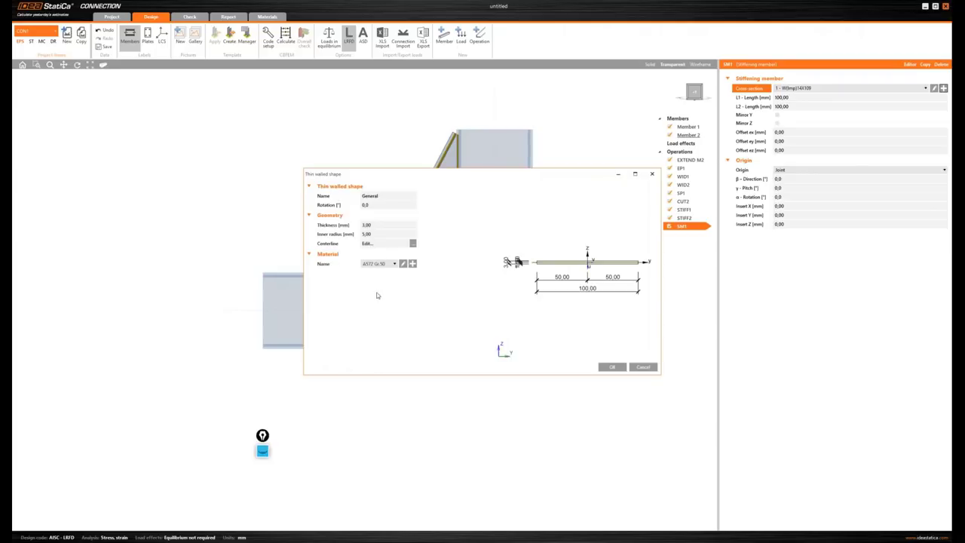
click(413, 244)
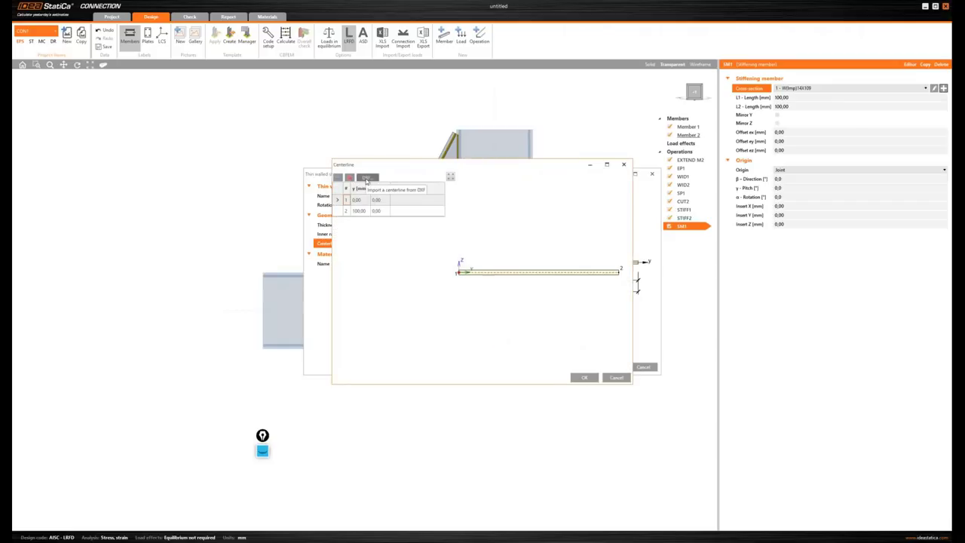
click(367, 178)
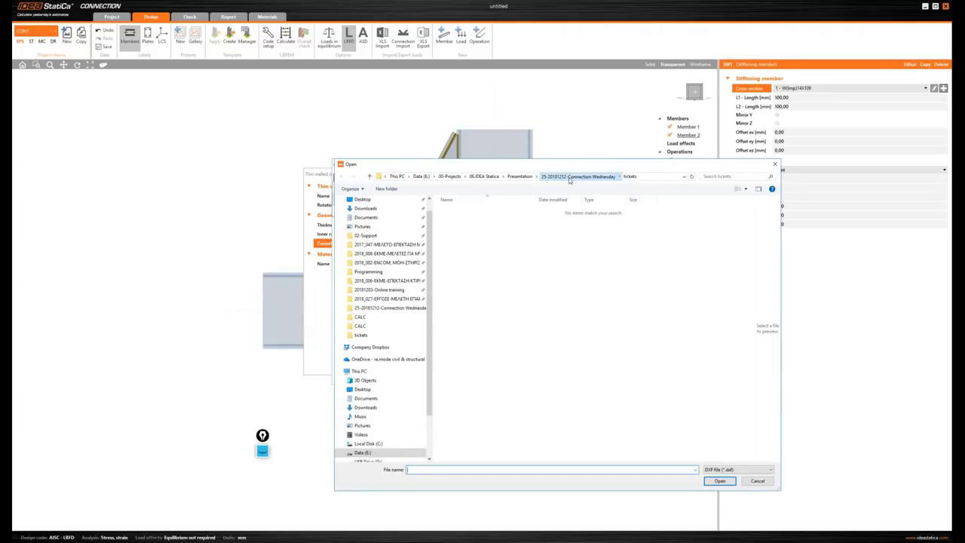
click(562, 177)
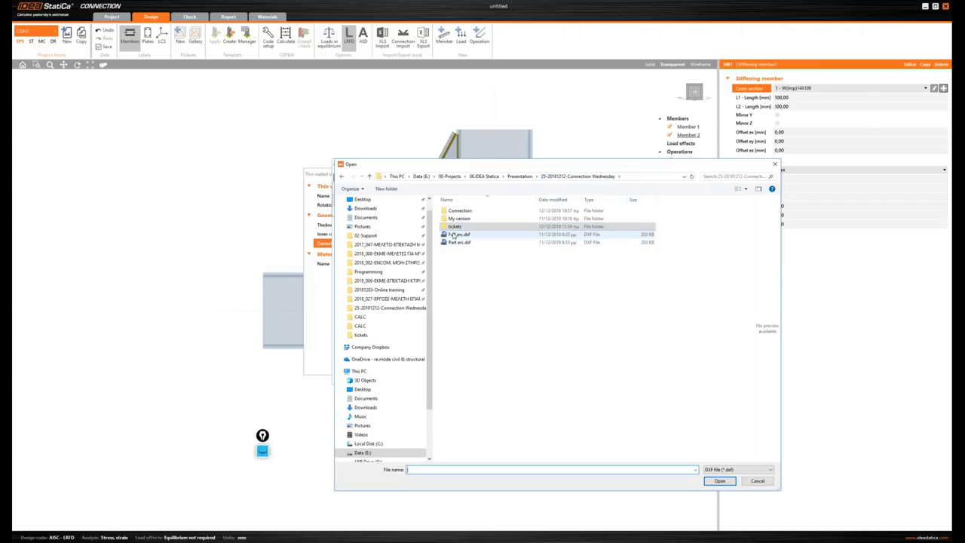
click(456, 235)
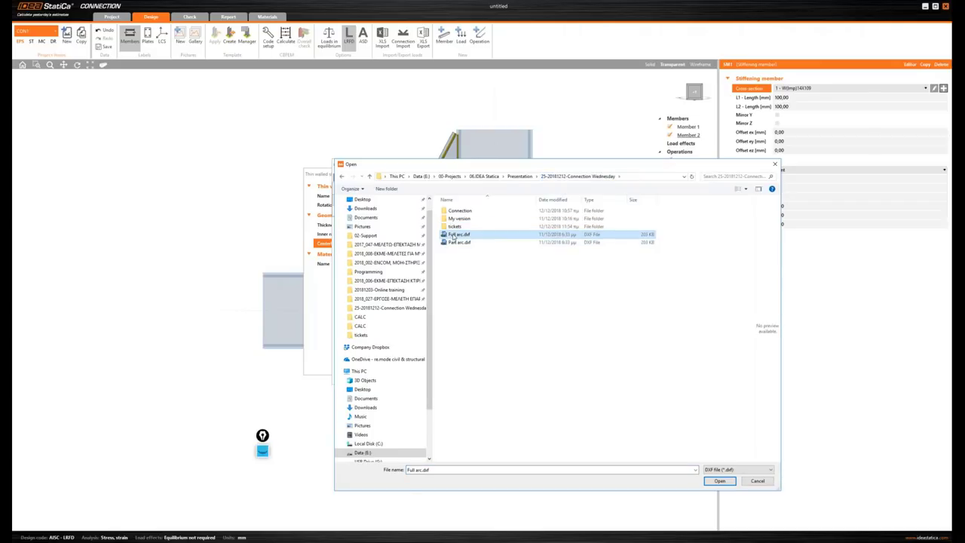
click(720, 481)
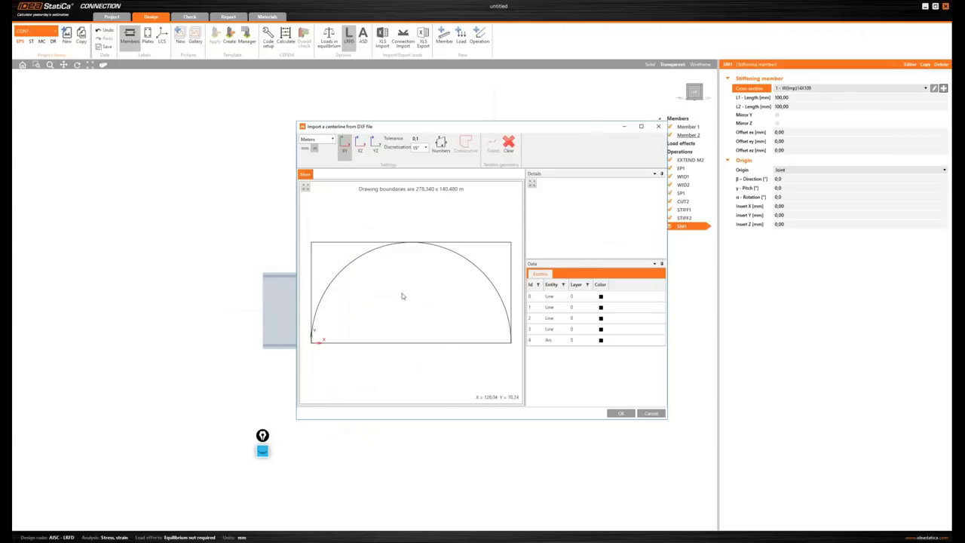
Import the semicircular arc from Full arc.dxf, read in millimetres, as the stiffening member's centerline.
click(306, 149)
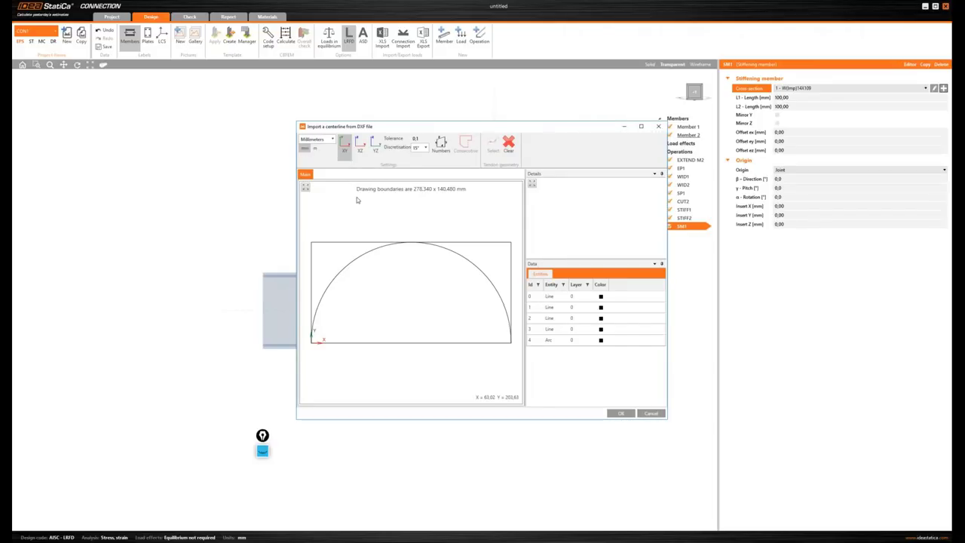
click(351, 265)
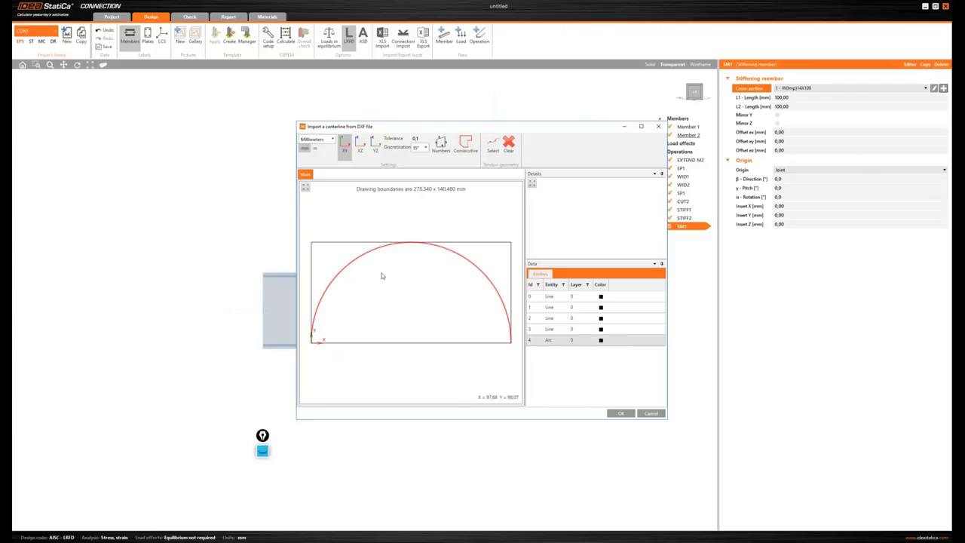
click(493, 147)
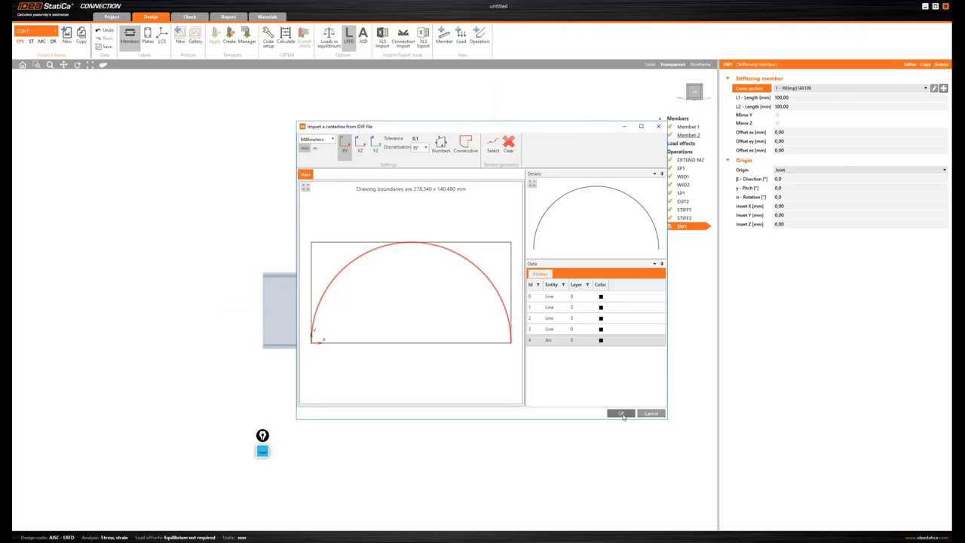
click(620, 414)
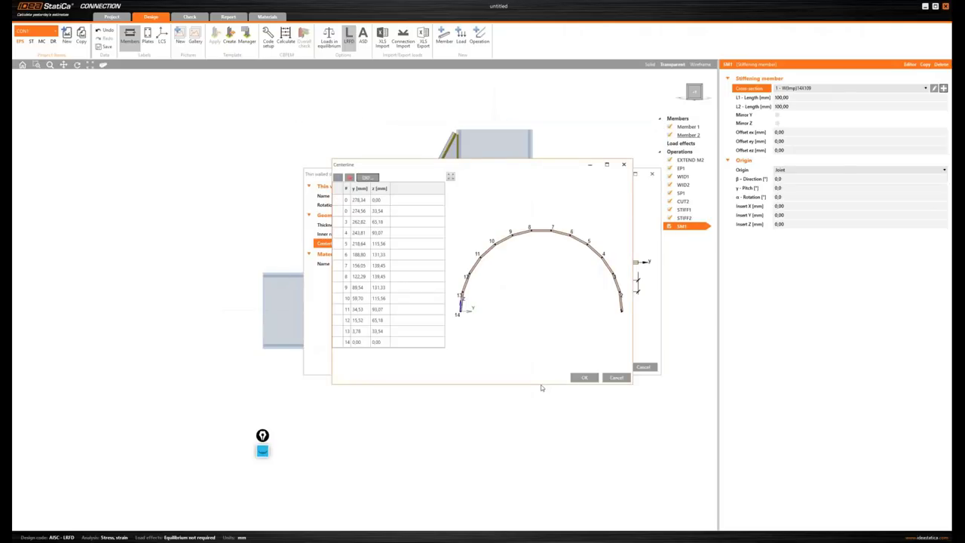
Accept the arc centerline and create a 19 mm thick, zero inner-radius thin-walled section named FULL ARC.
click(589, 377)
click(582, 376)
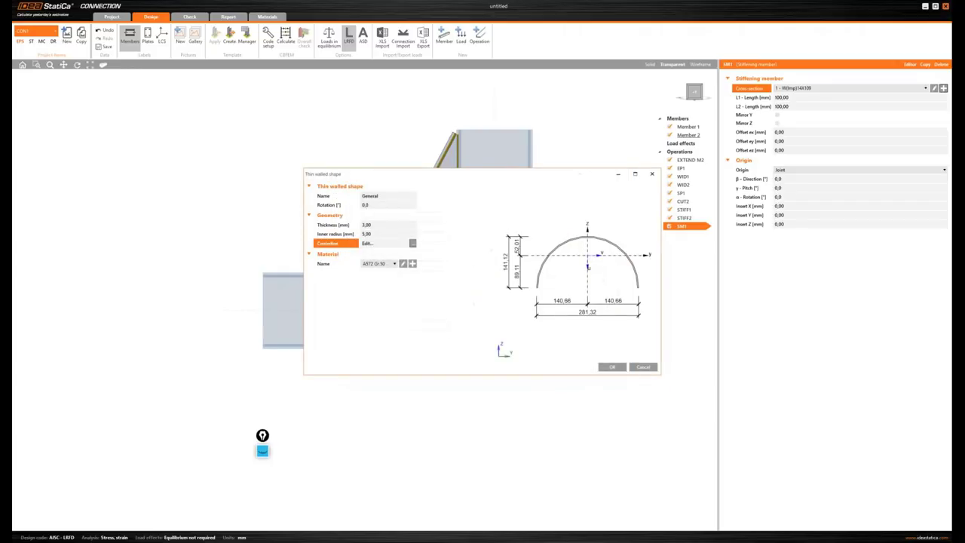
click(343, 224)
text(10)
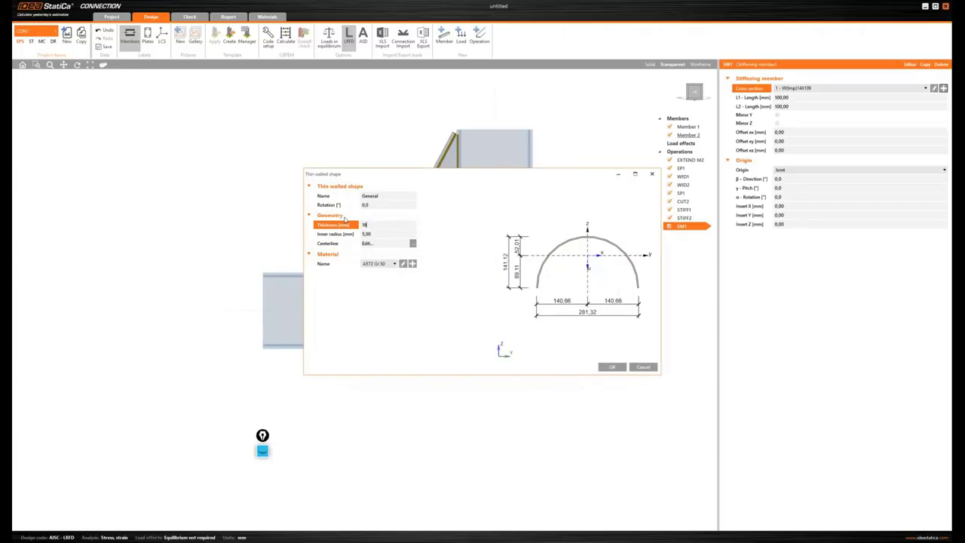
key(Tab)
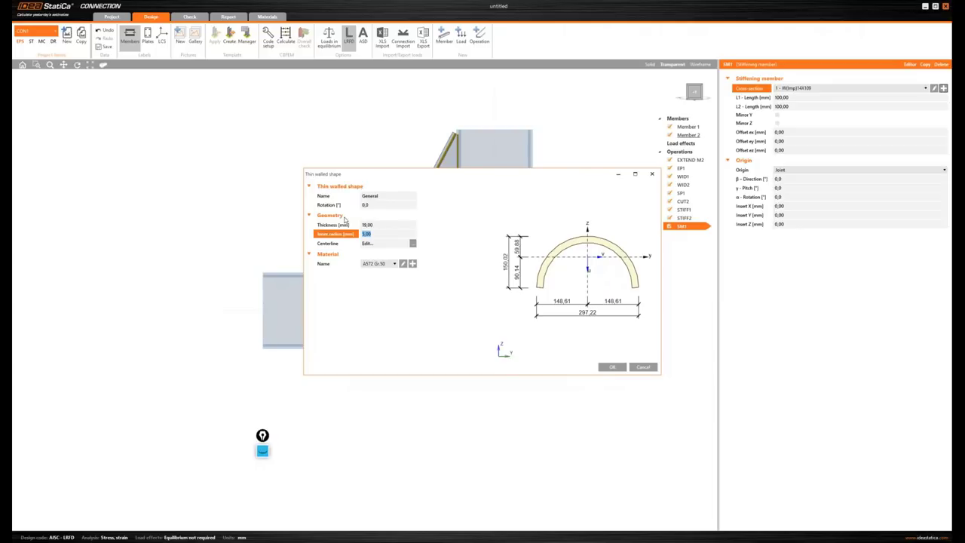
text(0)
key(Tab)
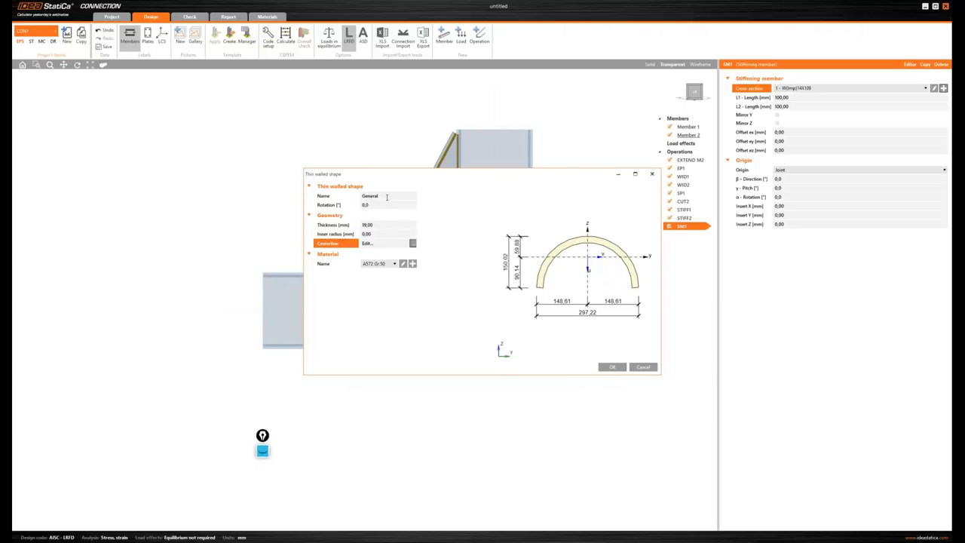
click(343, 196)
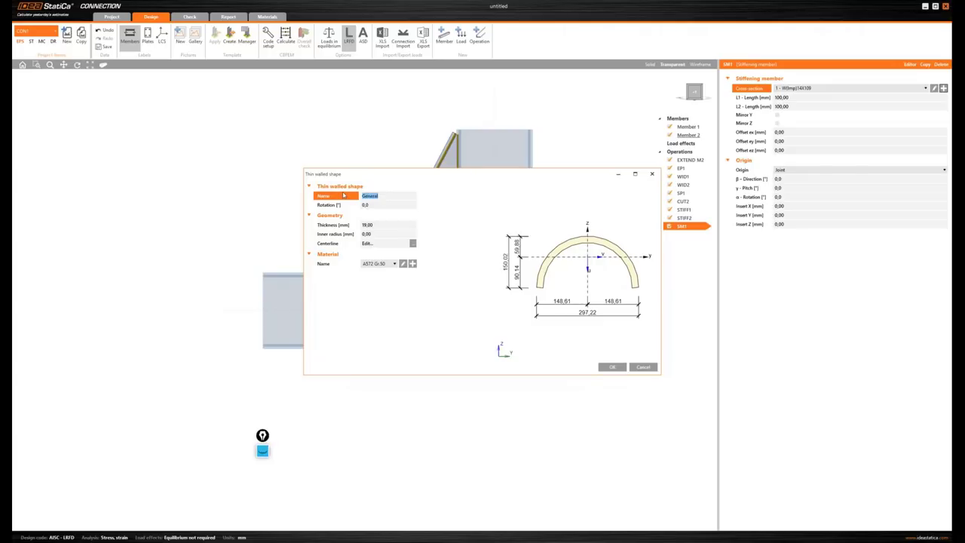
text(FULL ARC)
click(618, 368)
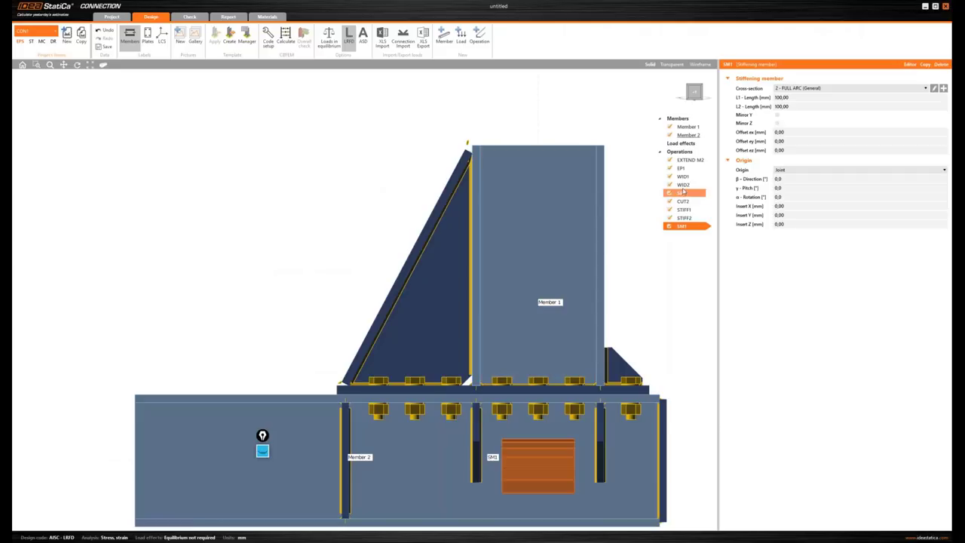
Turn the arch stiffener to β-Direction 90° and offset its insert to X −255 mm, Z −87 mm.
click(790, 179)
text(90)
key(Tab)
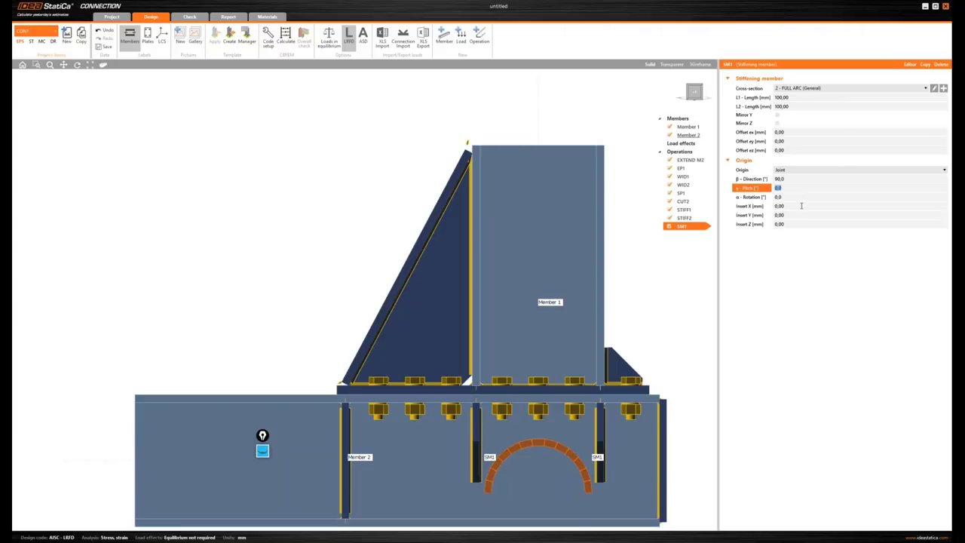
click(762, 205)
text(-255)
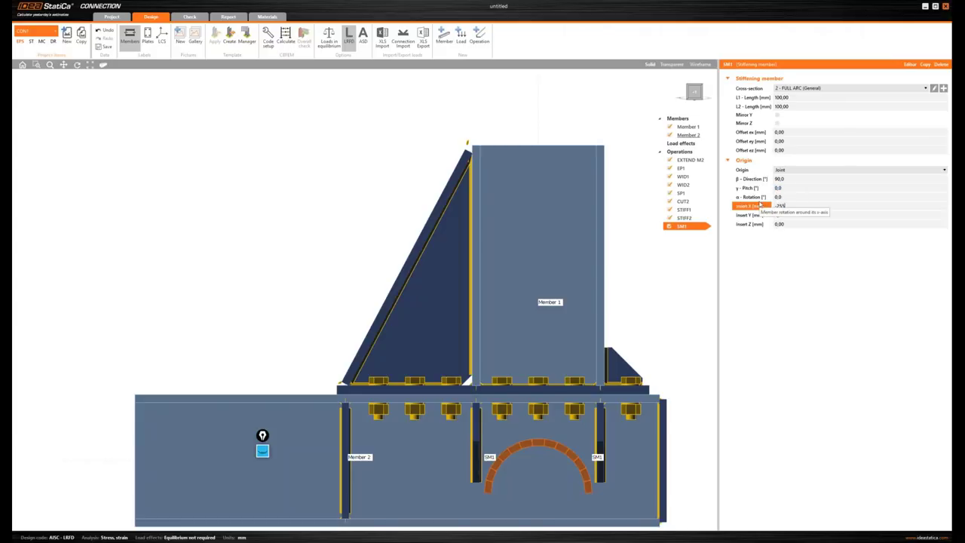
key(Tab)
click(748, 225)
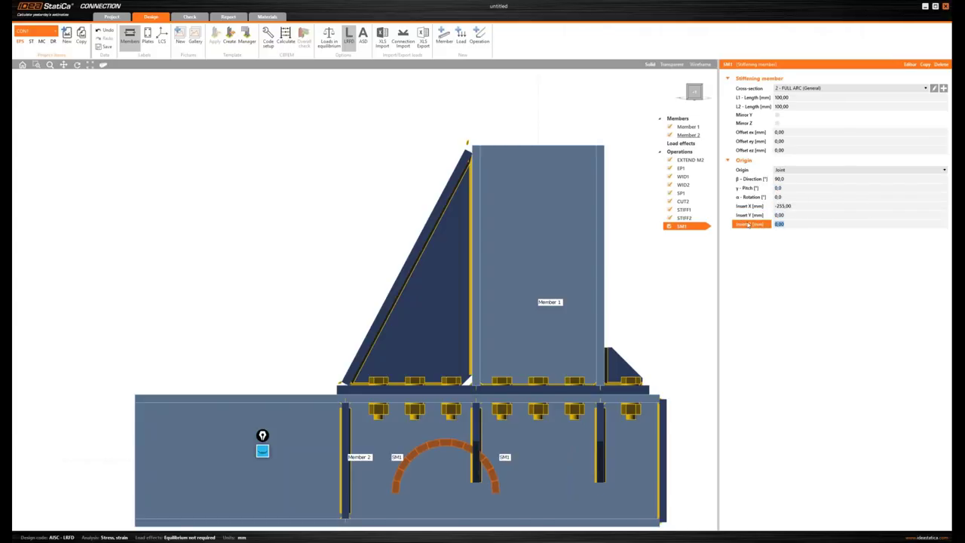
text(-87)
key(Tab)
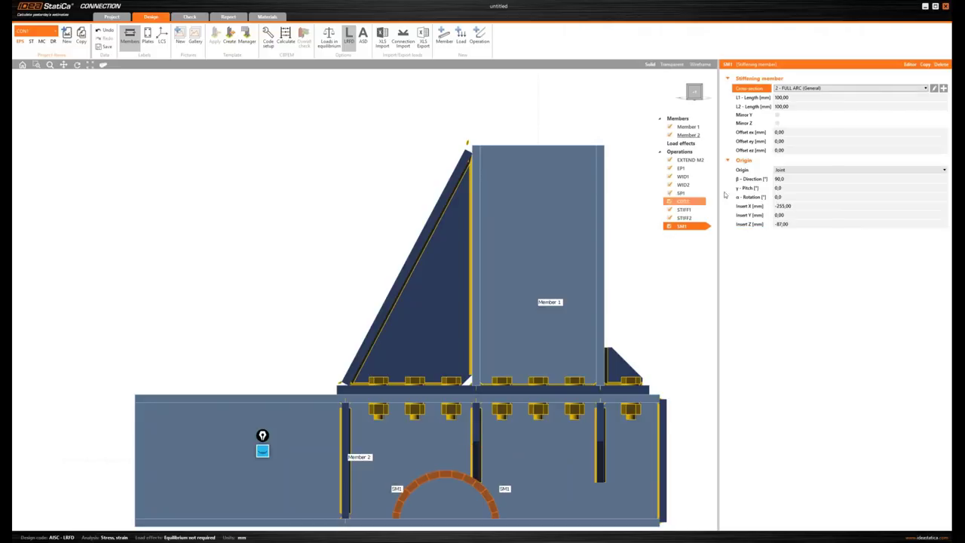
Set the stiffener lengths to L1 105 mm and L2 150 mm.
click(696, 91)
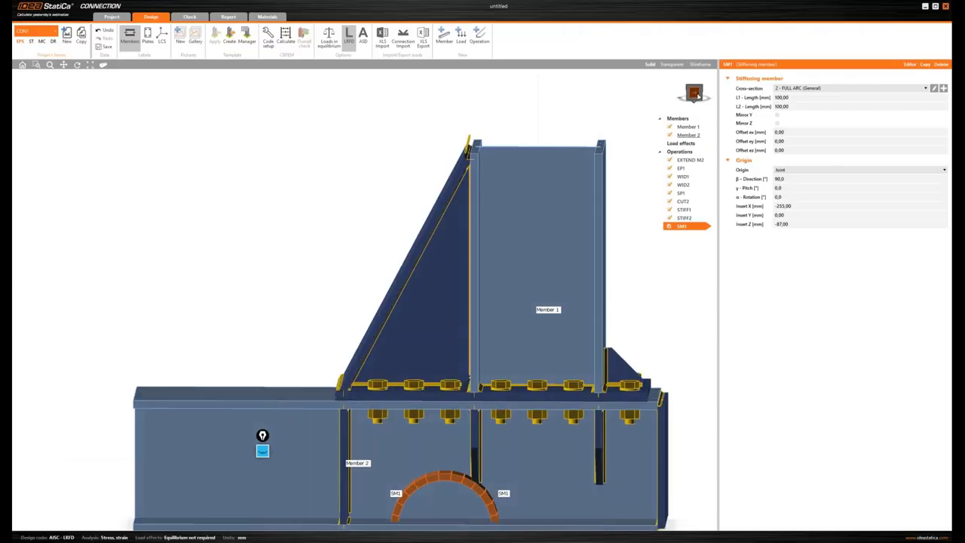
click(768, 98)
text(105)
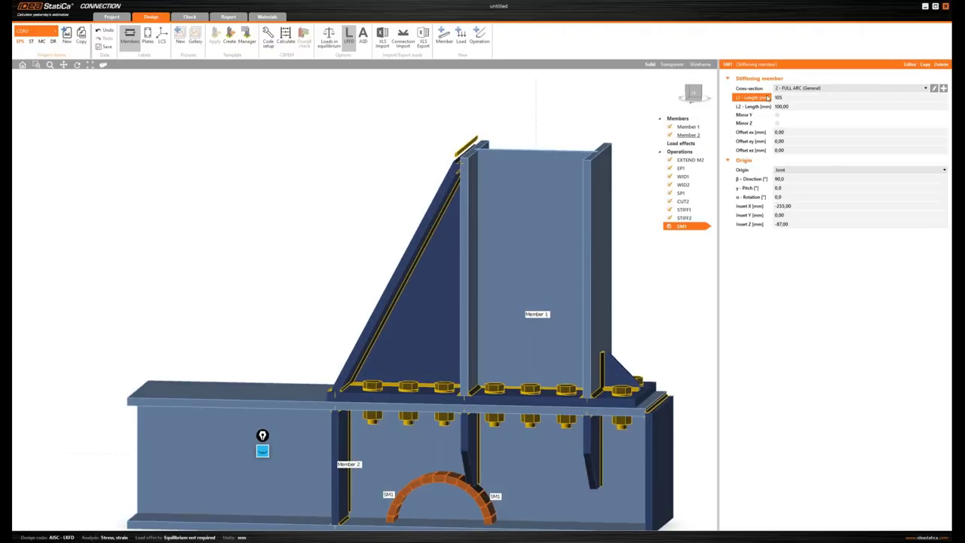
key(Tab)
text(150)
key(Tab)
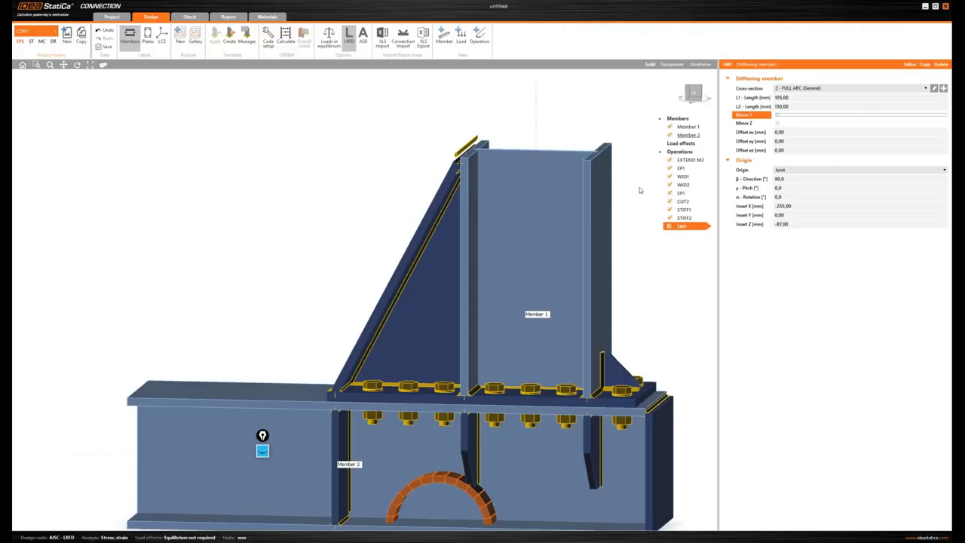
middle_drag(541, 230, 513, 198)
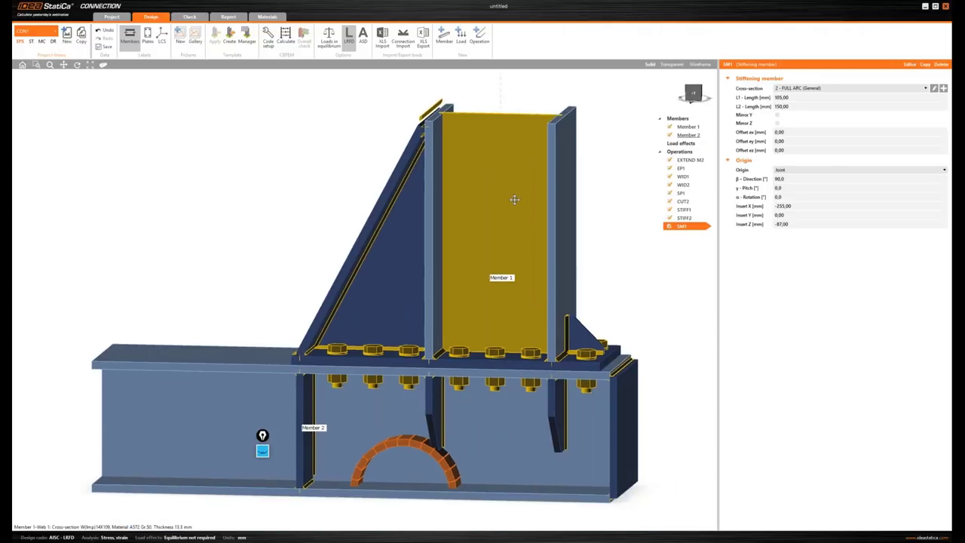
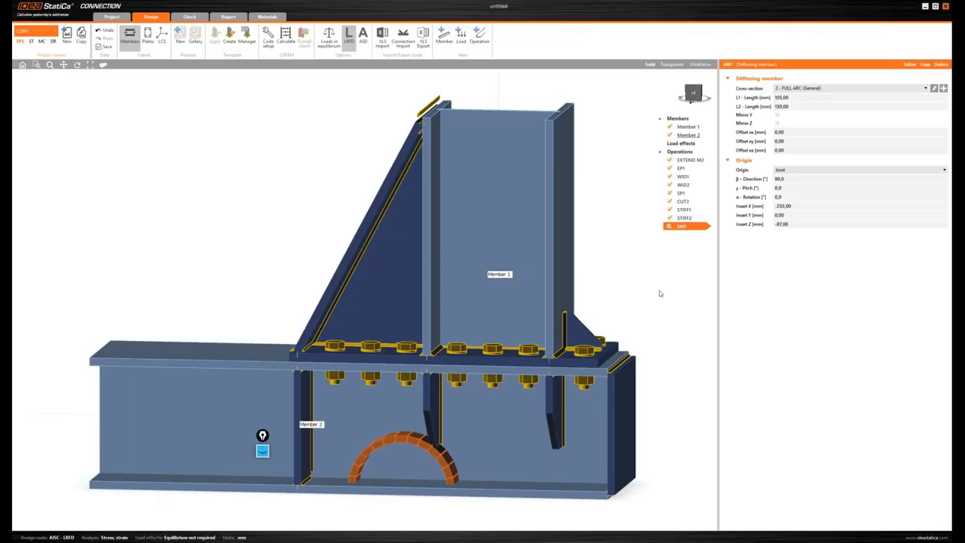
Add a Cut of plate operation, PCUT1, with Member 2's web as the plate to cut.
right_click(682, 153)
click(707, 159)
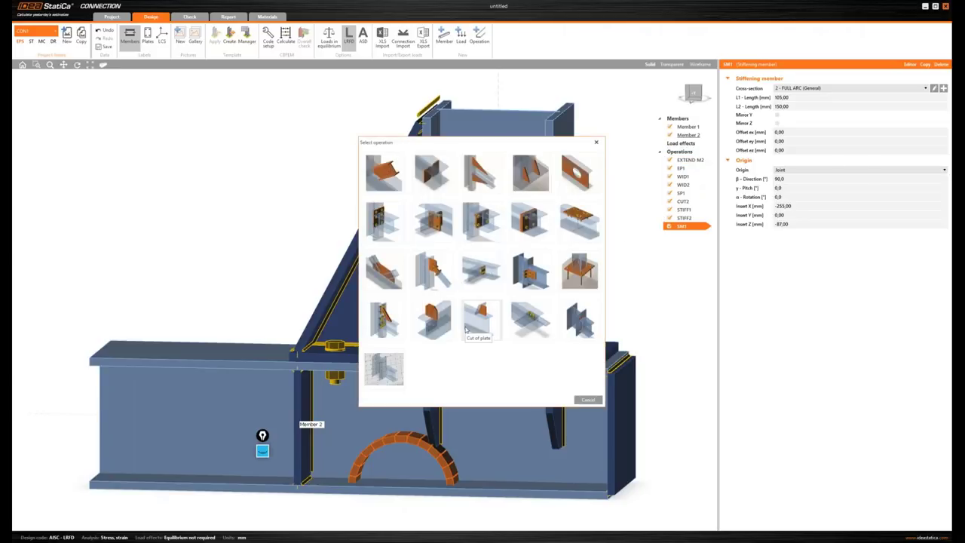
click(466, 329)
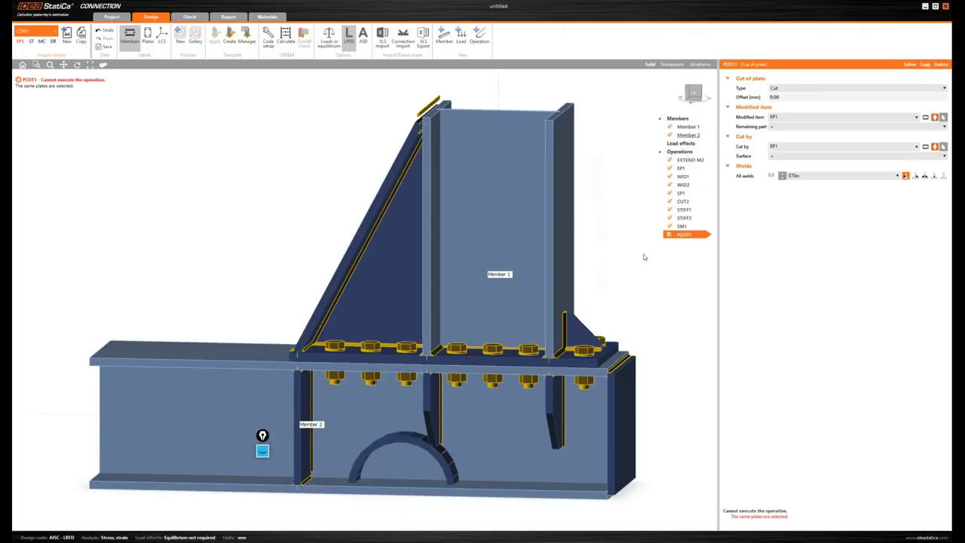
click(927, 118)
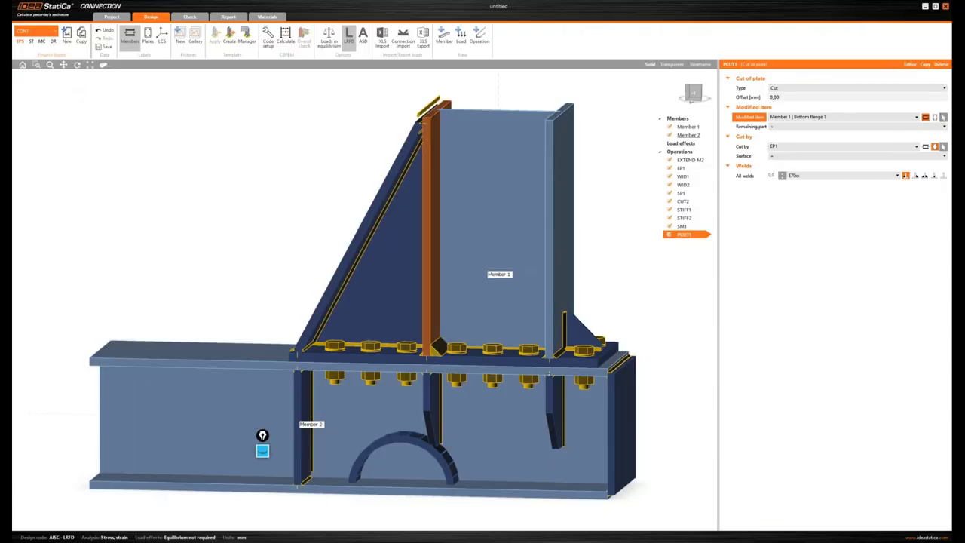
click(262, 438)
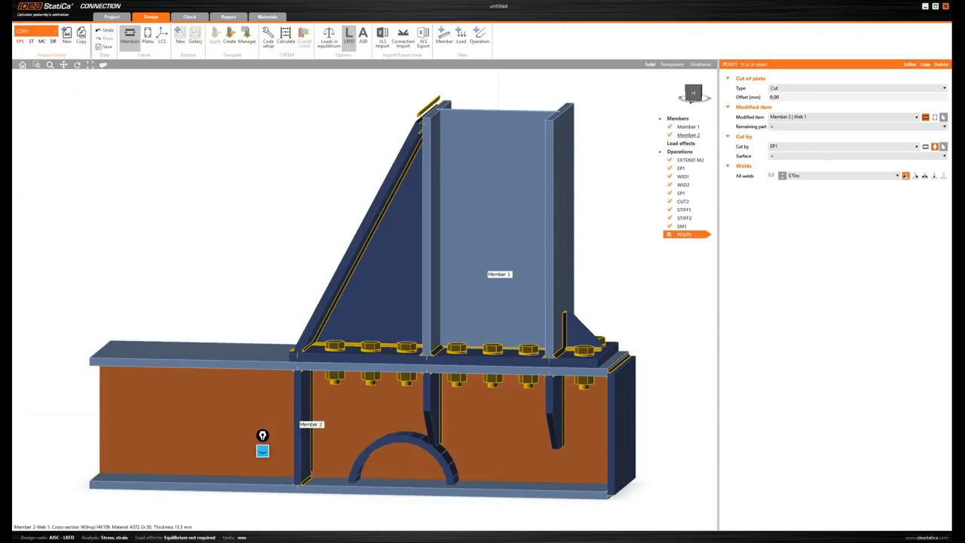
Cut it by arched member SM1 using the Surface method, with 9.2 E70xx welds.
click(943, 147)
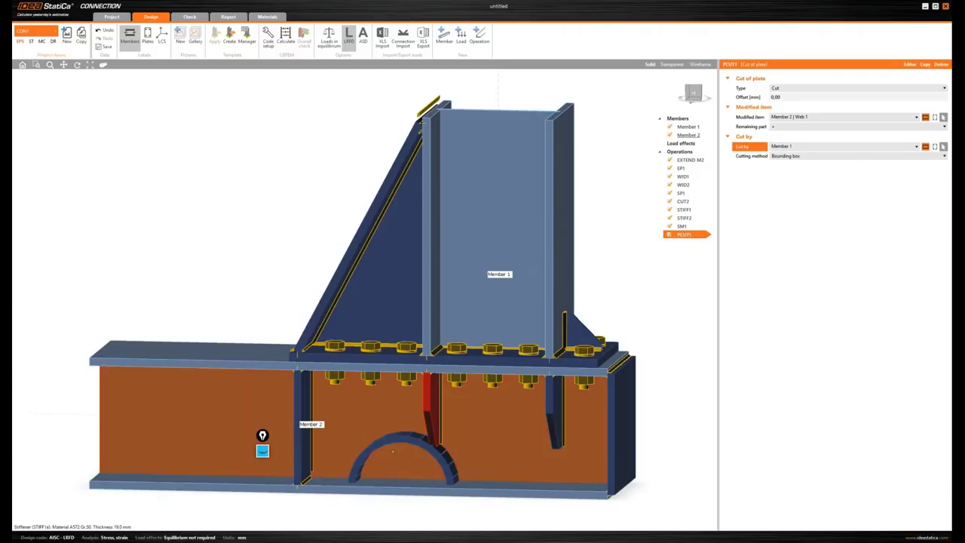
click(262, 435)
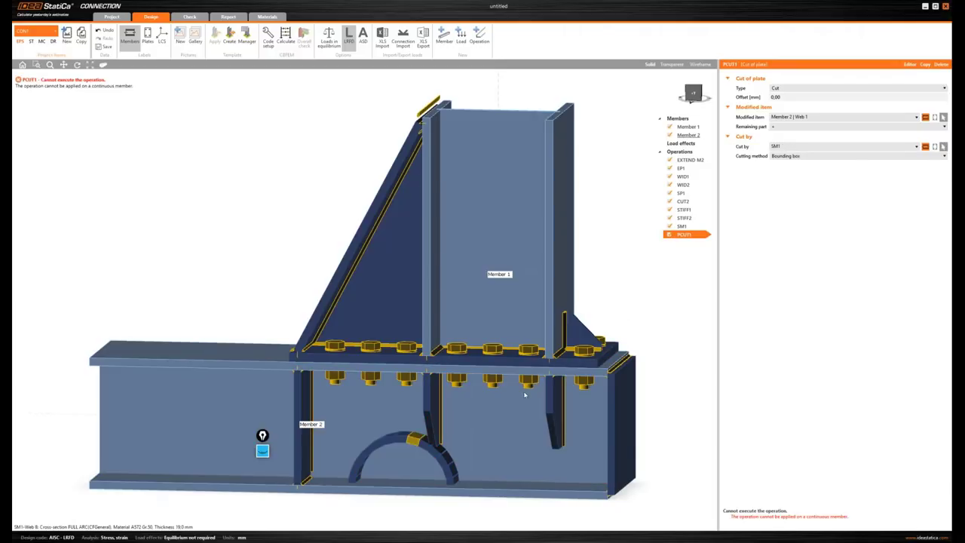
click(793, 157)
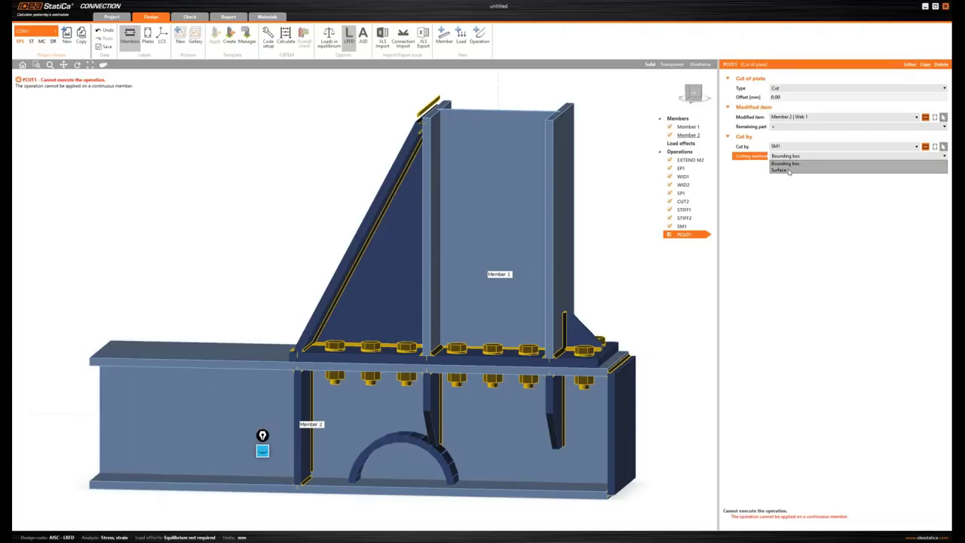
click(789, 170)
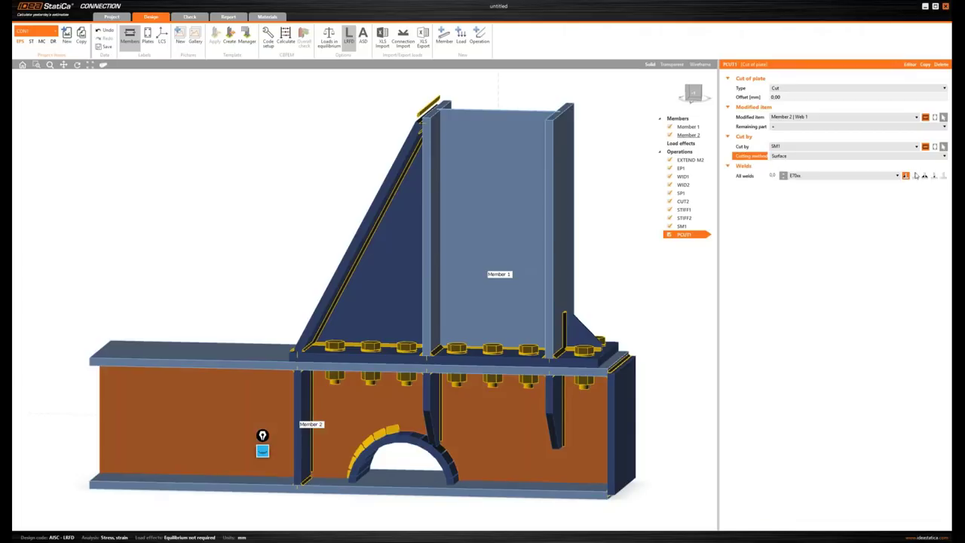
click(925, 176)
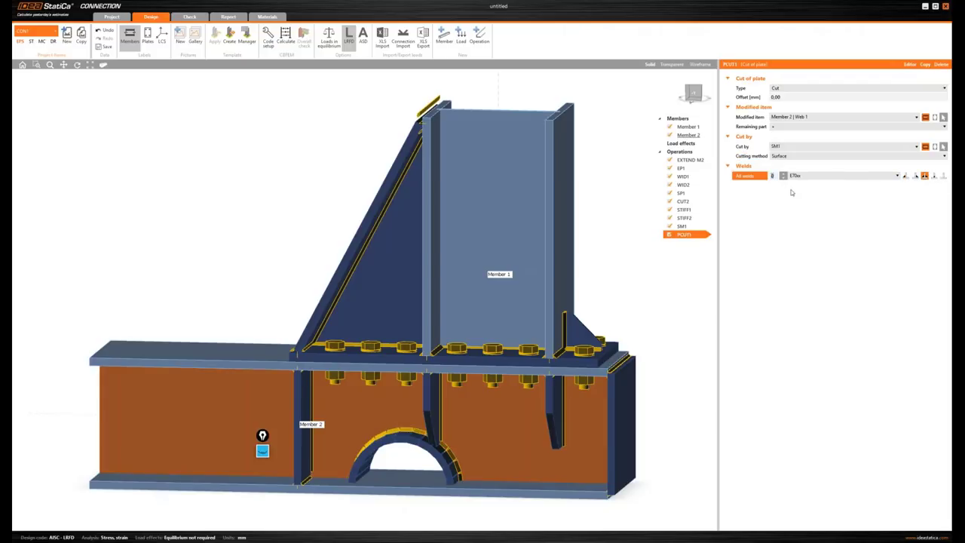
text(9,2)
key(Return)
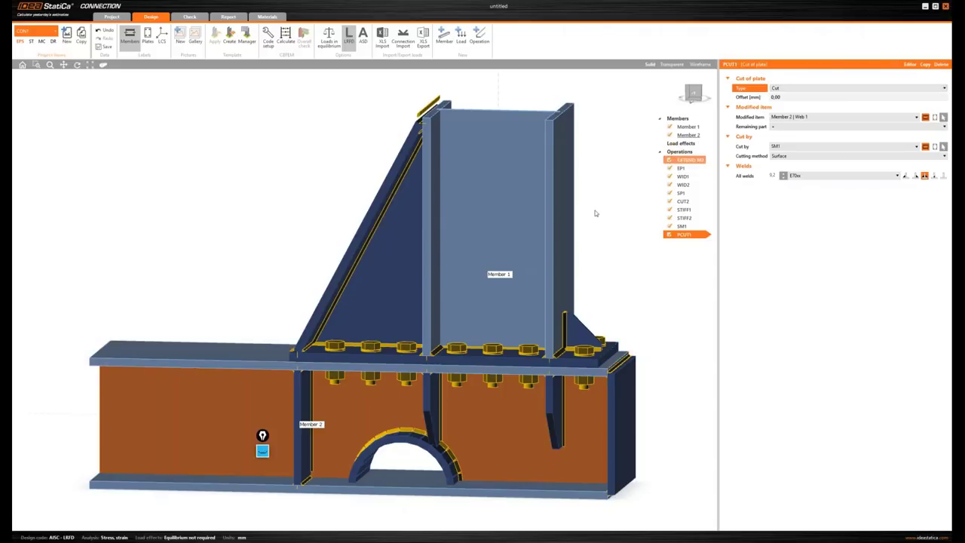
key(Insert)
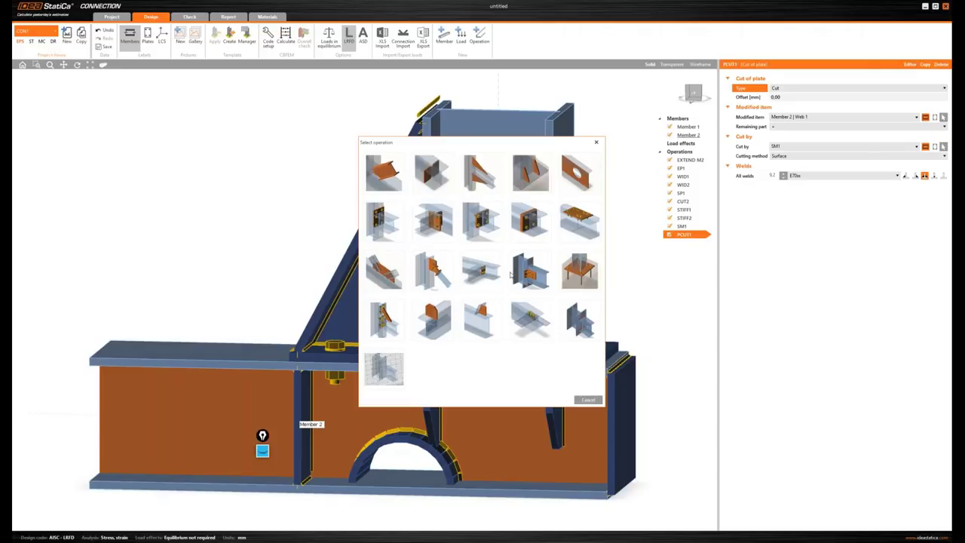
Add a second plate cut, PCUT2, with arc segment SM1 | Web 1 as the modified plate.
click(483, 330)
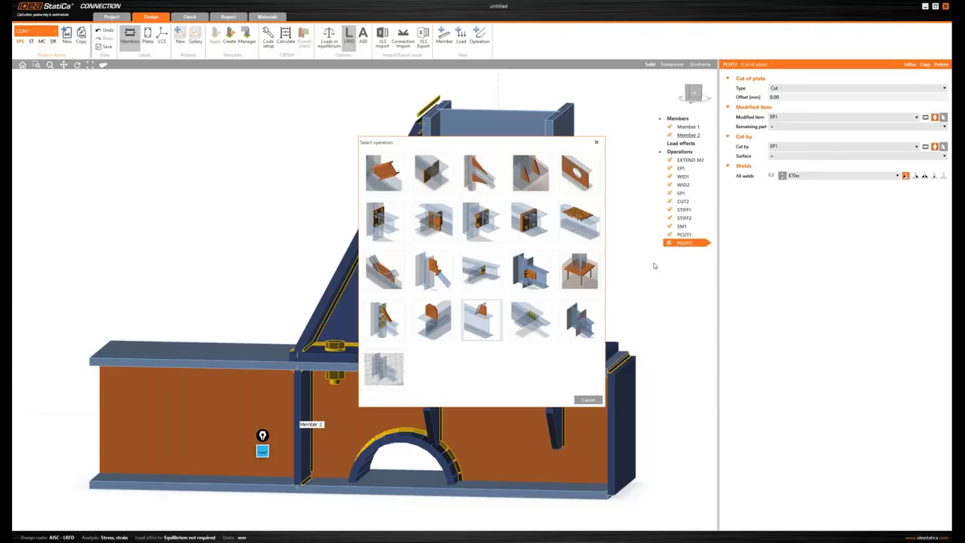
click(926, 118)
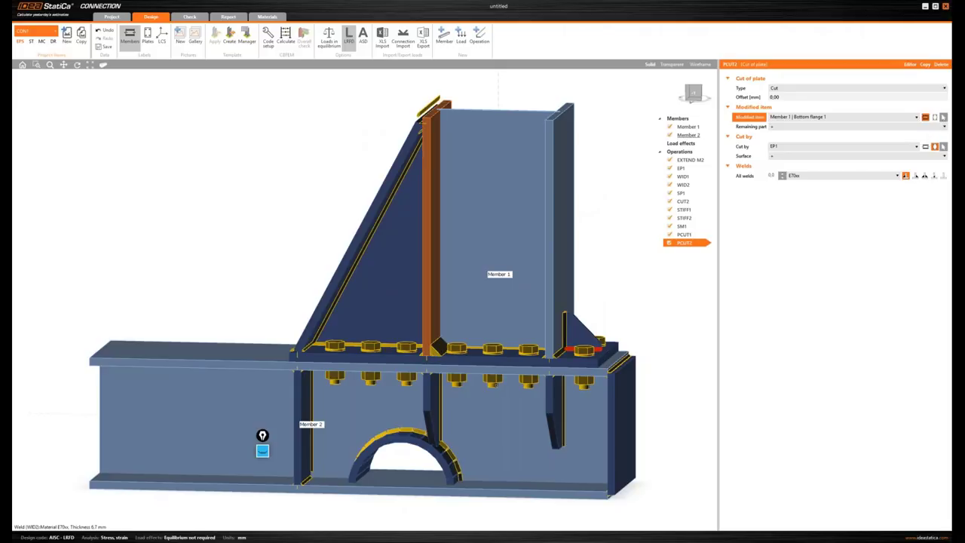
click(352, 483)
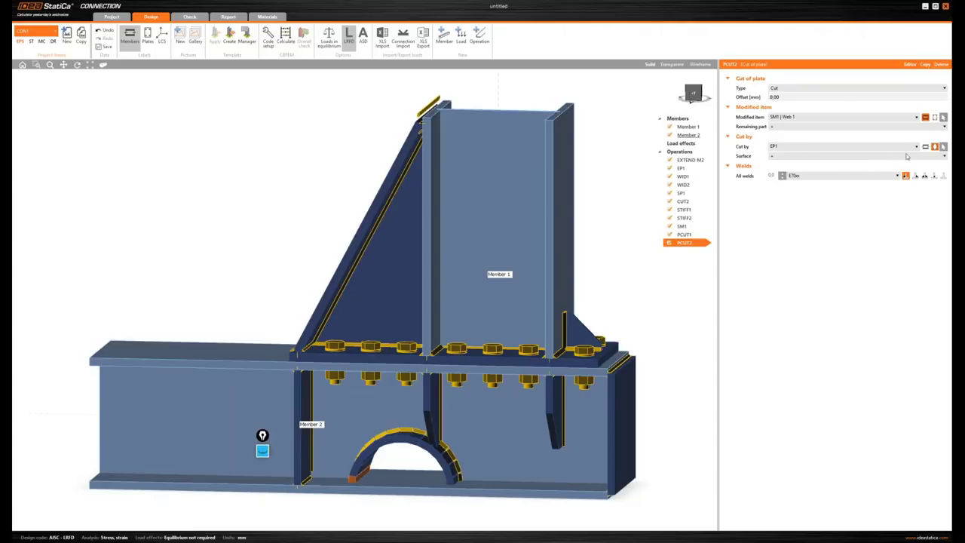
Cut it by Member 2 | Bottom flange 1 with 9.2 E70xx welds.
click(934, 147)
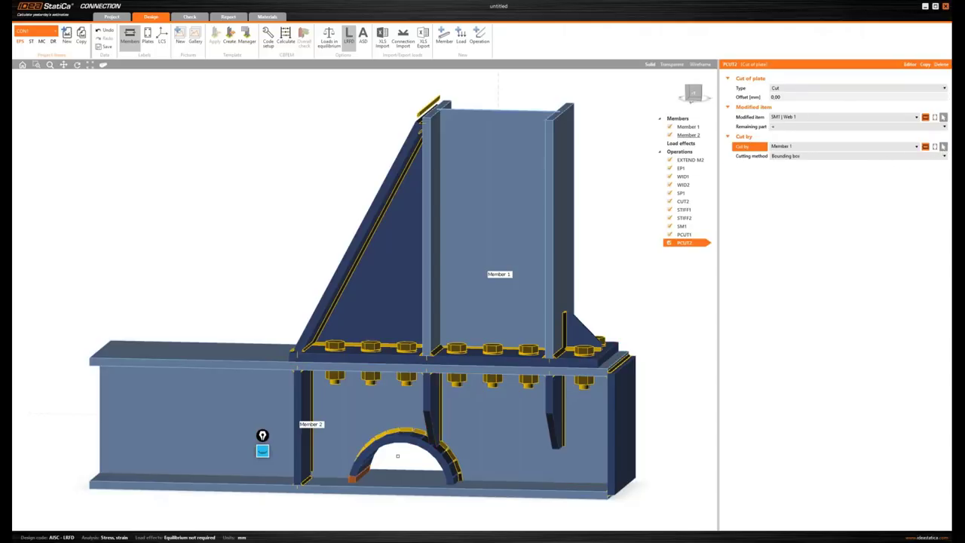
click(262, 442)
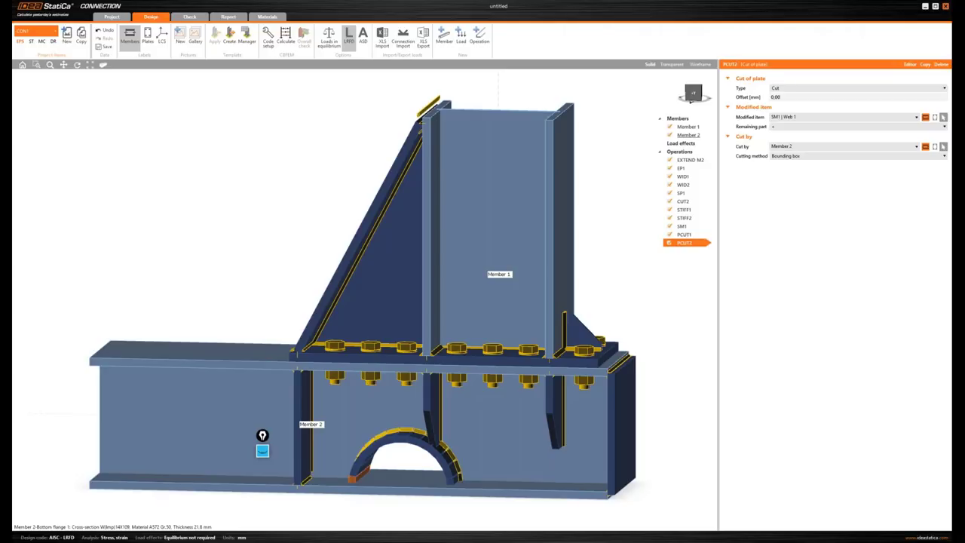
click(812, 148)
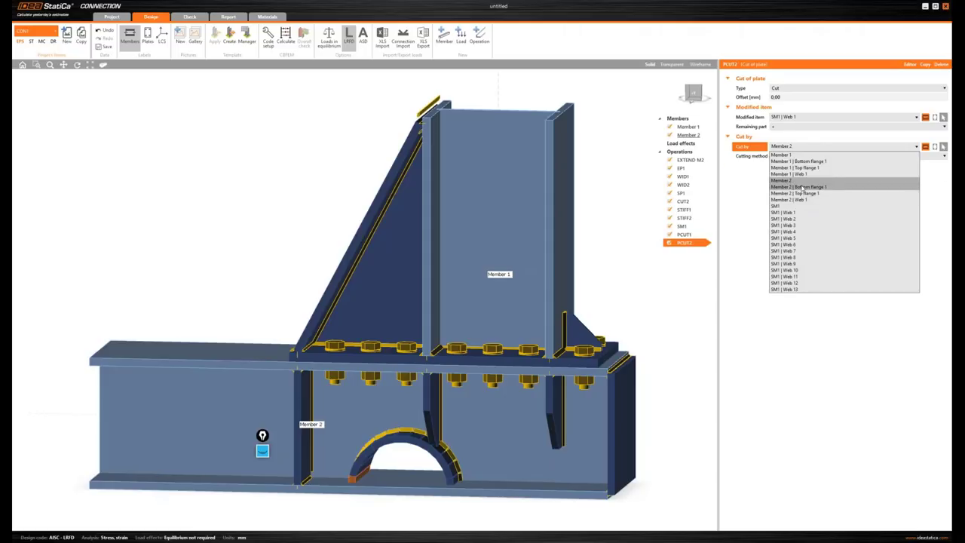
click(800, 187)
click(924, 175)
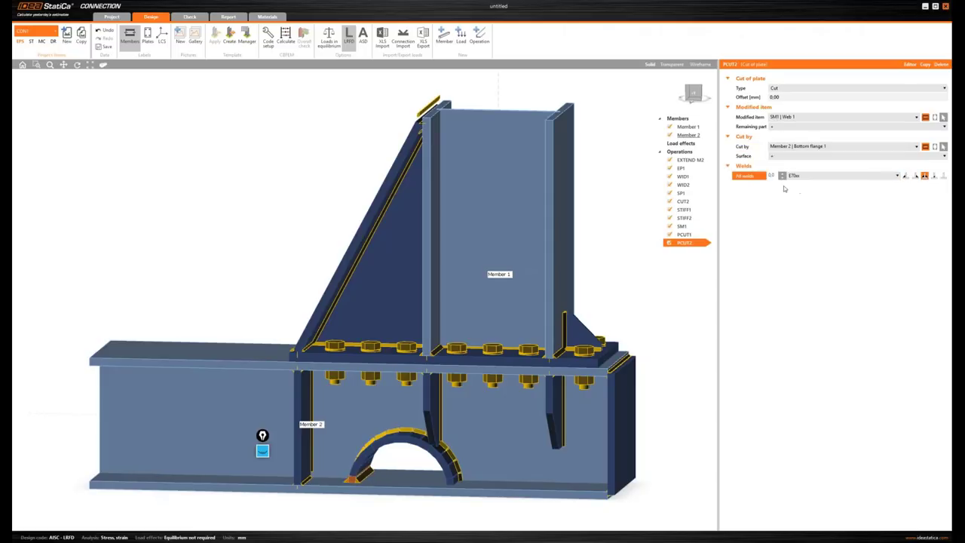
click(771, 176)
text(5.2)
key(BackSpace)
key(BackSpace)
text(.2)
key(Return)
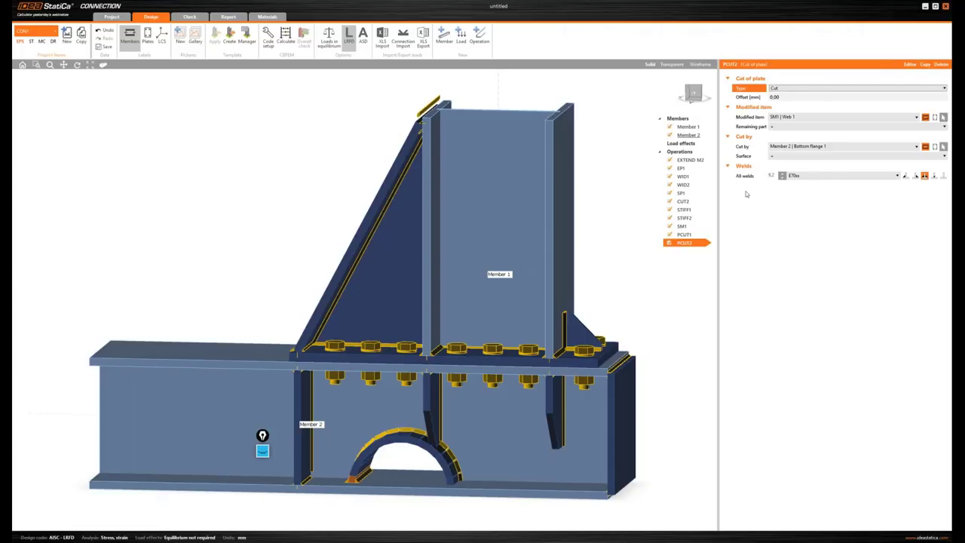
Copy PCUT2 as PCUT3 and retarget its modified plate to SM1 | Web 13.
right_click(684, 246)
click(690, 254)
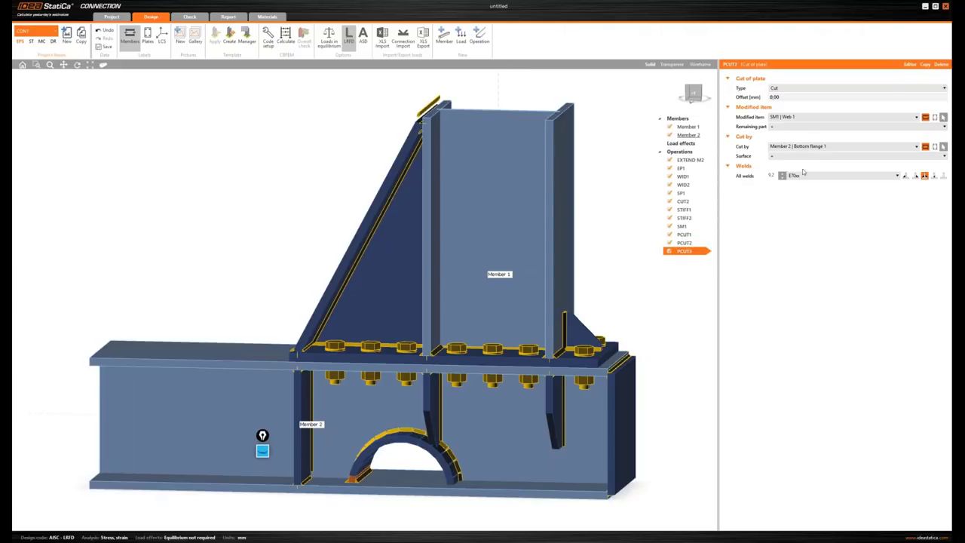
click(943, 118)
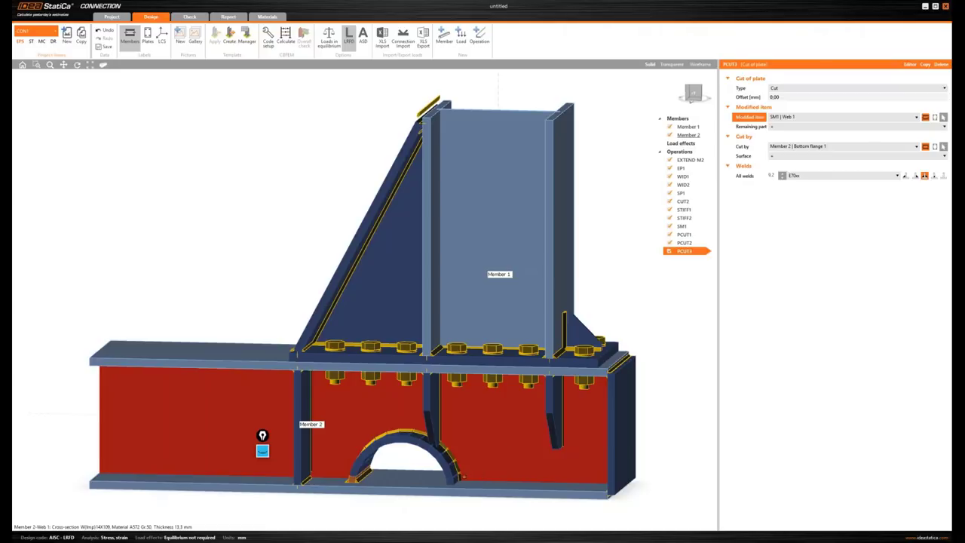
click(451, 480)
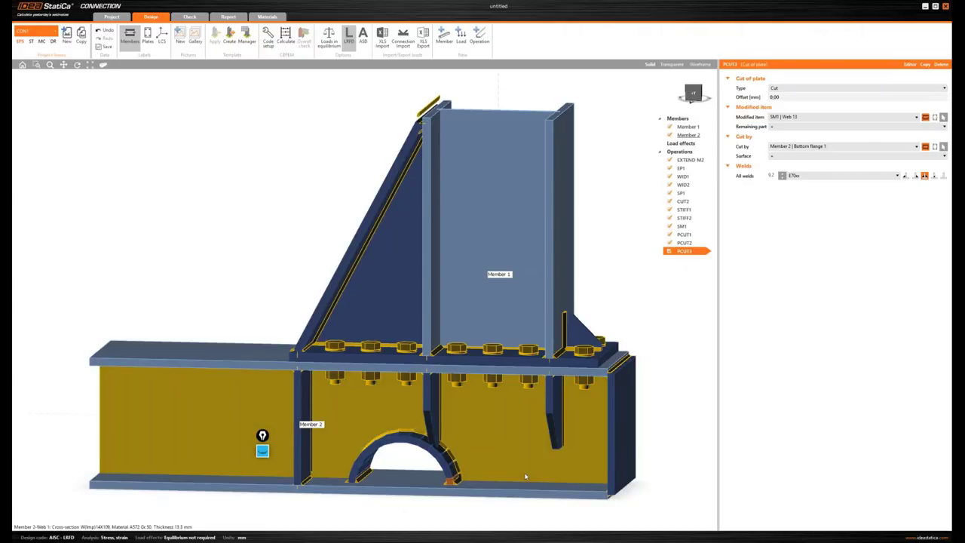
middle_drag(525, 476, 507, 435)
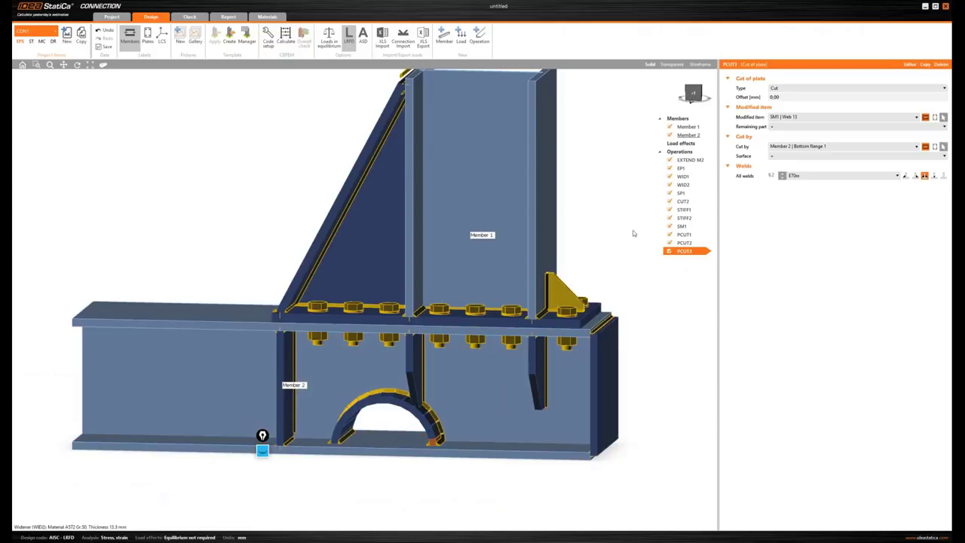
right_click(679, 152)
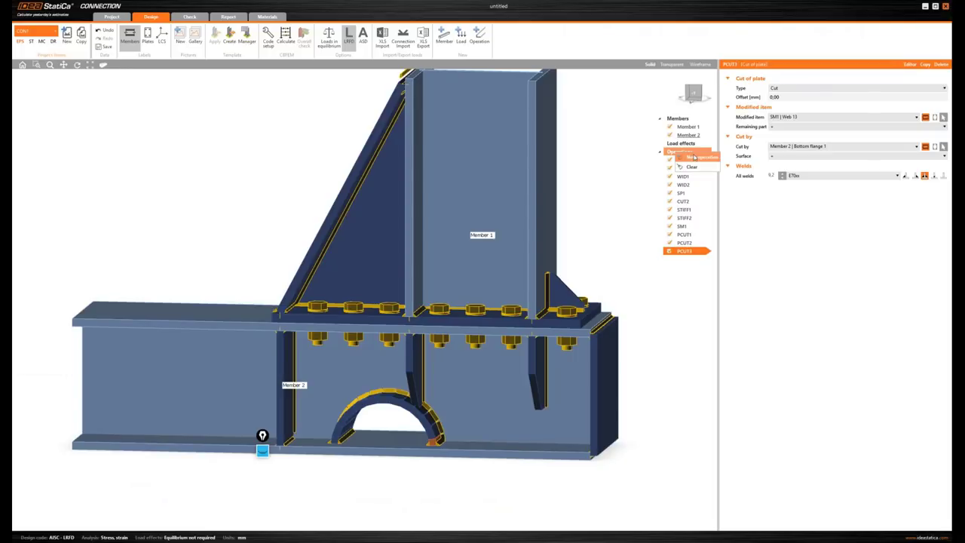
Add a plate cut, PCUT4, with stiffener STIFF1a as the plate to cut.
click(698, 158)
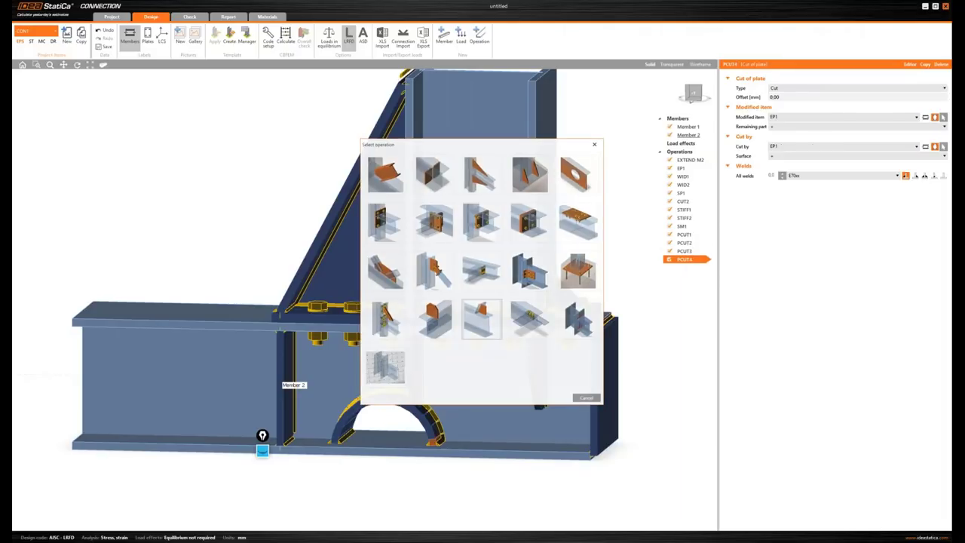
click(585, 273)
click(943, 117)
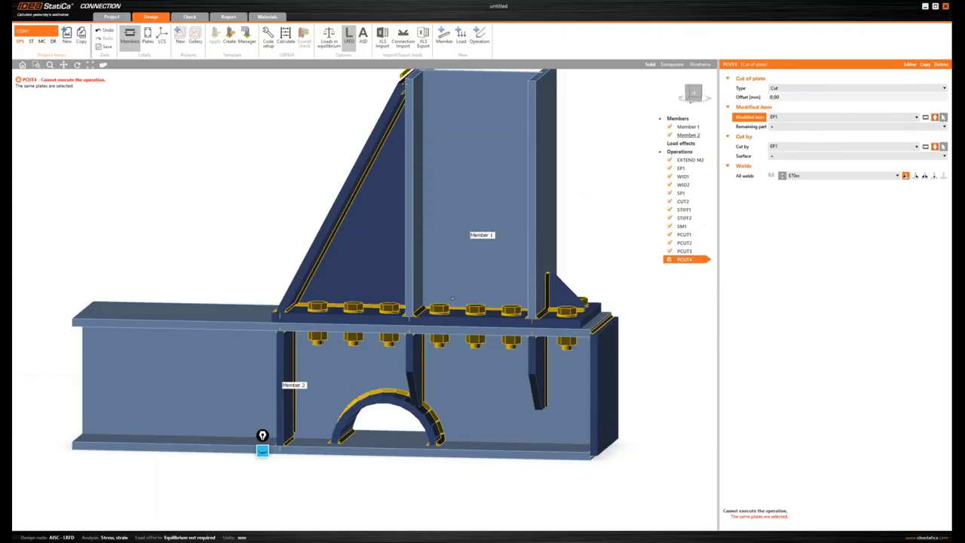
click(415, 362)
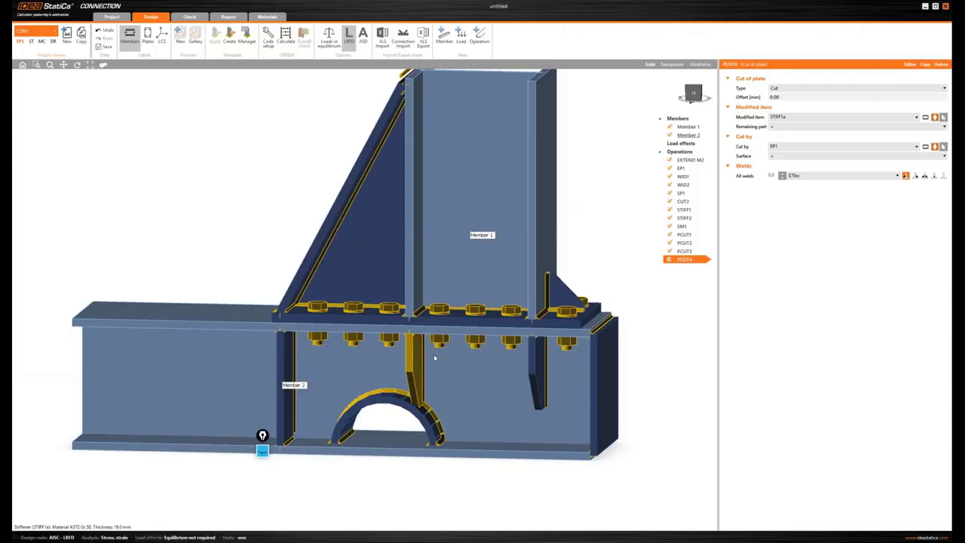
Cut it by SM1 using the Surface method, with 9.2 E70xx welds.
click(944, 147)
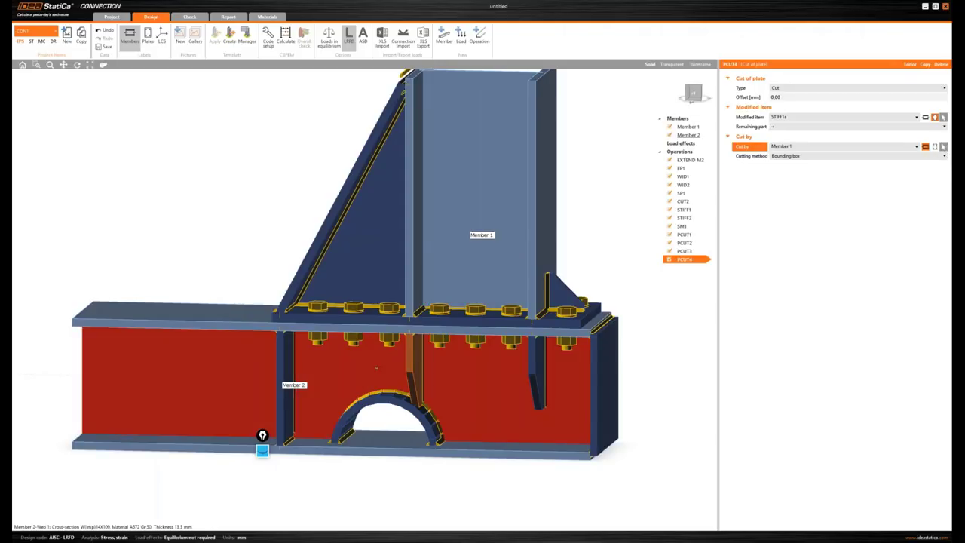
click(377, 367)
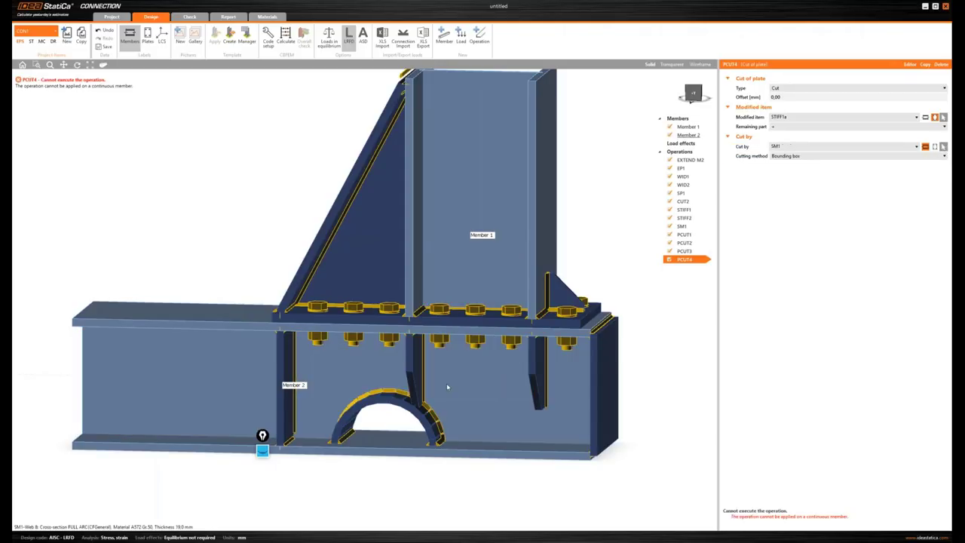
click(805, 146)
click(784, 159)
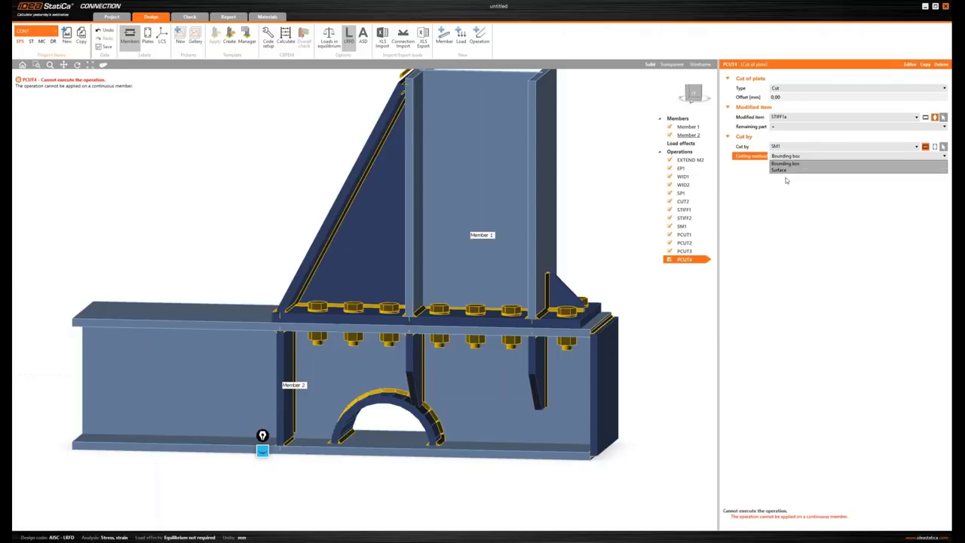
click(784, 170)
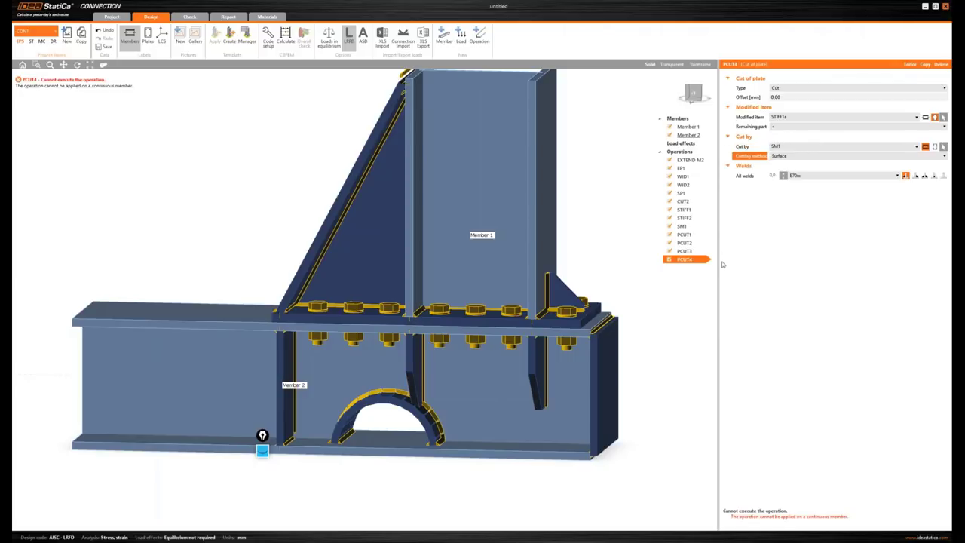
click(925, 176)
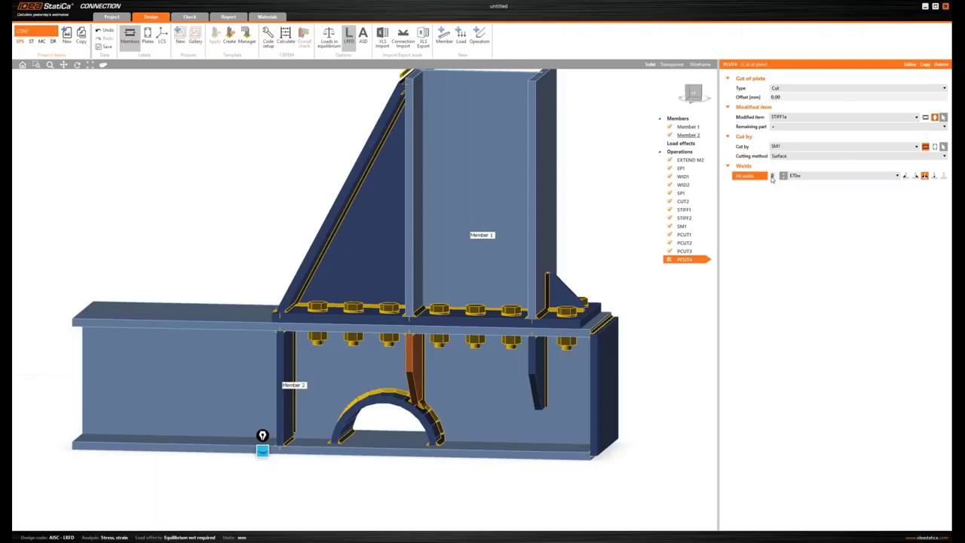
text(.2)
key(Return)
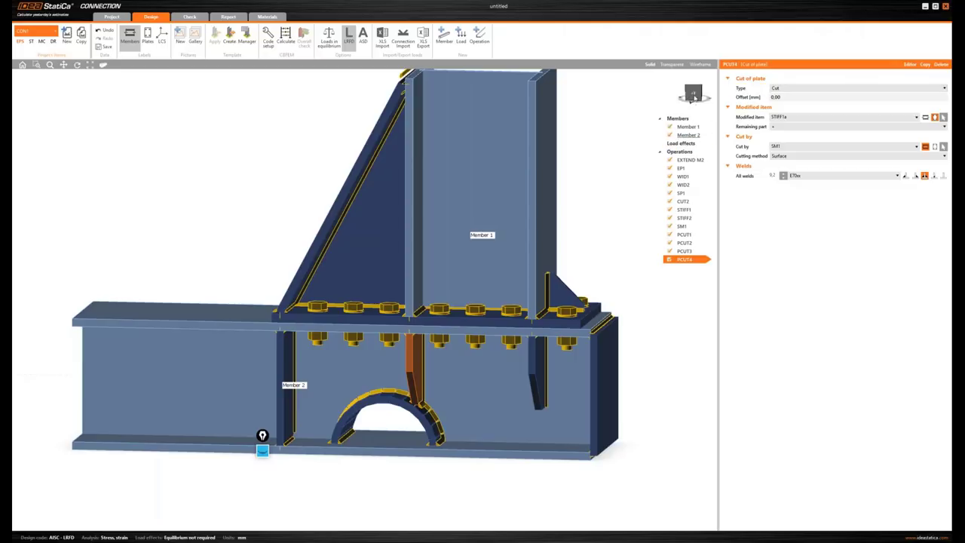
drag(693, 92, 663, 96)
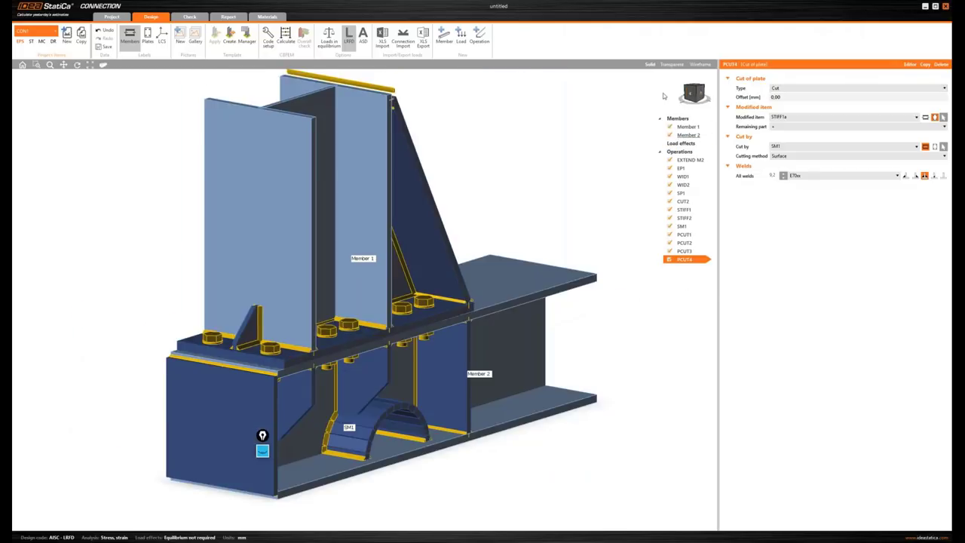
Copy PCUT4 as PCUT5 so it cuts stiffener STIFF1b by SM1 instead.
right_click(693, 261)
click(698, 265)
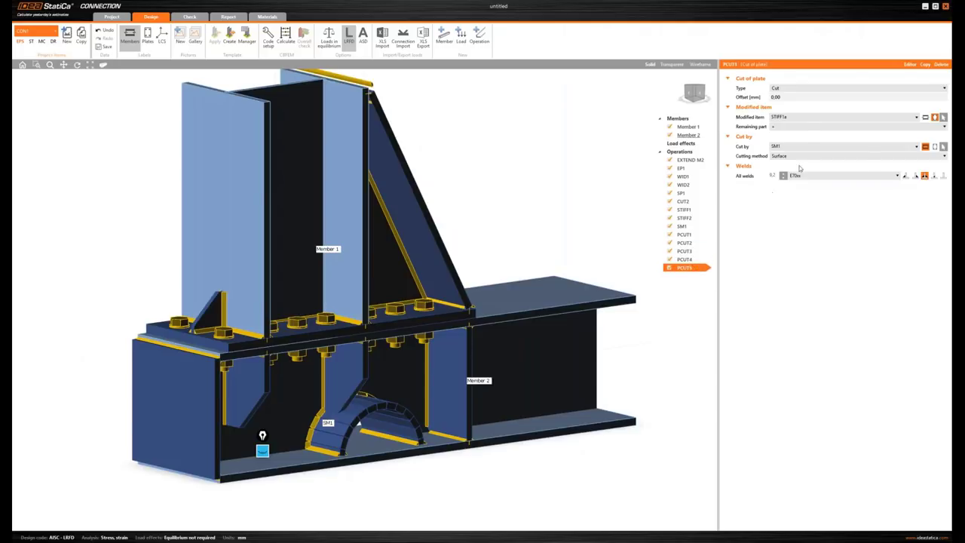
click(943, 117)
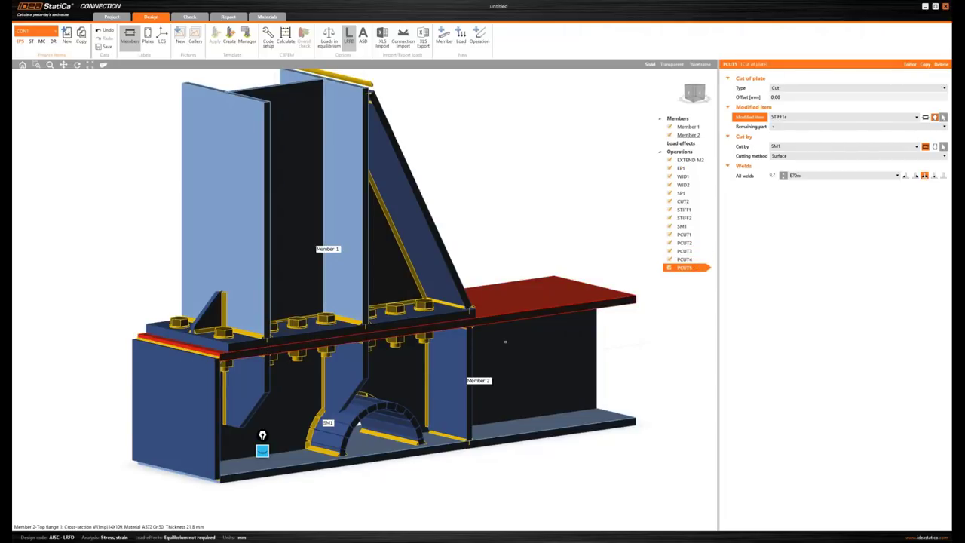
click(353, 366)
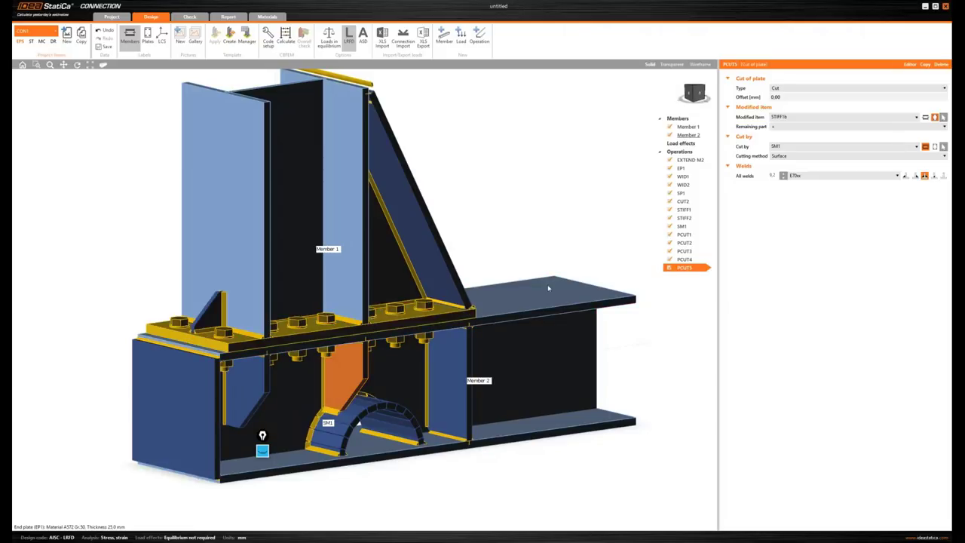
click(692, 94)
click(693, 93)
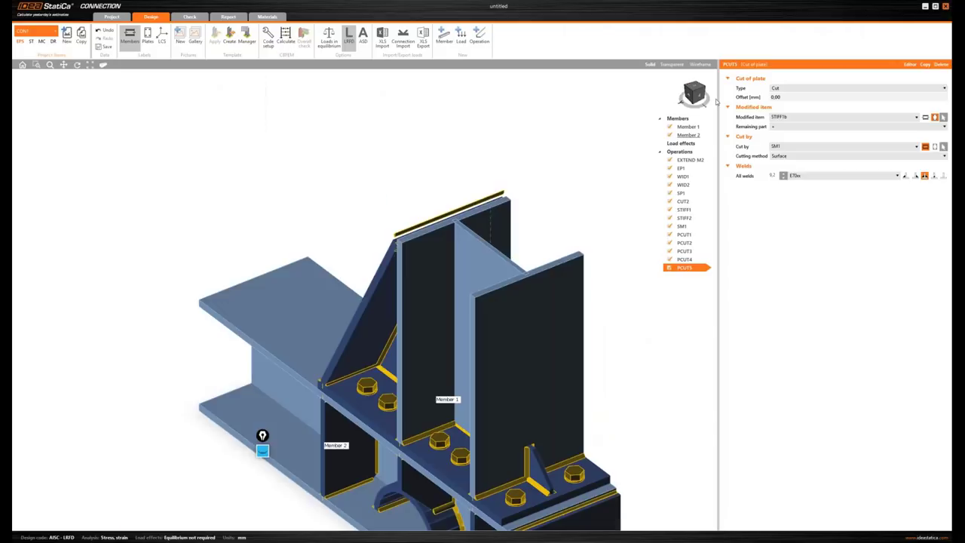
click(697, 95)
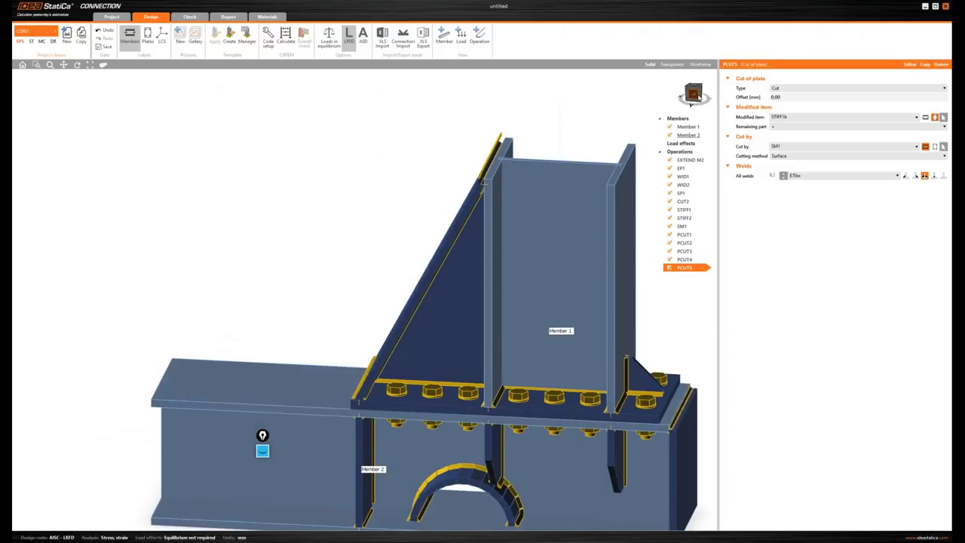
click(696, 95)
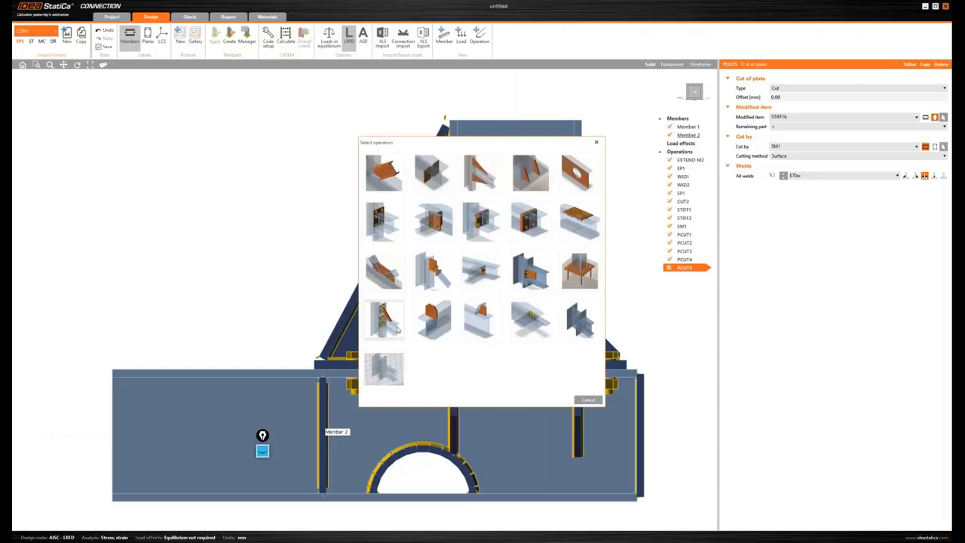
Add stiffening member SM2 with a new cold-formed custom section named 'HALF ARC', importing its centreline from DXF.
click(384, 321)
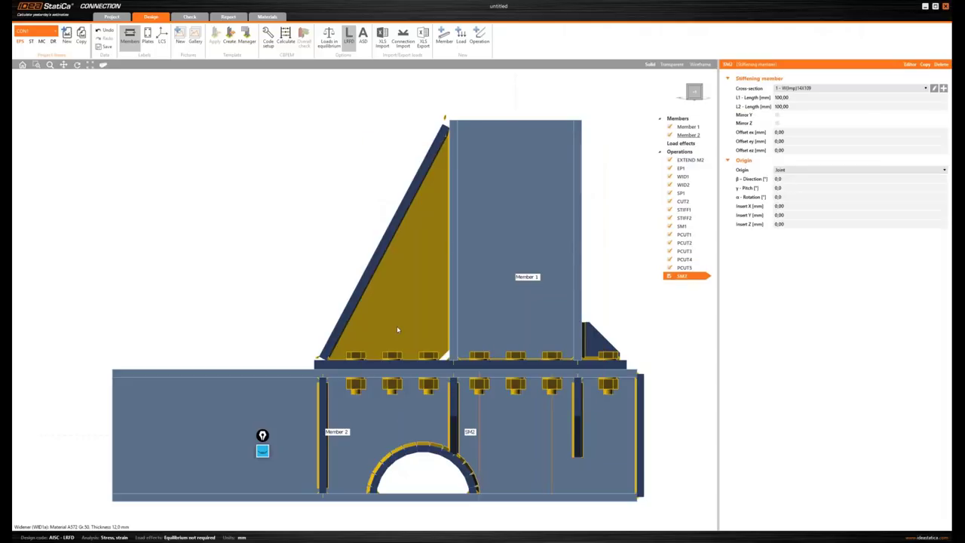
click(944, 88)
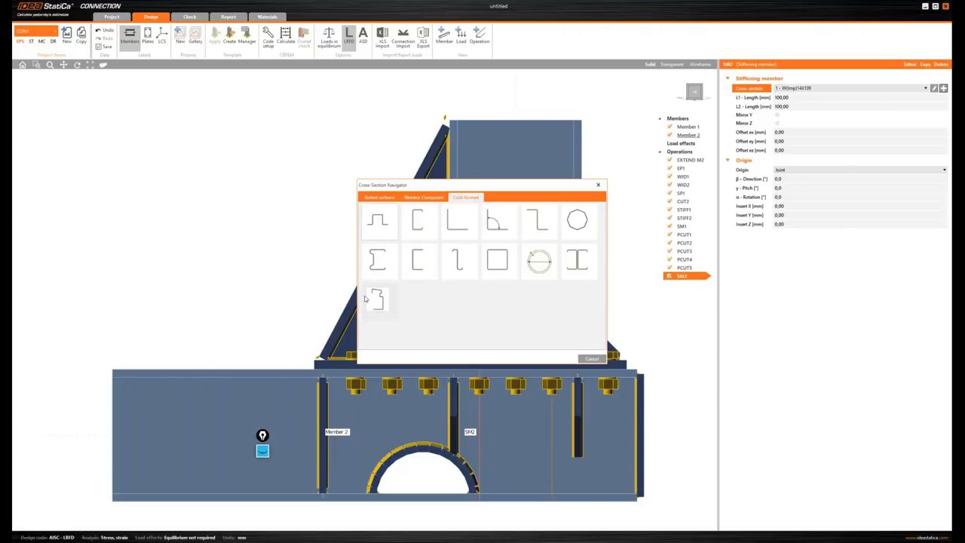
click(365, 299)
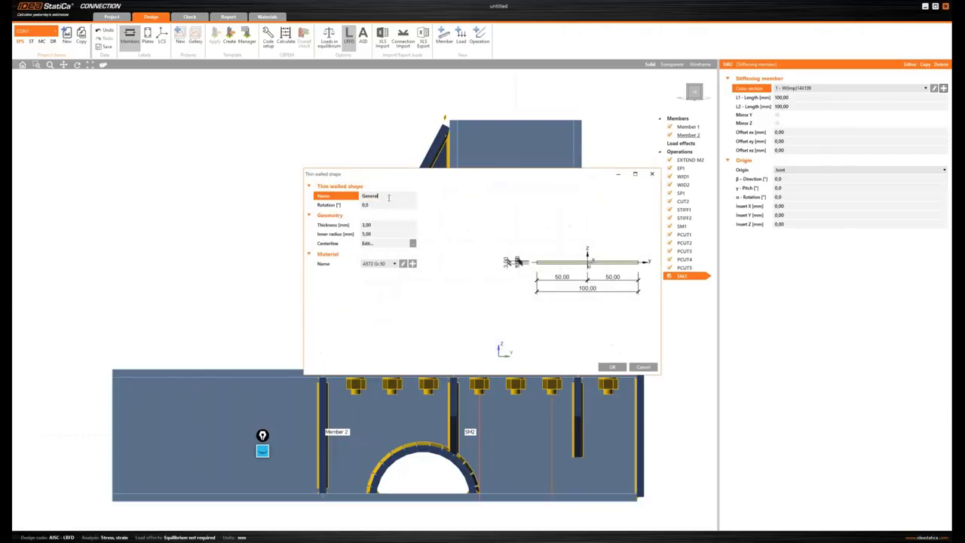
text(HALF ARC)
click(413, 244)
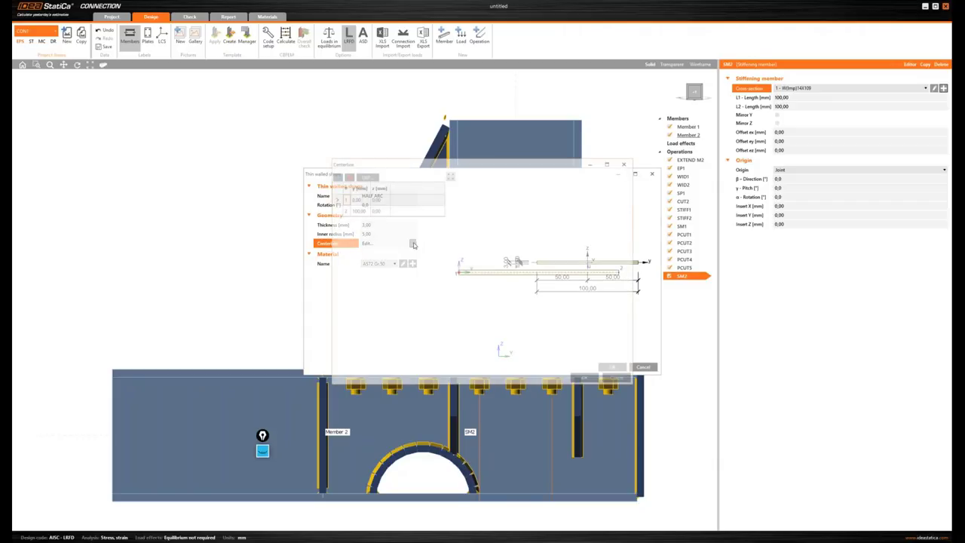
click(369, 177)
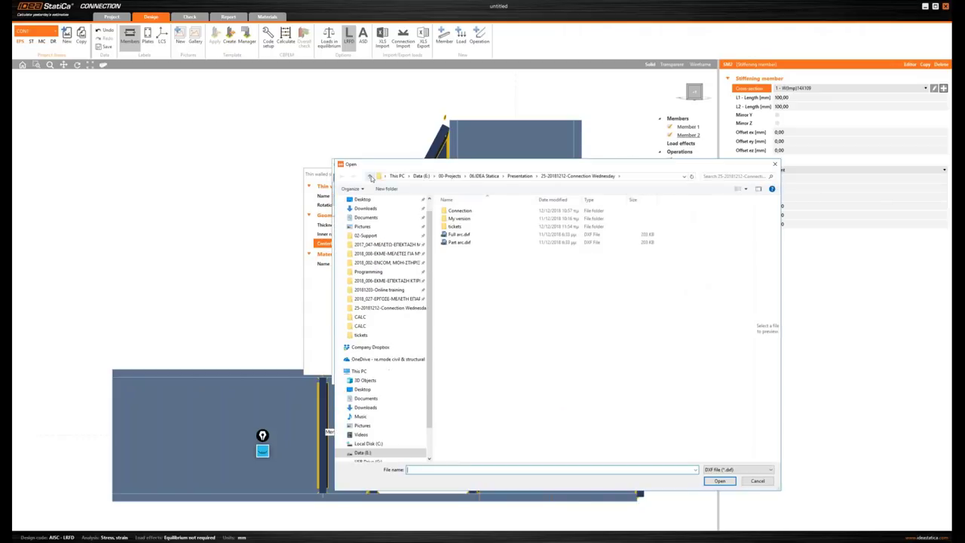
Import the arc from Part arc.dxf in millimetres as the HALF ARC centreline.
double_click(459, 242)
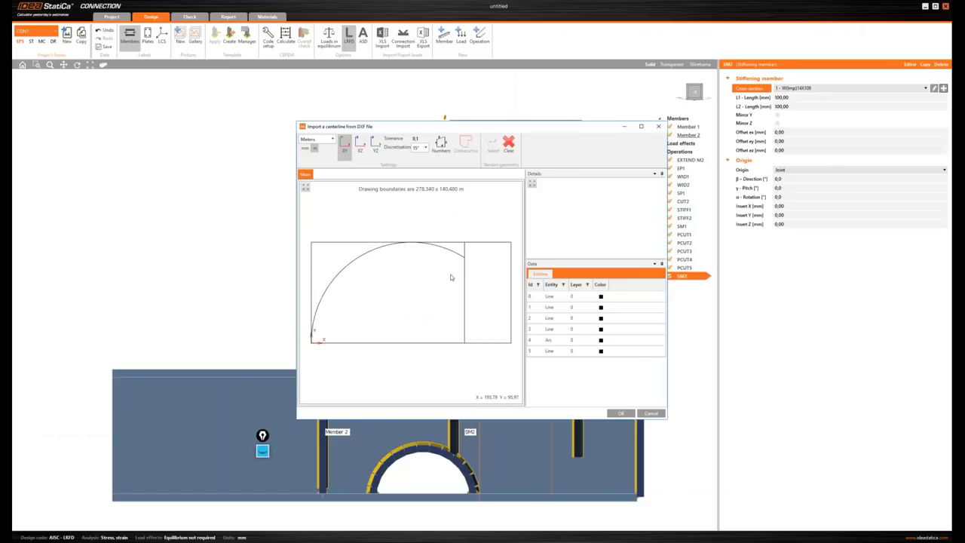
click(306, 148)
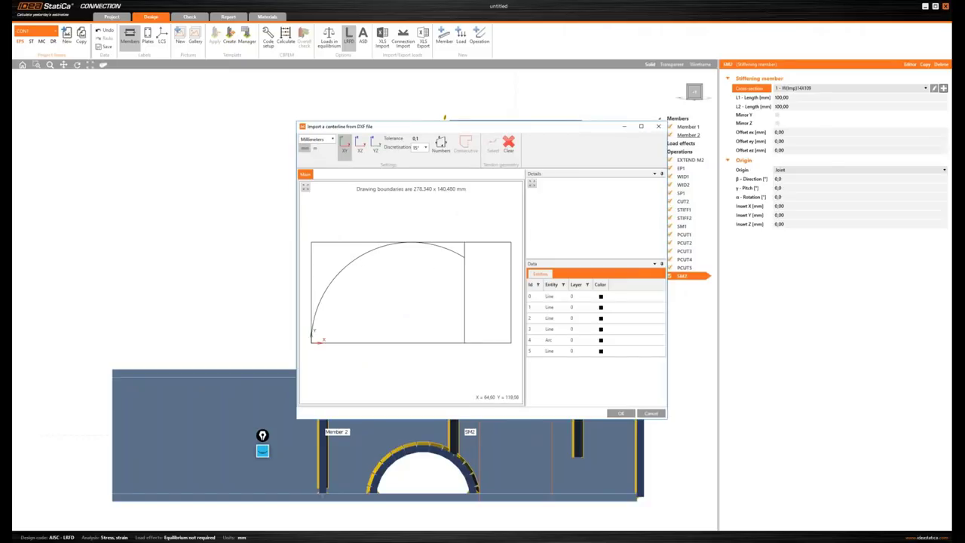
click(357, 258)
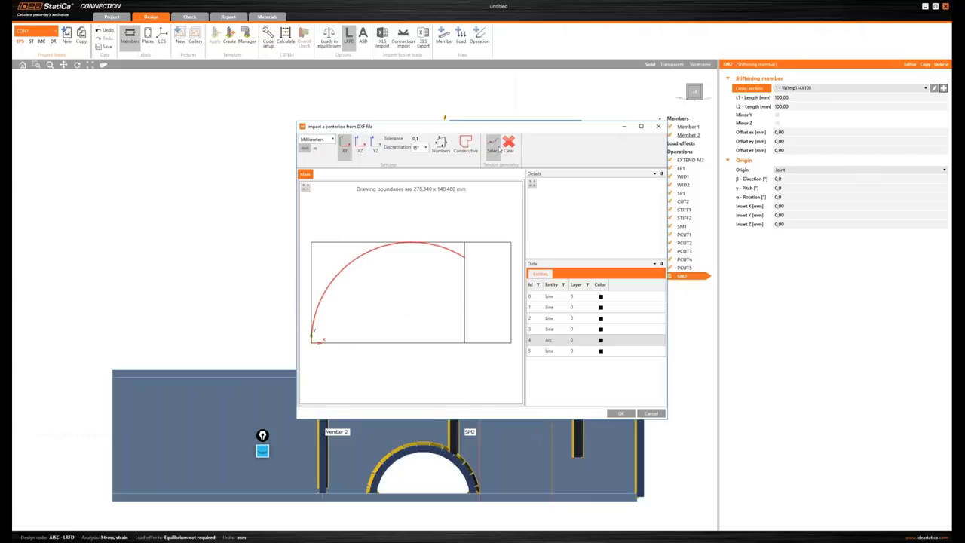
click(494, 145)
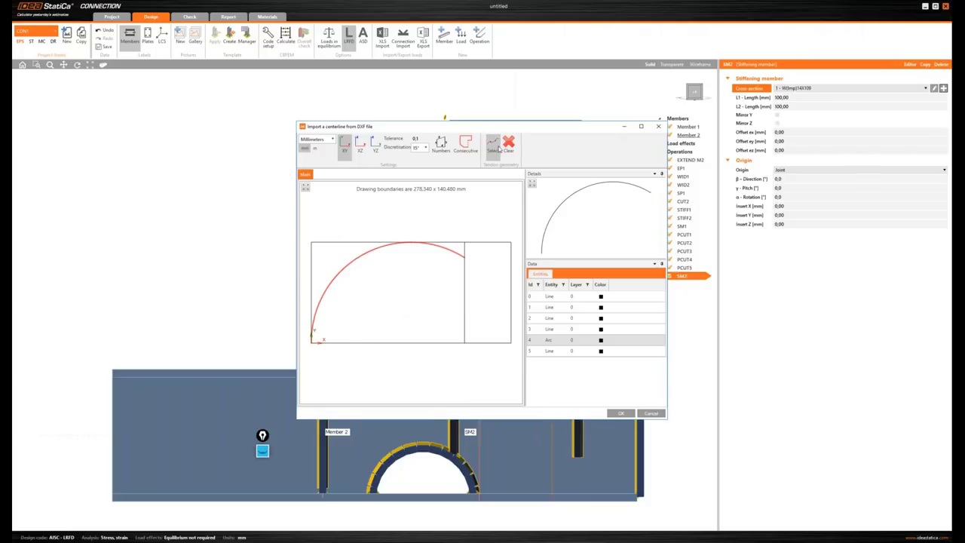
click(615, 415)
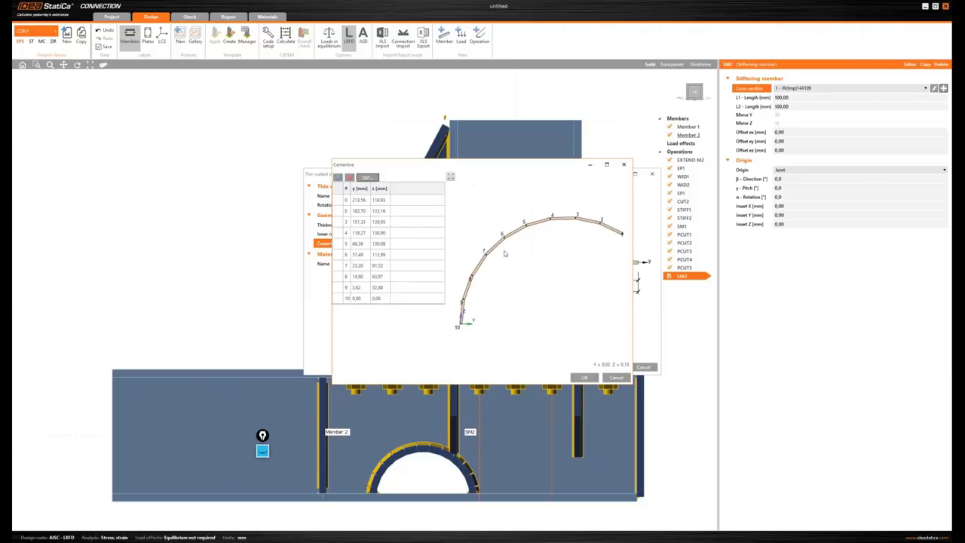
click(587, 377)
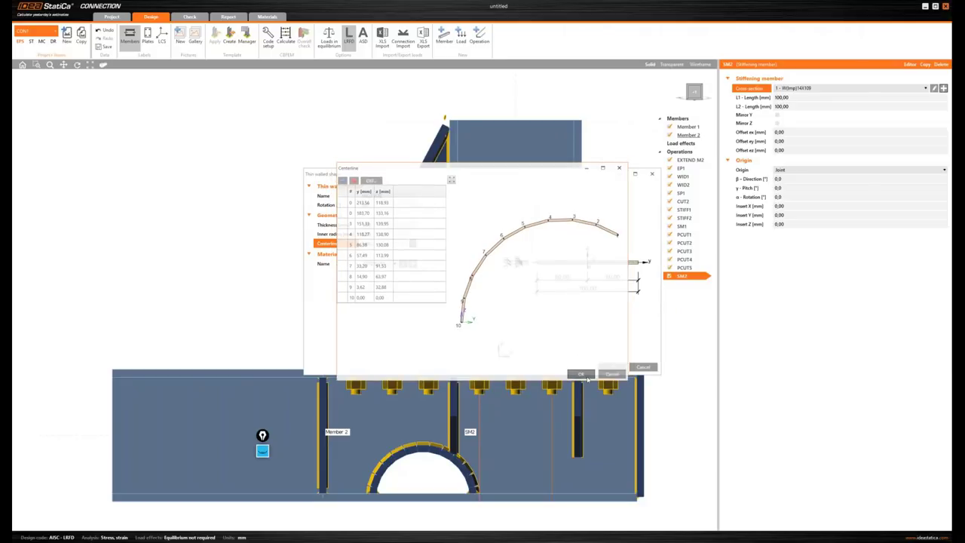
Give the HALF ARC shape 19 mm thickness and 0 inner radius.
click(366, 224)
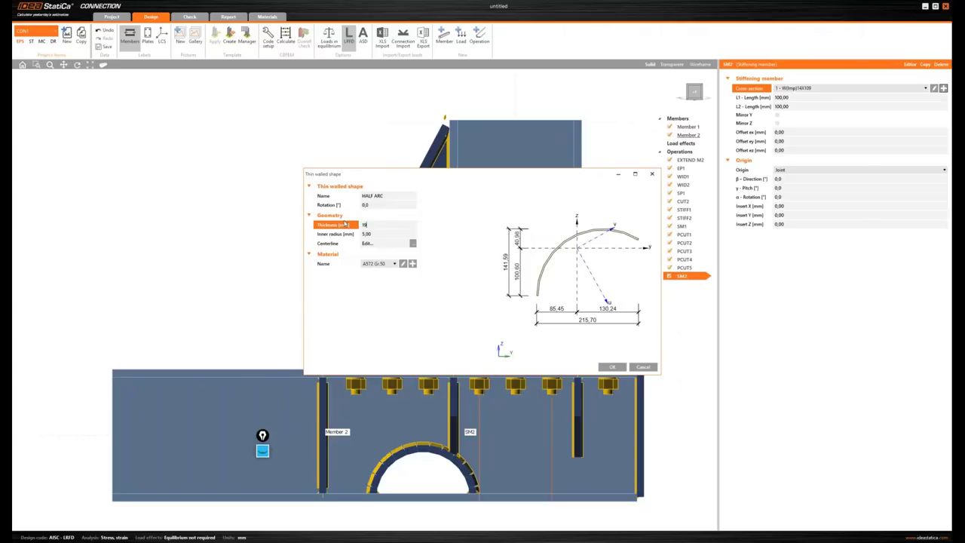
text(10)
click(381, 237)
click(381, 236)
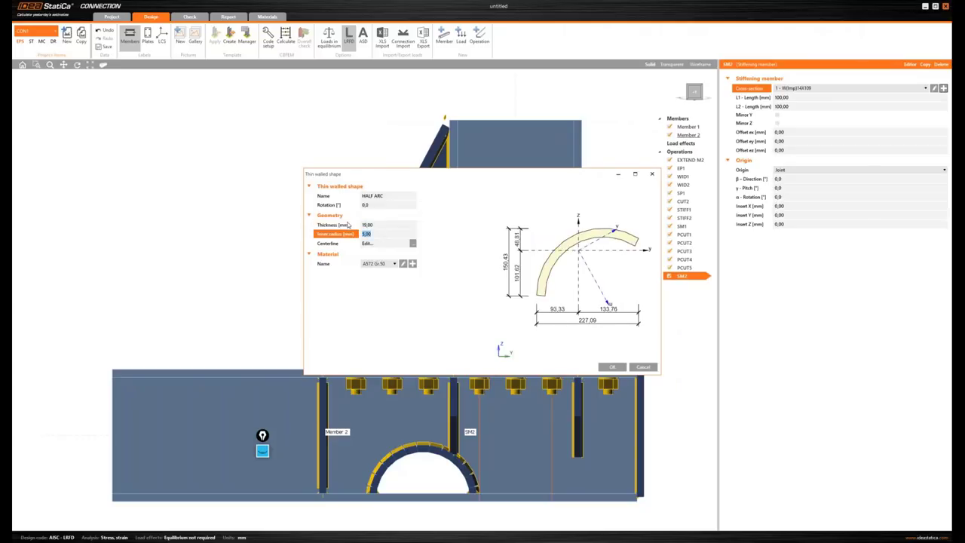
text(0)
key(Tab)
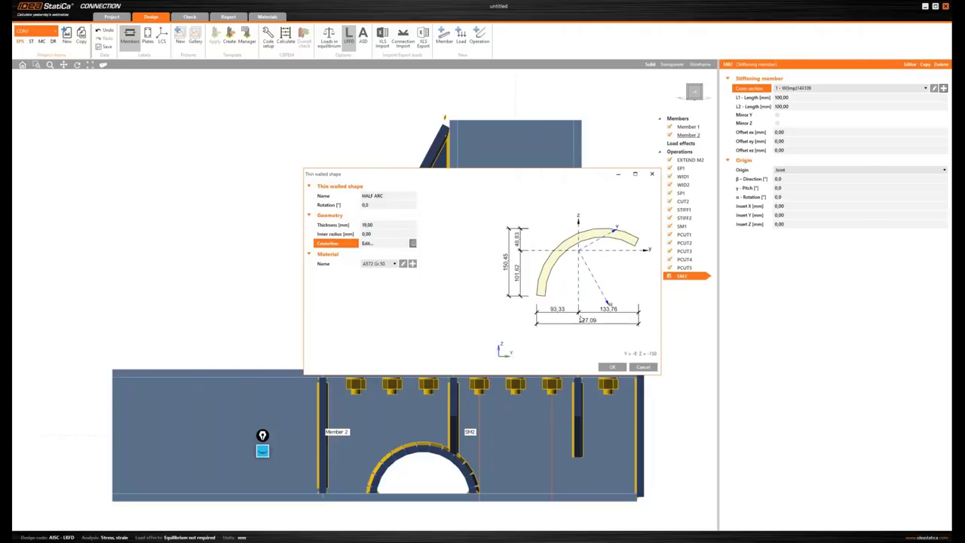
click(613, 367)
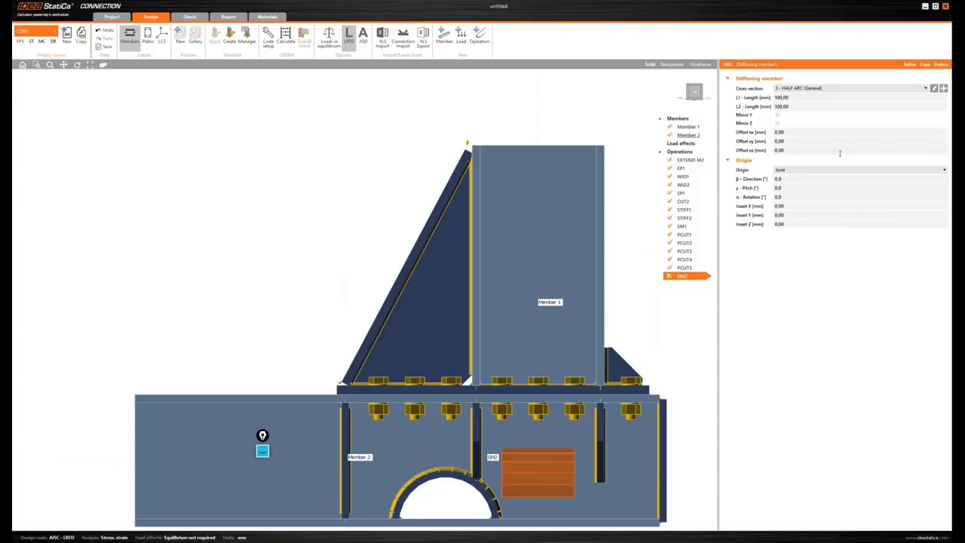
Turn SM2 to β-direction 90°, mirror it in Z, and insert it at X 205, Z -77.
click(766, 180)
text(90)
key(Tab)
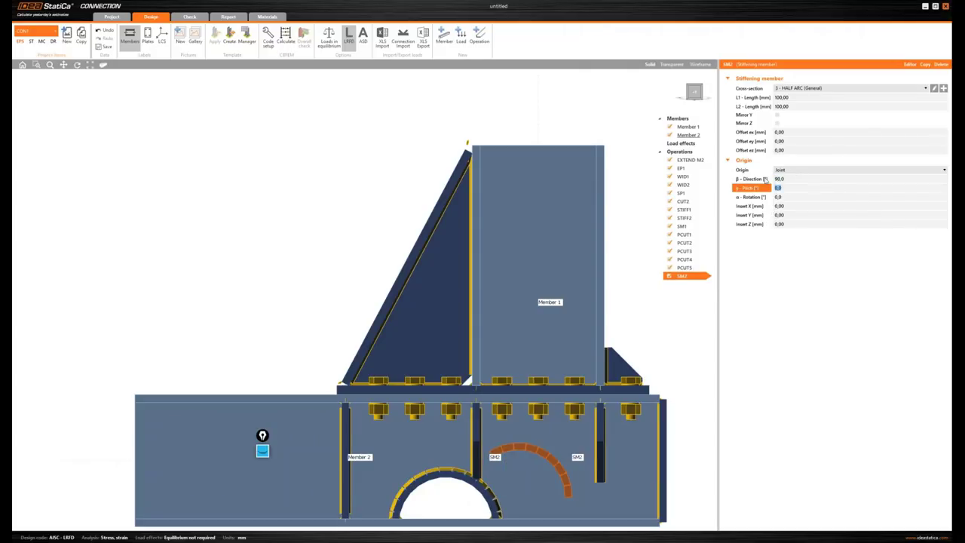
click(778, 124)
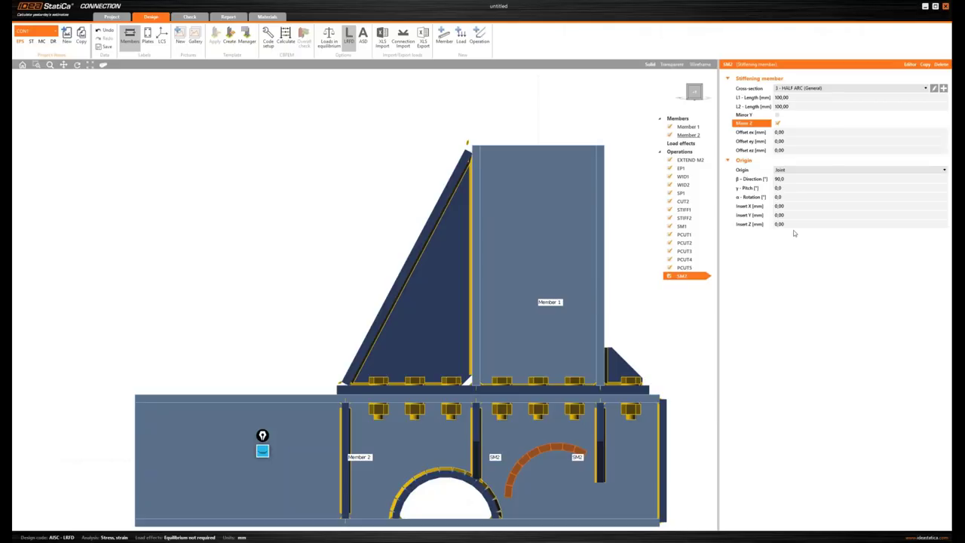
click(797, 206)
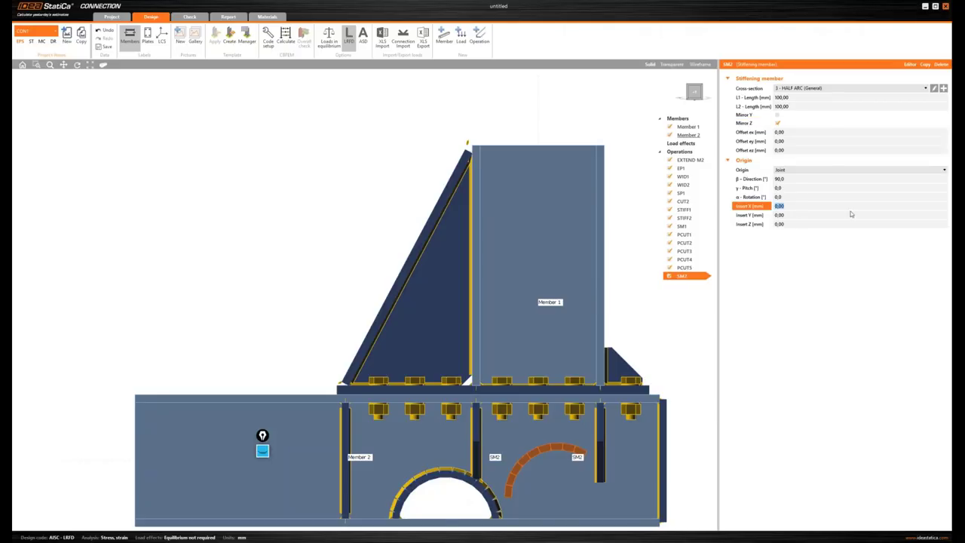
text(205)
key(Tab)
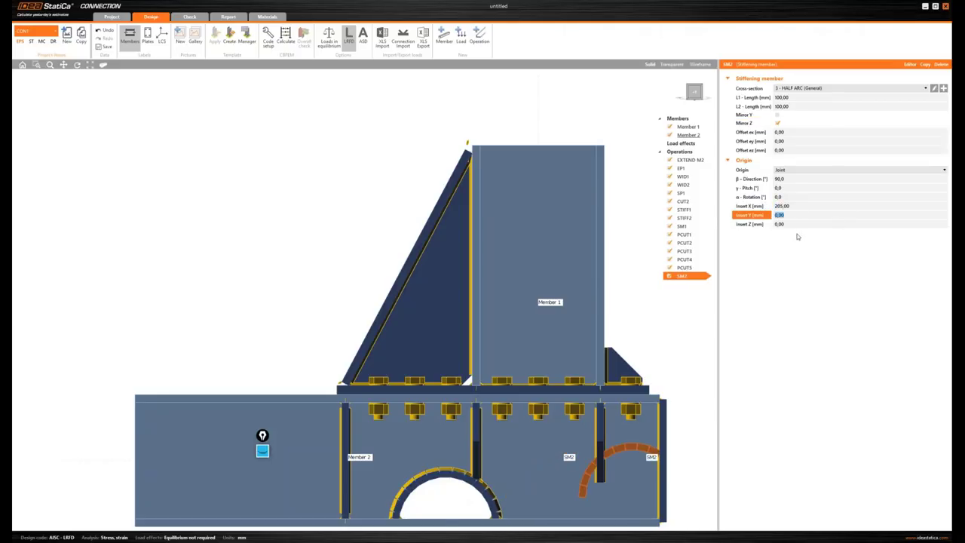
key(Tab)
text(-77)
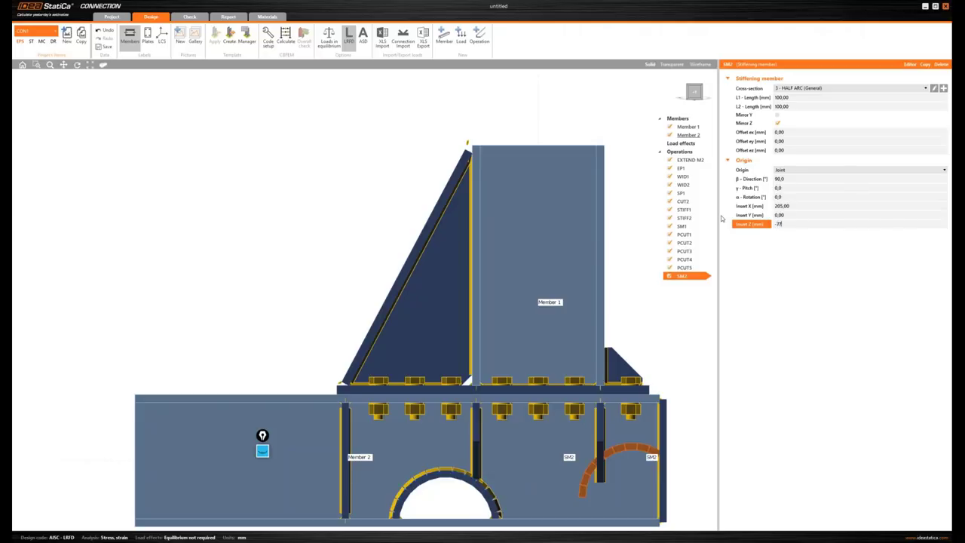
key(Tab)
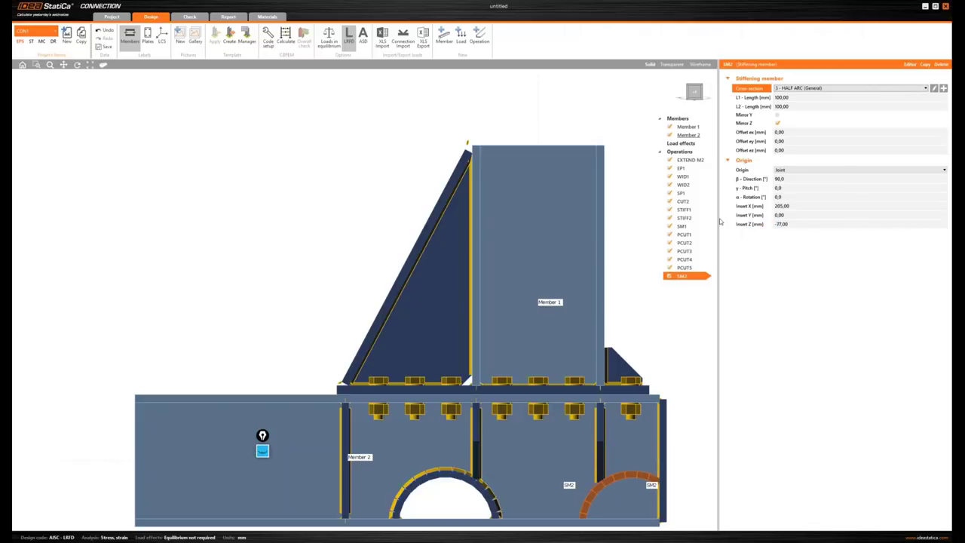
Add plate cut PCUT6 on Member 2's web, cut by SM2.
click(683, 155)
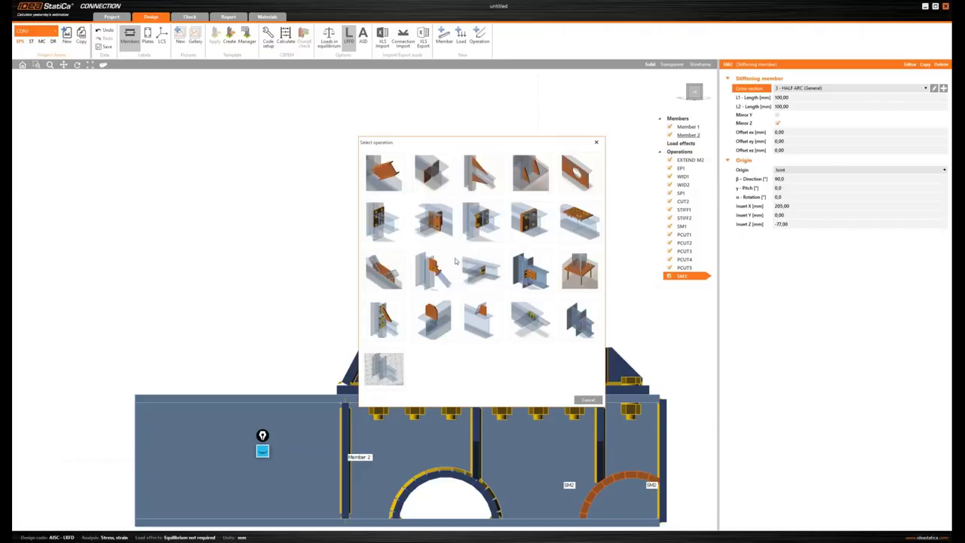
click(468, 330)
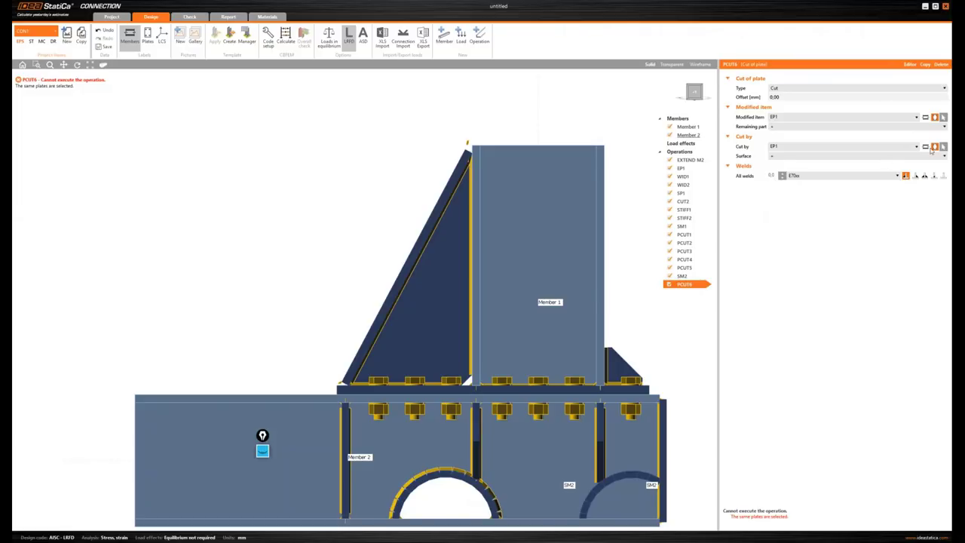
click(926, 118)
click(475, 264)
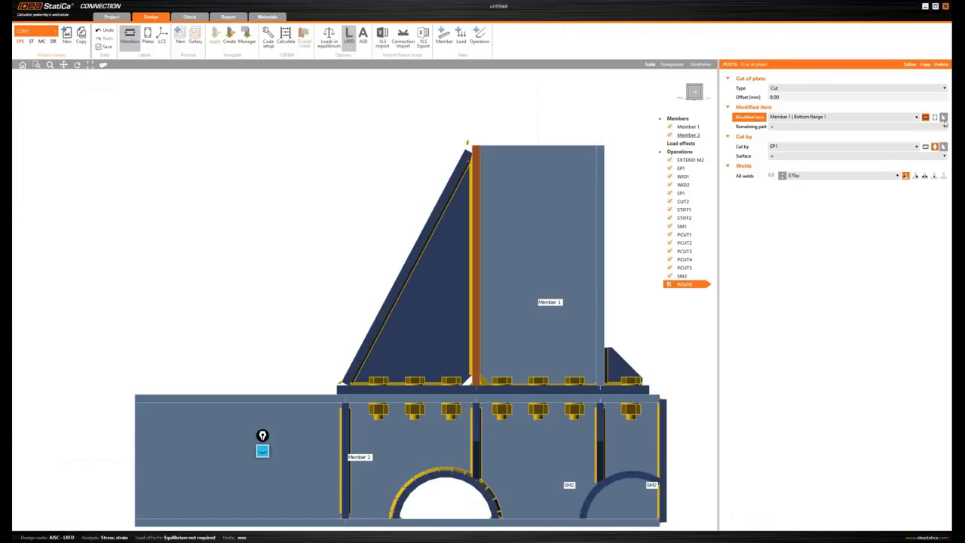
click(561, 440)
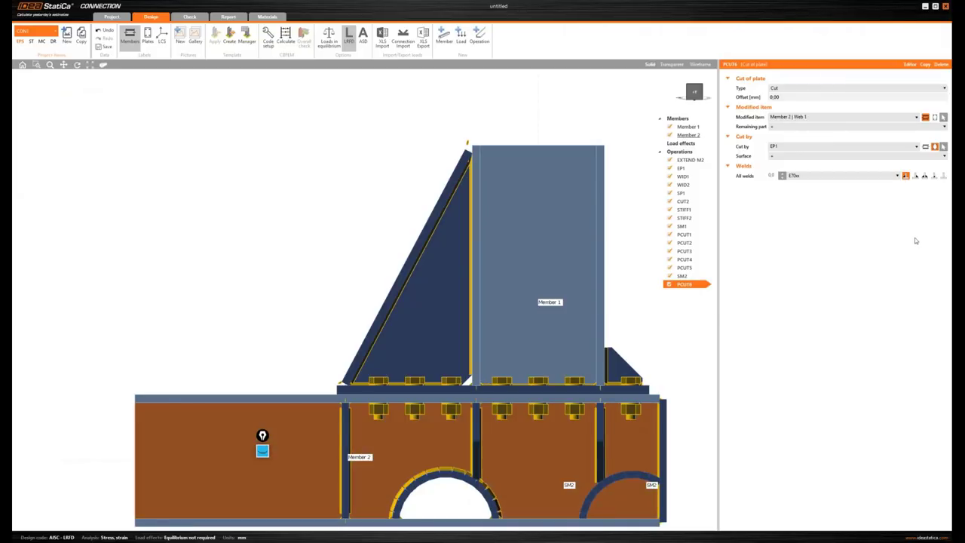
click(927, 147)
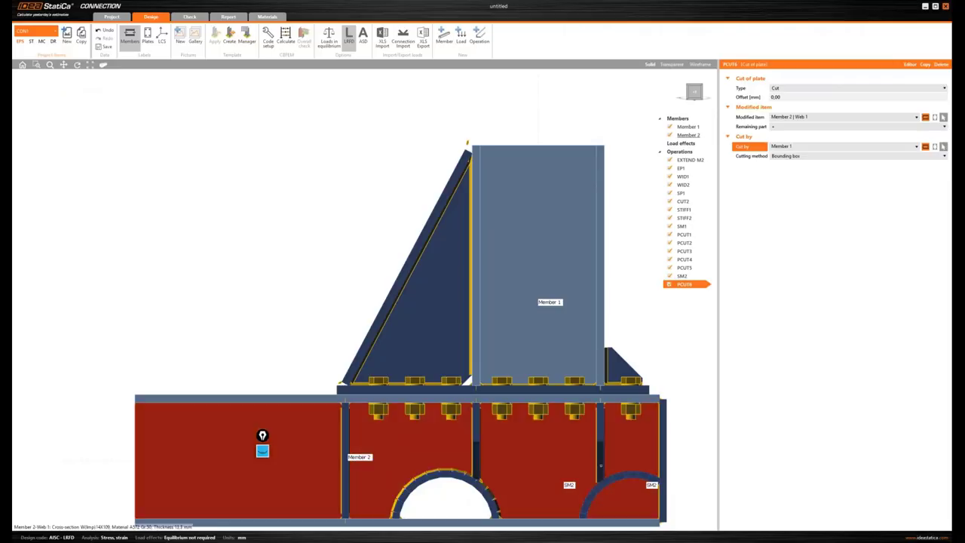
click(263, 435)
Set PCUT6 to the Surface cutting method with 9.2 mm welds.
click(797, 155)
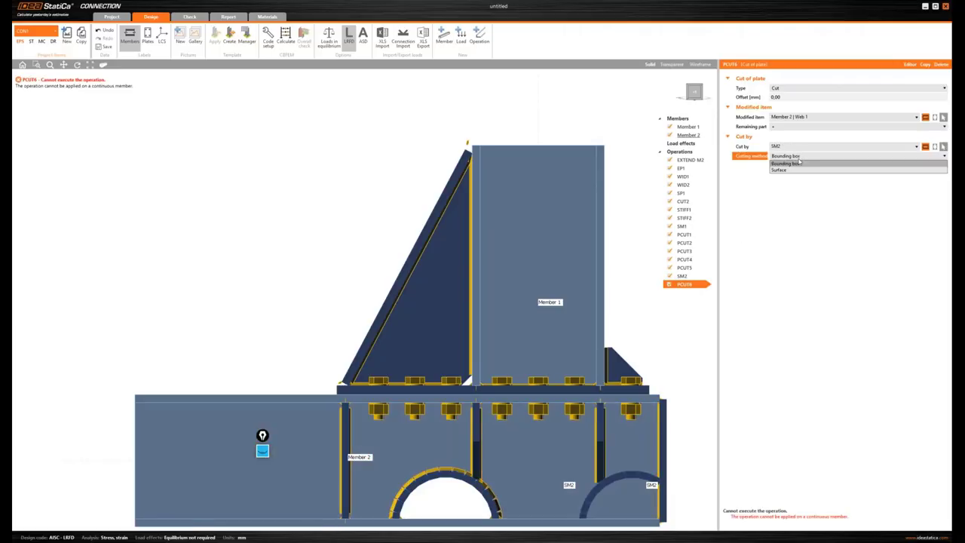
click(799, 170)
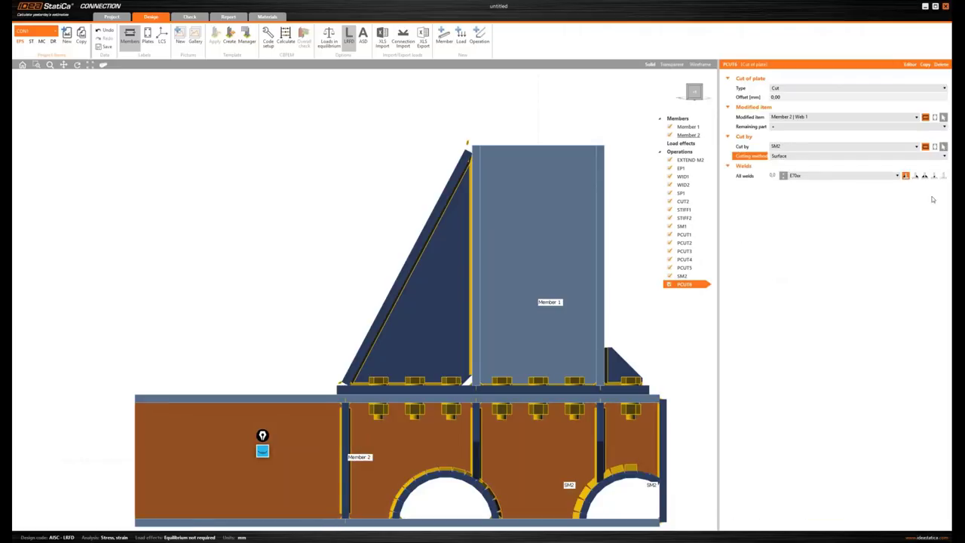
click(925, 175)
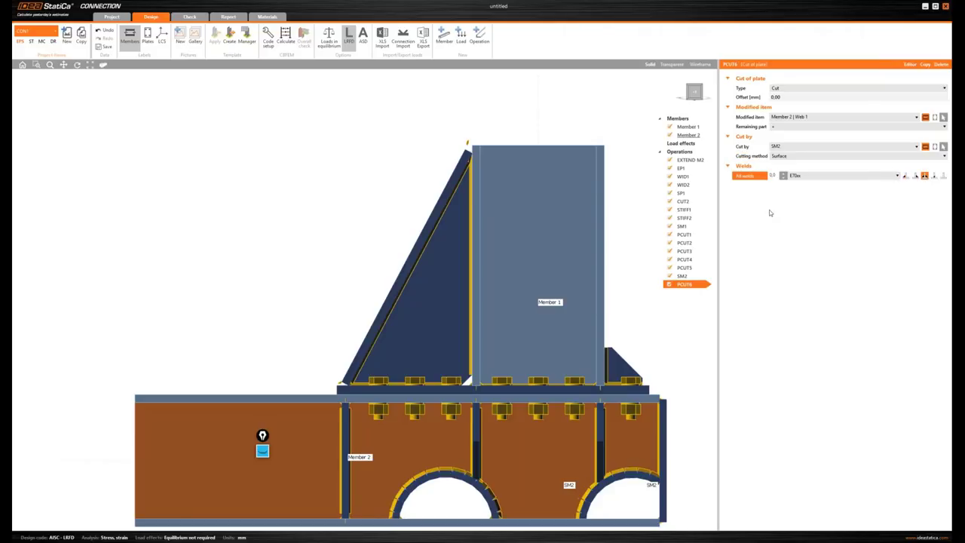
click(777, 176)
text(9.2)
key(Return)
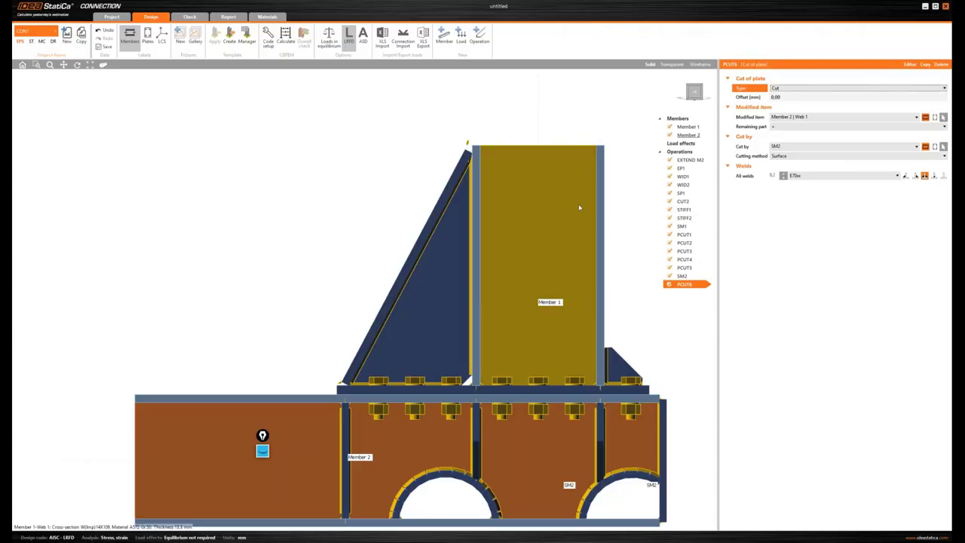
click(694, 92)
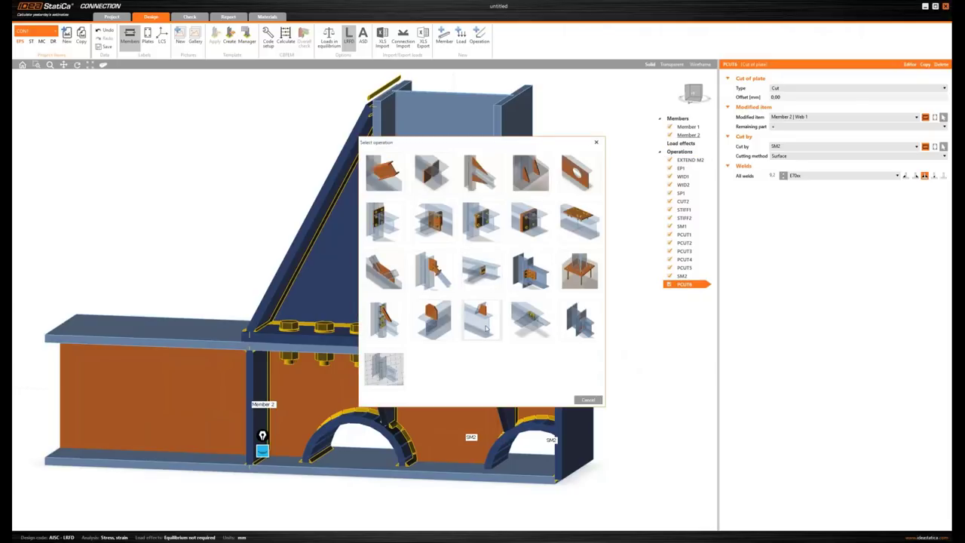
Add cut PCUT7 trimming SM2 | Web 9 by Member 2's surface, with 9.2 E70xx welds.
click(486, 327)
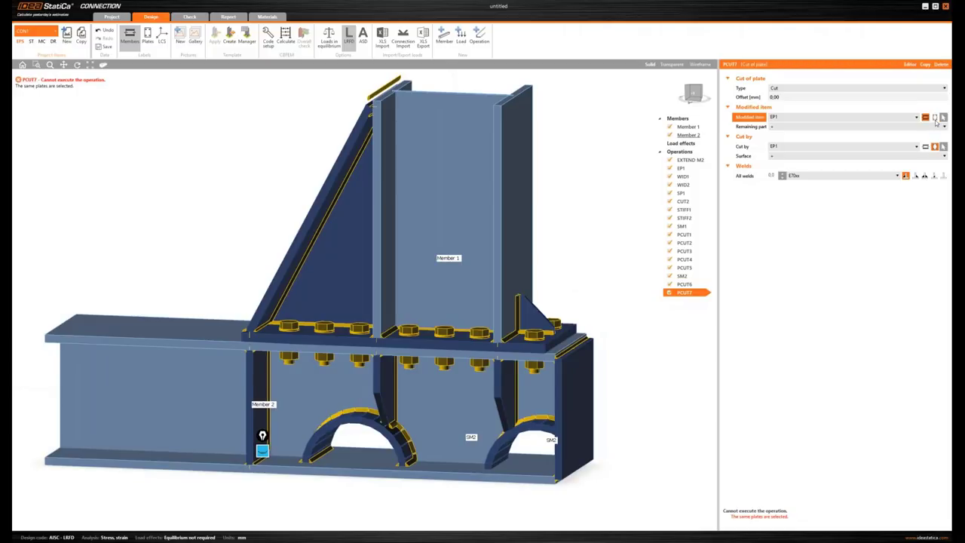
click(386, 329)
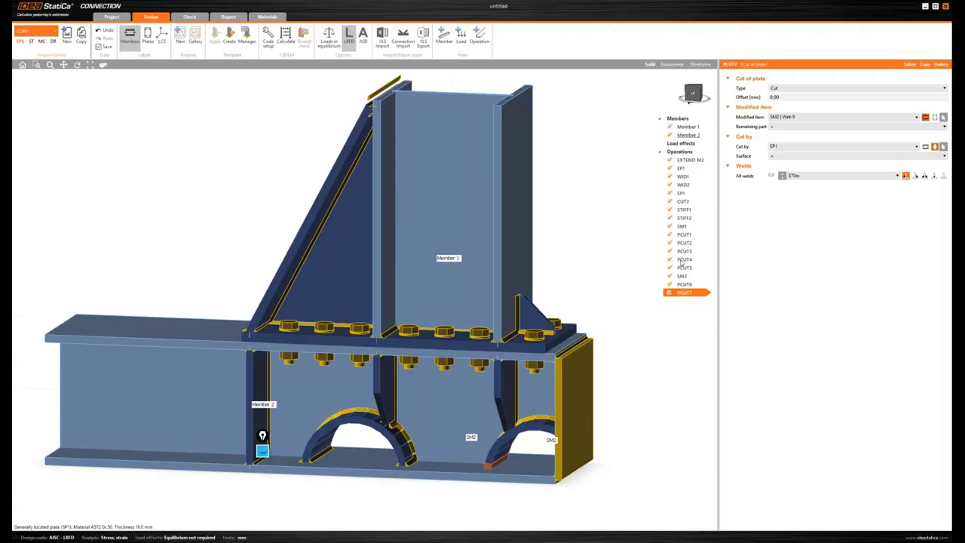
click(933, 148)
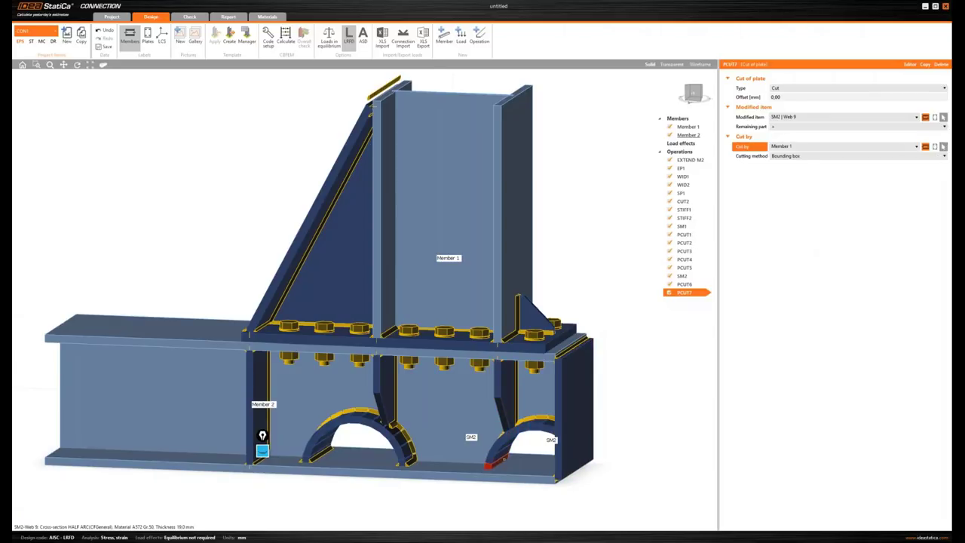
click(482, 469)
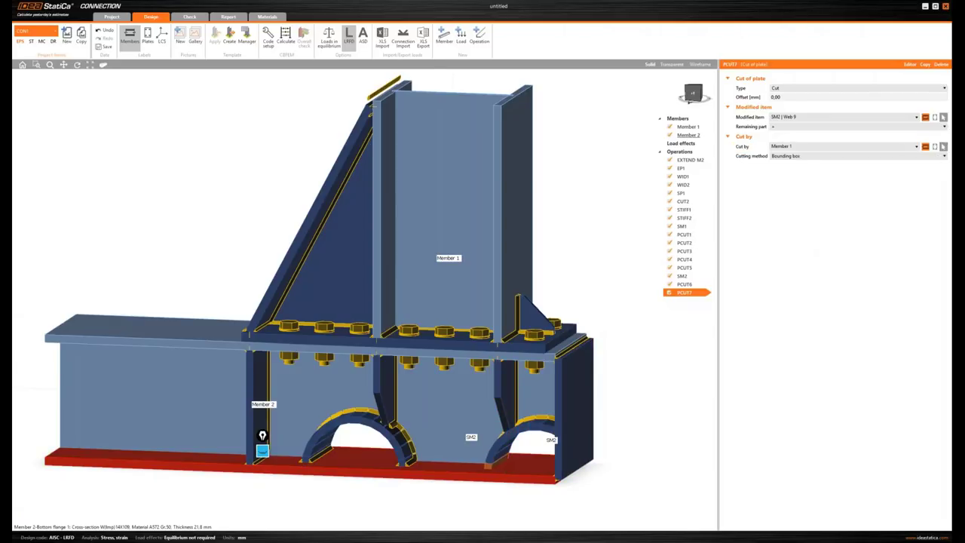
click(787, 158)
click(786, 174)
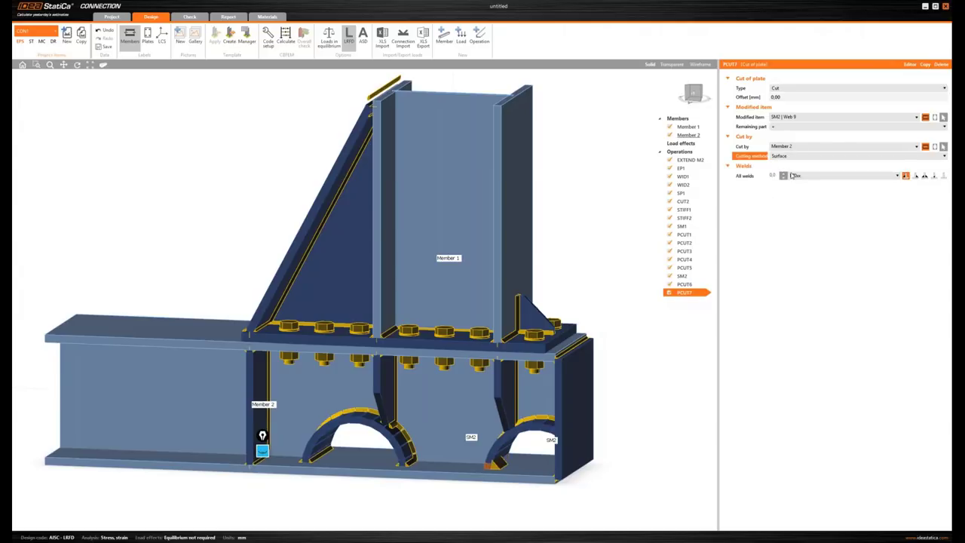
click(925, 176)
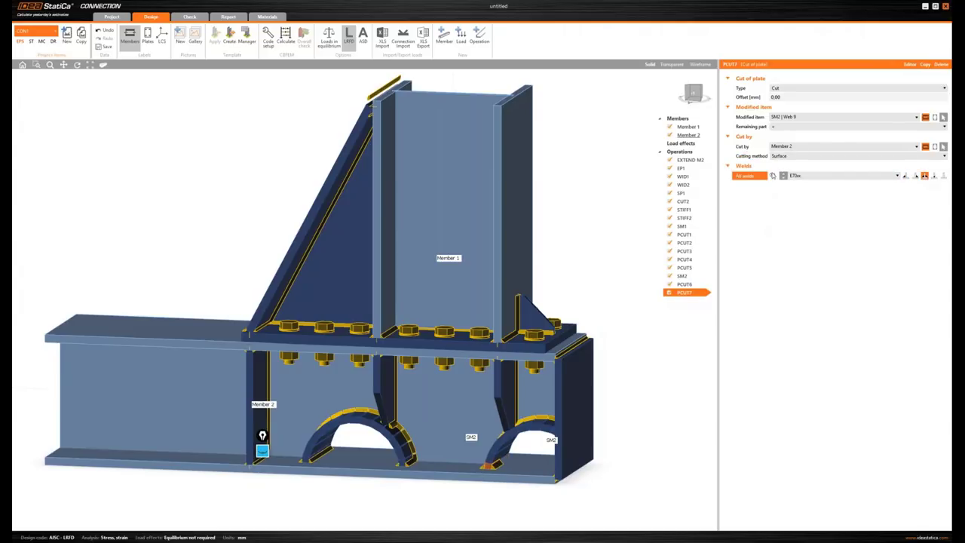
click(801, 200)
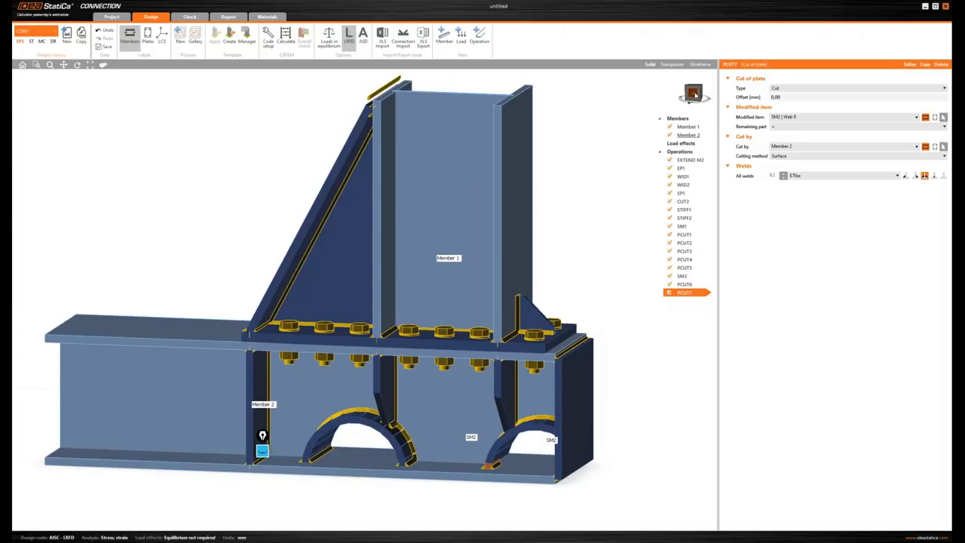
drag(695, 96, 702, 97)
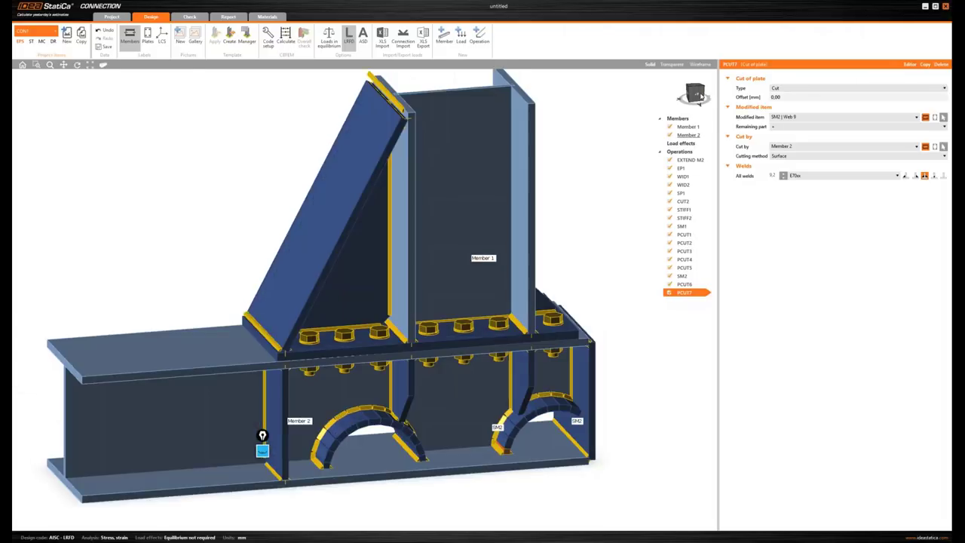
scroll(263, 435, up, 3)
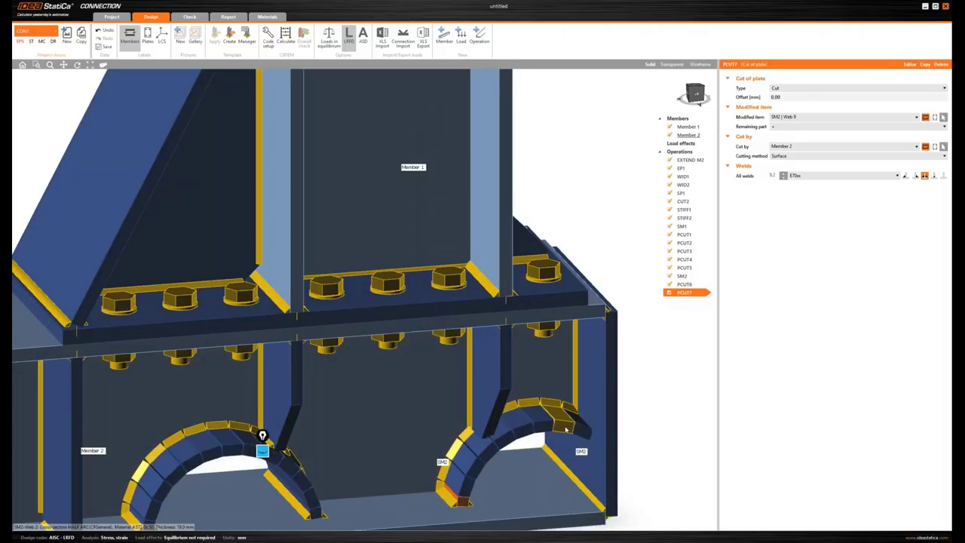
Add cut PCUT8 that trims SM2's Web 1 by plate SP1.
click(679, 153)
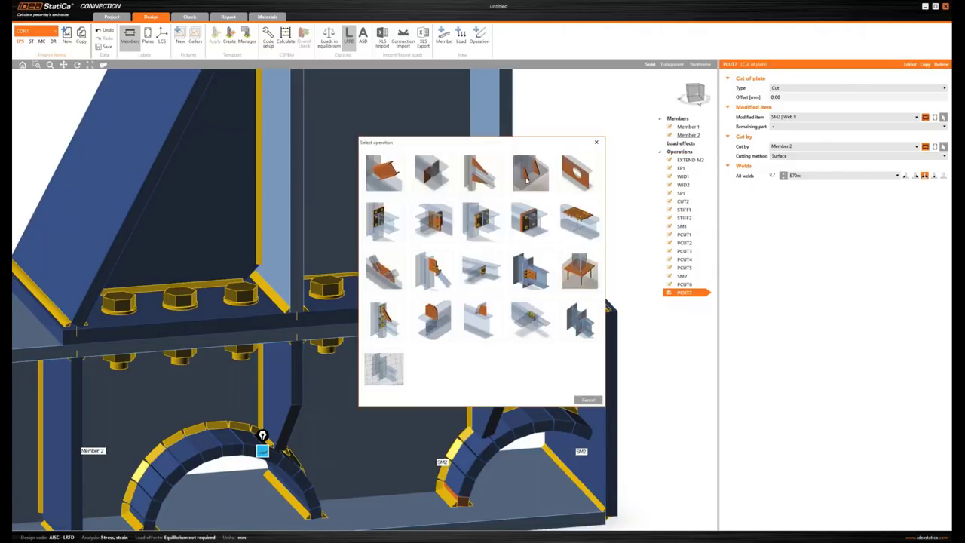
click(473, 314)
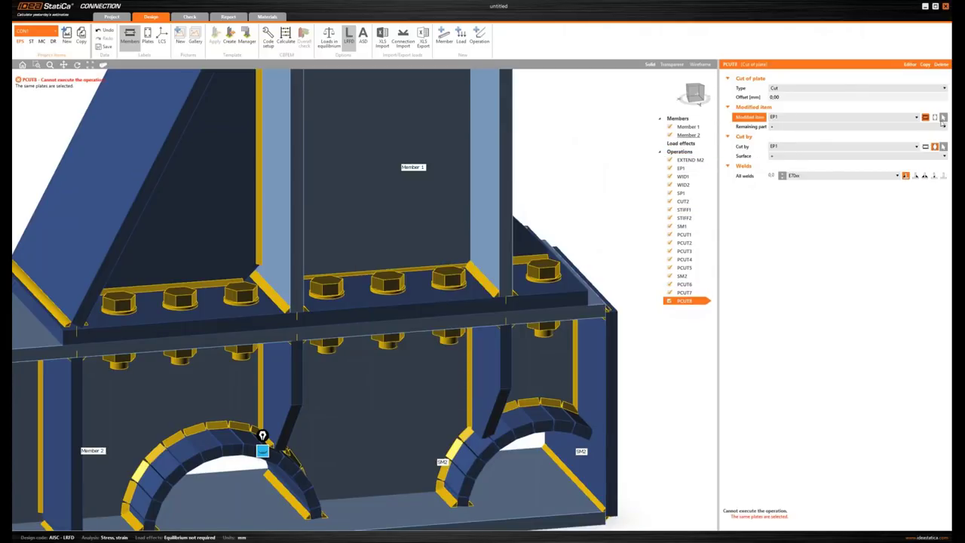
click(942, 119)
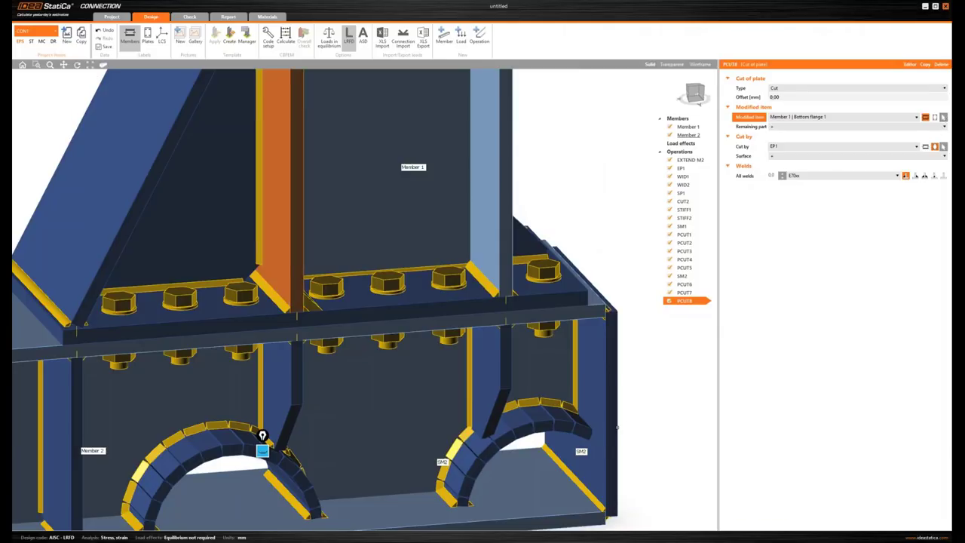
click(596, 422)
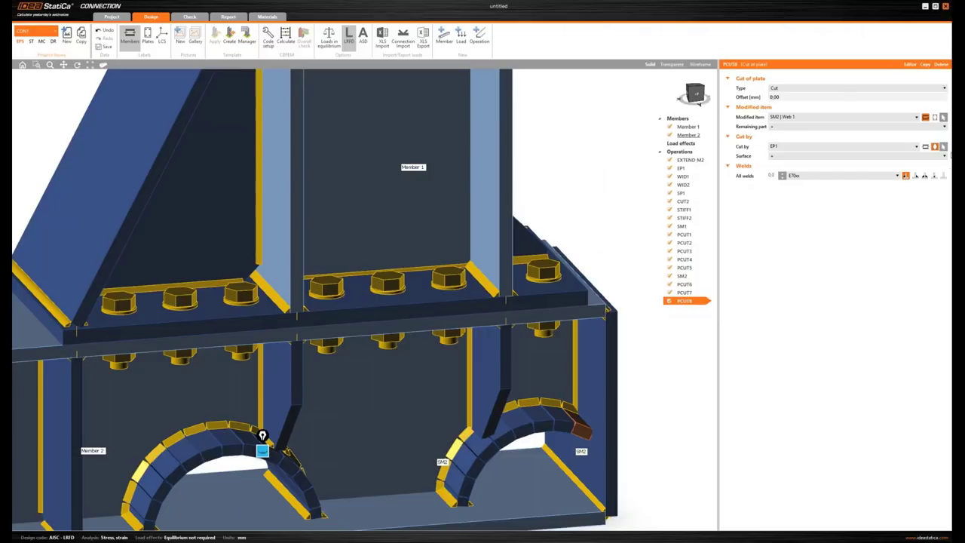
click(943, 146)
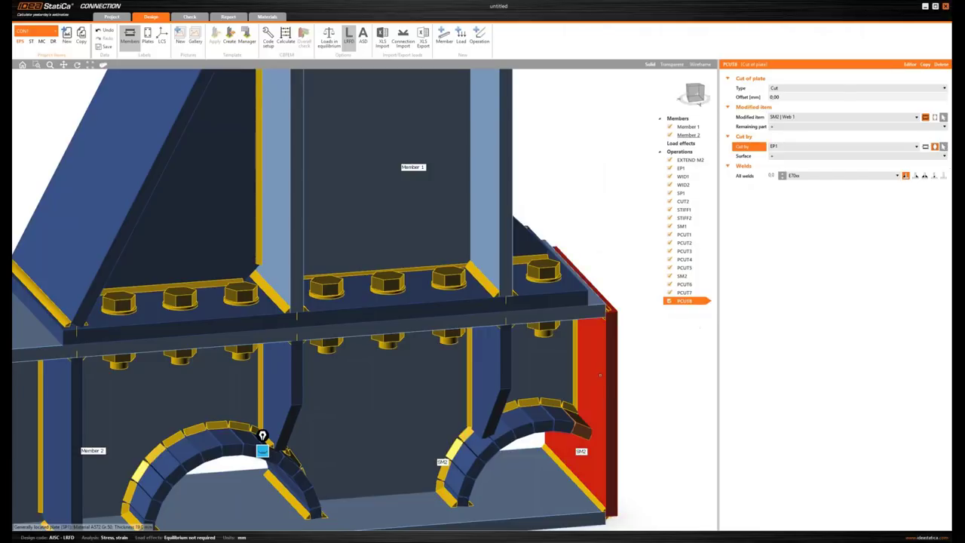
click(595, 407)
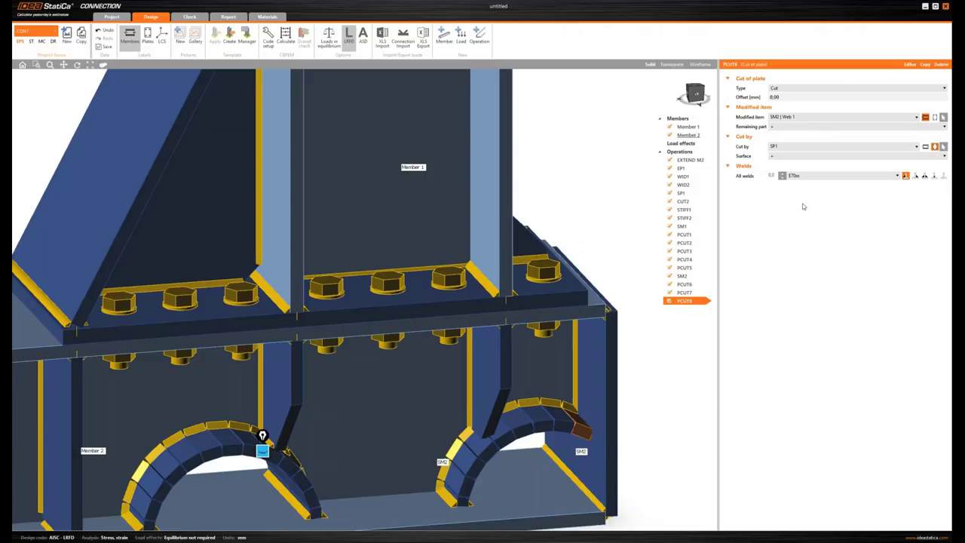
Keep the surface setting and give the cut's welds E70xx type and 9.2 thickness.
click(802, 155)
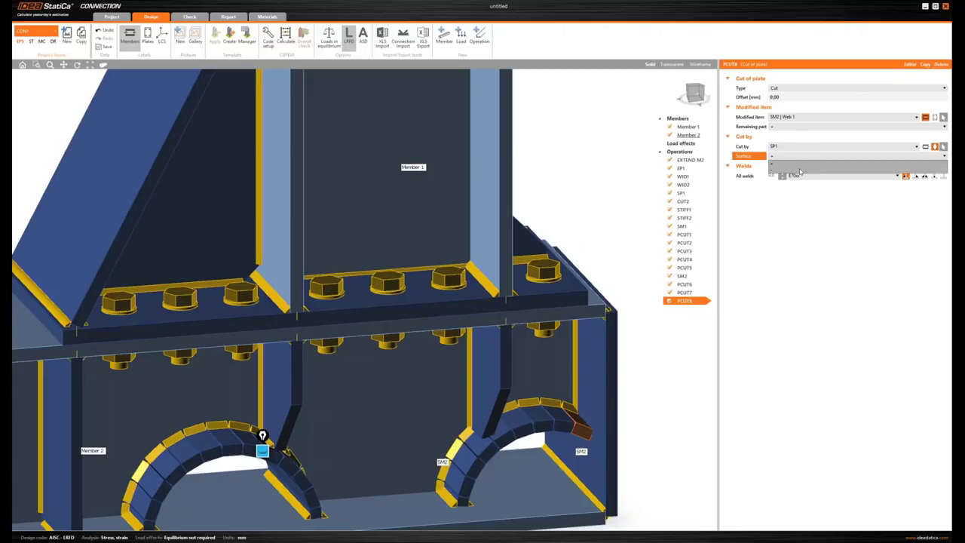
click(785, 188)
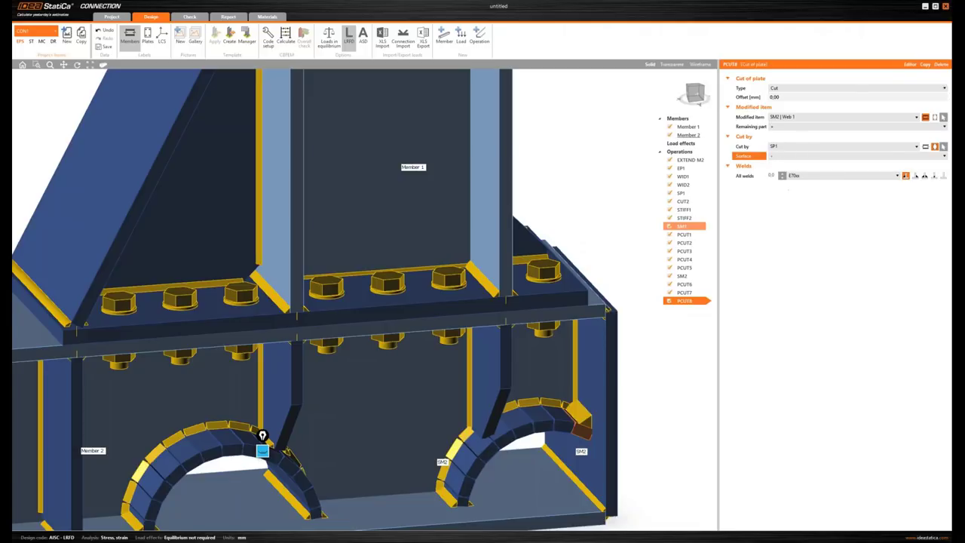
click(925, 177)
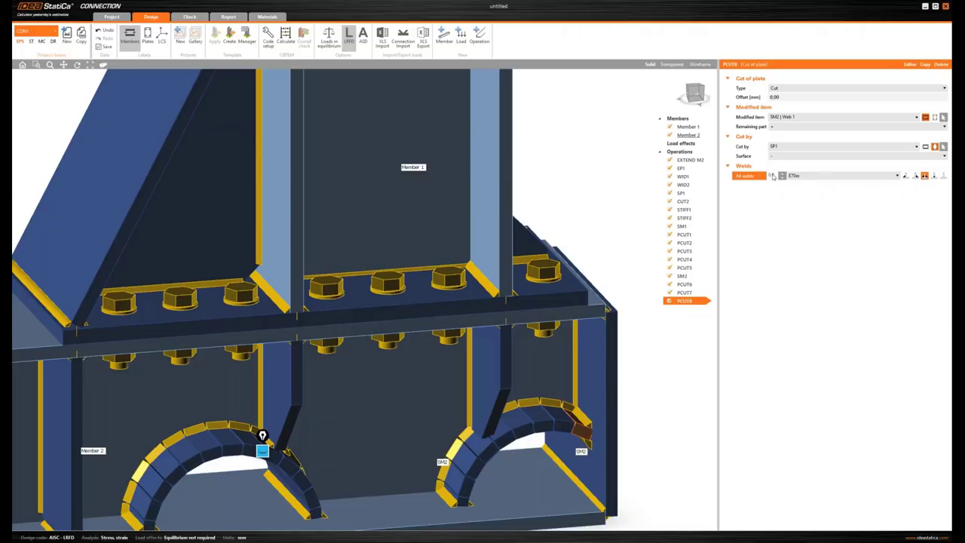
click(773, 176)
text(8)
text(6,2)
key(Return)
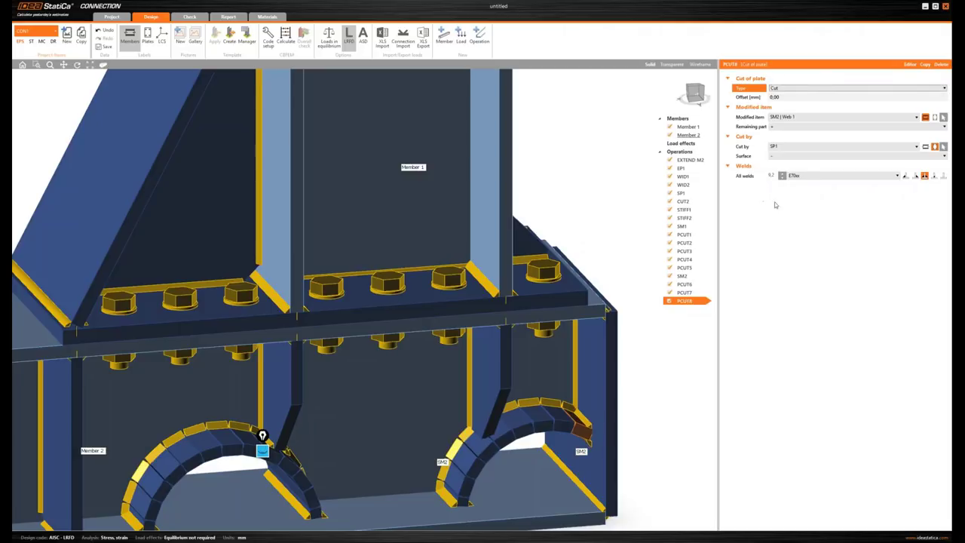
Add a stiffening plate operation SP2, then delete it again.
right_click(685, 154)
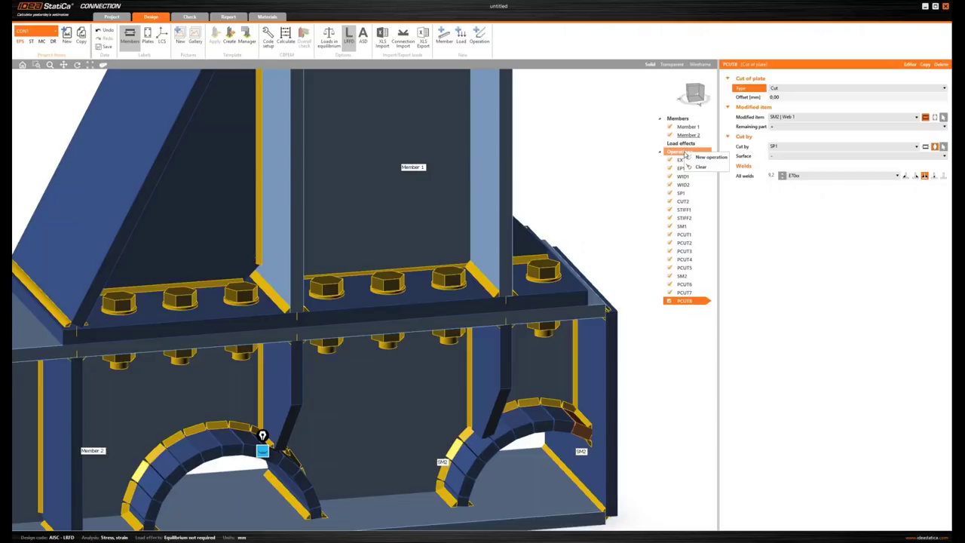
click(708, 157)
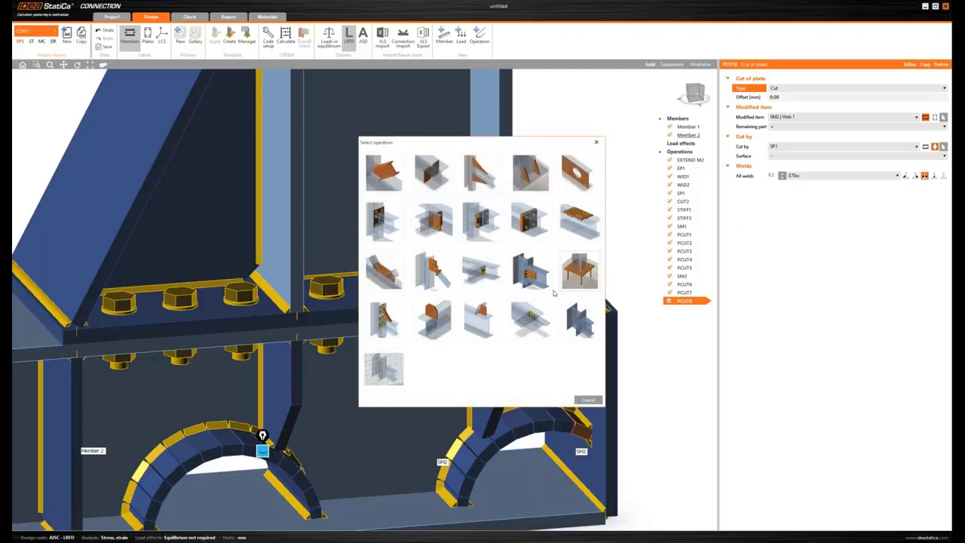
click(544, 282)
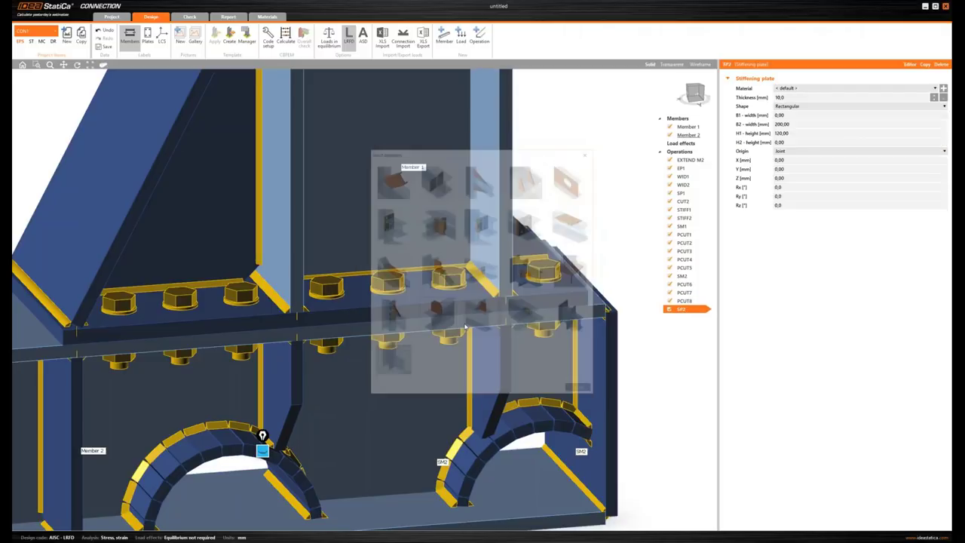
right_click(683, 310)
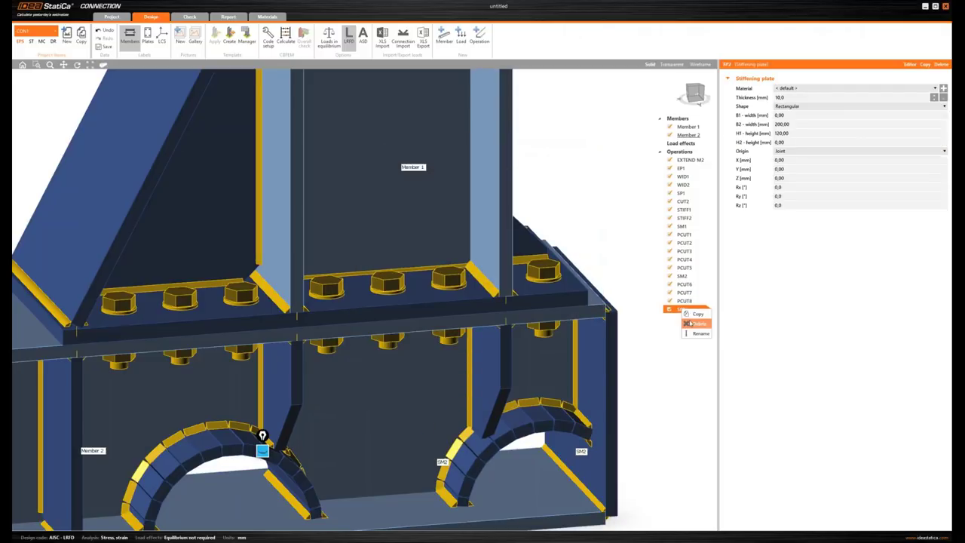
click(690, 323)
Add a new cut-of-plate operation, PCUT9, at the end of the operations list.
right_click(681, 152)
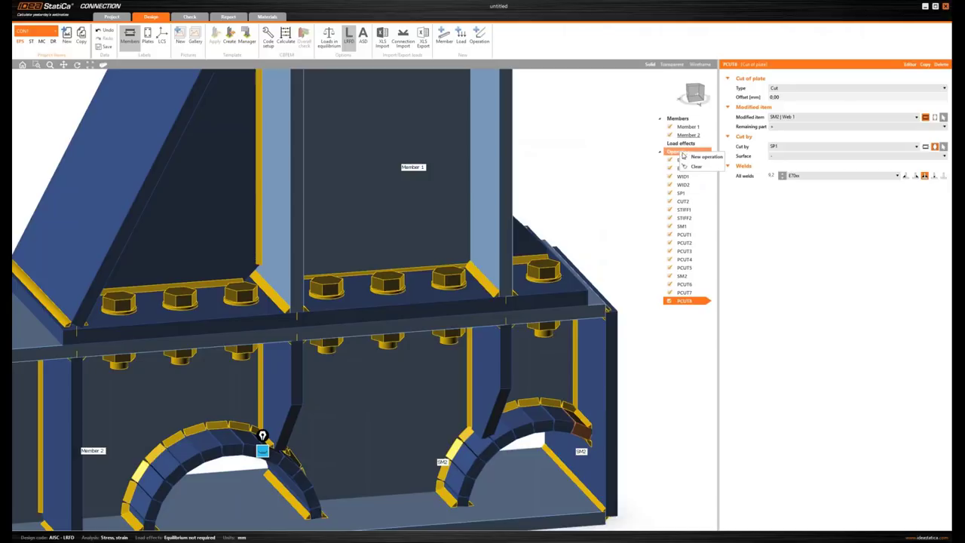
click(695, 158)
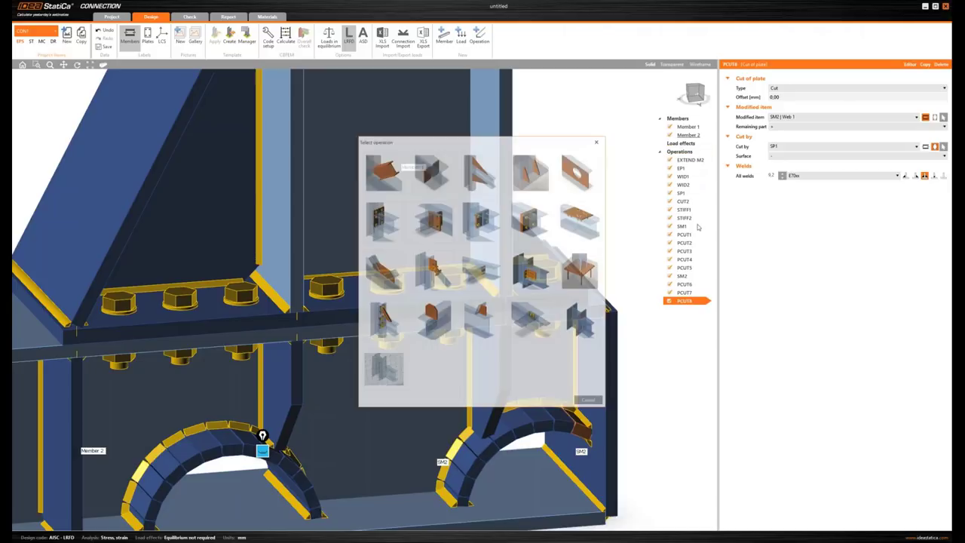
click(492, 326)
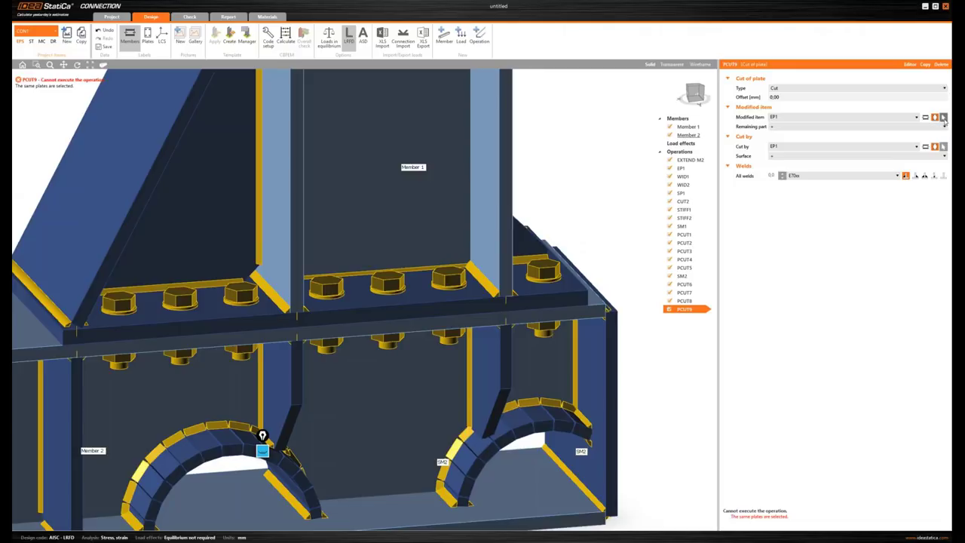
Make PCUT9 cut stiffener STIFF1c by arch member SM2, viewing the joint from the front.
click(943, 117)
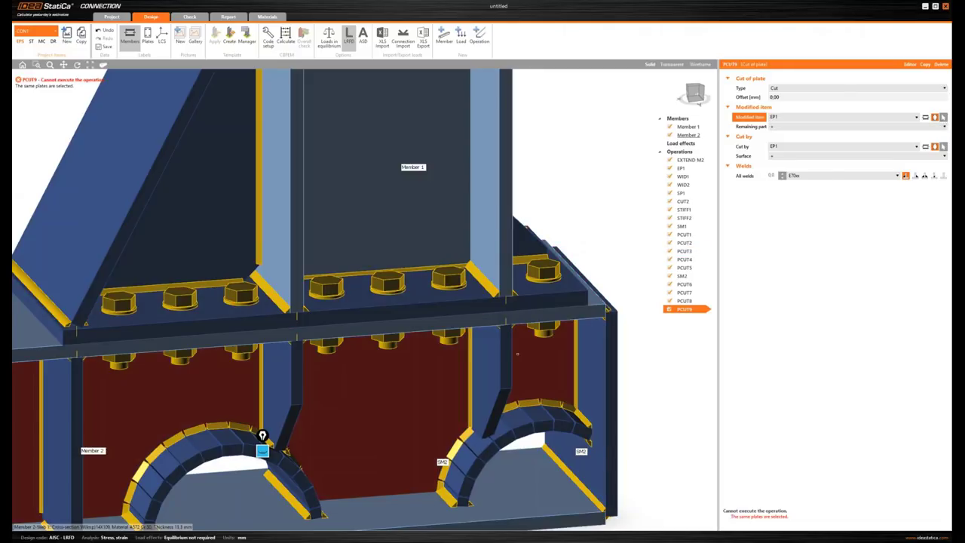
click(492, 360)
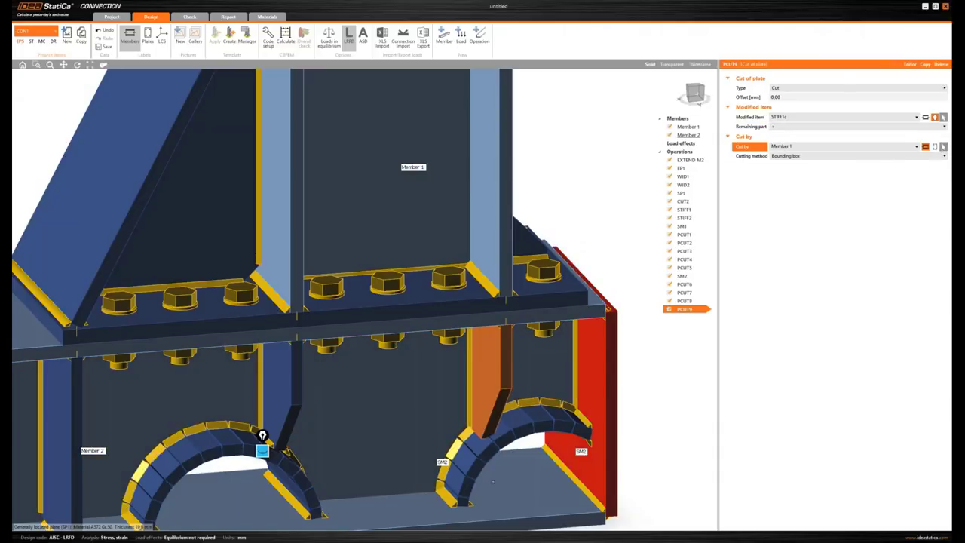
click(495, 428)
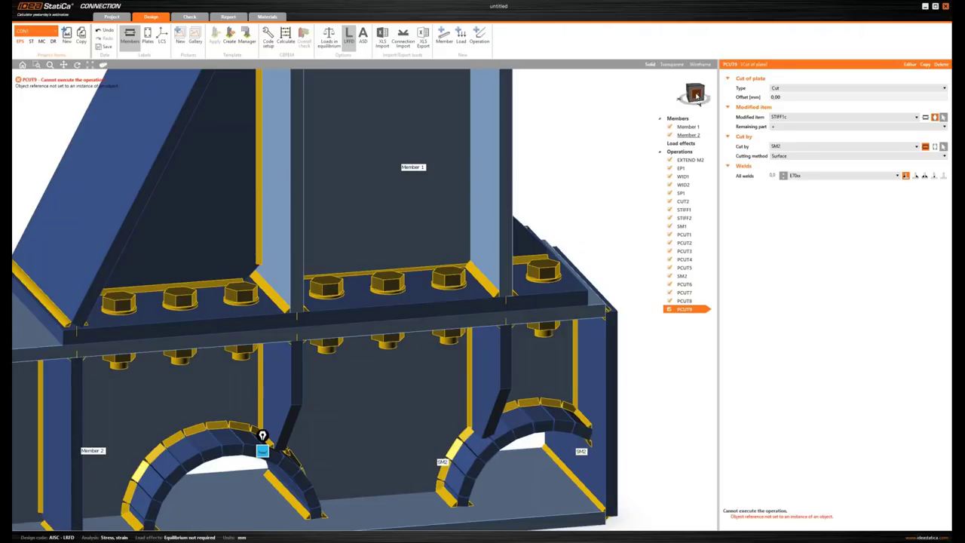
click(695, 95)
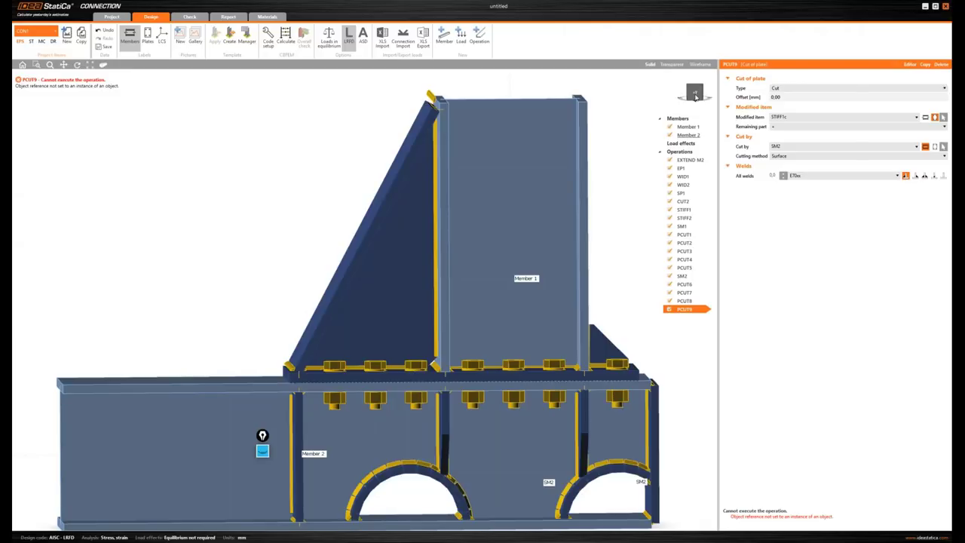
scroll(621, 460, up, 3)
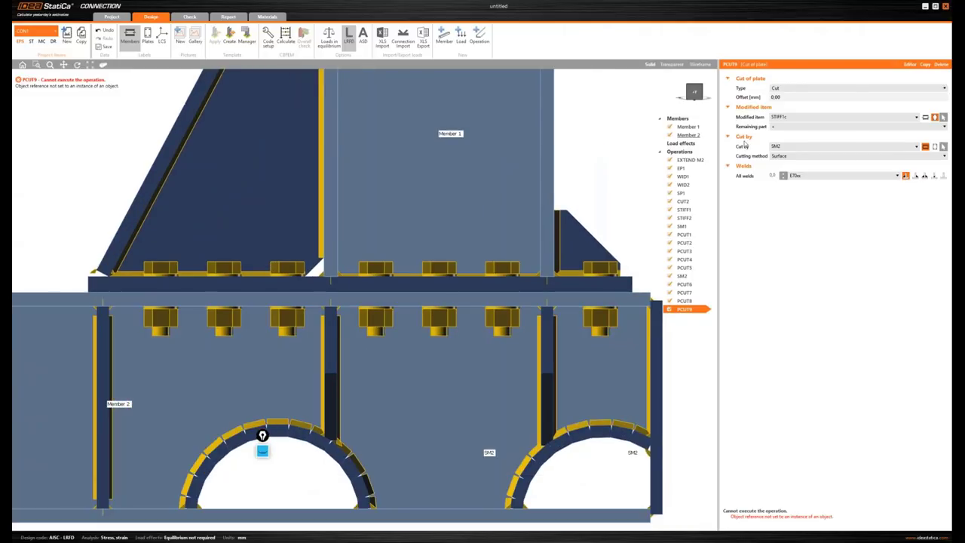
click(777, 128)
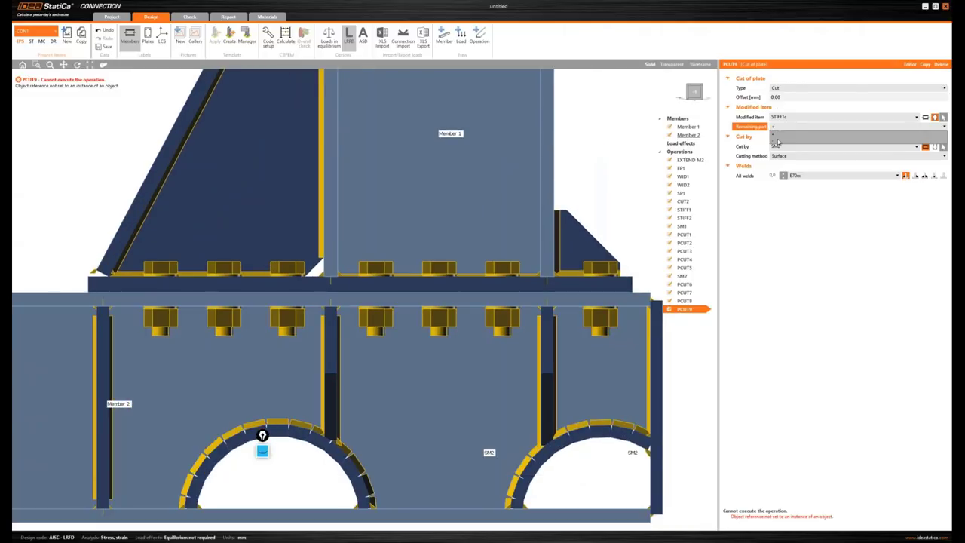
click(779, 135)
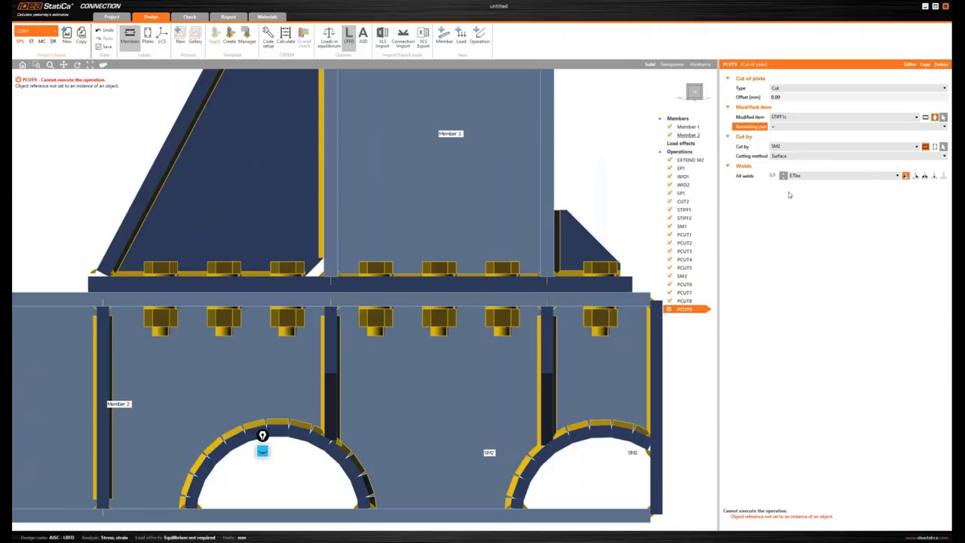
Set SM2's Insert Z to -76, check PCUT9, then correct Insert Z to -75 mm.
click(595, 436)
click(766, 223)
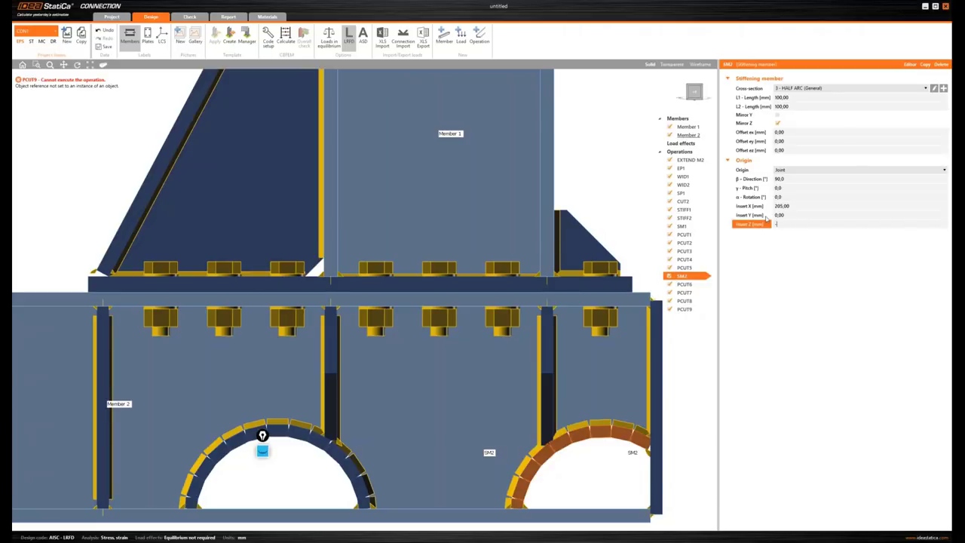
text(-76)
key(Return)
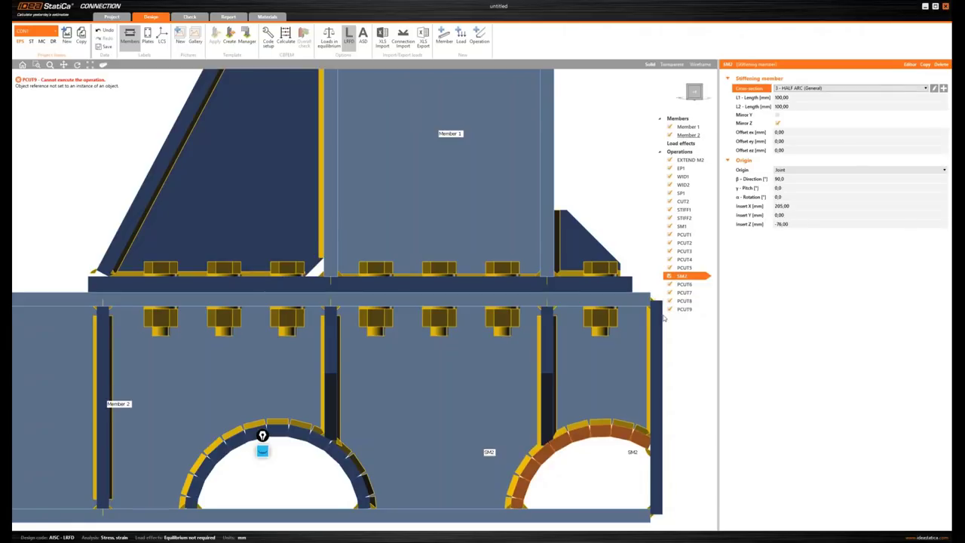
click(686, 309)
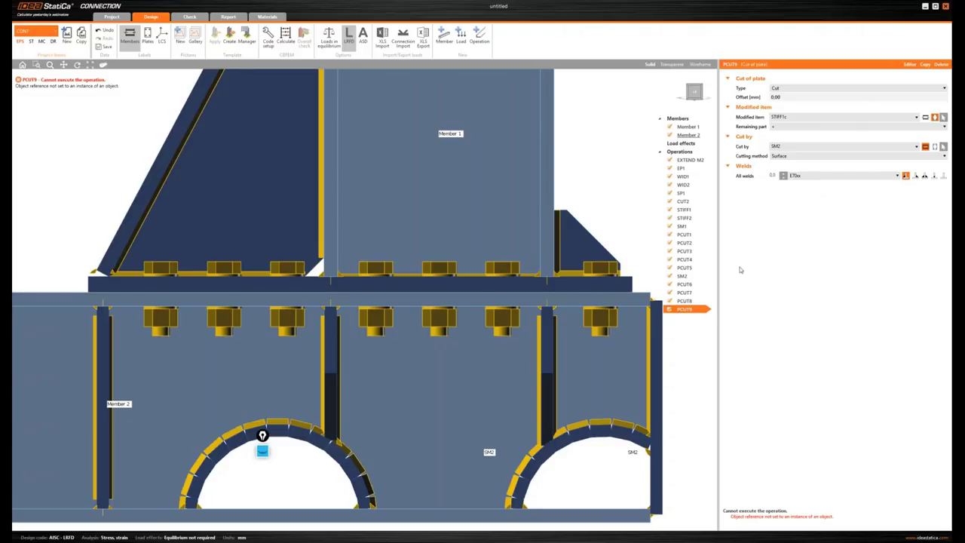
click(604, 432)
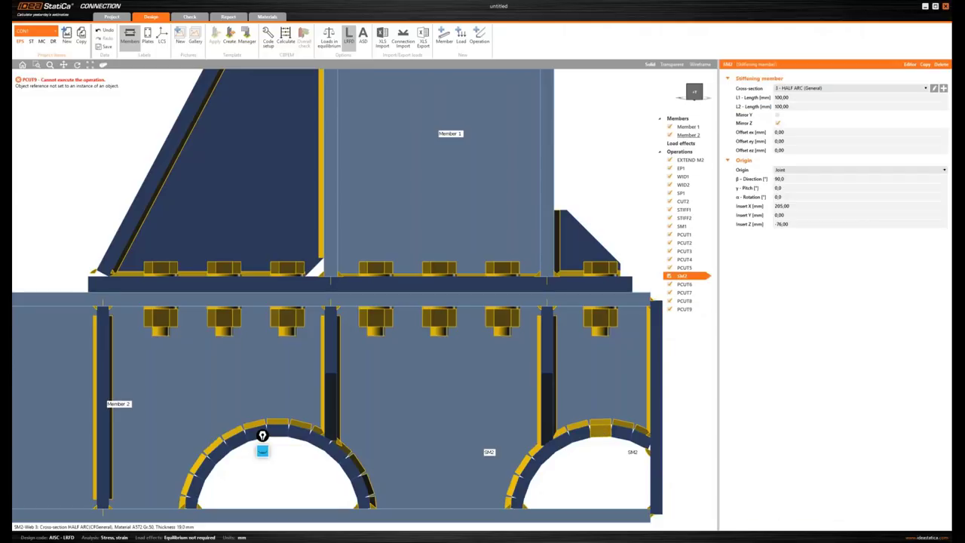
click(741, 224)
text(-)
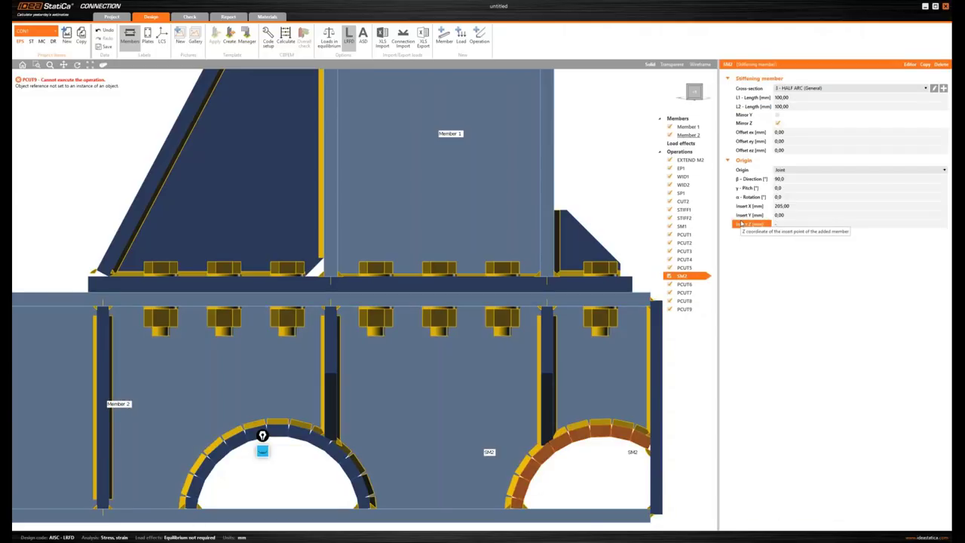
text(75)
key(Return)
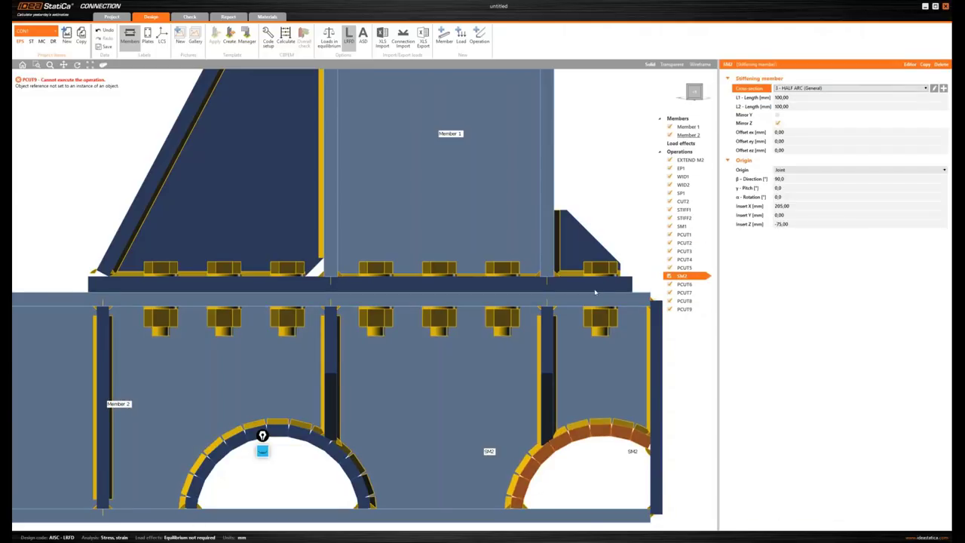
click(698, 96)
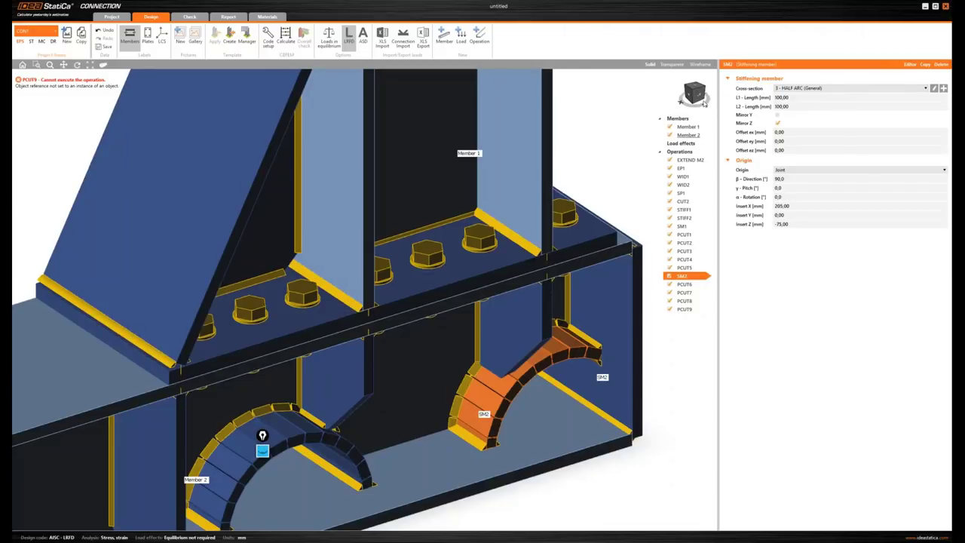
Re-confirm SM2's Insert Z at -75 mm, then show stiffener STIFF1's settings.
click(698, 96)
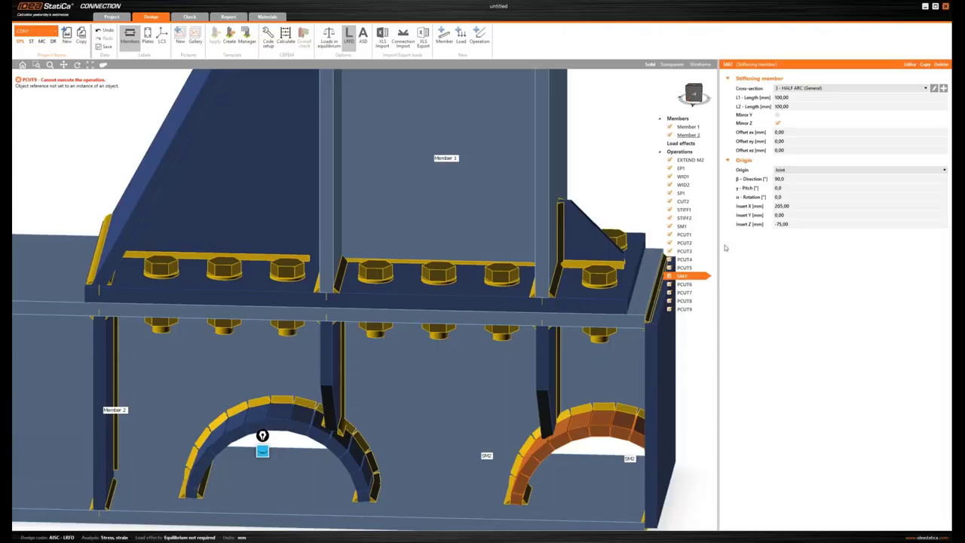
click(684, 309)
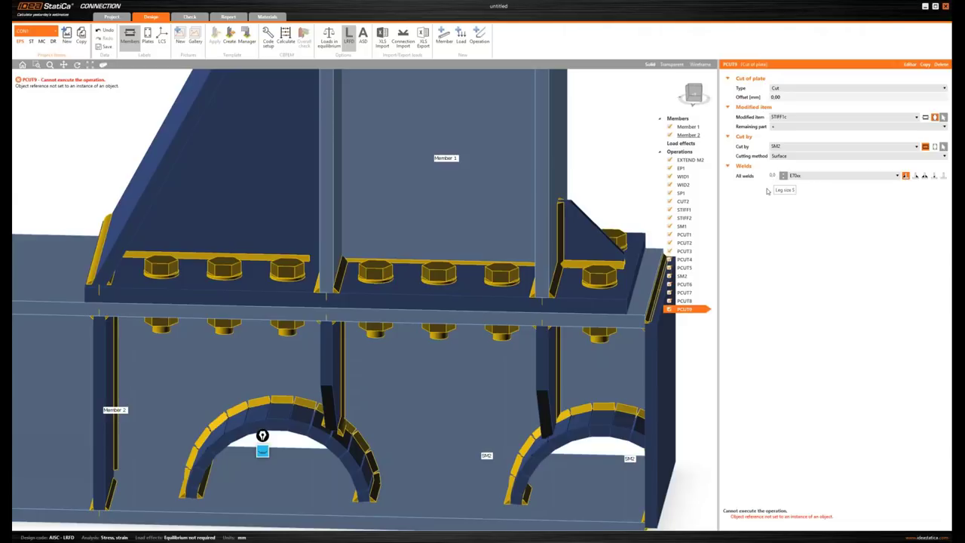
click(596, 425)
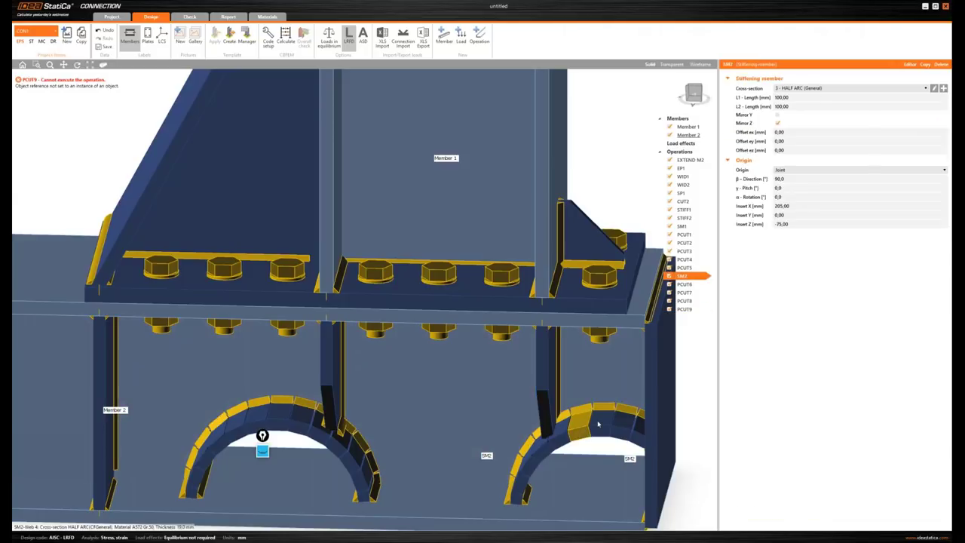
scroll(748, 224, up, 1)
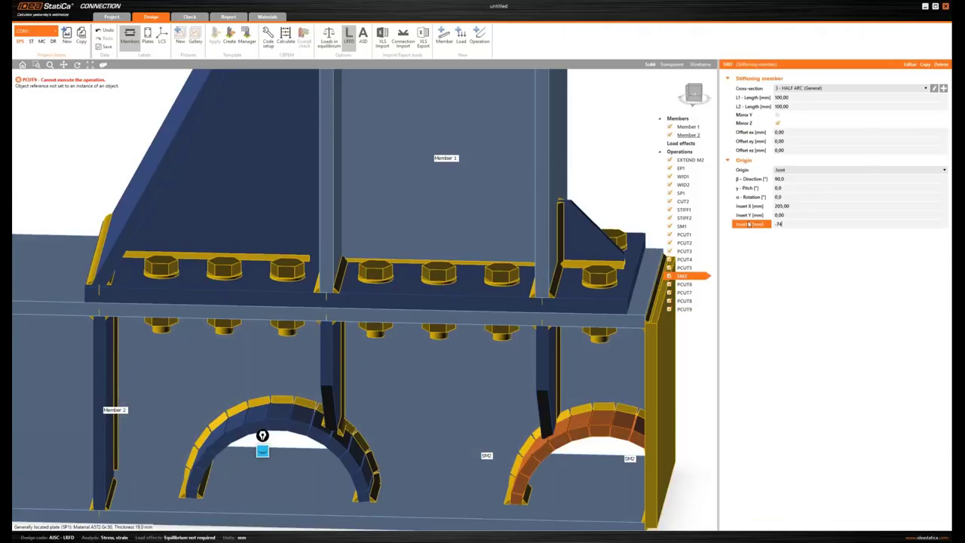
click(753, 224)
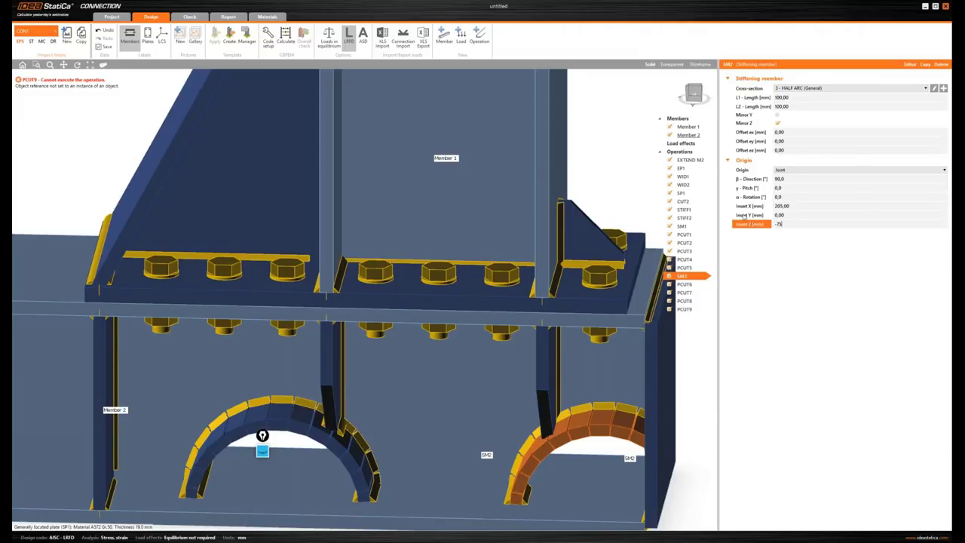
key(Return)
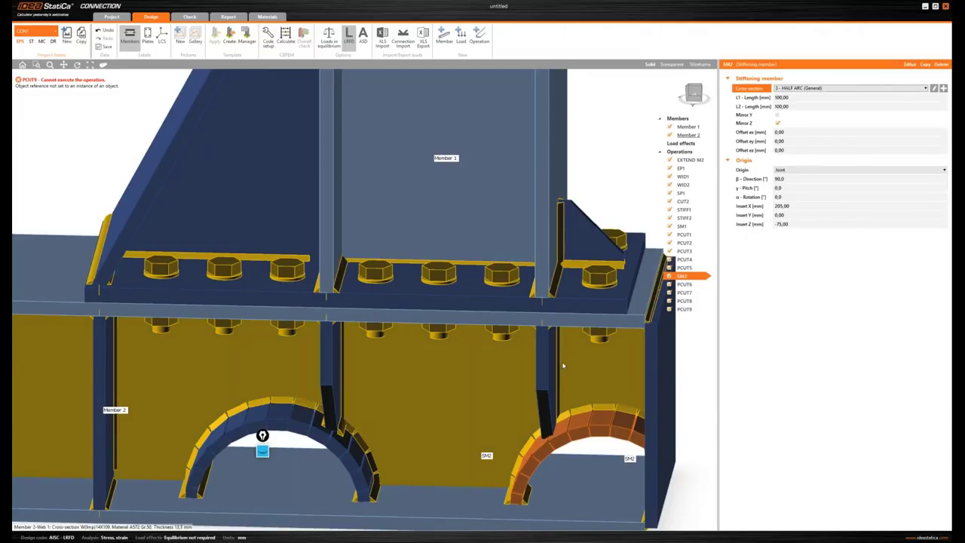
click(548, 385)
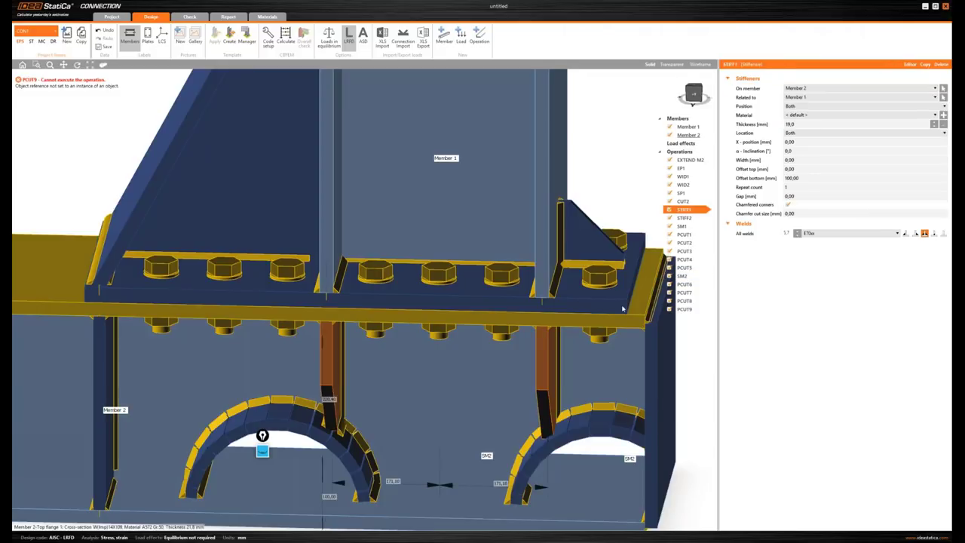
Try a 95 mm bottom offset on STIFF1, restore it to 100 mm, and reselect SM2.
click(762, 176)
text(95)
key(Return)
click(758, 175)
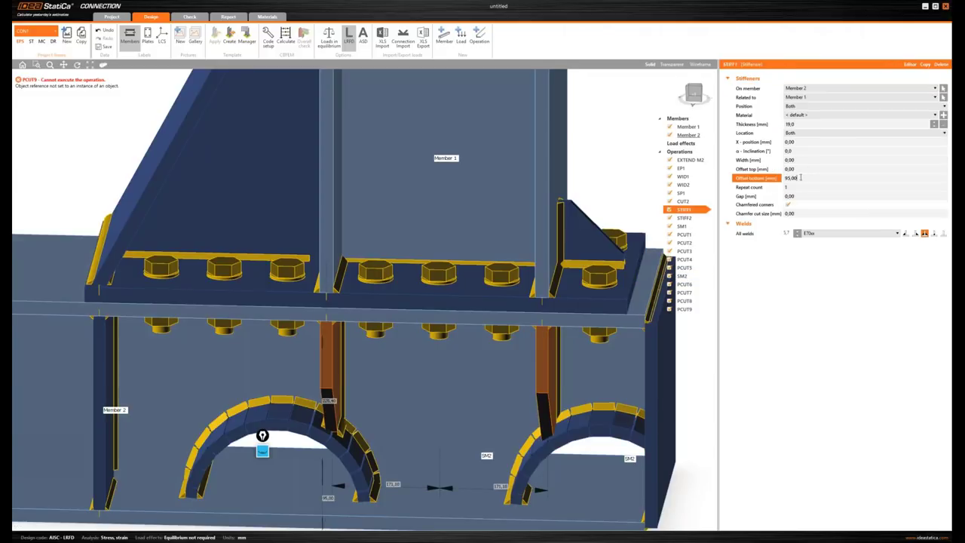
text(100)
key(Tab)
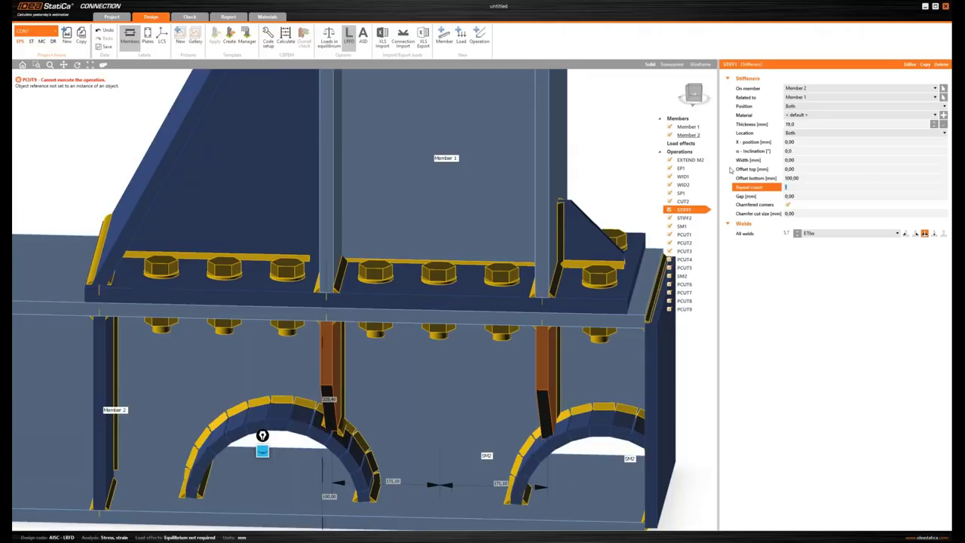
click(693, 94)
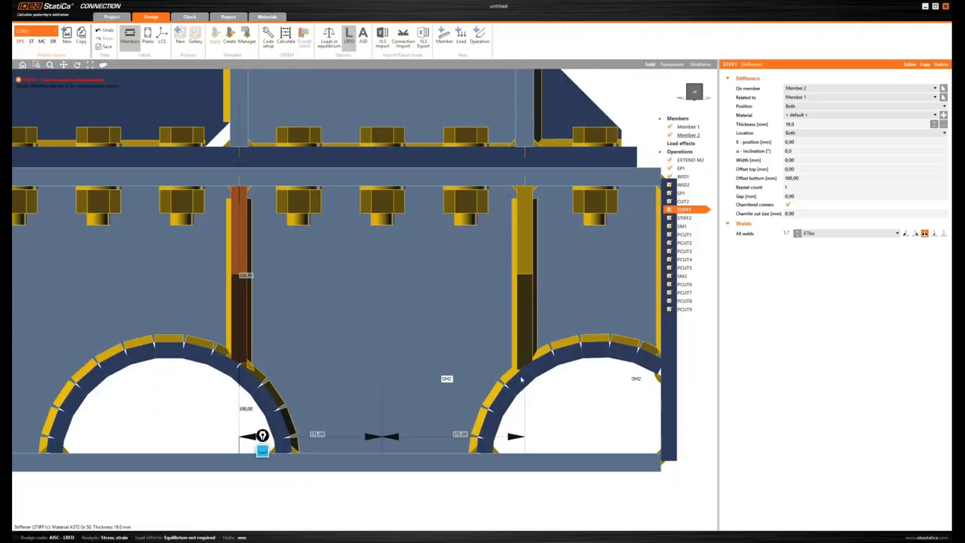
click(564, 356)
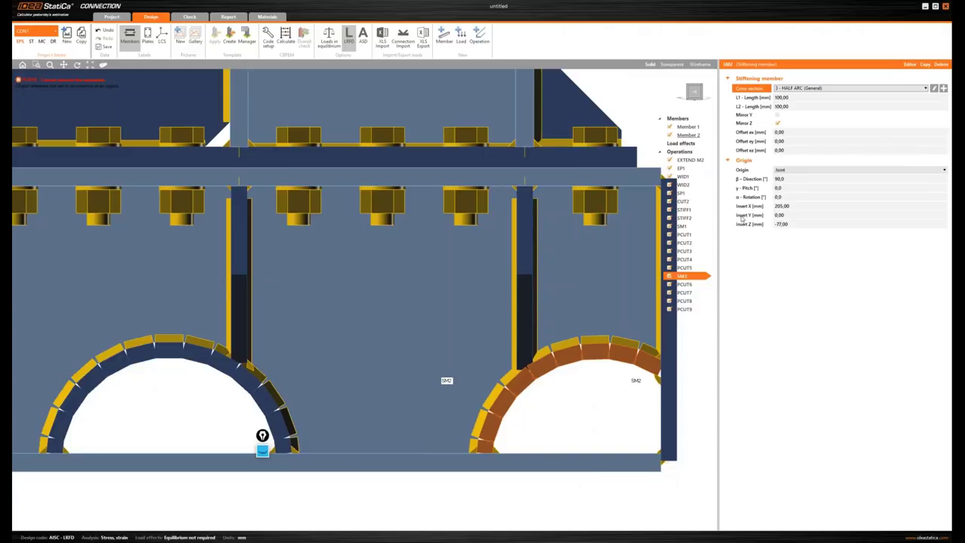
Re-confirm SM2's Insert Z of -75 mm and return to a front view of the joint.
click(611, 230)
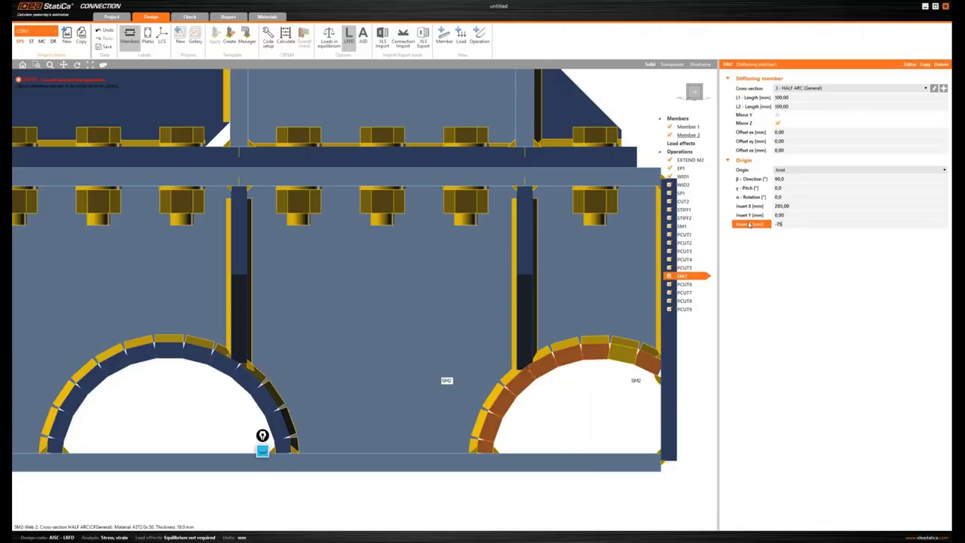
key(Return)
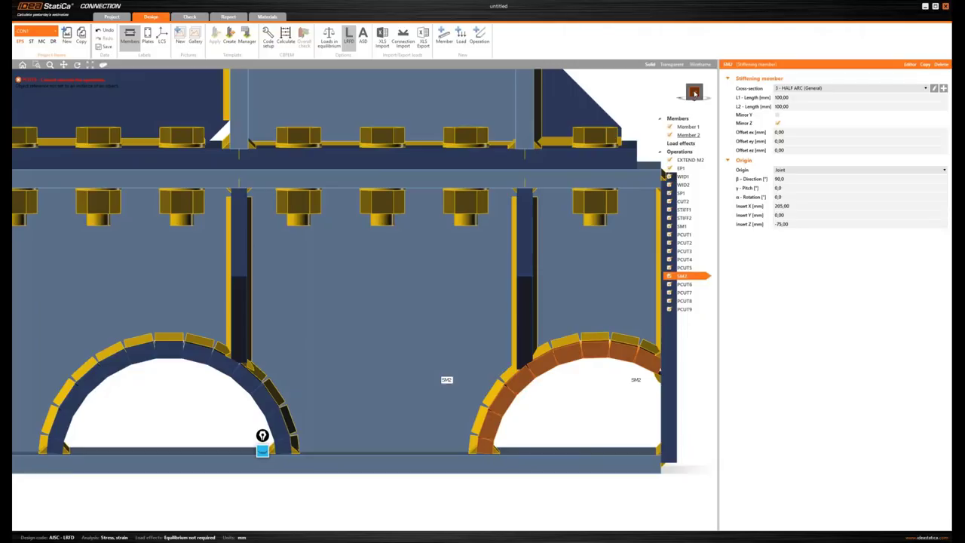
drag(693, 92, 693, 95)
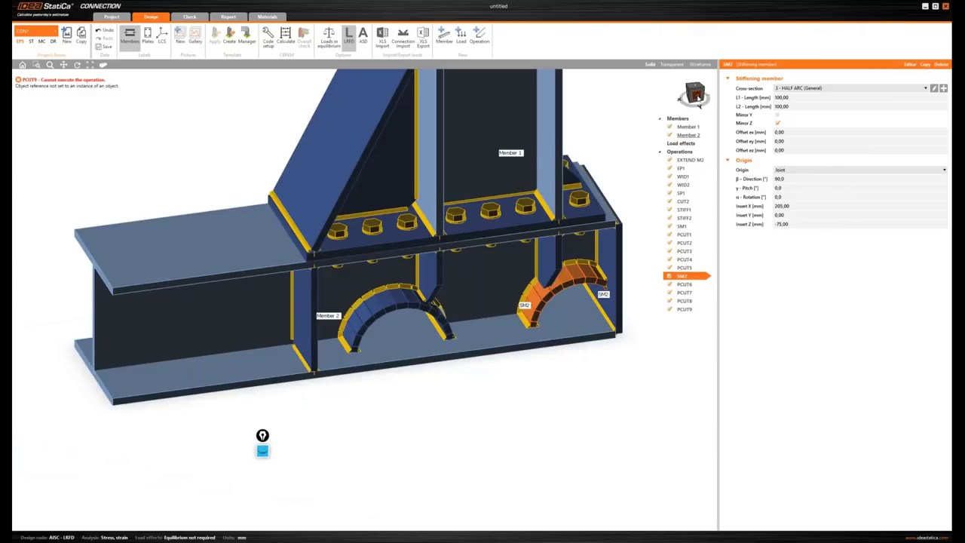
drag(698, 98, 694, 99)
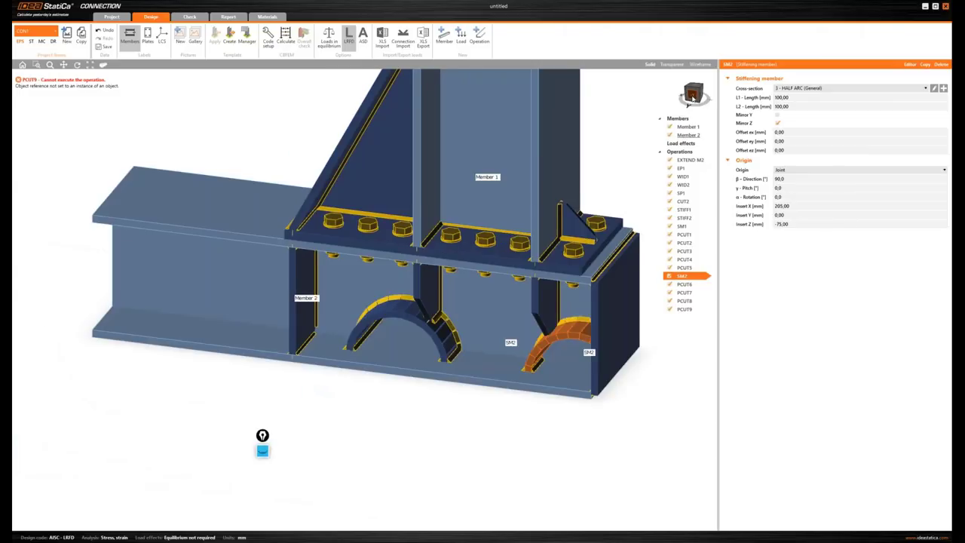
click(693, 98)
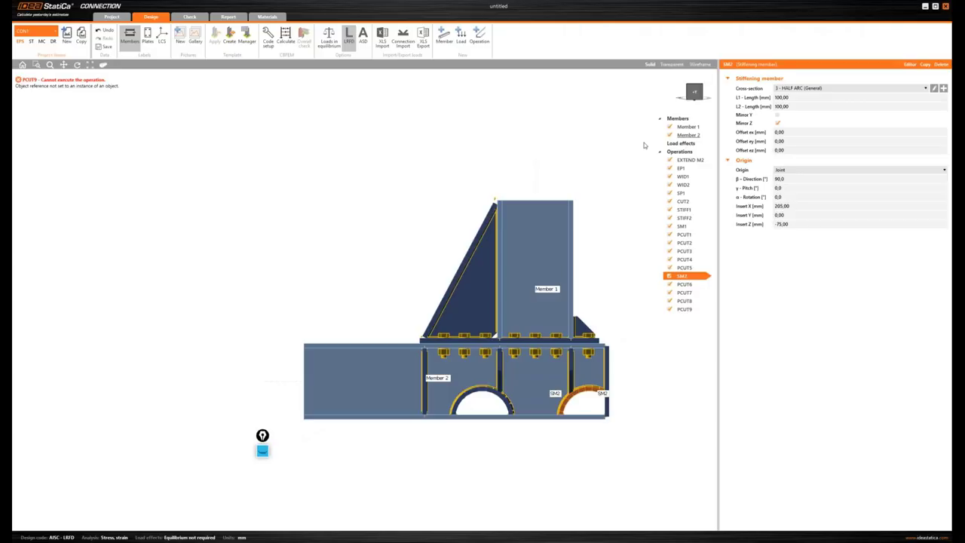
Add load effect LE1 with Vz -397 kN and My 538 kNm at Member 1's end.
right_click(686, 144)
click(706, 150)
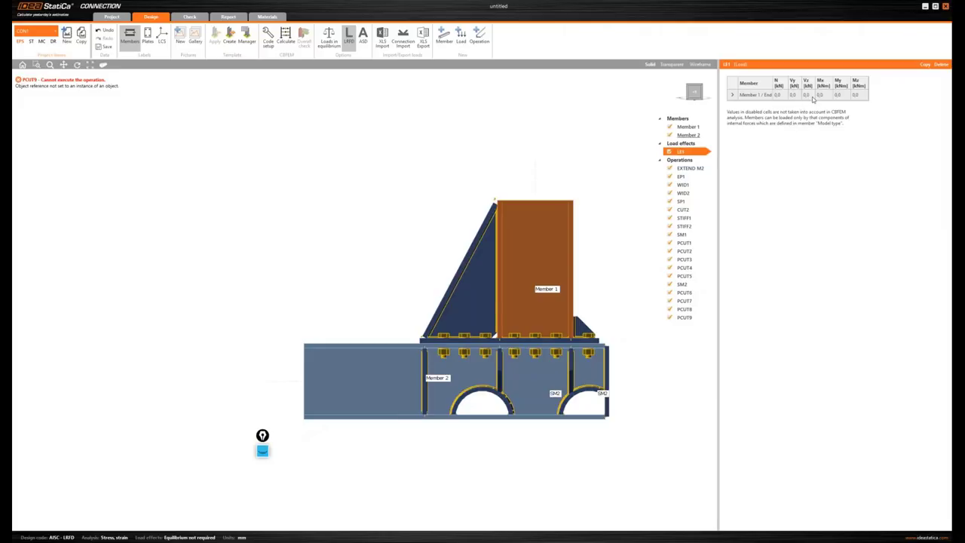
click(808, 95)
text(-397)
click(842, 95)
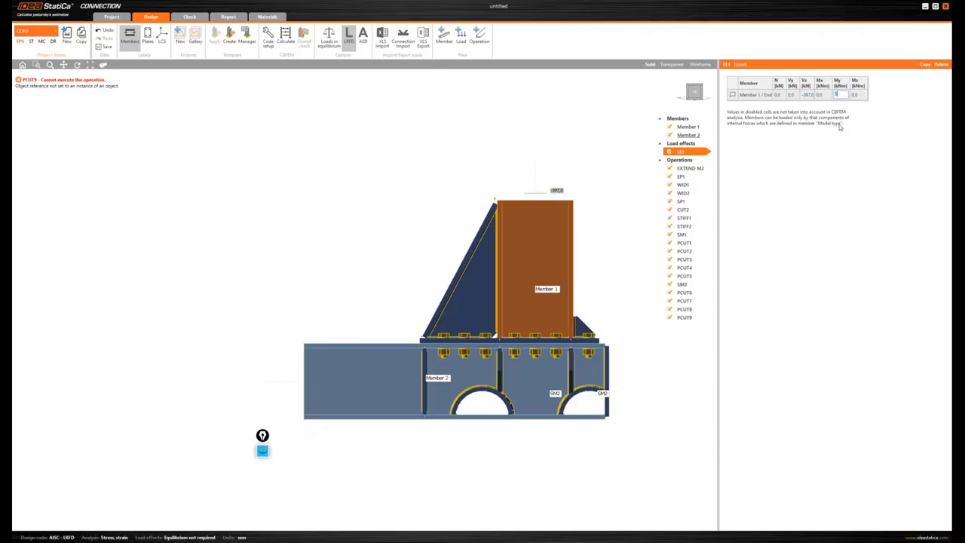
text(538)
key(Tab)
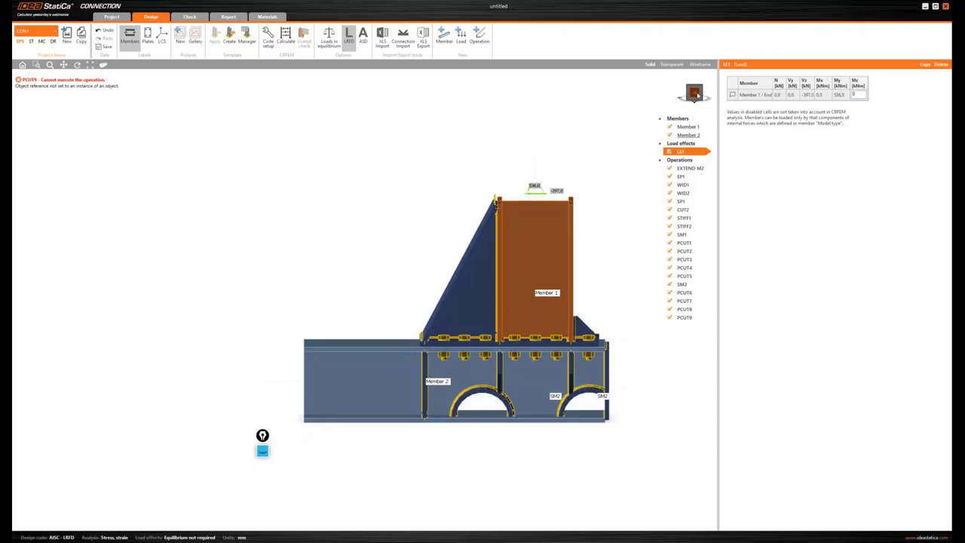
click(697, 94)
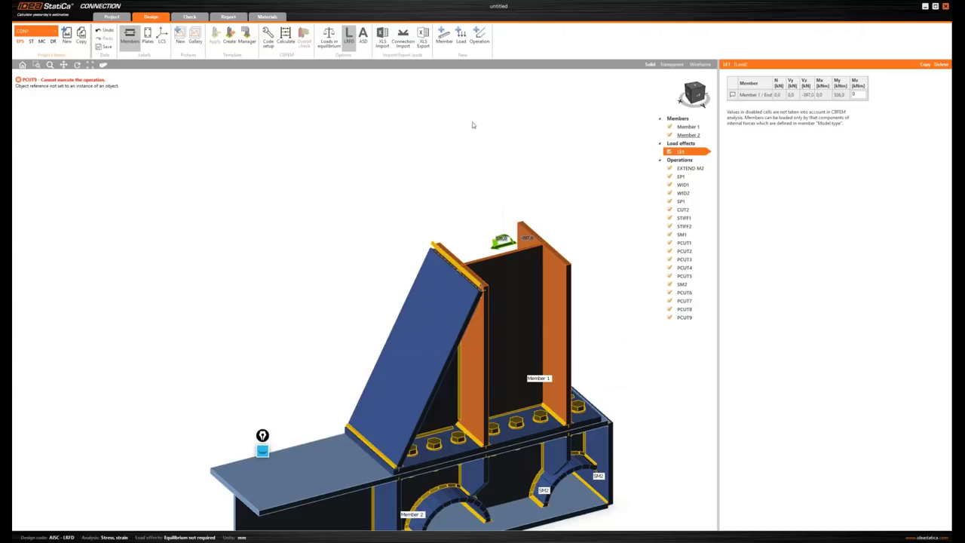
middle_drag(308, 113, 283, 93)
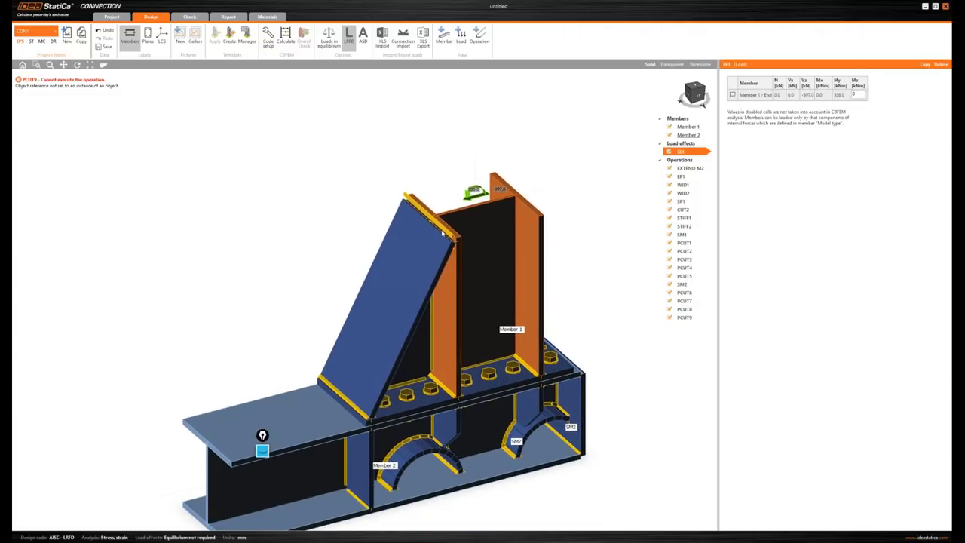
Disable the failing PCUT9 operation and review the model from other view angles.
click(668, 318)
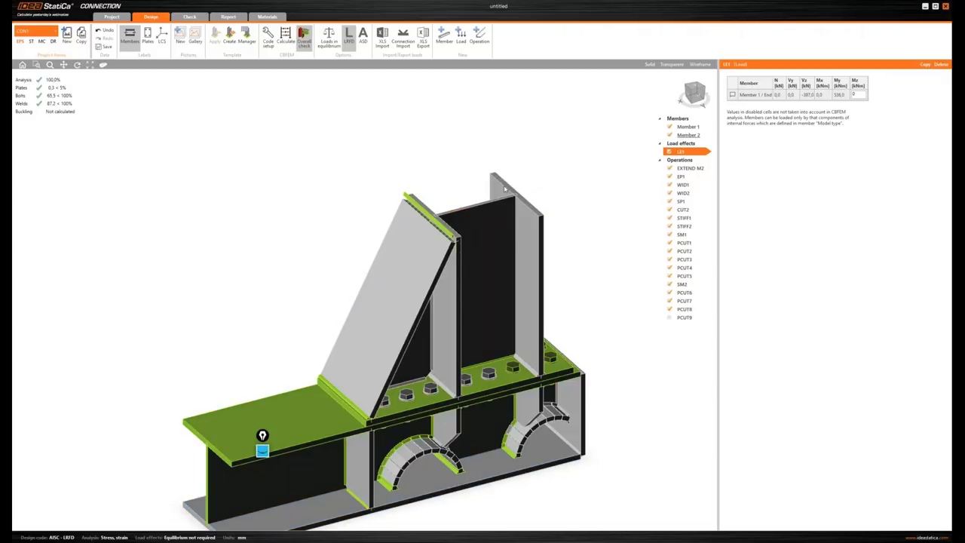
scroll(491, 221, down, 3)
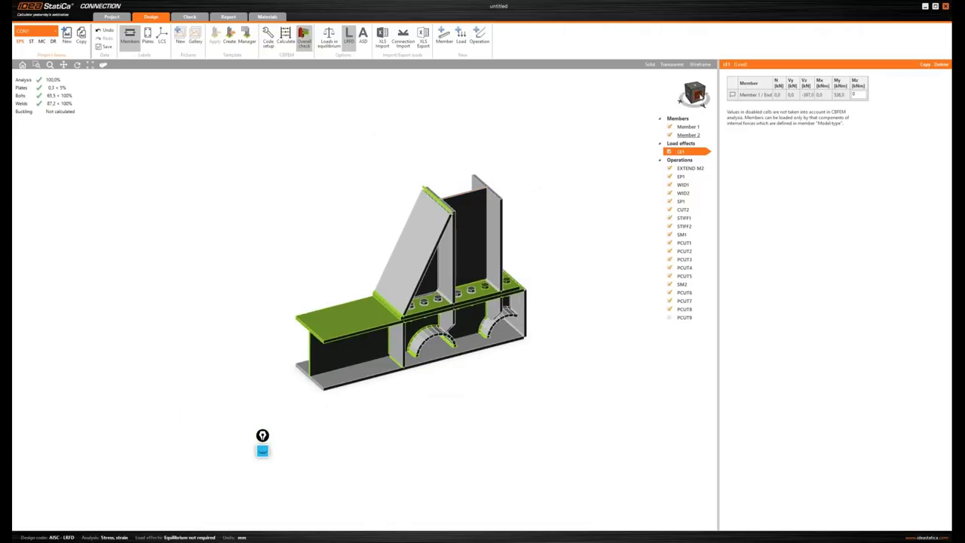
click(698, 96)
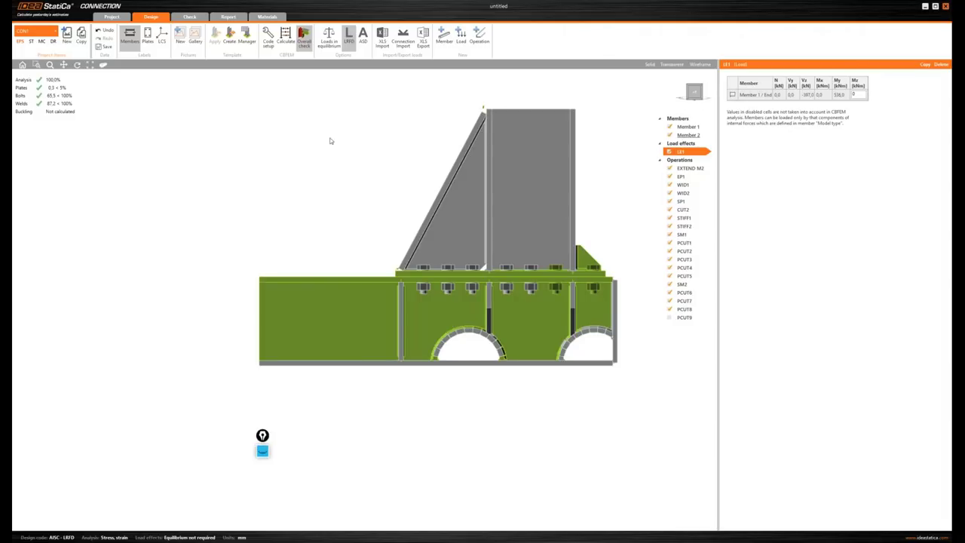
click(698, 96)
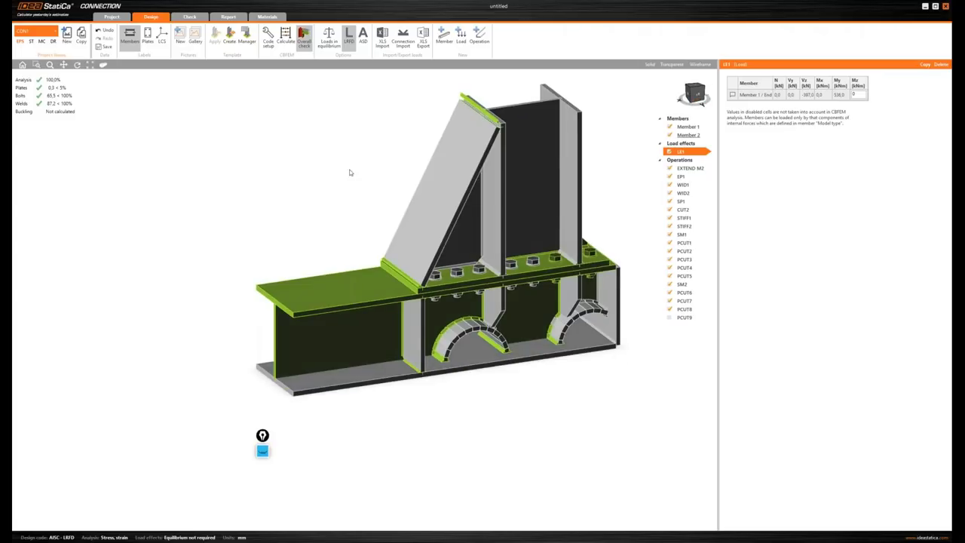
middle_drag(349, 173, 306, 194)
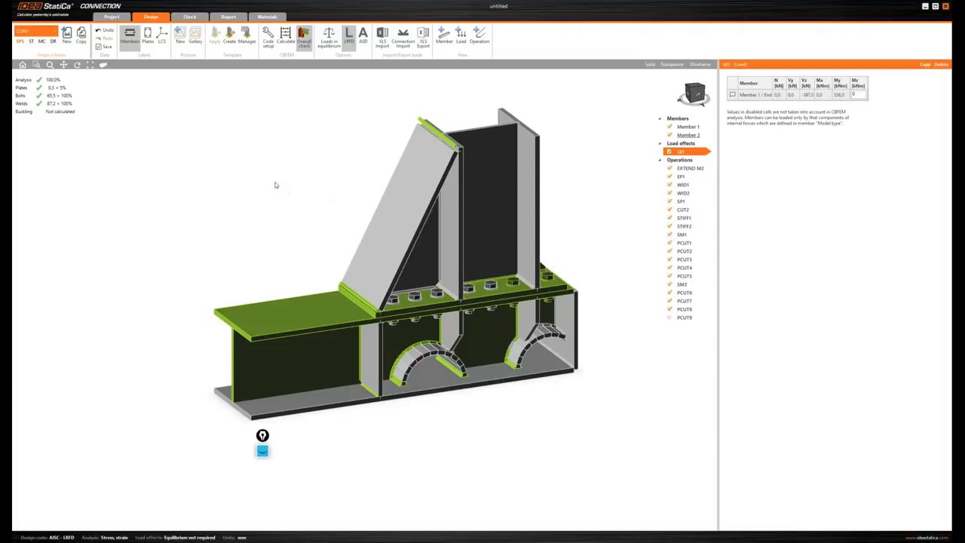
Set project item CON1 ST to stiffness analysis (ST) and return to the design view.
click(110, 16)
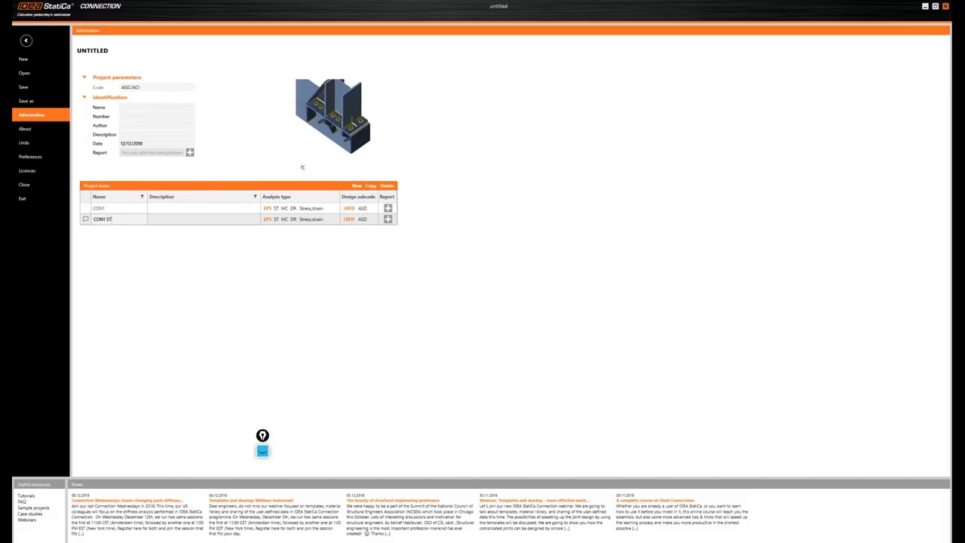
key(Tab)
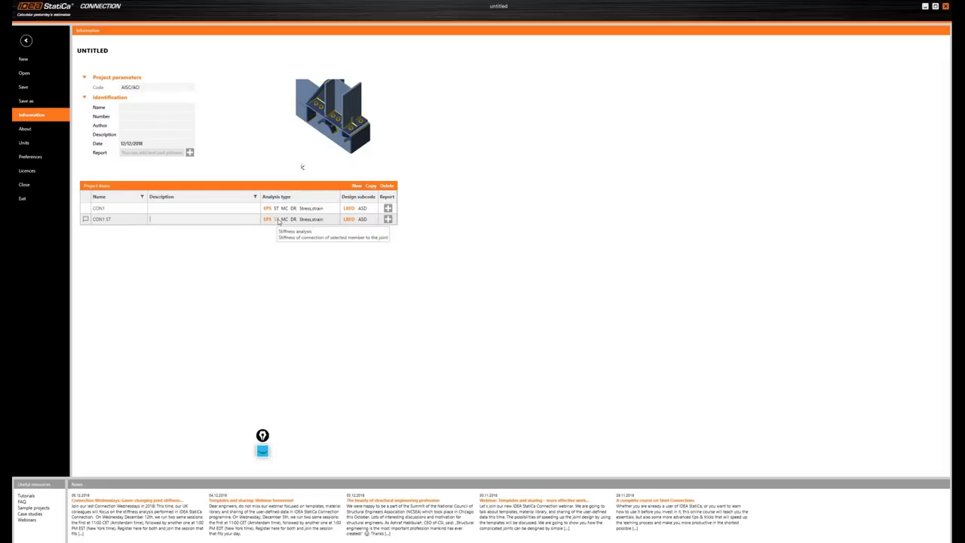
key(Return)
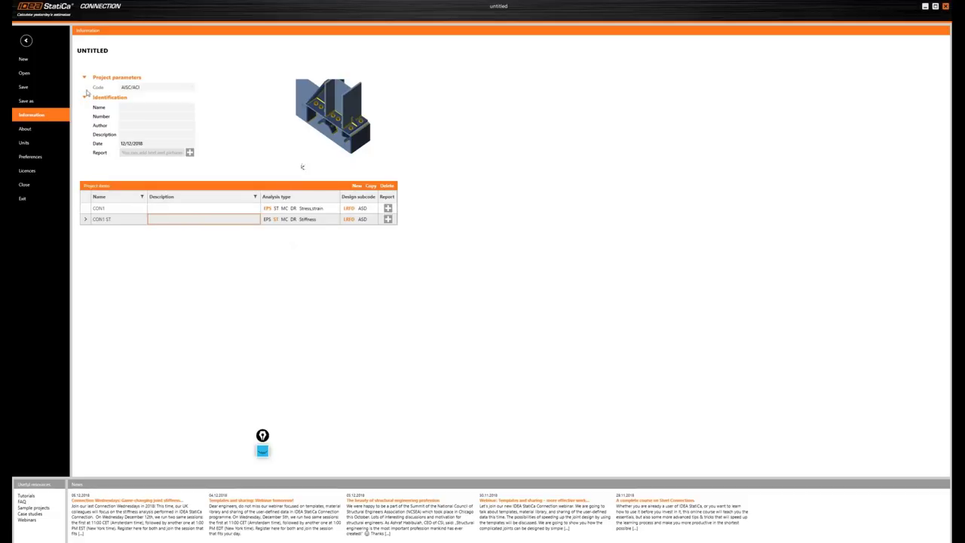
click(30, 42)
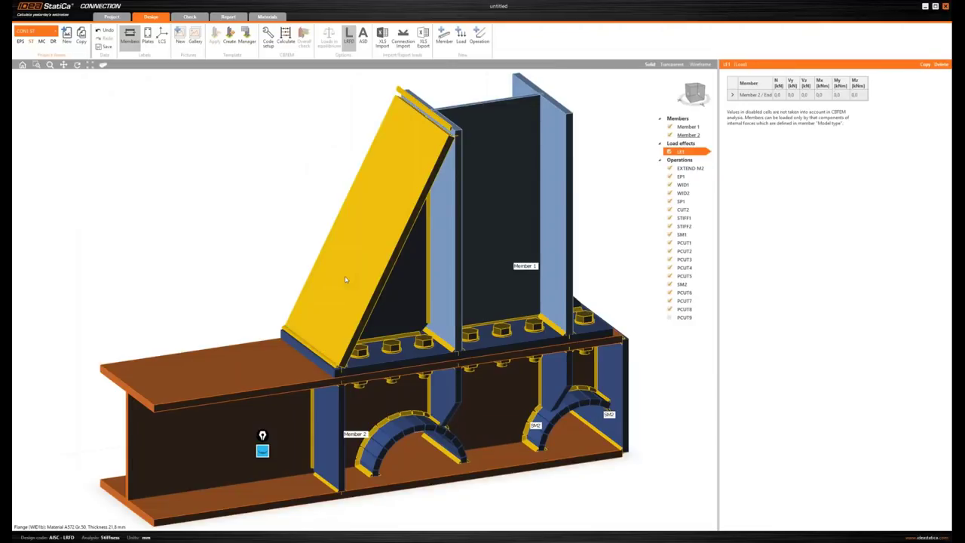
Set Member 1's theoretical lengths for My and Mz to 10 m.
scroll(487, 213, down, 2)
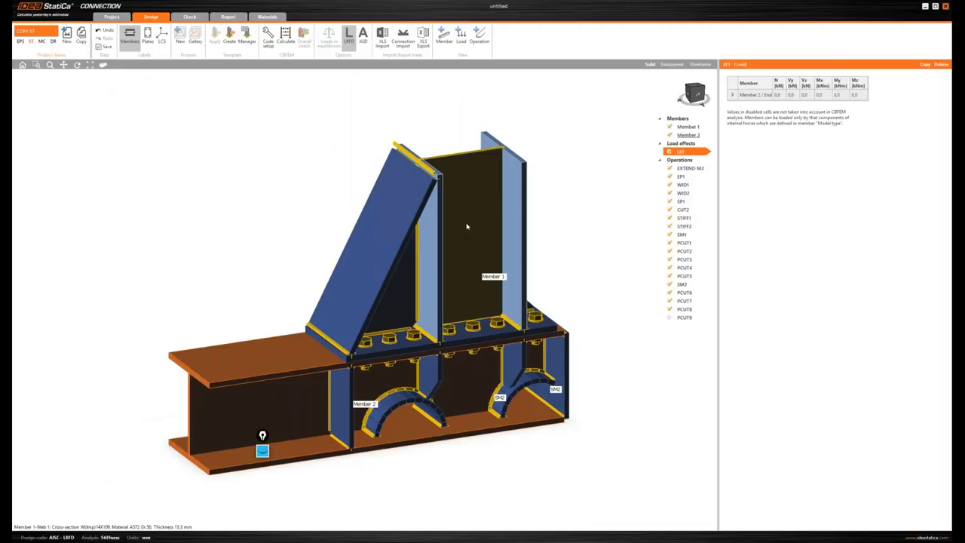
right_click(466, 226)
click(550, 267)
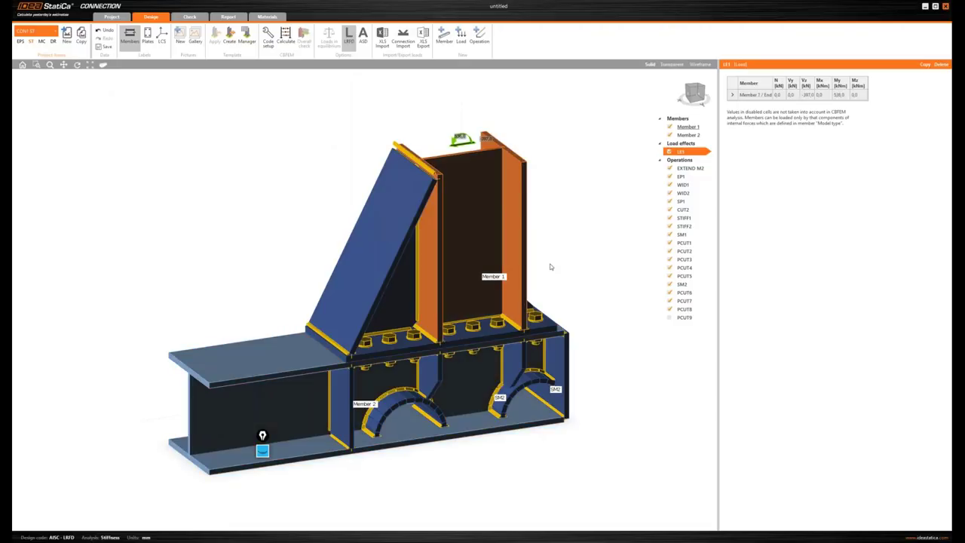
click(480, 243)
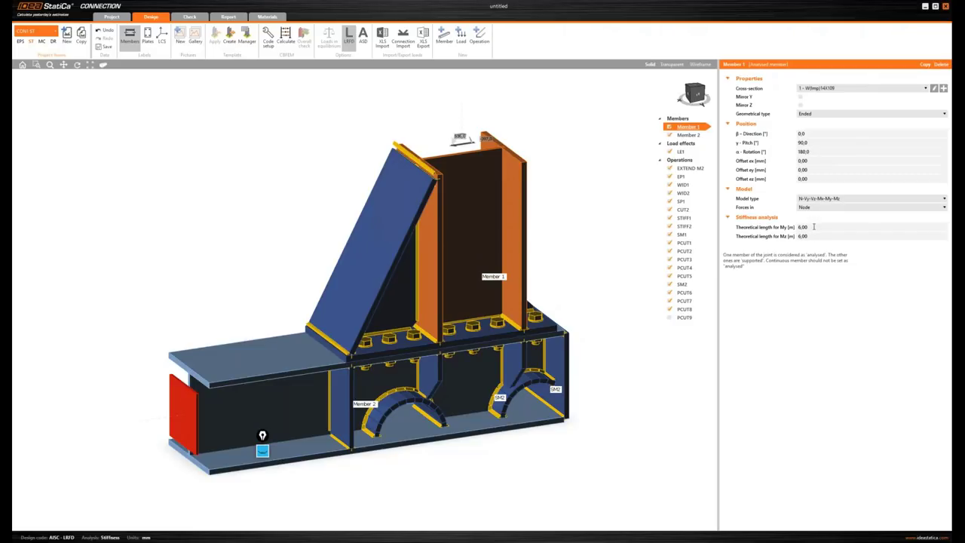
click(757, 227)
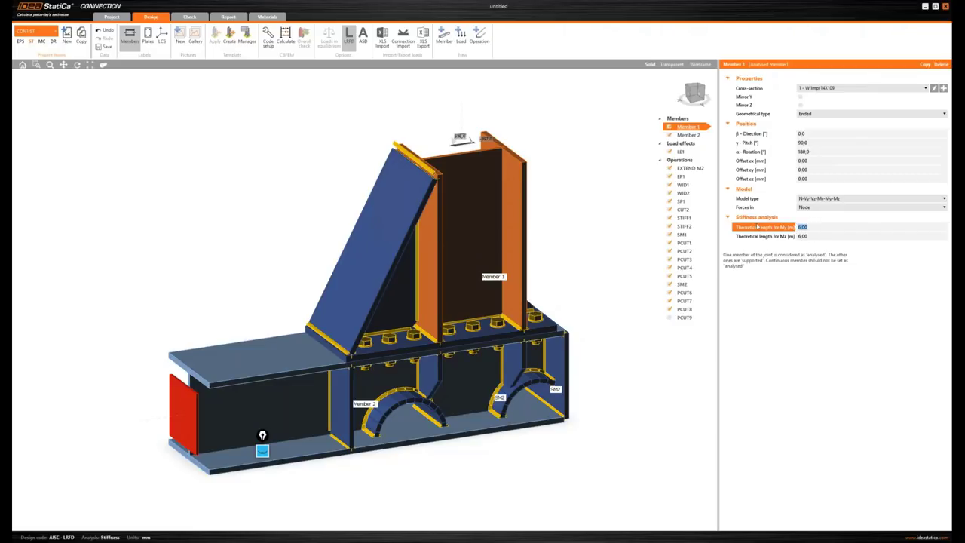
text(10)
click(775, 235)
text(10)
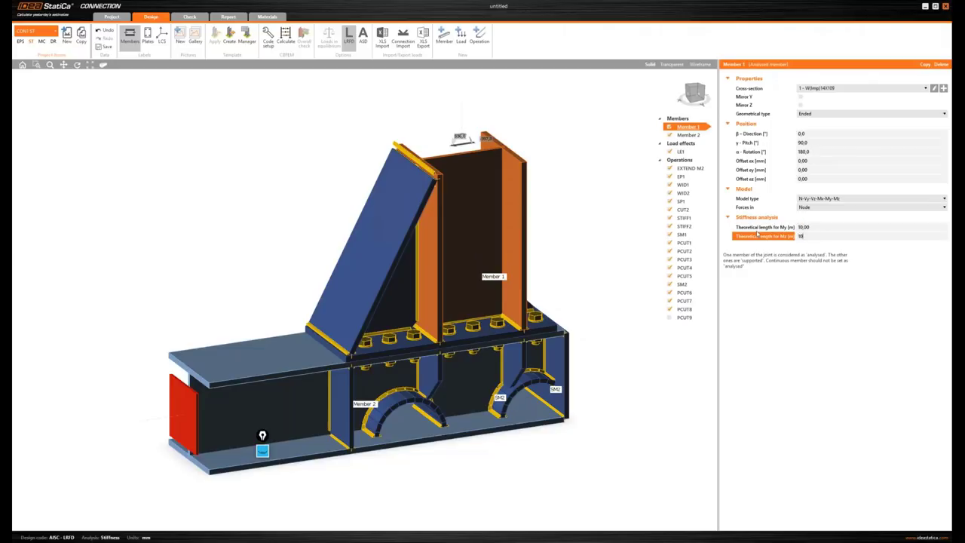
key(Return)
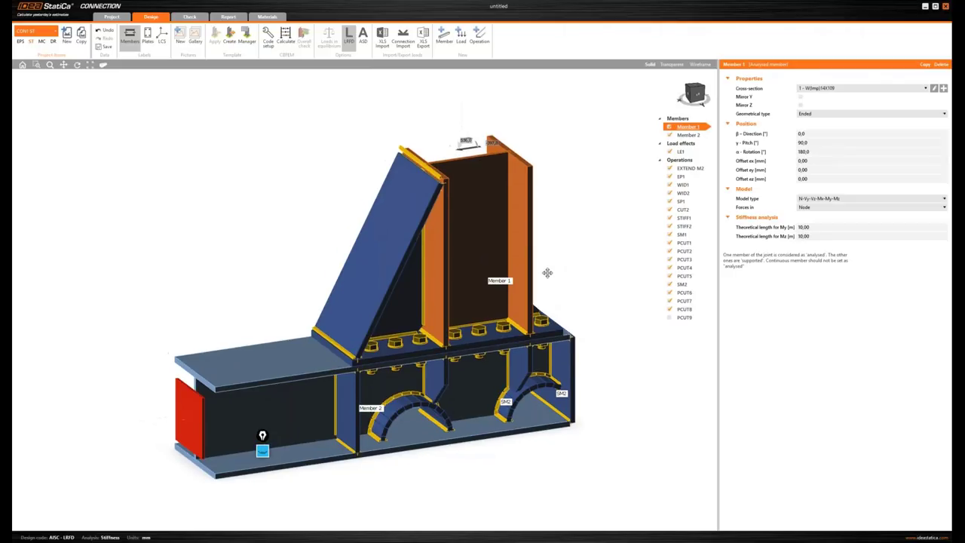
middle_drag(547, 273, 562, 287)
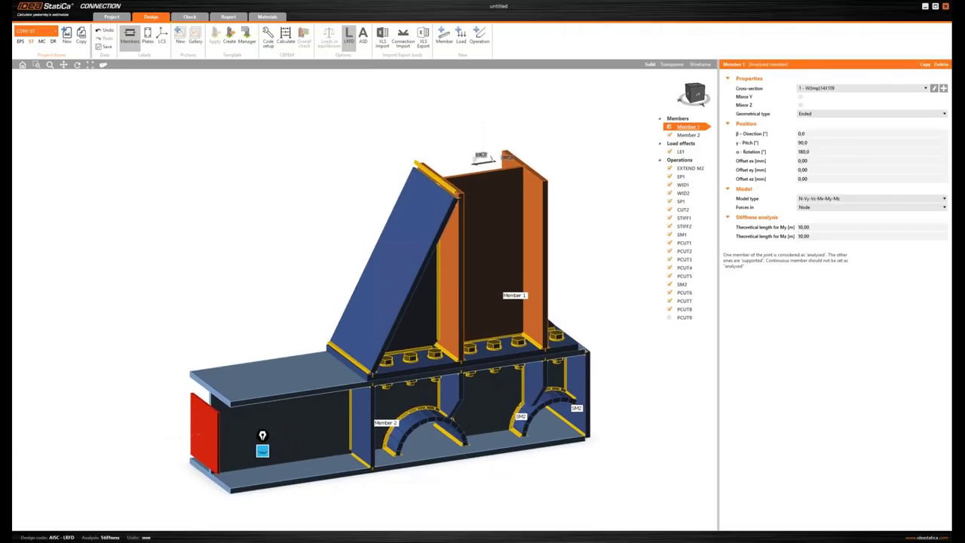
Set load effect LE1's Vz and Mx to 0, then calculate CON1 ST.
click(681, 153)
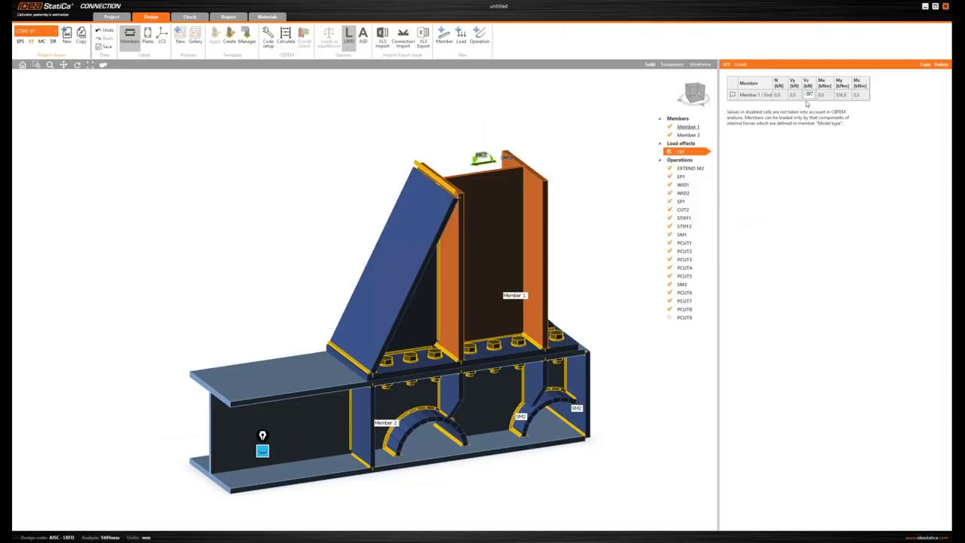
click(805, 95)
text(0)
key(Tab)
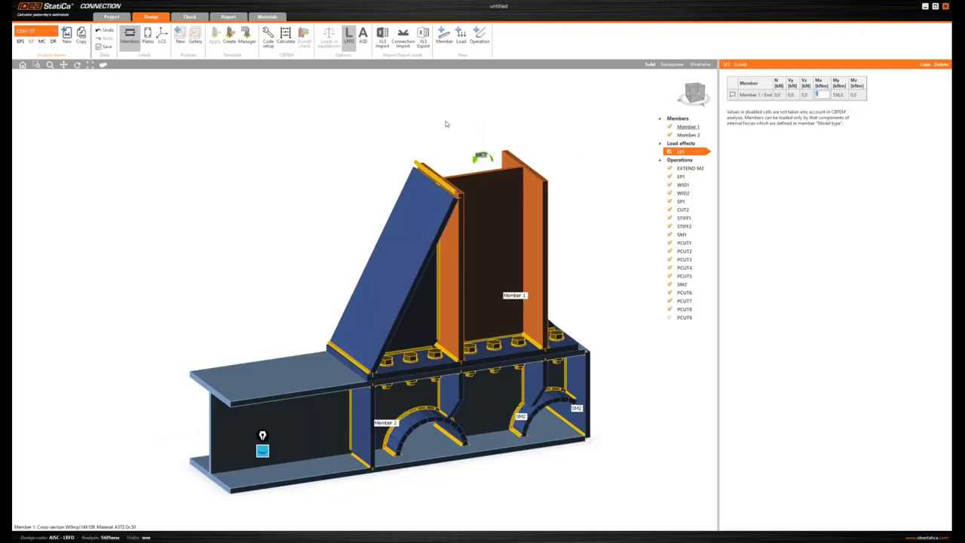
text(0)
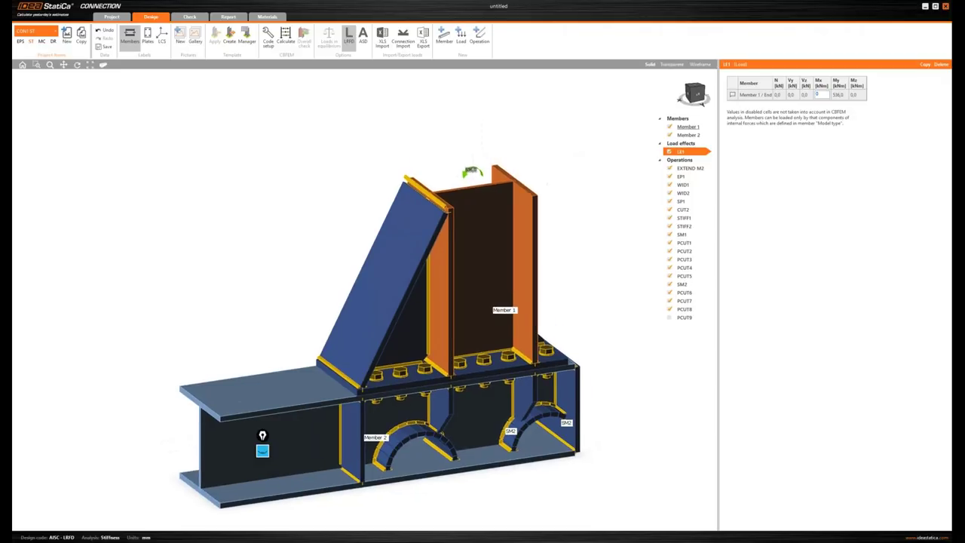
click(285, 35)
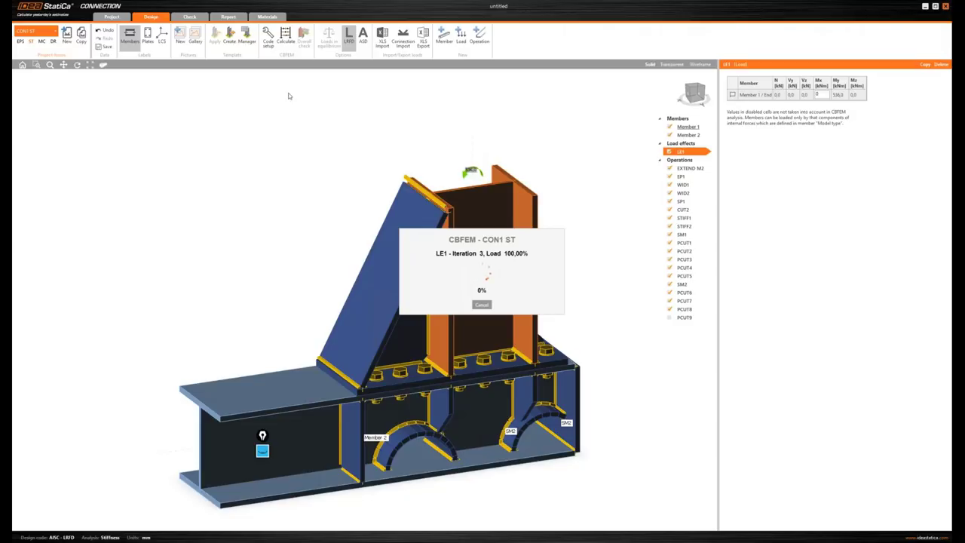
In the solved model, show and enlarge Member 1's rotational stiffness diagram (Rigid, Mj,Rd 577.9 kNm).
key(alt+Tab)
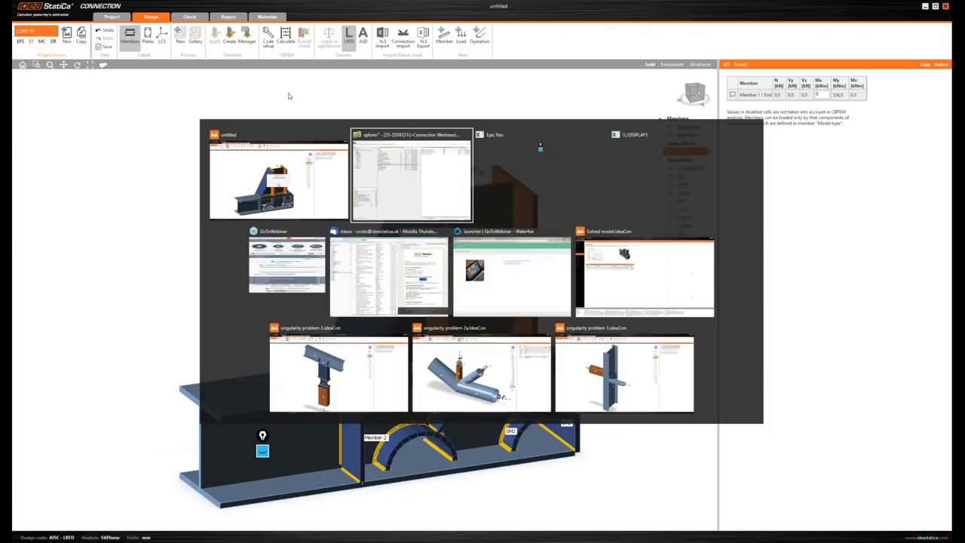
key(alt+Tab)
key(alt+Tab)
key(alt+Tab)
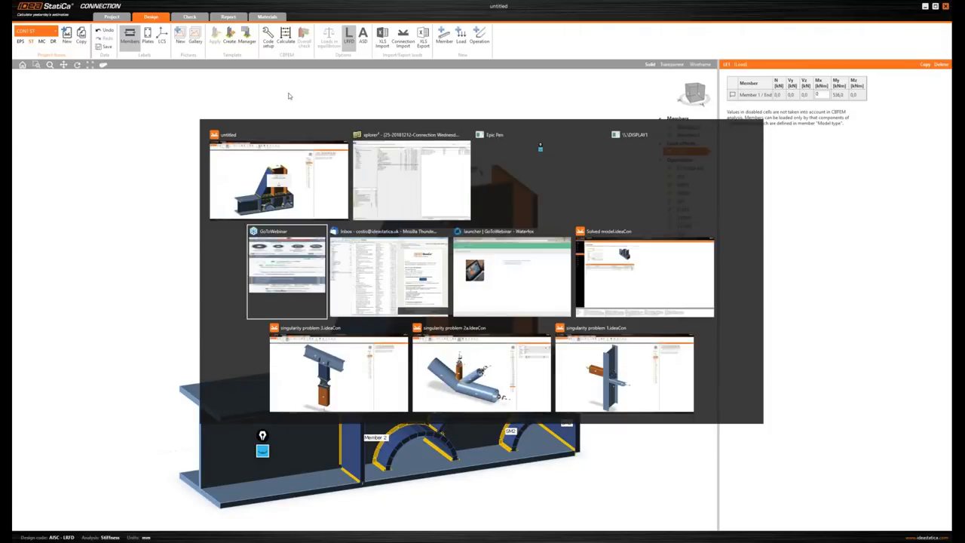
key(alt+Tab)
key(alt+Tab)
key(alt+Tab)
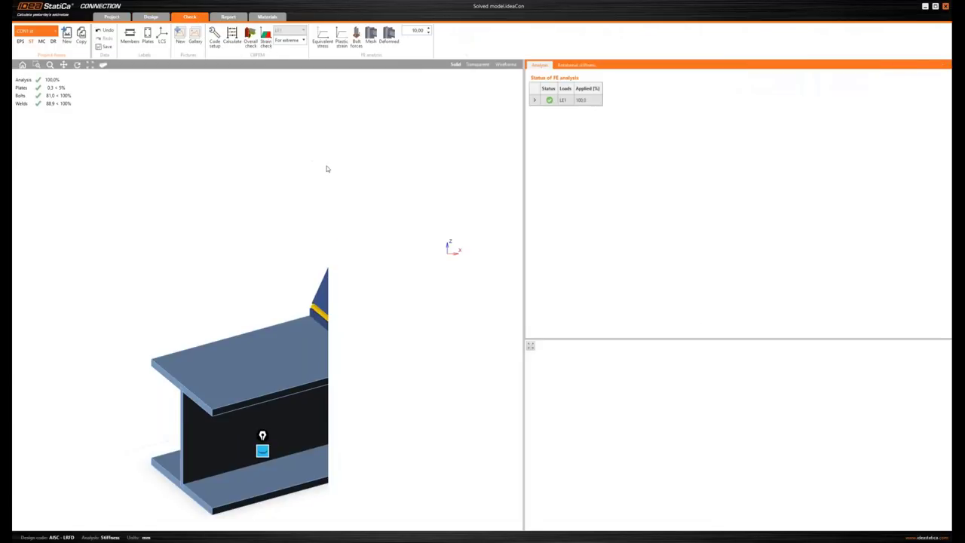
click(575, 66)
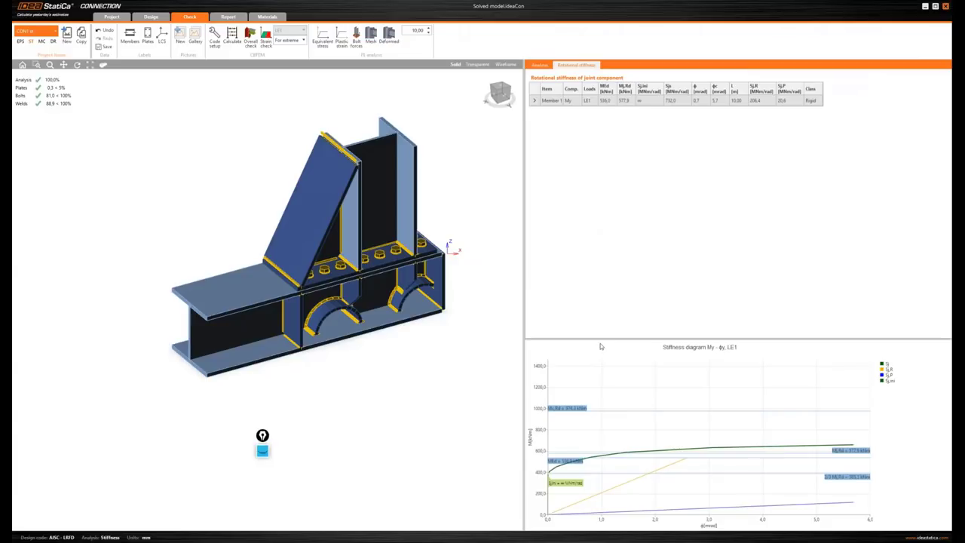
drag(603, 339, 603, 279)
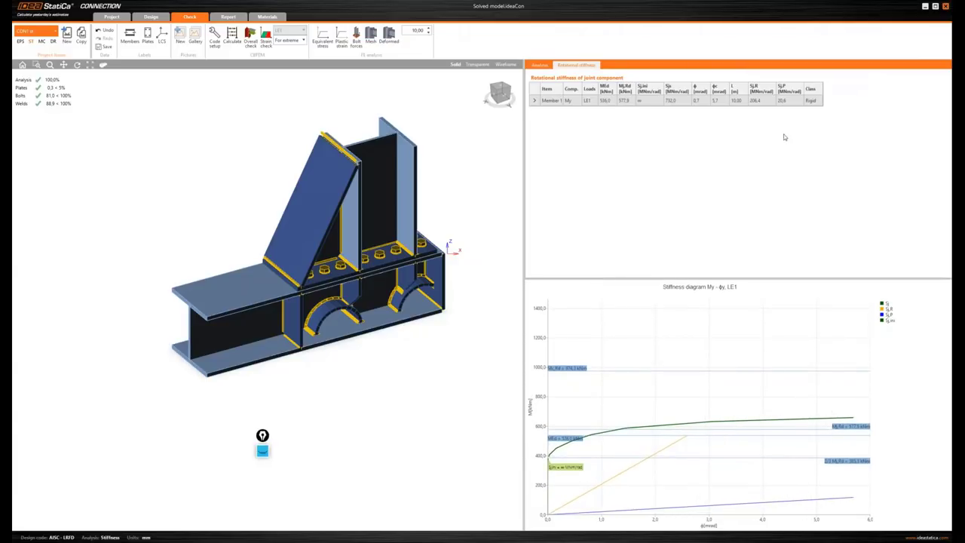
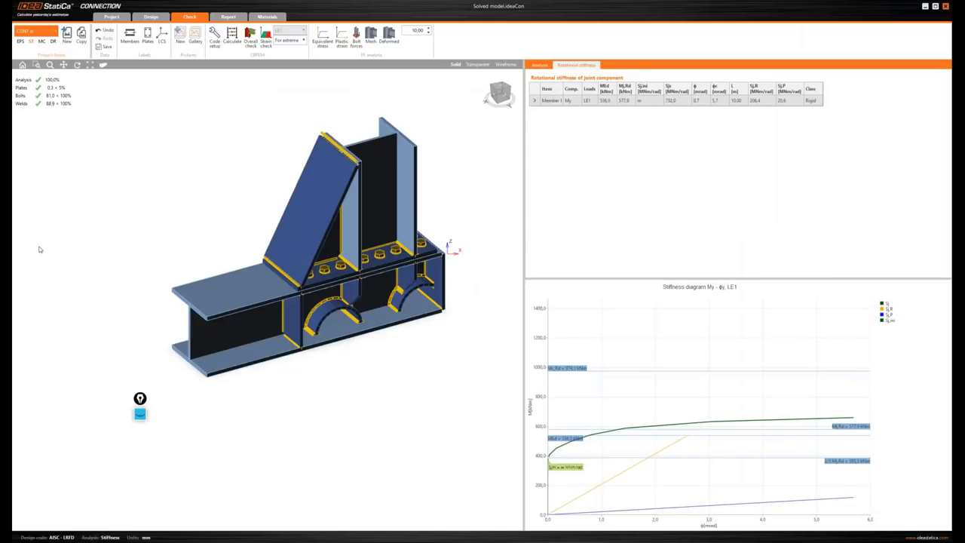
View the solved model's Rigid rotational stiffness table and the My–φy stiffness diagram for LE1.
mouse_move(959, 238)
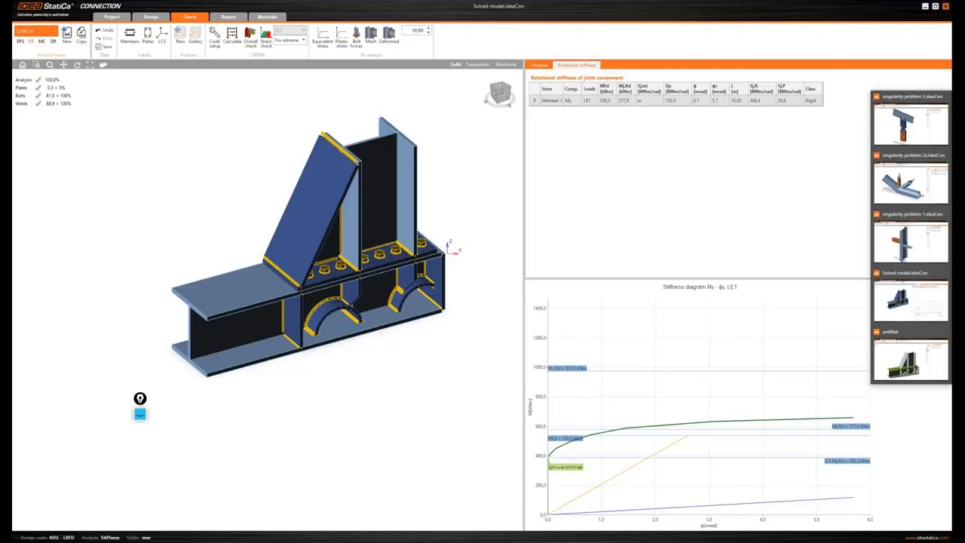
Bring up the singularity problem 1 project, orbit it, and calculate; it fails with a singularity error.
click(920, 249)
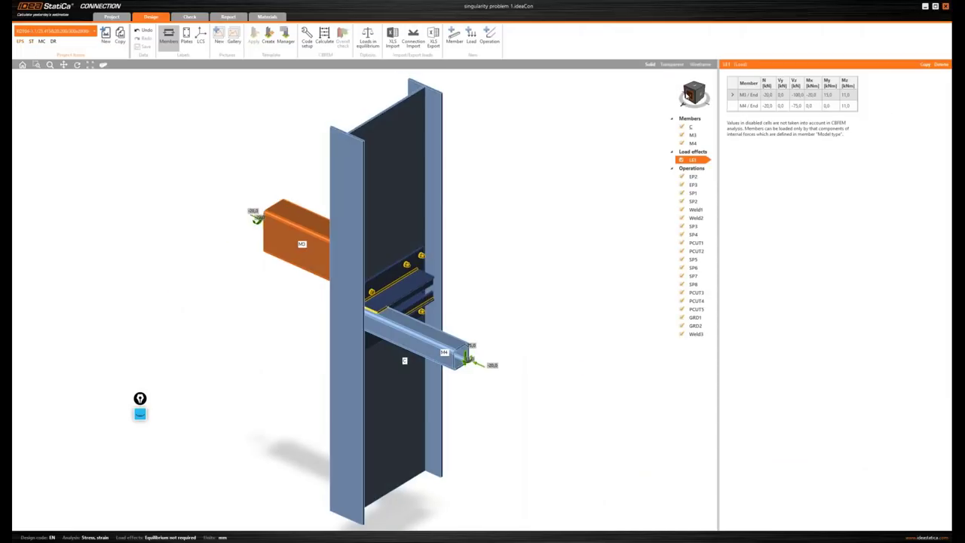
right_drag(339, 196, 500, 193)
middle_drag(500, 194, 485, 216)
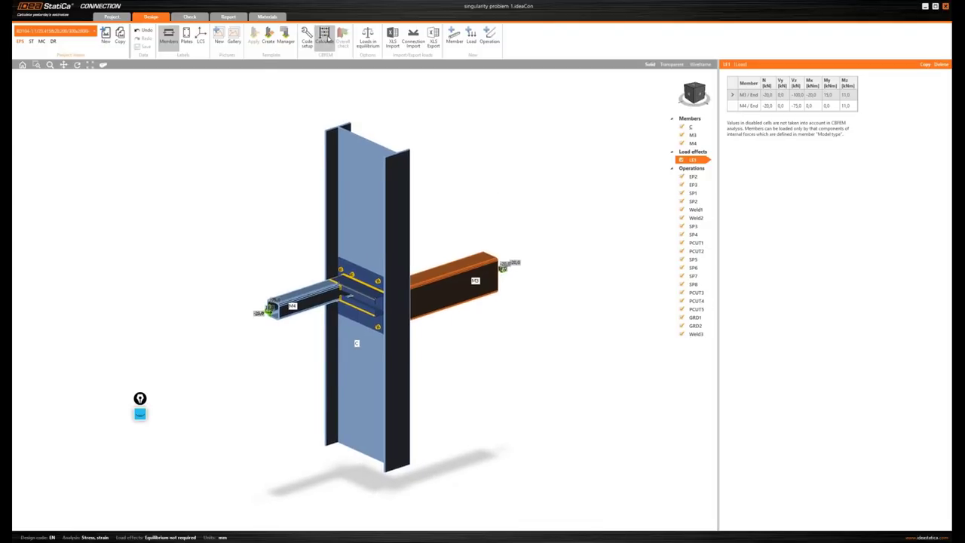
click(324, 36)
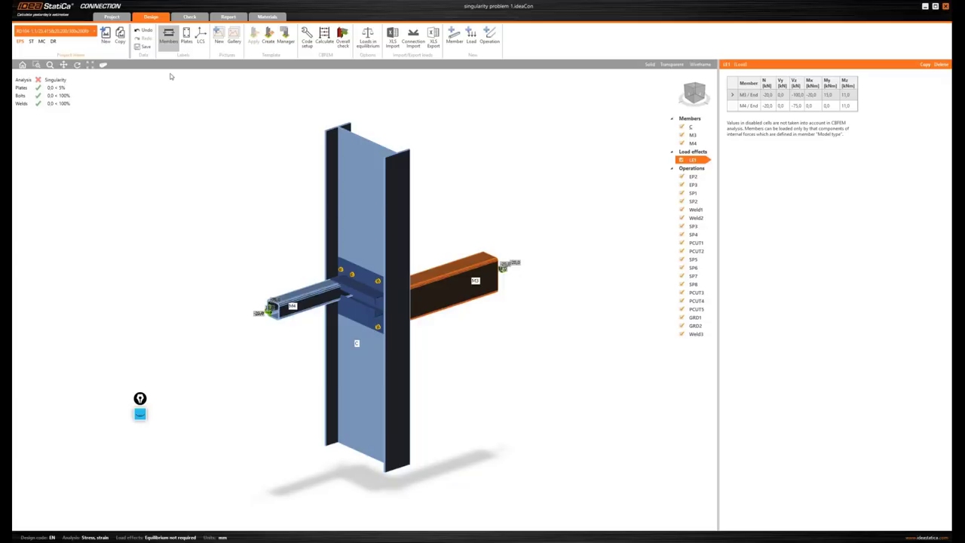
click(197, 18)
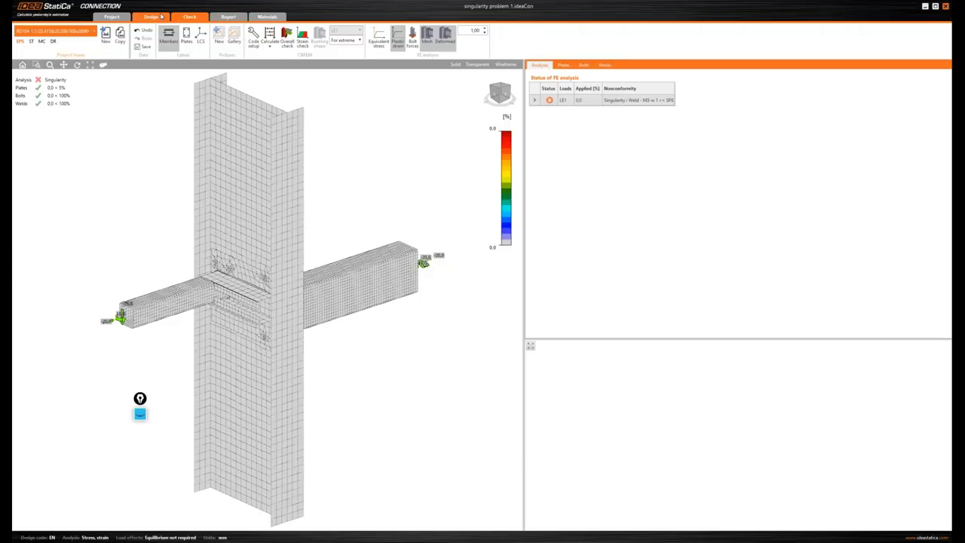
mouse_move(461, 99)
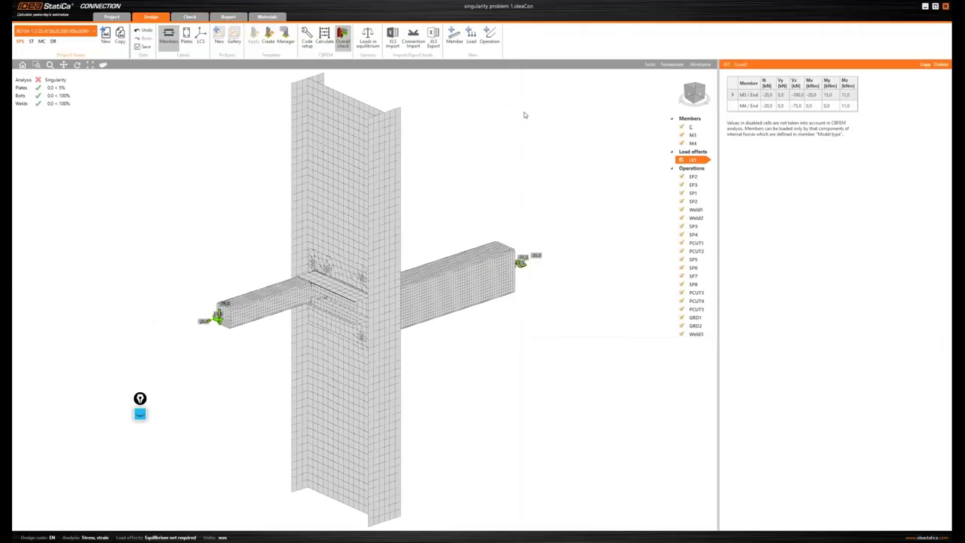
Turn the model to another standard view and show member and plate name labels.
click(667, 82)
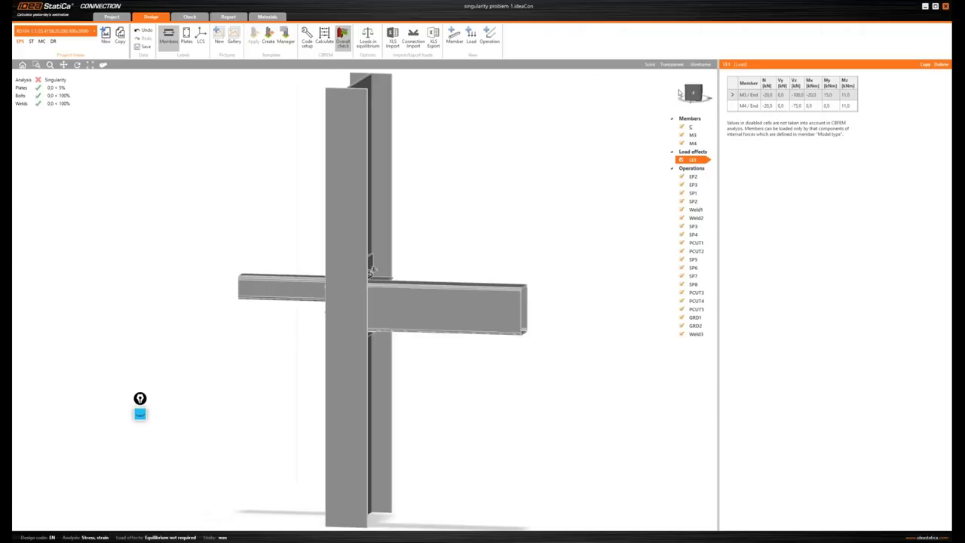
click(668, 82)
click(667, 82)
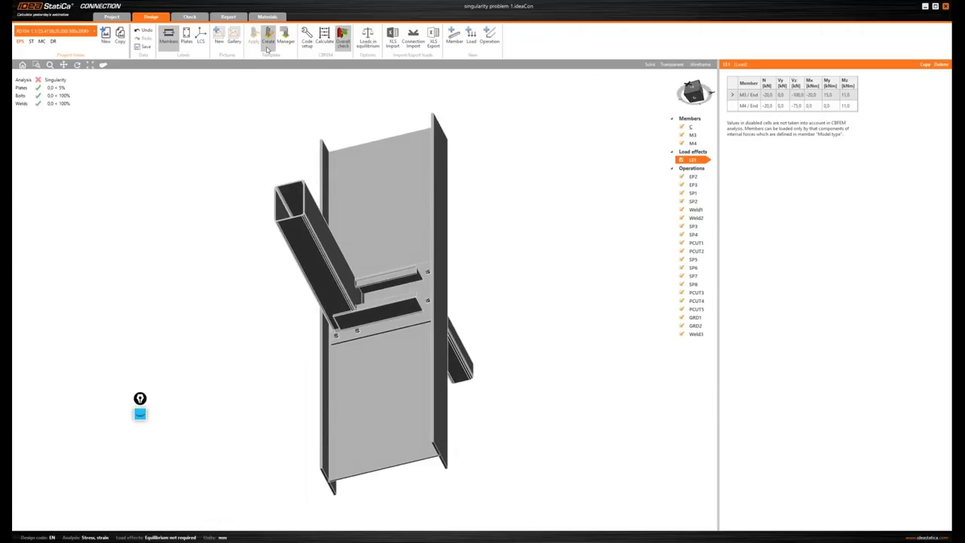
click(168, 36)
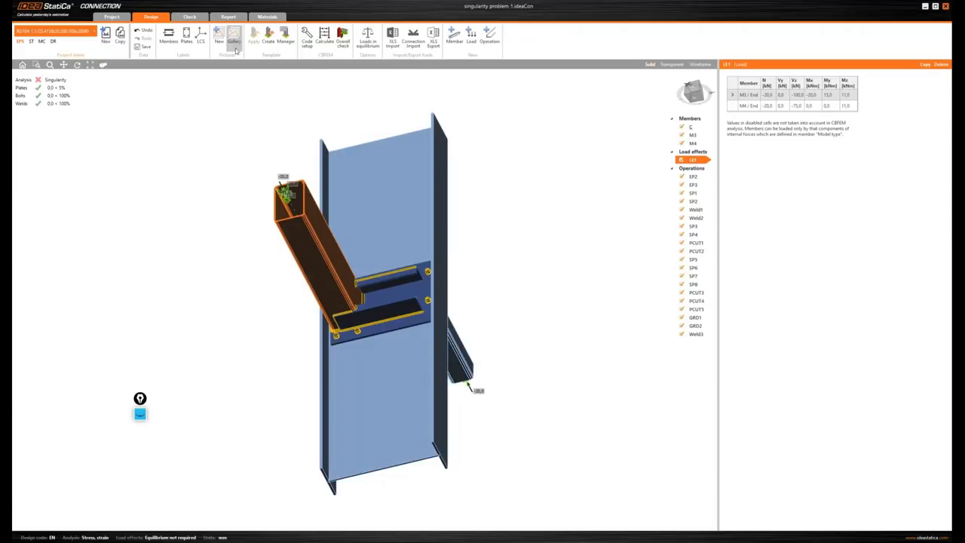
click(168, 36)
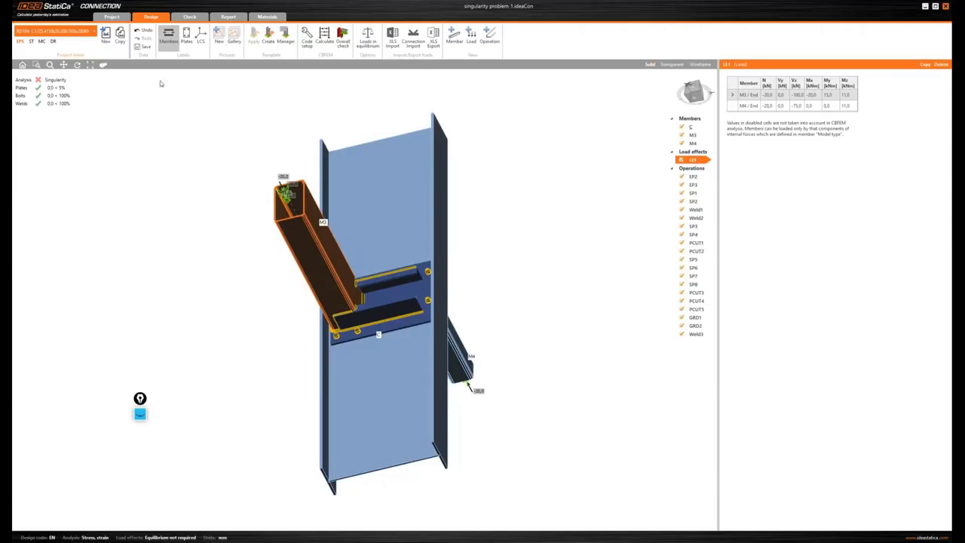
click(200, 38)
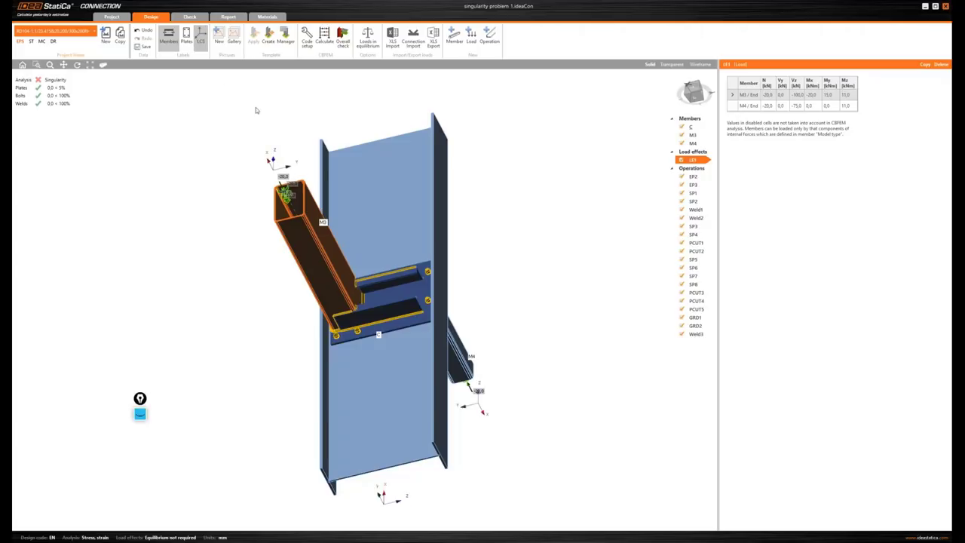
click(199, 38)
click(187, 36)
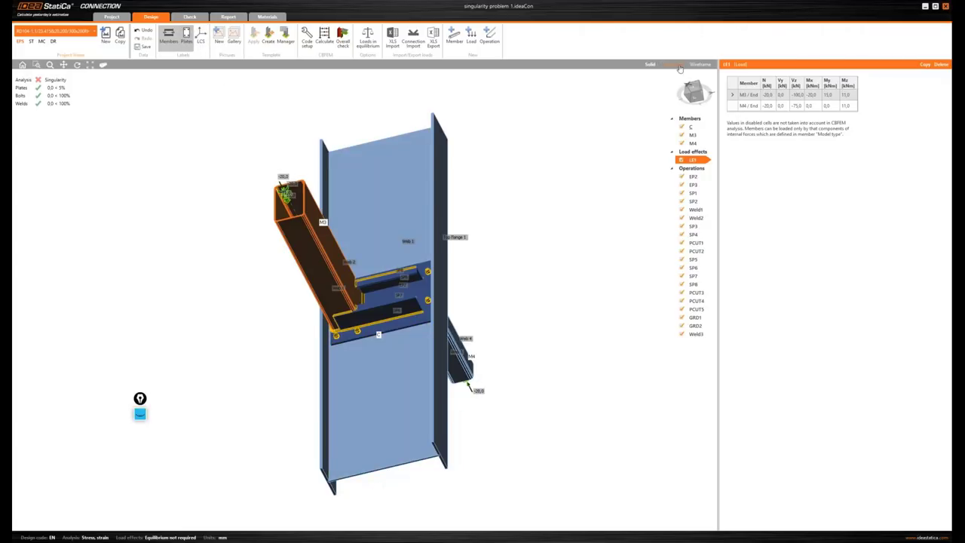
Make the model transparent and select stiffening plate SP6 to view its properties.
click(672, 65)
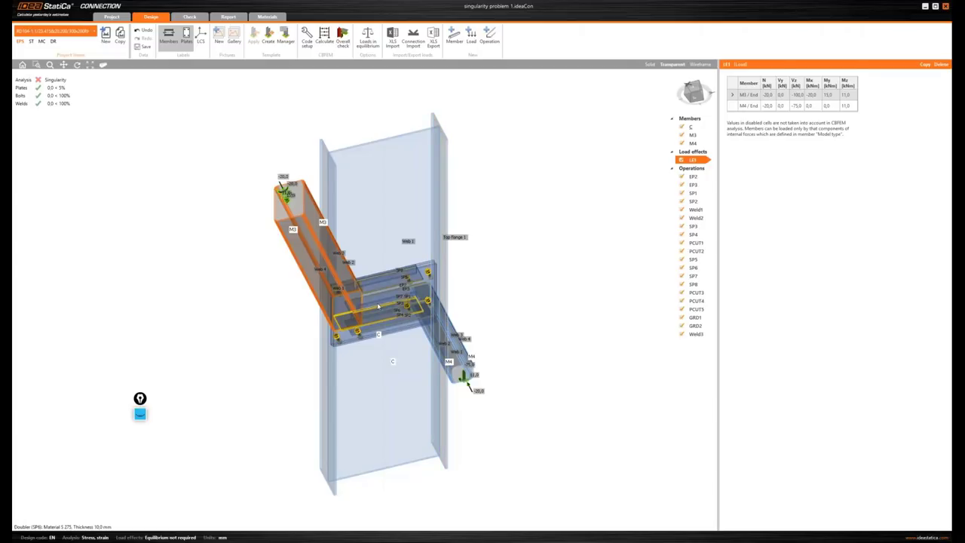
scroll(378, 306, up, 3)
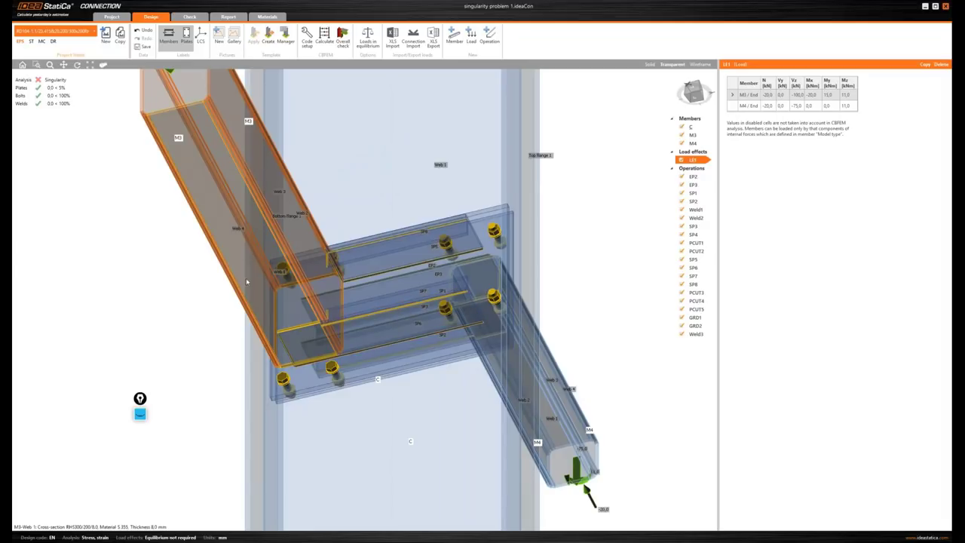
click(355, 329)
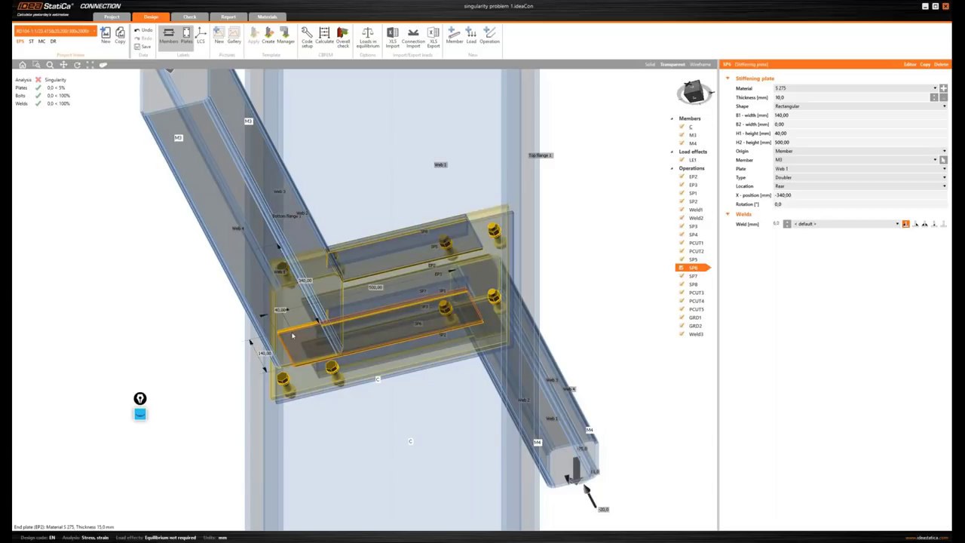
Select doubler plate SP6 and change its weld type.
scroll(292, 335, up, 2)
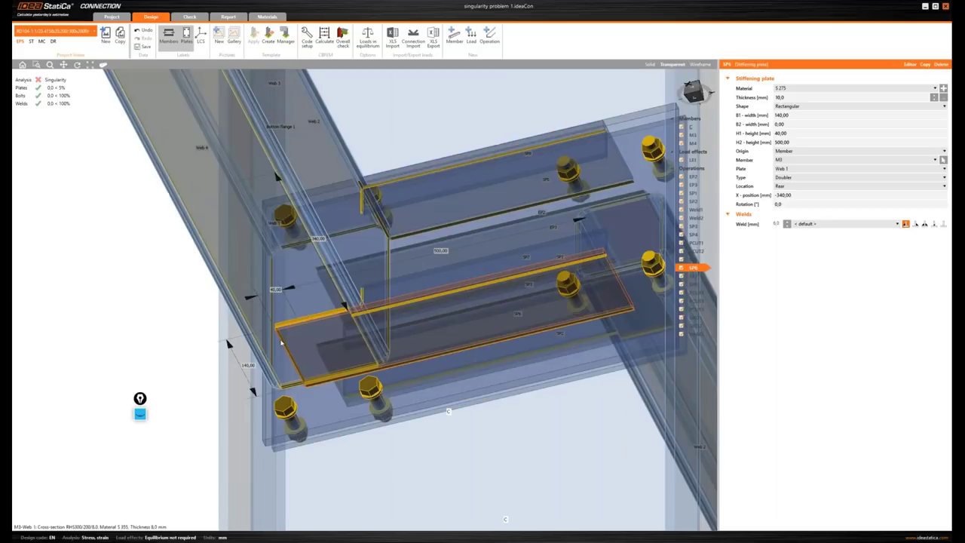
scroll(282, 343, up, 3)
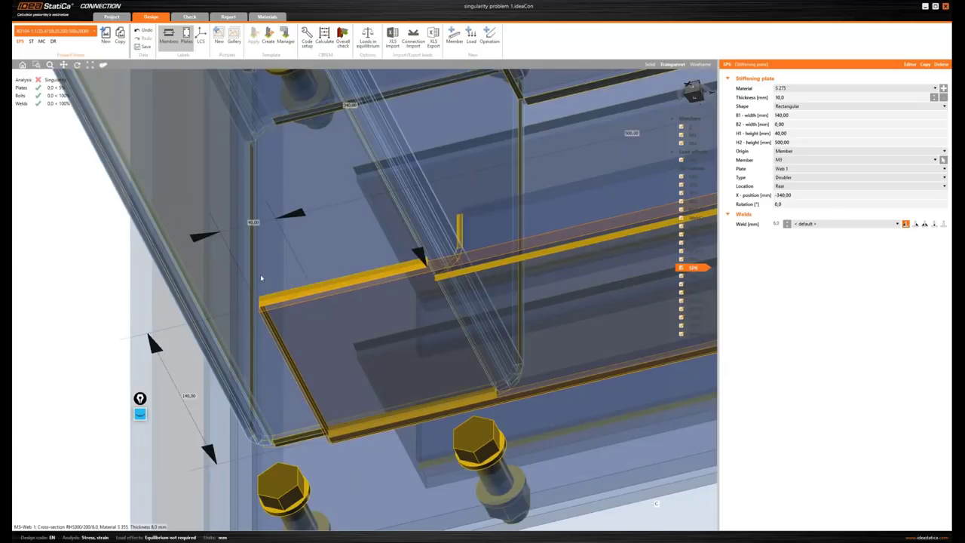
click(507, 259)
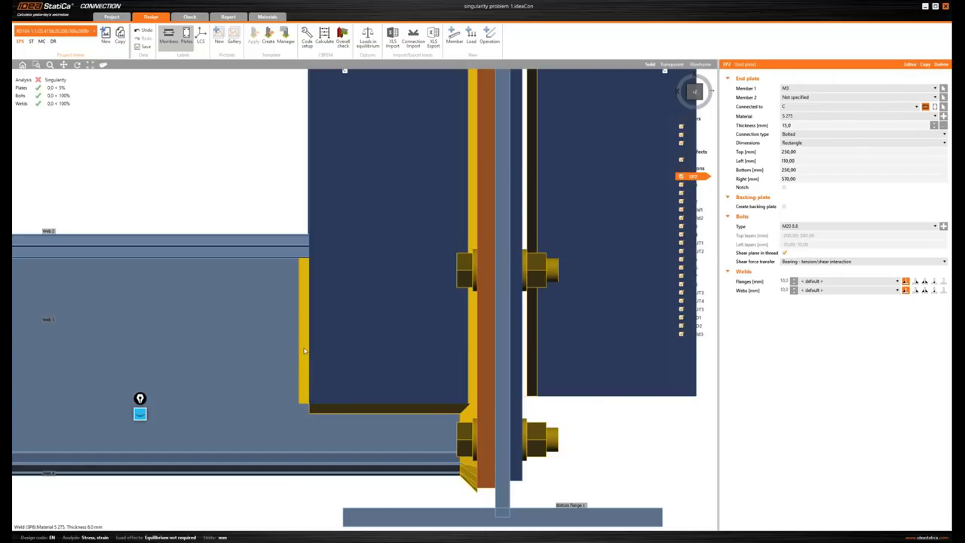
click(304, 350)
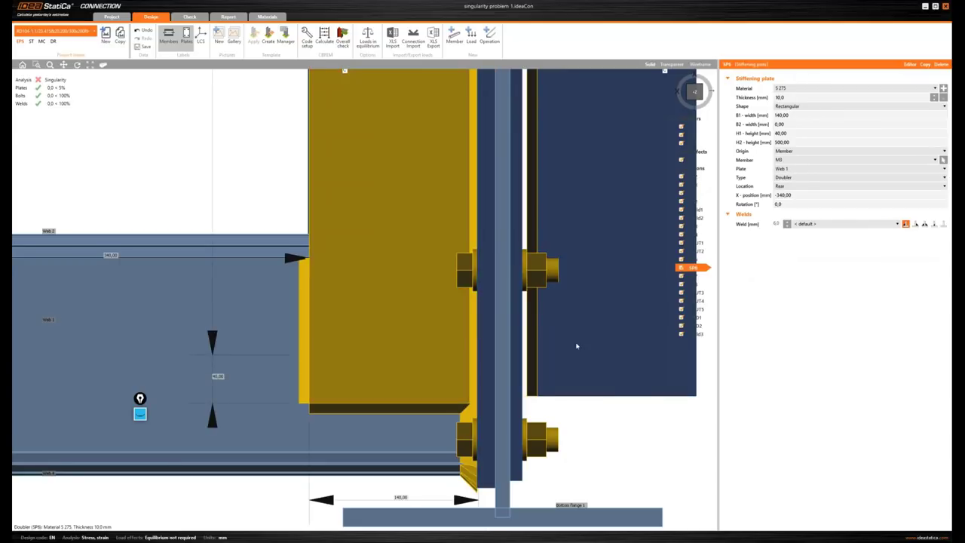
click(943, 226)
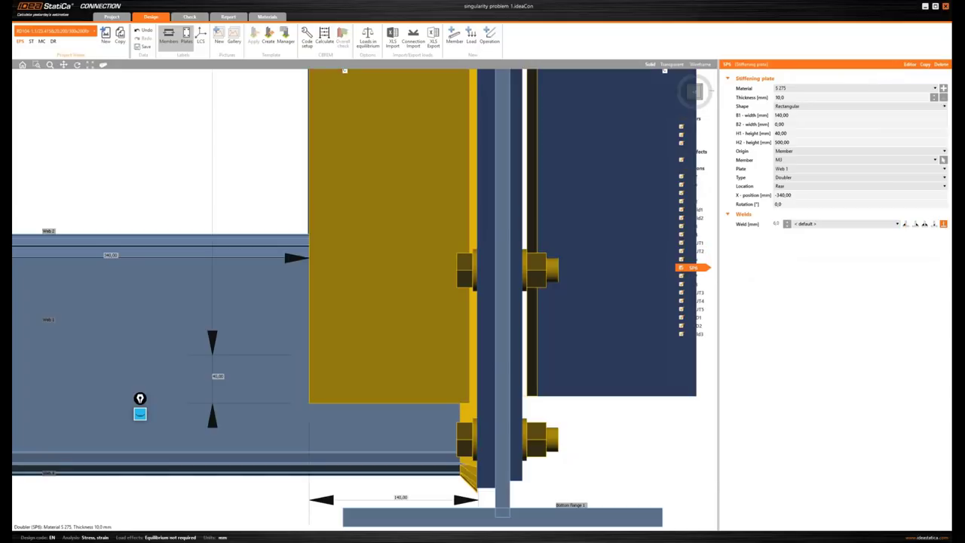
Start adding a new operation from the Operations list.
middle_drag(395, 232, 373, 218)
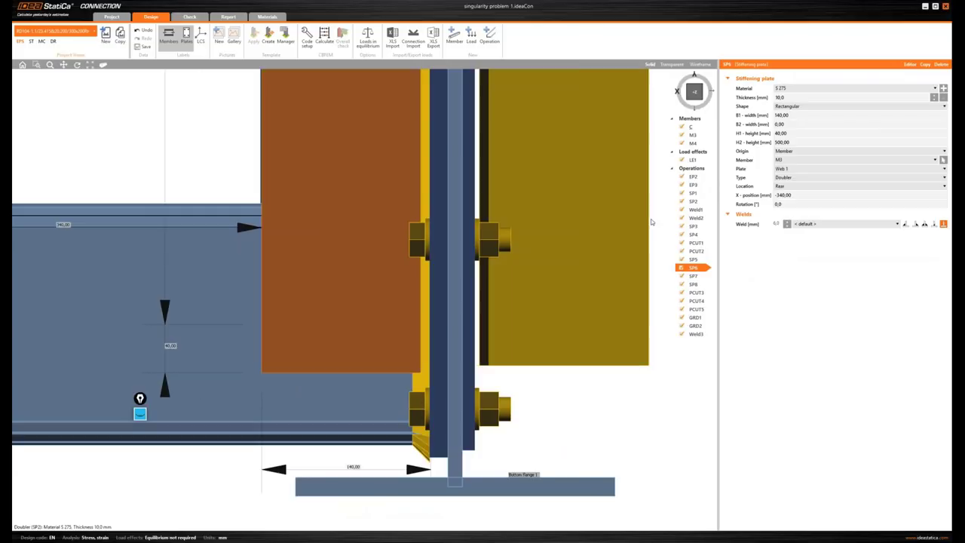
right_click(690, 168)
click(705, 174)
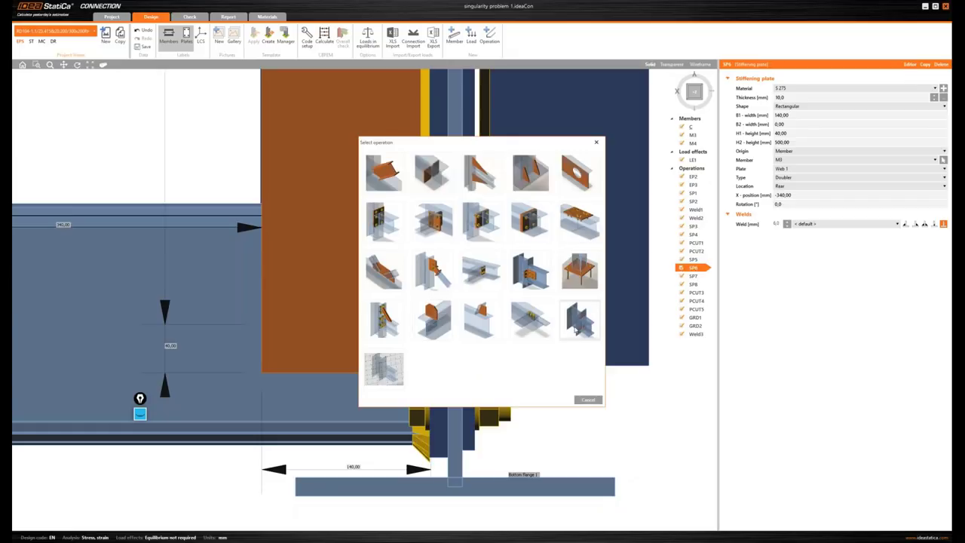
Add weld Weld4 joining doubler plate SP6 to M3 Web 1 with edge index 2.3.
click(576, 330)
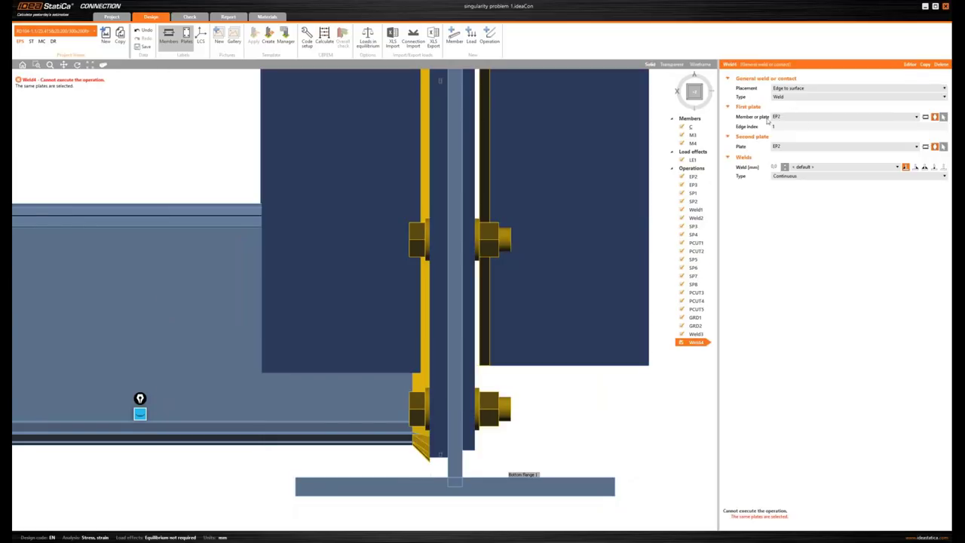
click(936, 117)
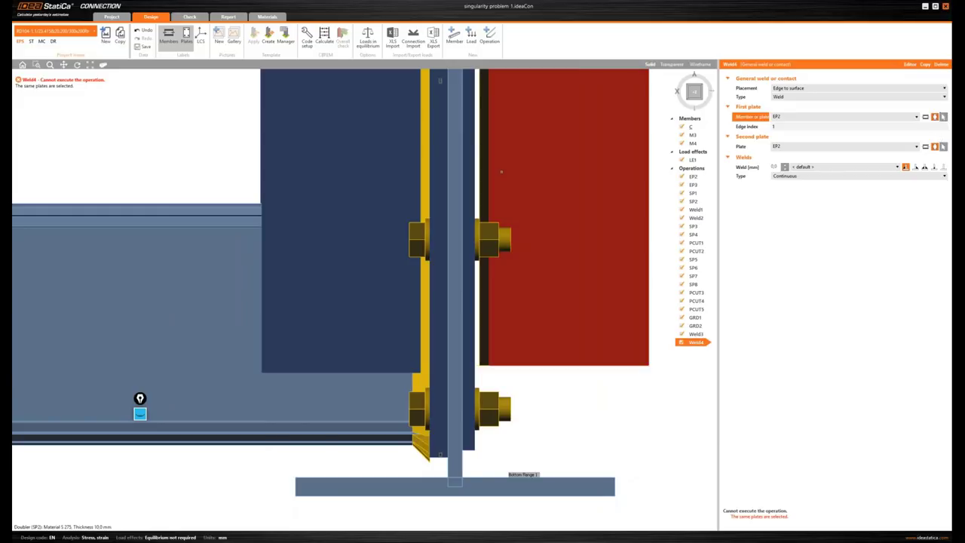
click(571, 221)
click(926, 147)
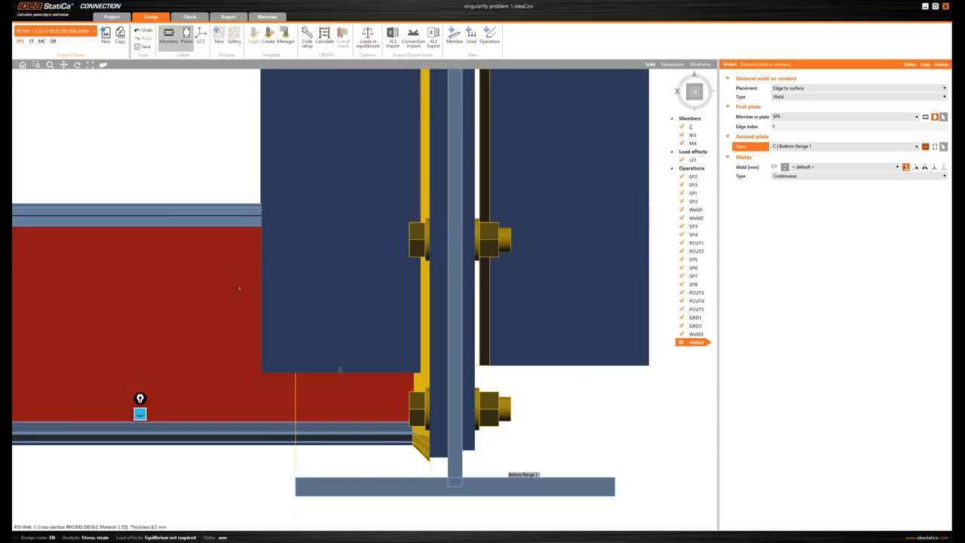
click(239, 287)
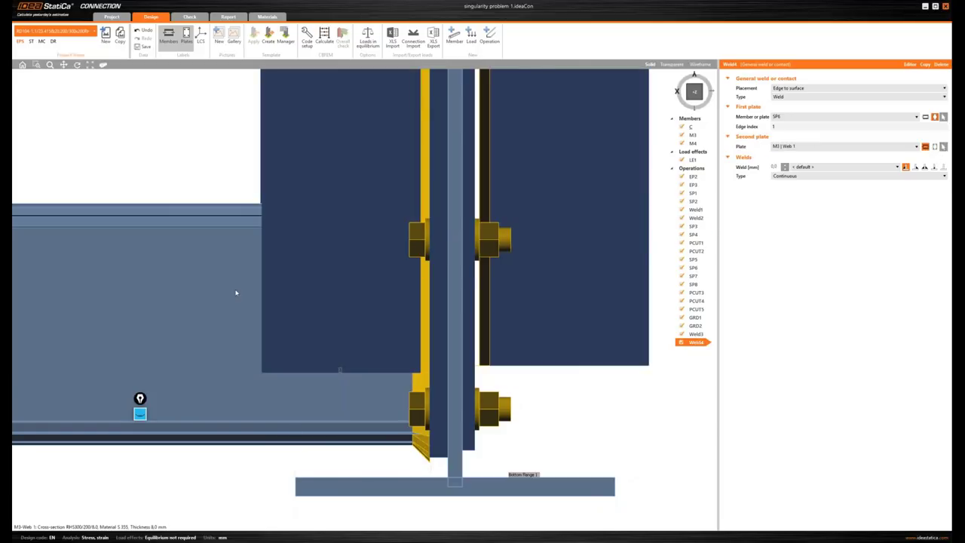
middle_drag(236, 293, 233, 352)
scroll(232, 333, down, 2)
scroll(233, 333, down, 2)
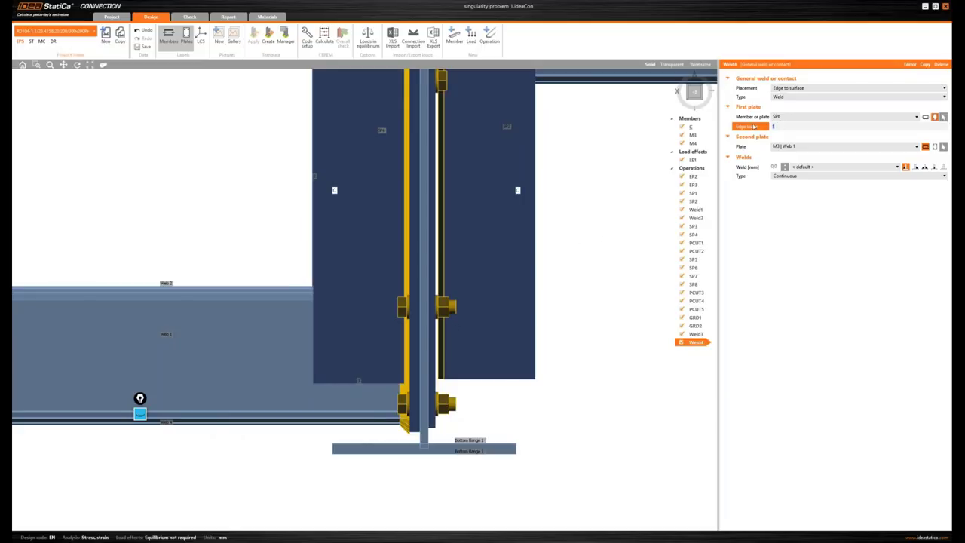
text(2.3)
key(Tab)
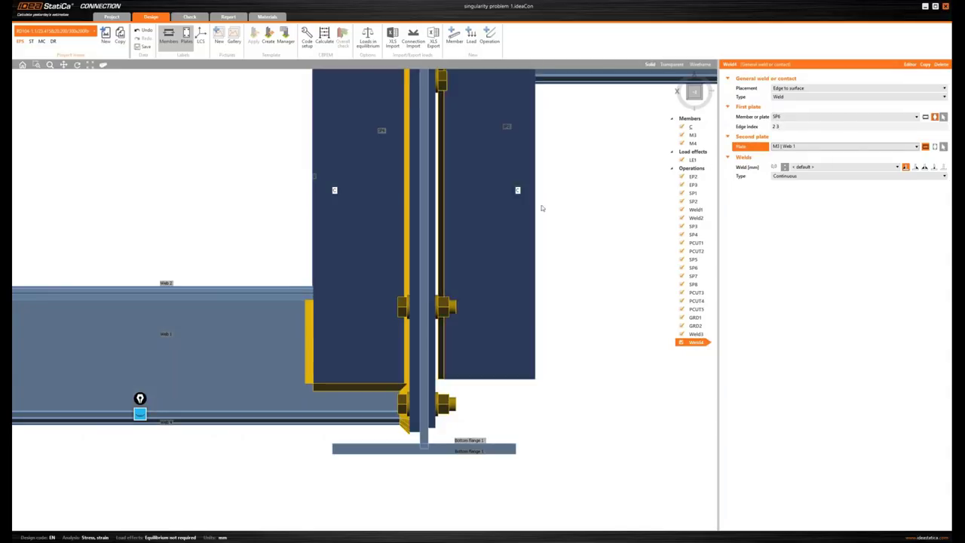
Return to an isometric view and recalculate the connection.
click(694, 91)
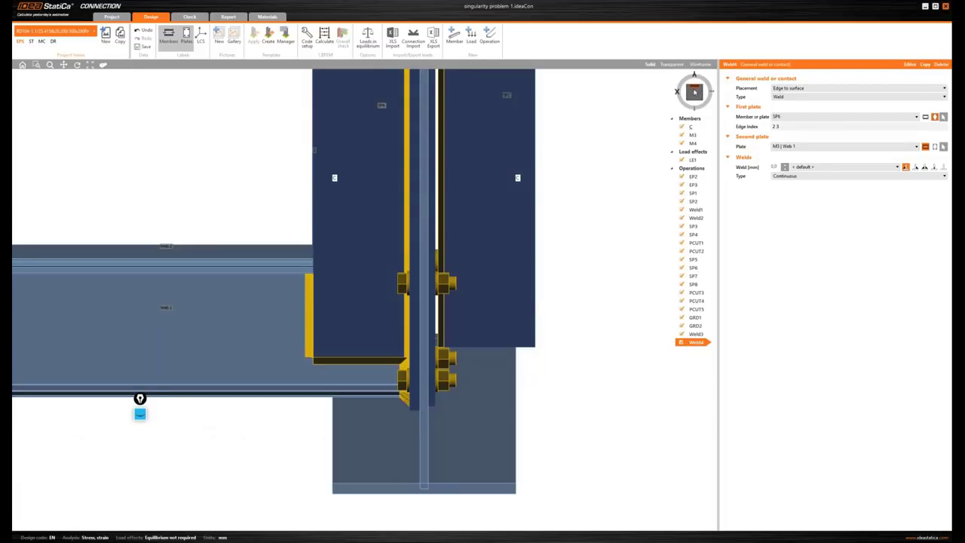
click(694, 93)
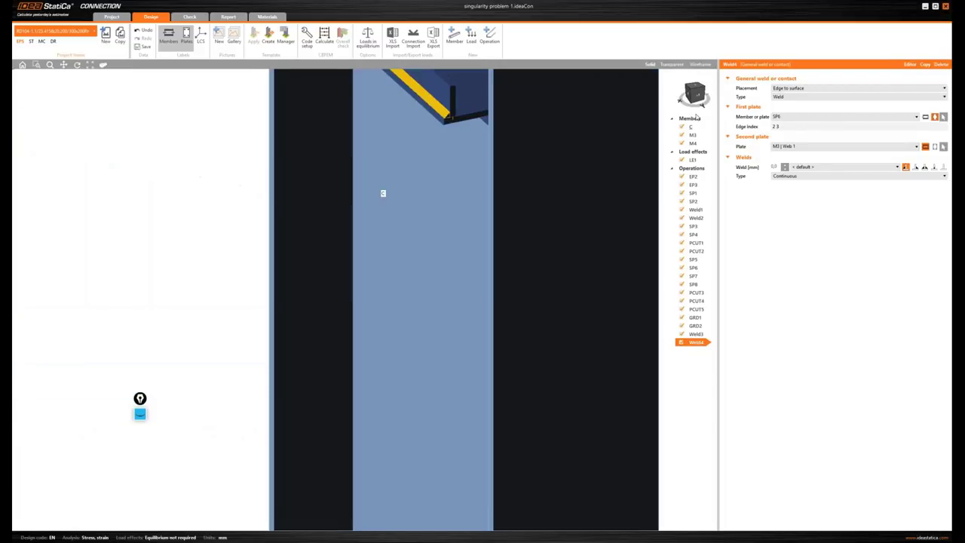
click(691, 94)
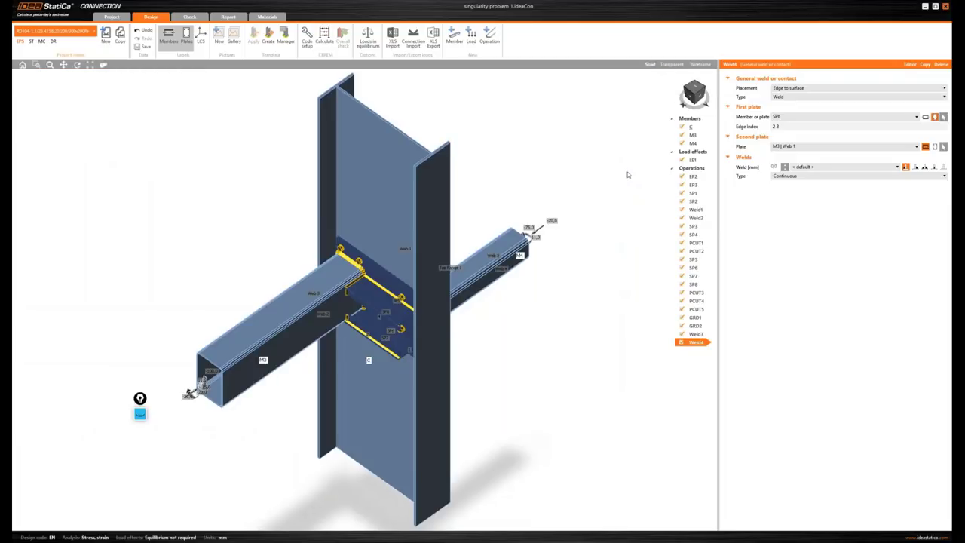
key(F5)
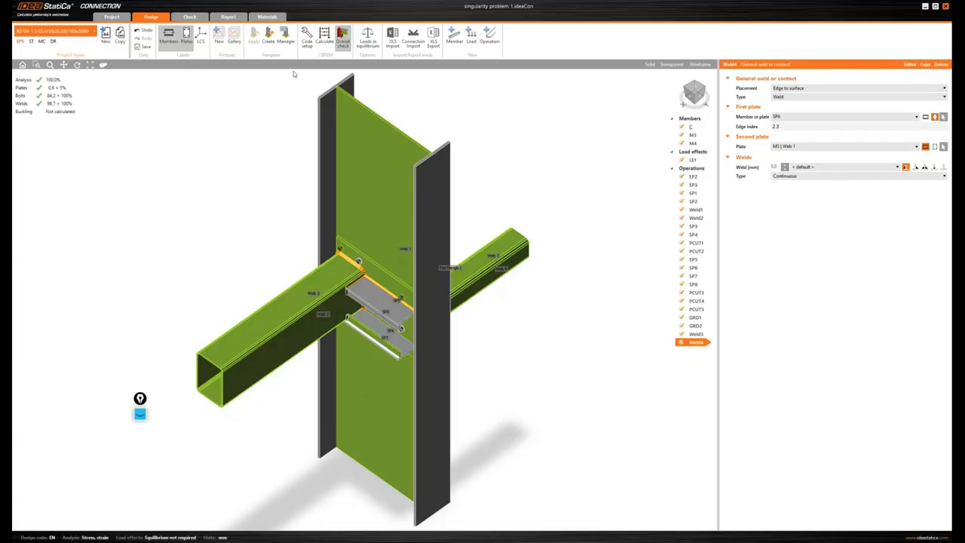
Review the passing results: analysis 100%, welds 98.7%, bolts 84.2%.
mouse_move(958, 234)
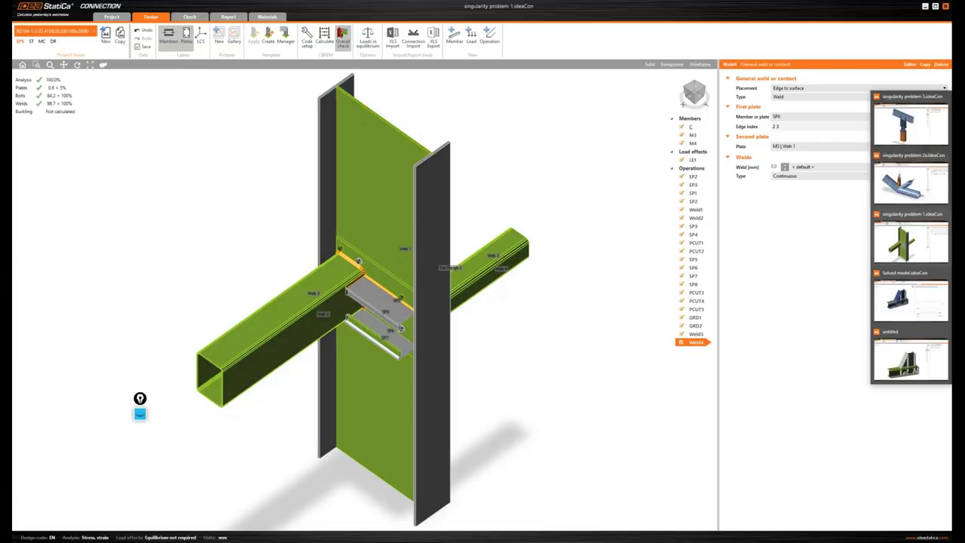
Bring up singularity problem 2a and calculate it; plates and welds show 0.0 due to a singularity.
click(912, 183)
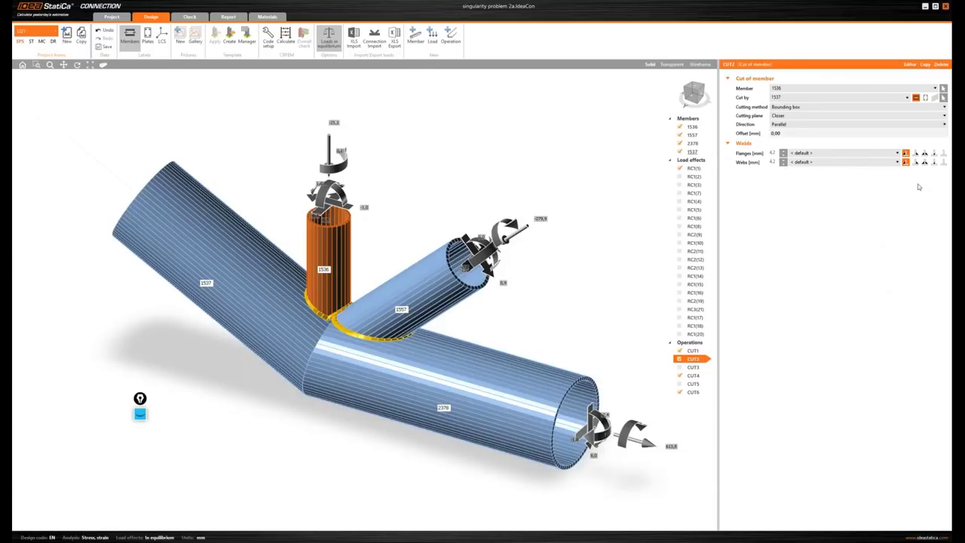
scroll(301, 188, up, 3)
scroll(301, 188, down, 5)
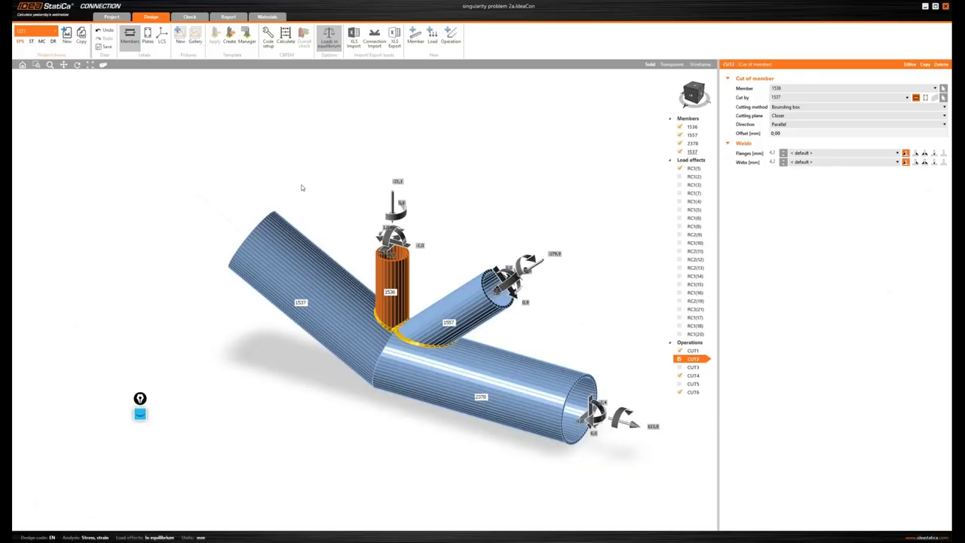
key(F5)
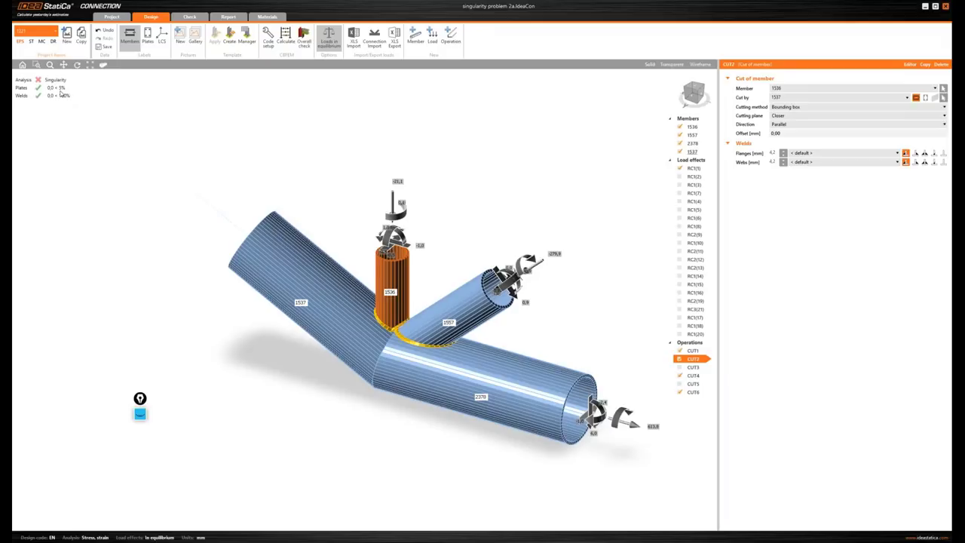
click(35, 88)
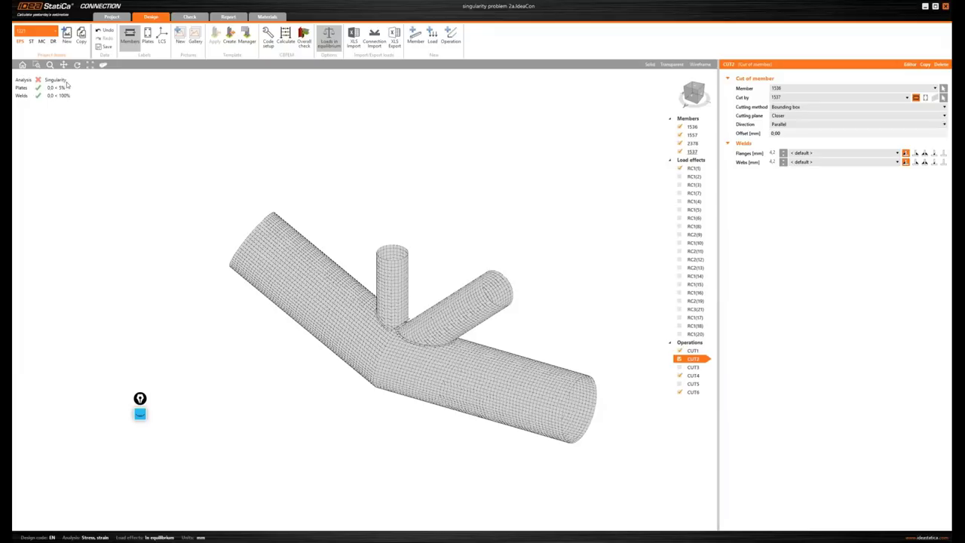
click(199, 18)
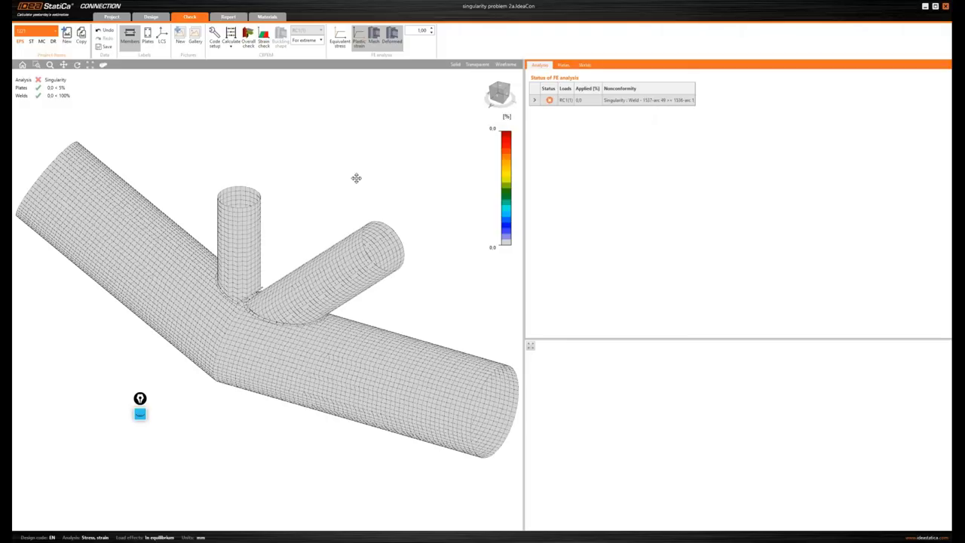
middle_drag(357, 179, 407, 162)
scroll(452, 72, down, 2)
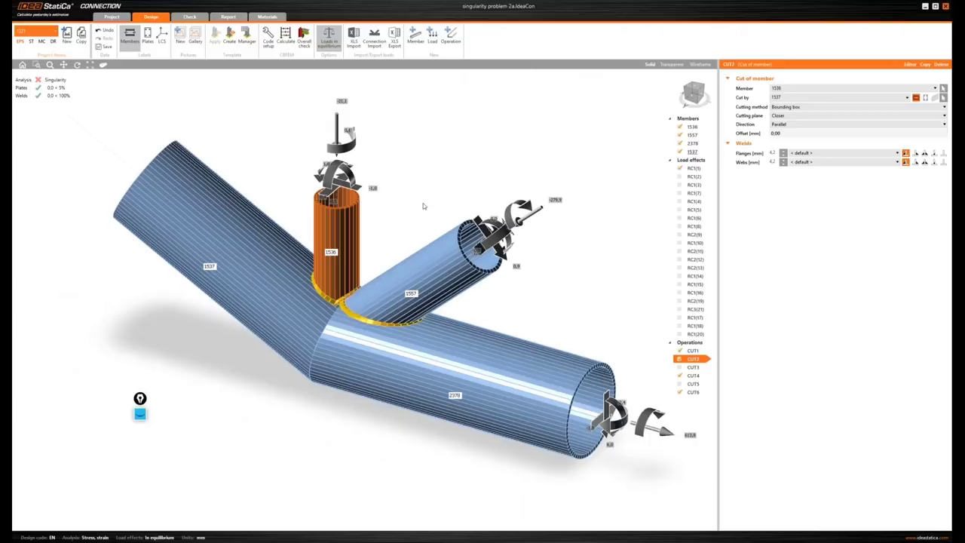
Zoom and pan to centre the weld corner between the tubes.
scroll(423, 203, up, 2)
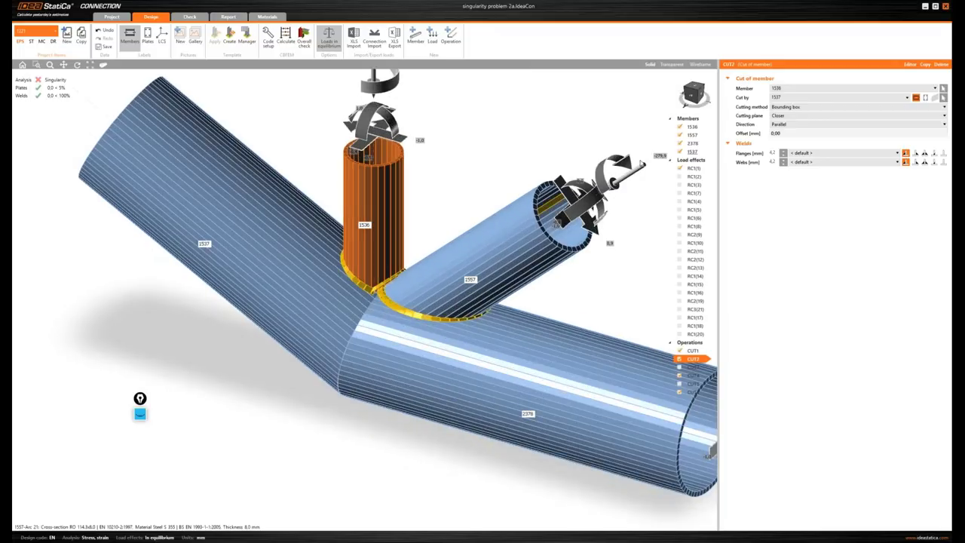
scroll(371, 386, up, 5)
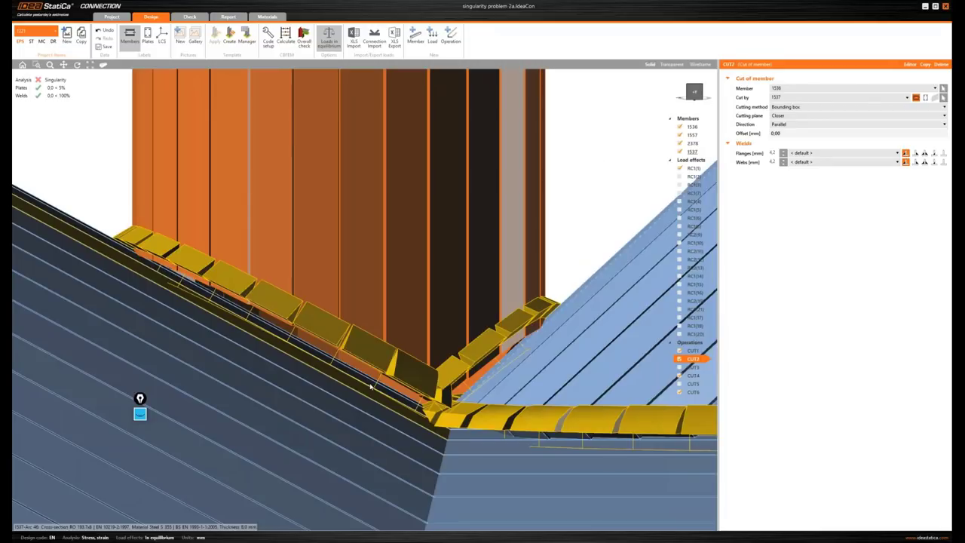
scroll(370, 386, down, 2)
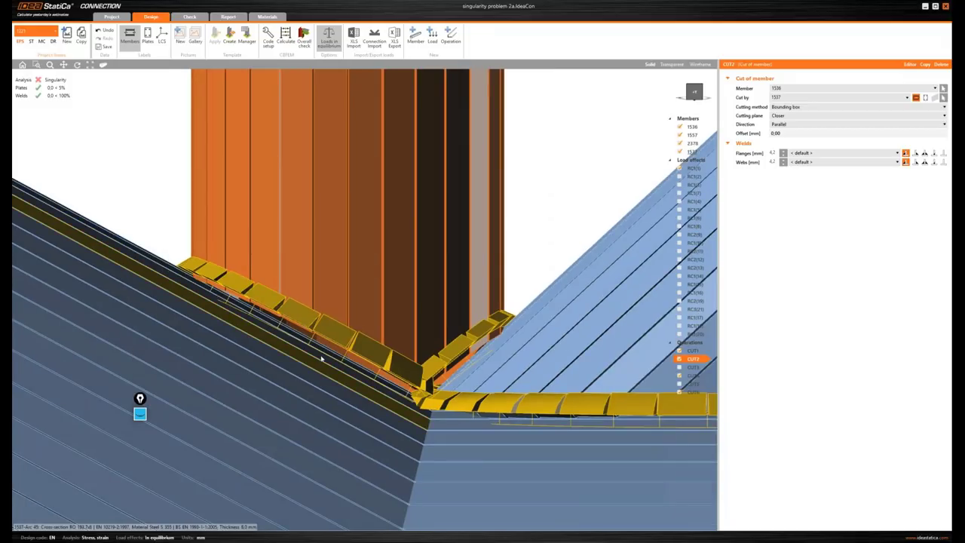
scroll(321, 359, down, 2)
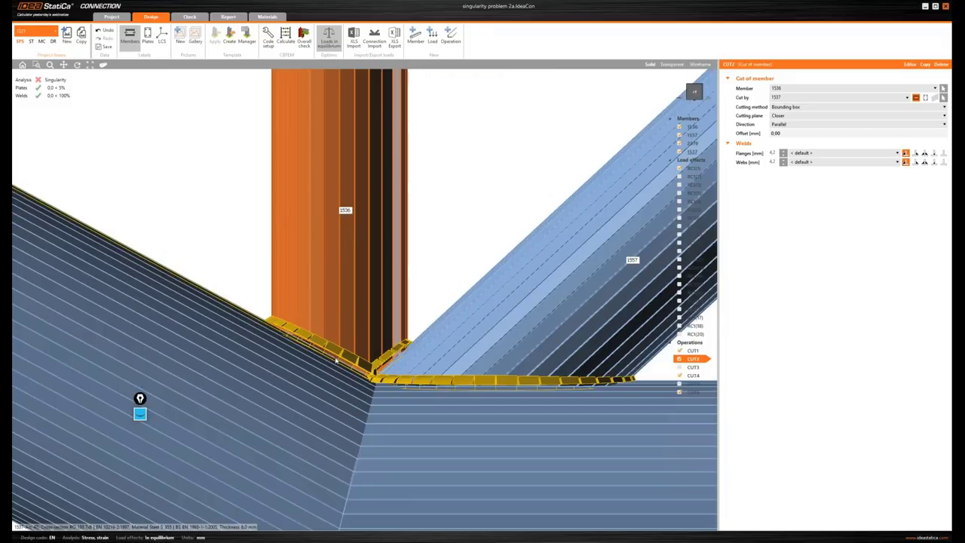
middle_drag(336, 362, 483, 294)
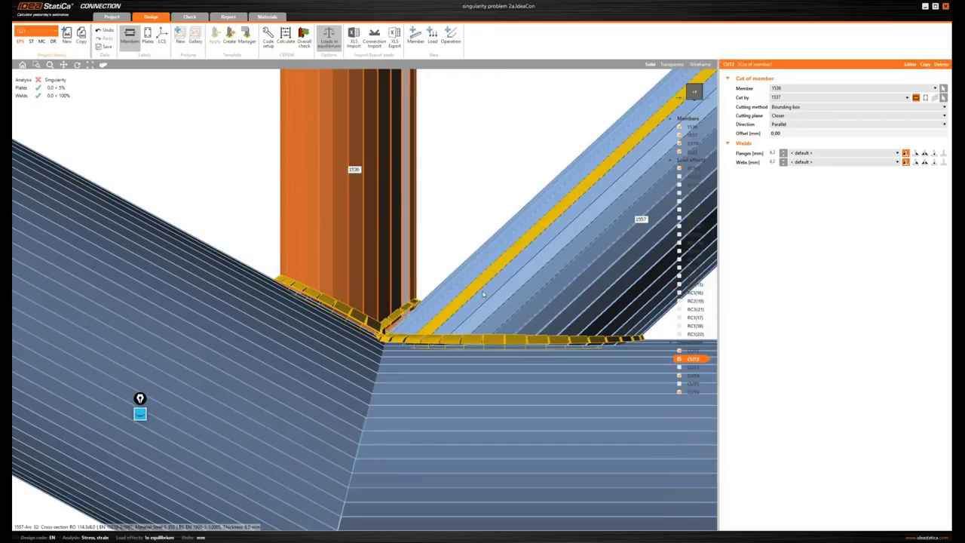
Set the cutting method of CUT2 and CUT4 to Surface and recalculate; a weld singularity remains.
click(689, 352)
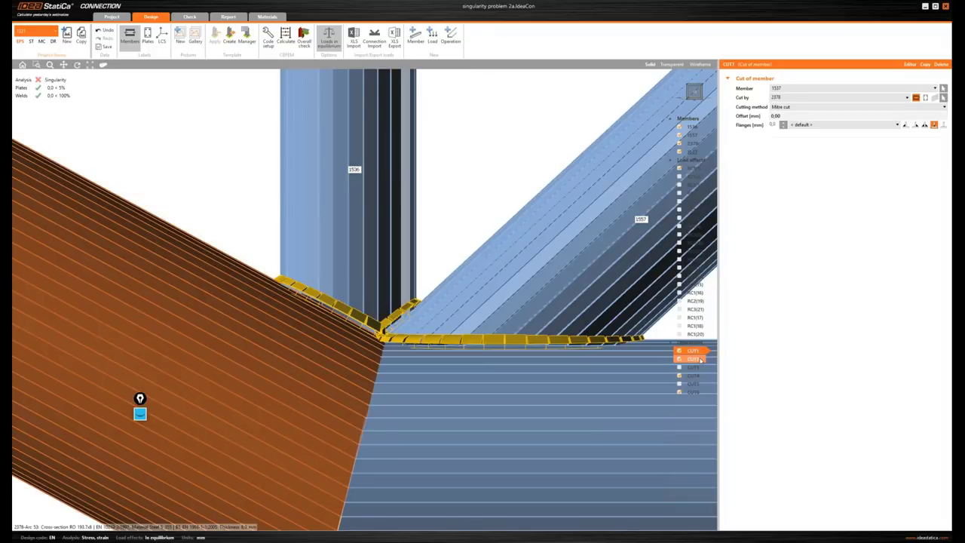
click(699, 359)
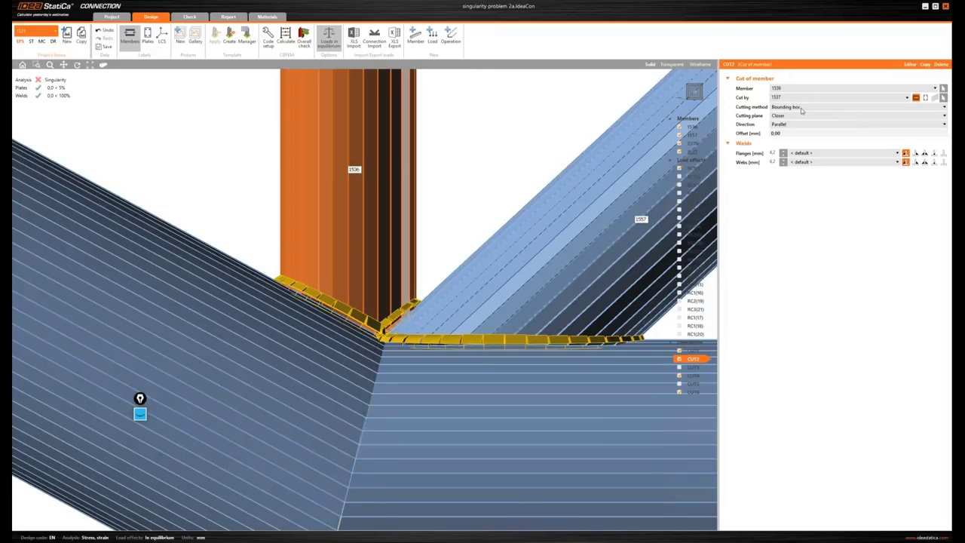
click(802, 108)
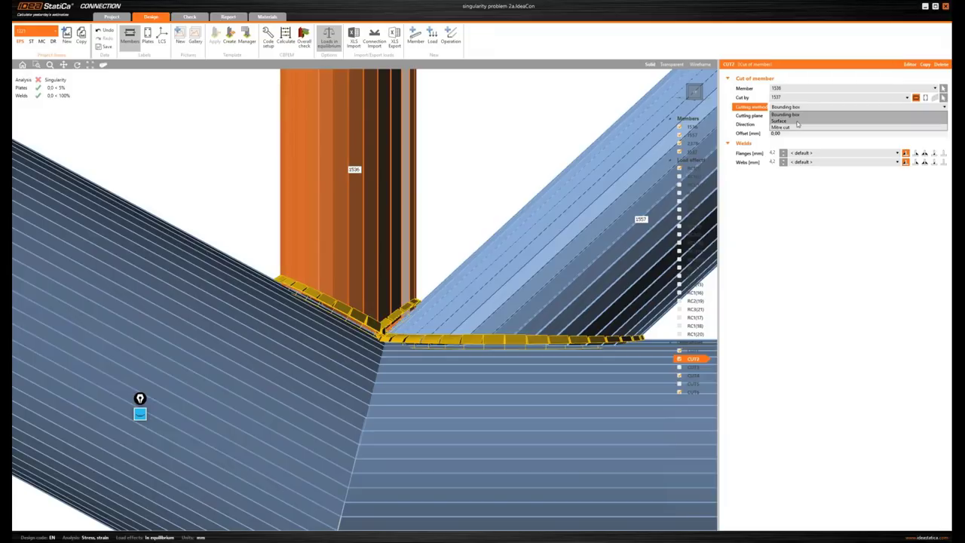
click(800, 122)
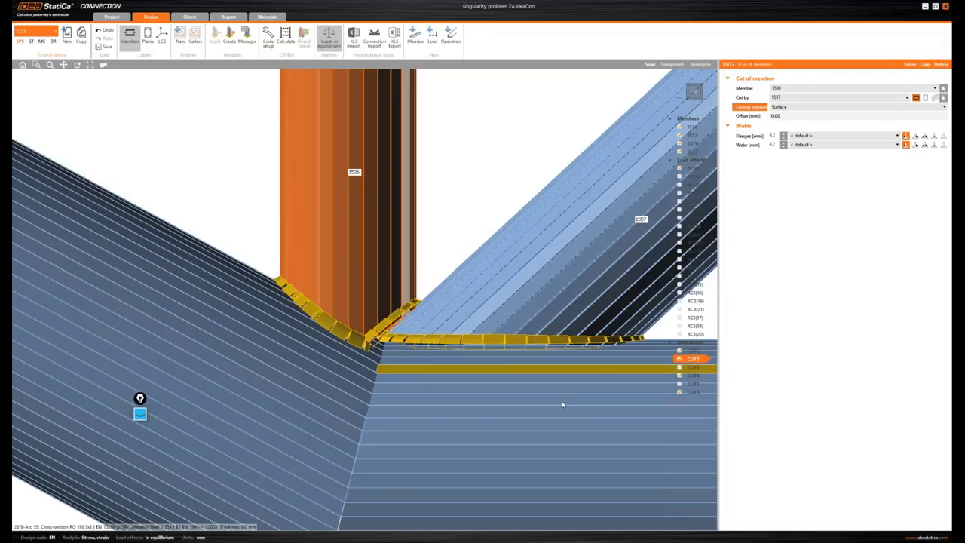
click(692, 374)
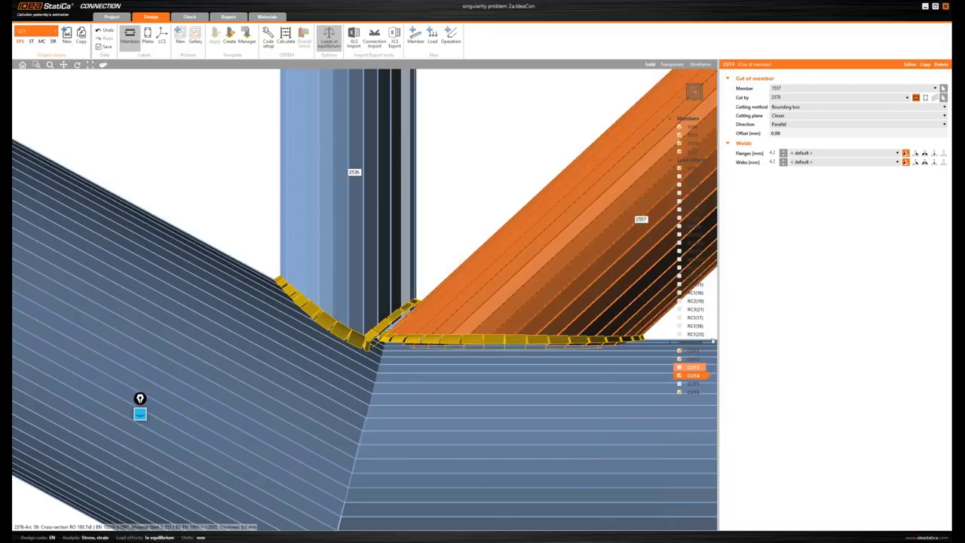
click(799, 106)
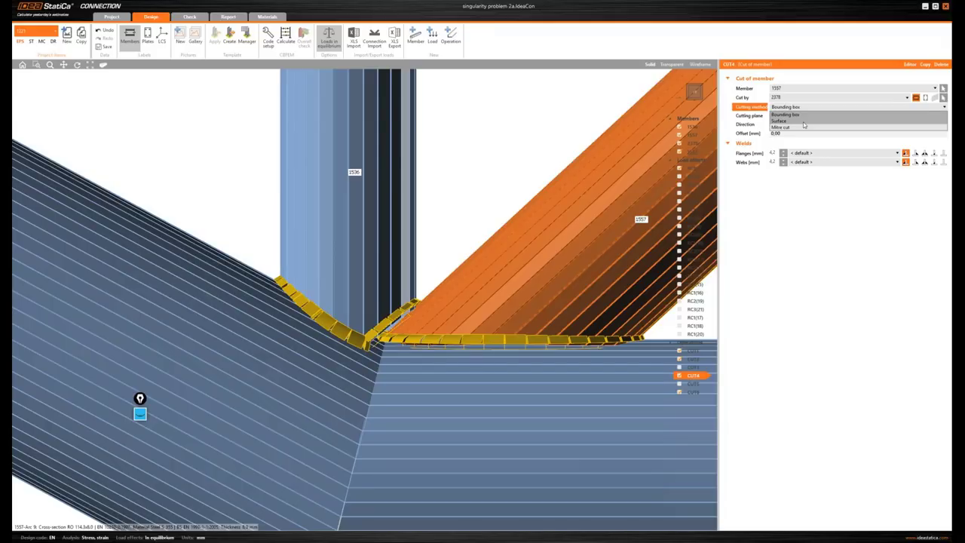
click(803, 121)
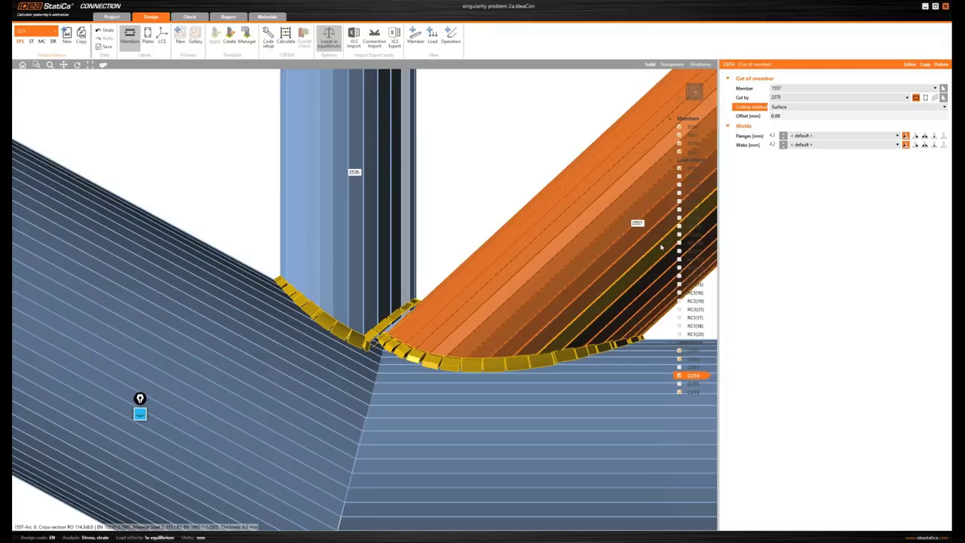
key(Down)
key(Down)
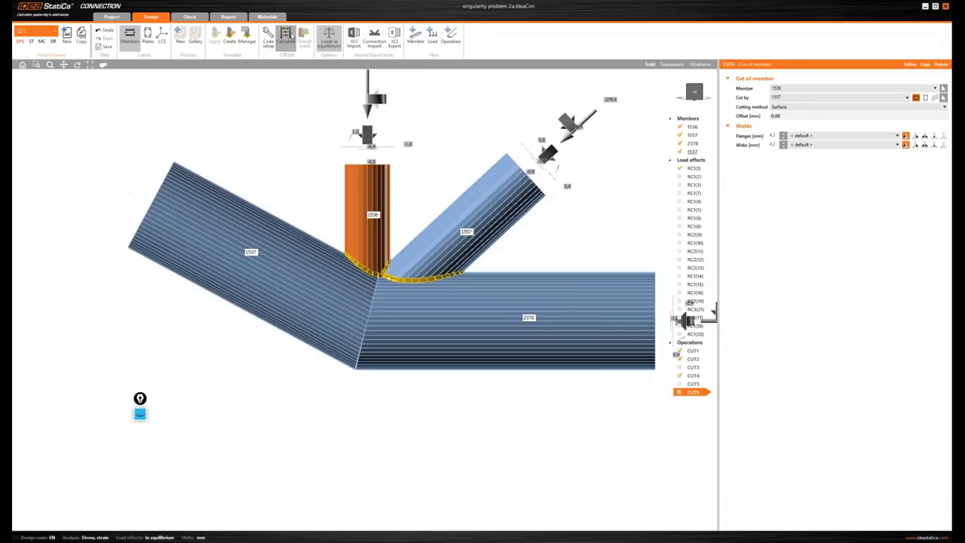
click(286, 36)
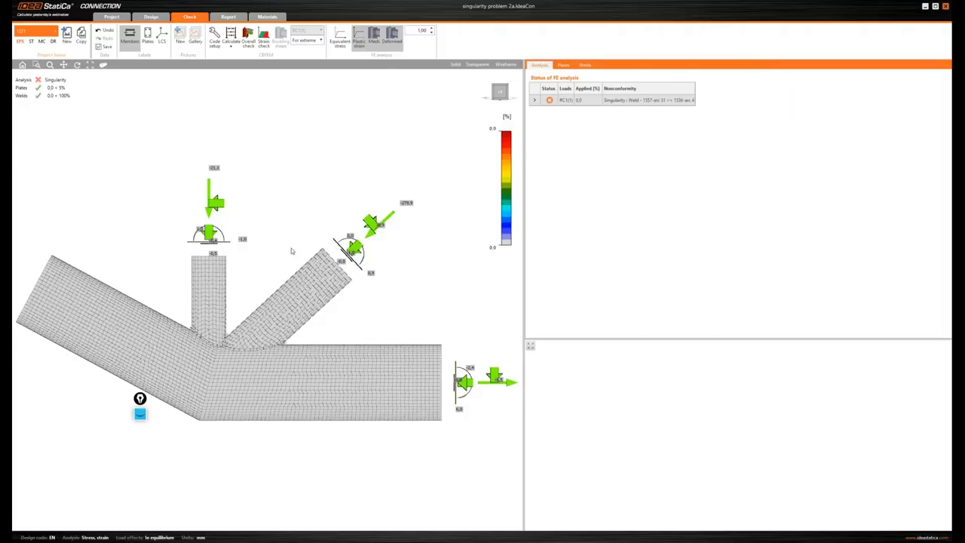
middle_drag(291, 248, 322, 218)
middle_drag(339, 209, 369, 194)
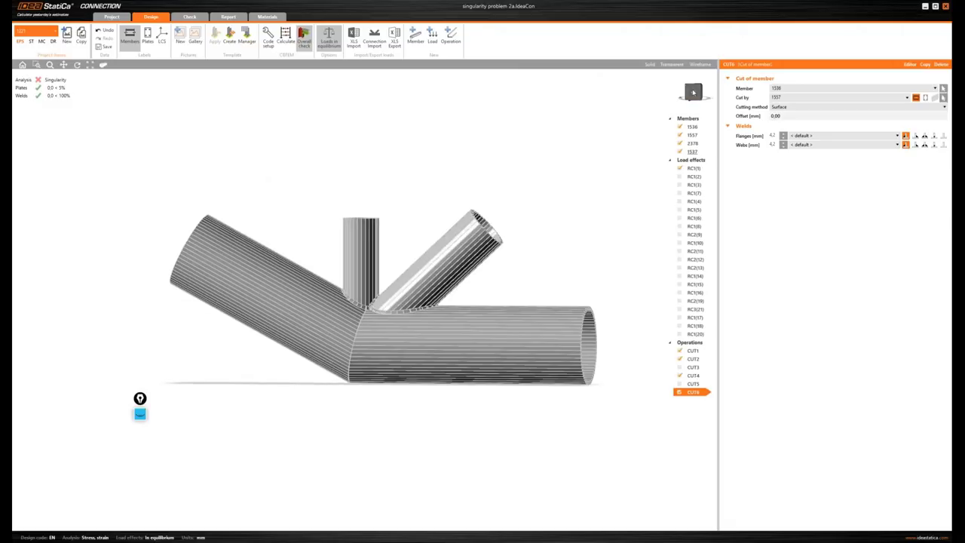
click(693, 92)
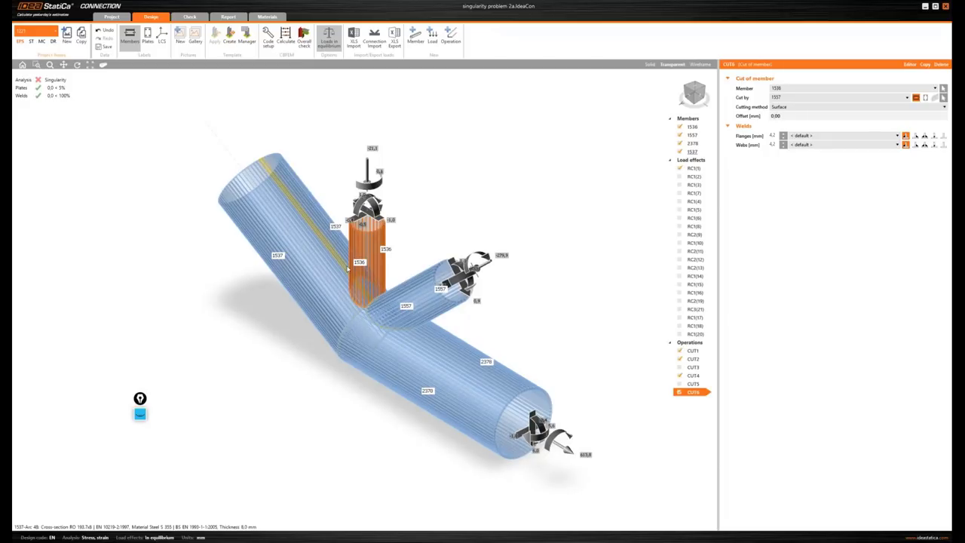
scroll(349, 267, up, 4)
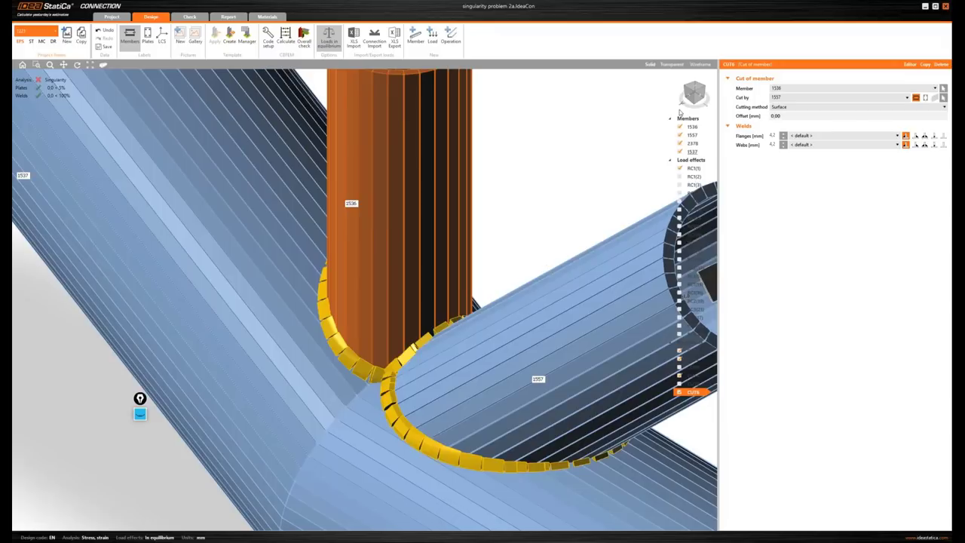
right_drag(679, 112, 658, 86)
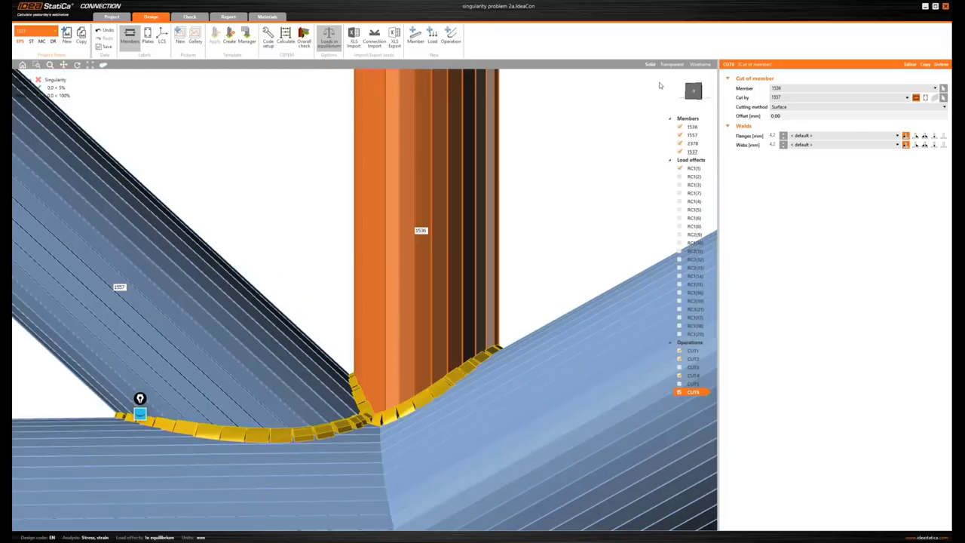
right_drag(659, 85, 426, 307)
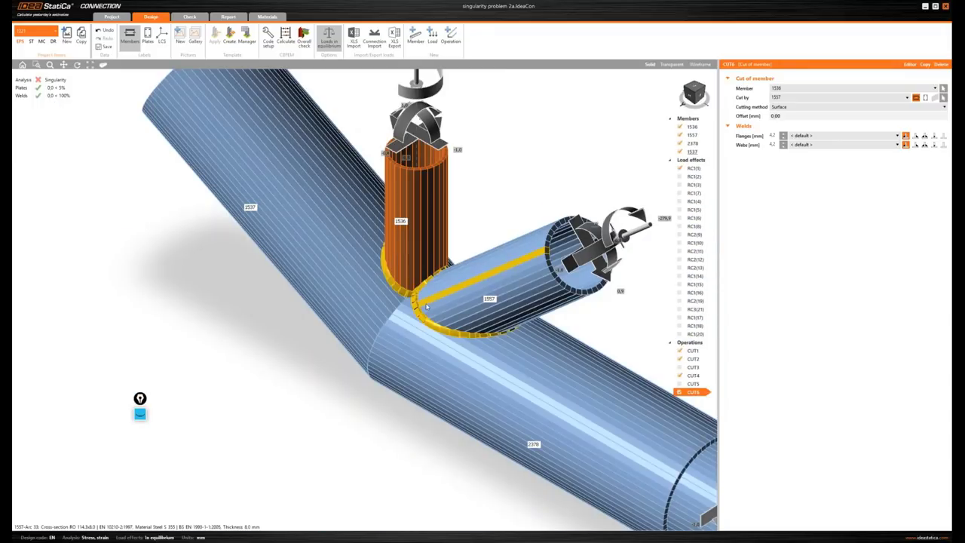
scroll(427, 307, down, 3)
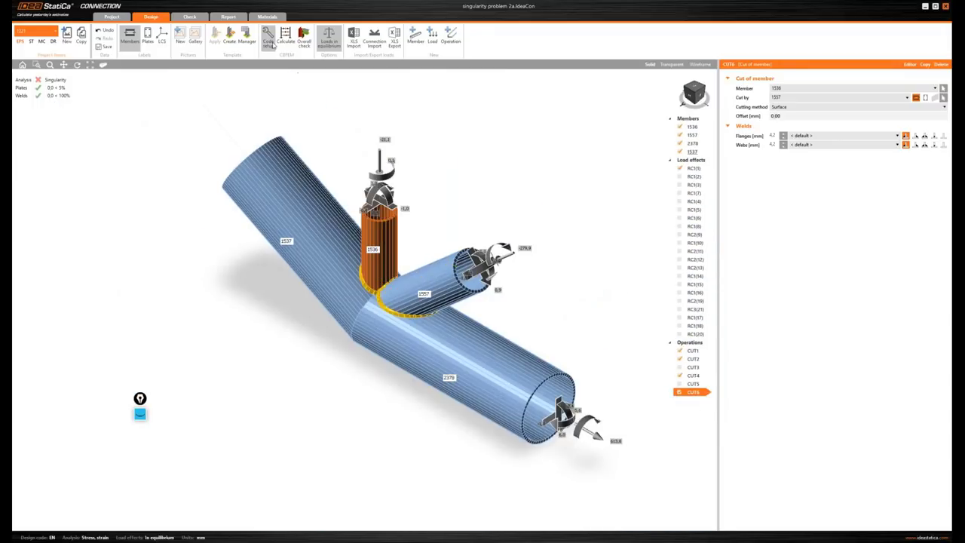
In Code setup, raise the biggest circular hollow member's surface division from 64 to 70.
click(268, 38)
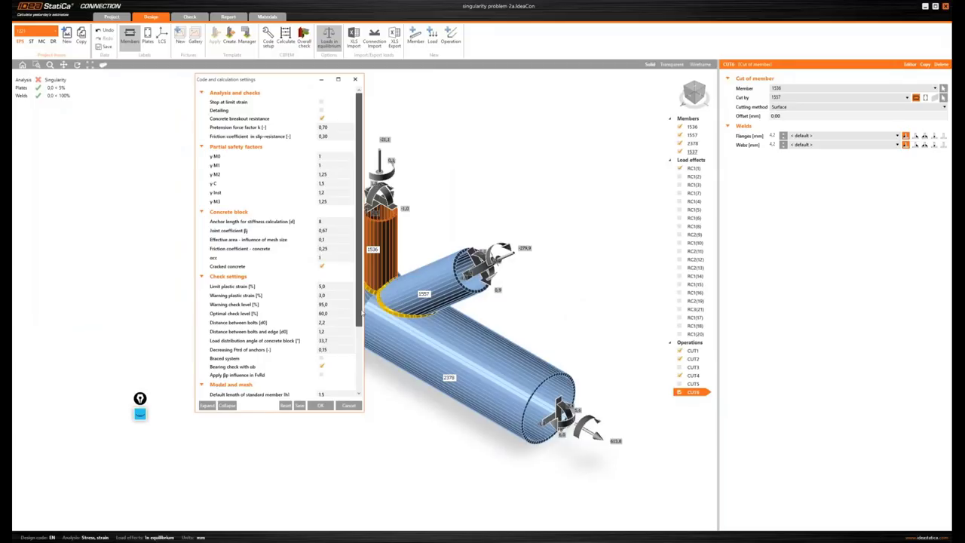
drag(362, 313, 365, 381)
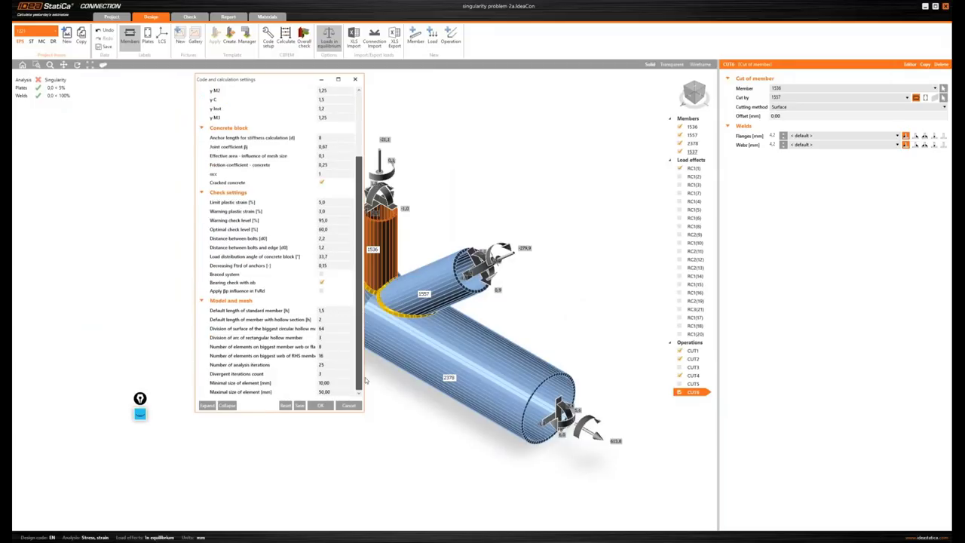
click(308, 328)
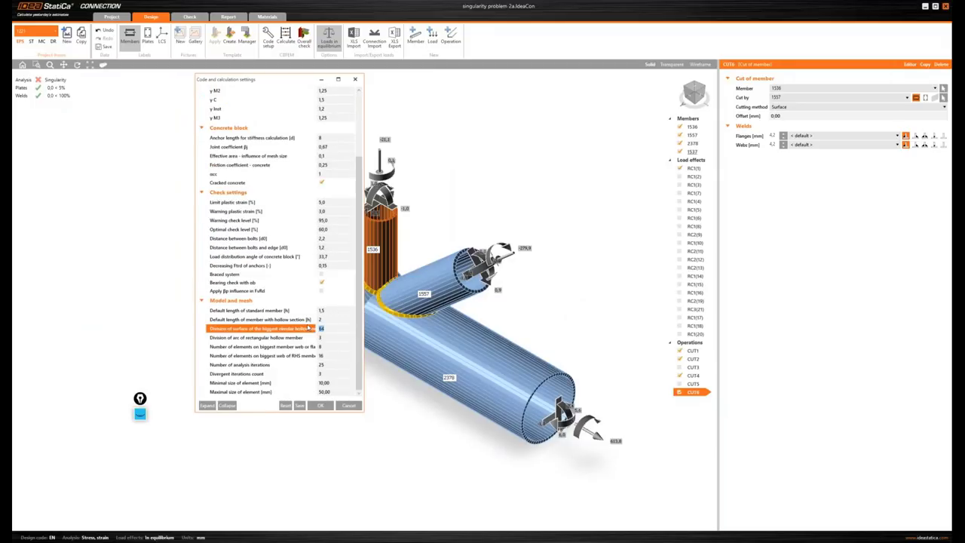
text(70)
key(Tab)
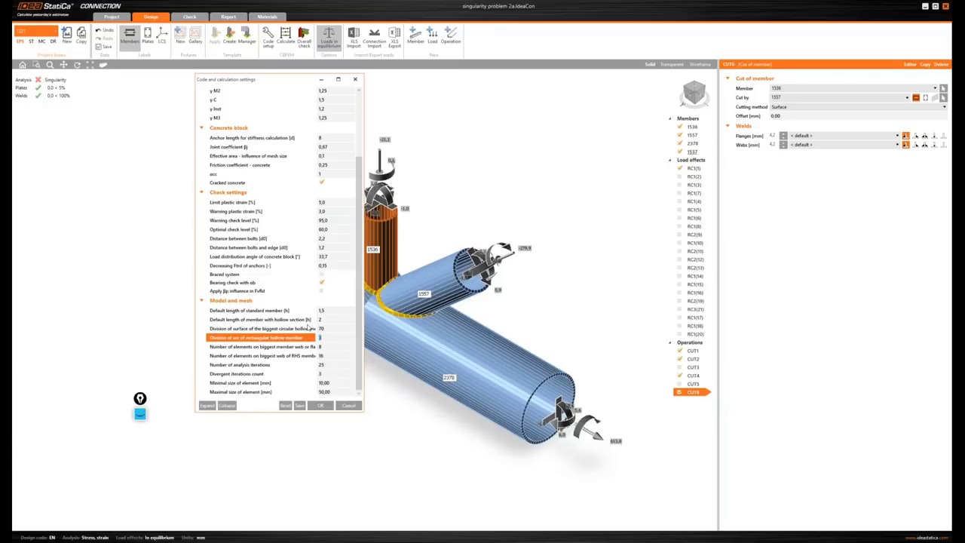
click(329, 409)
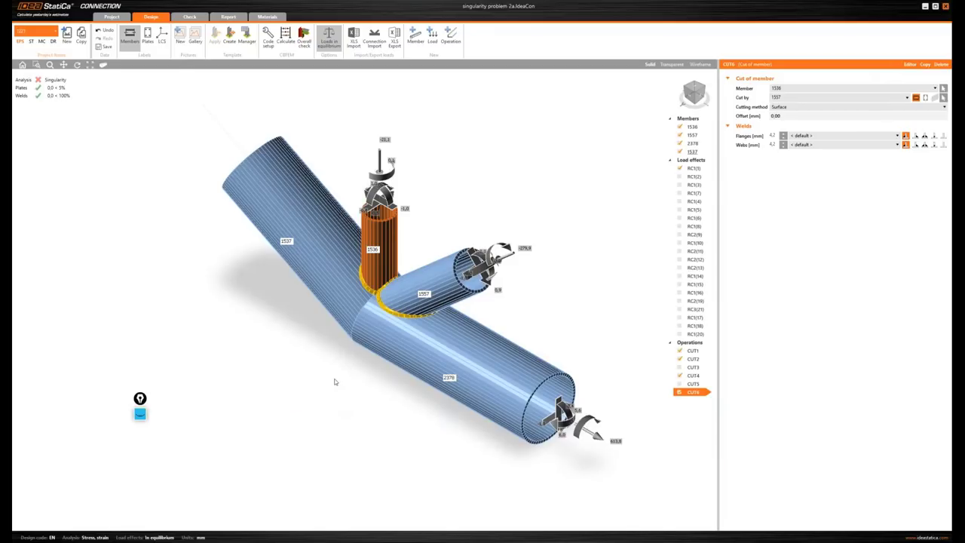
Recalculate the tube joint with the finer mesh, then switch to the singularity problem 3 project.
click(286, 36)
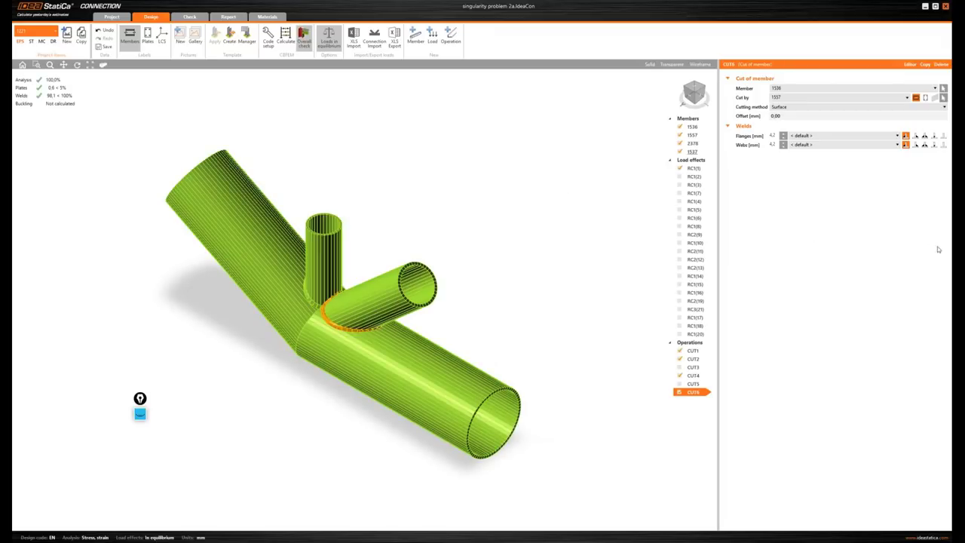
mouse_move(953, 241)
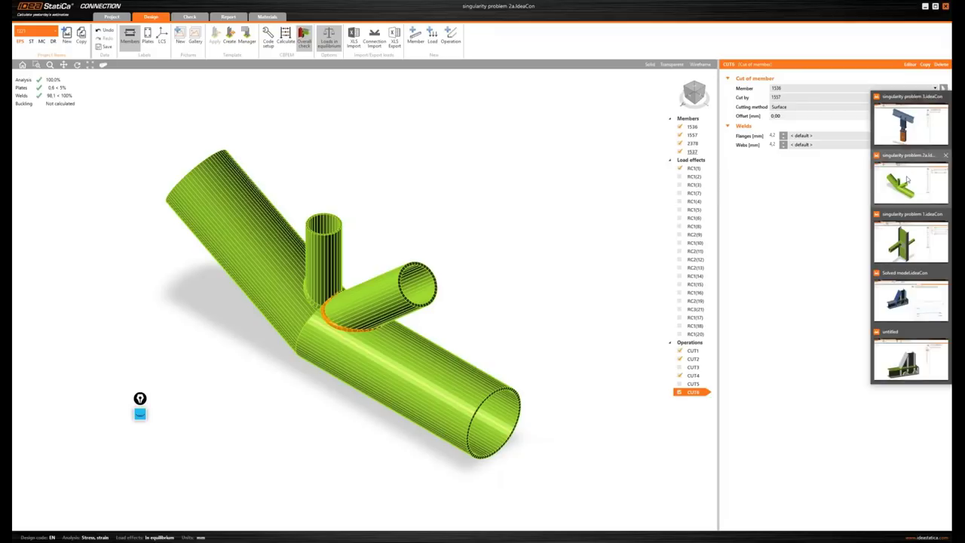
click(908, 140)
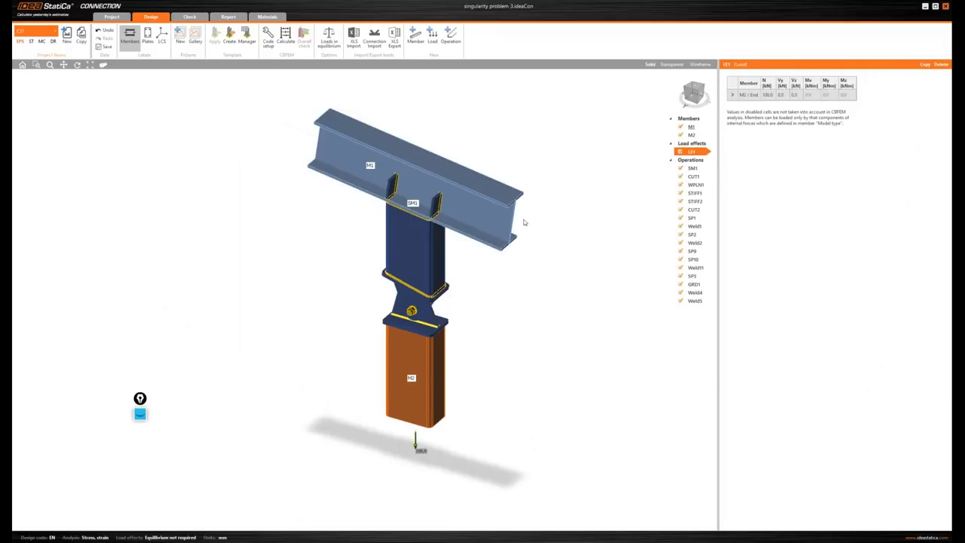
Run the CBFEM analysis of pin-joint connection C31: plates 0.0%, bolts 45.1%, welds 74.6%.
click(285, 39)
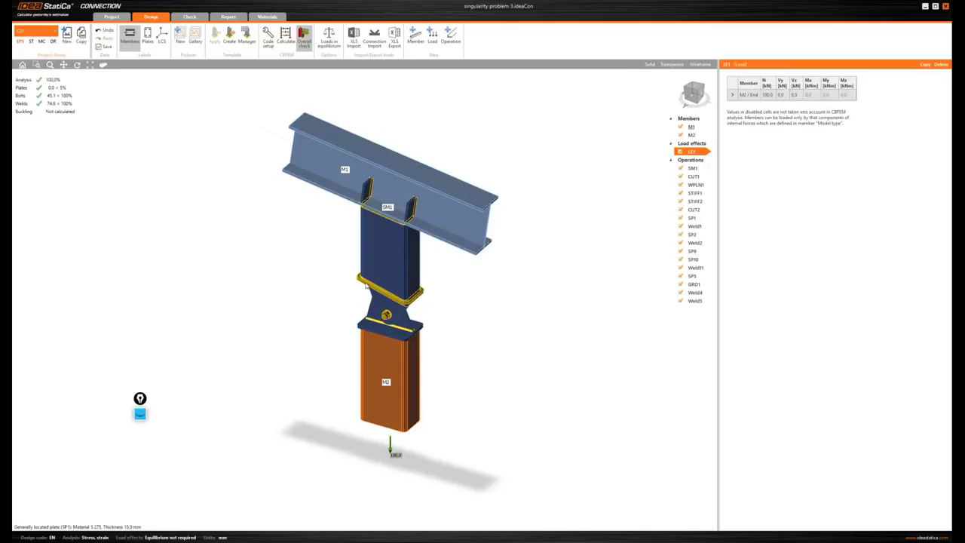
Change M2's model type to N-Vy-Mz, then N-Vz-My, and recalculate, which fails.
click(698, 137)
click(790, 199)
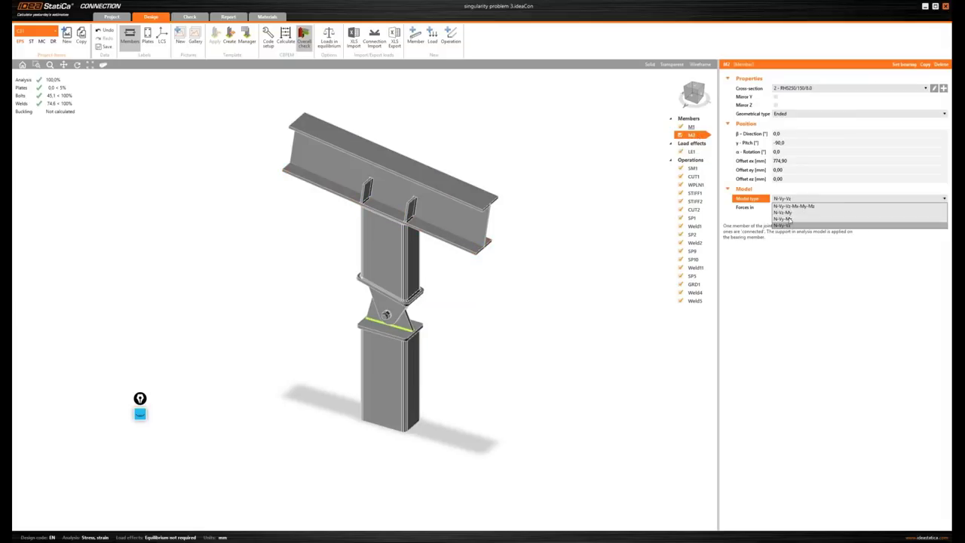
click(789, 219)
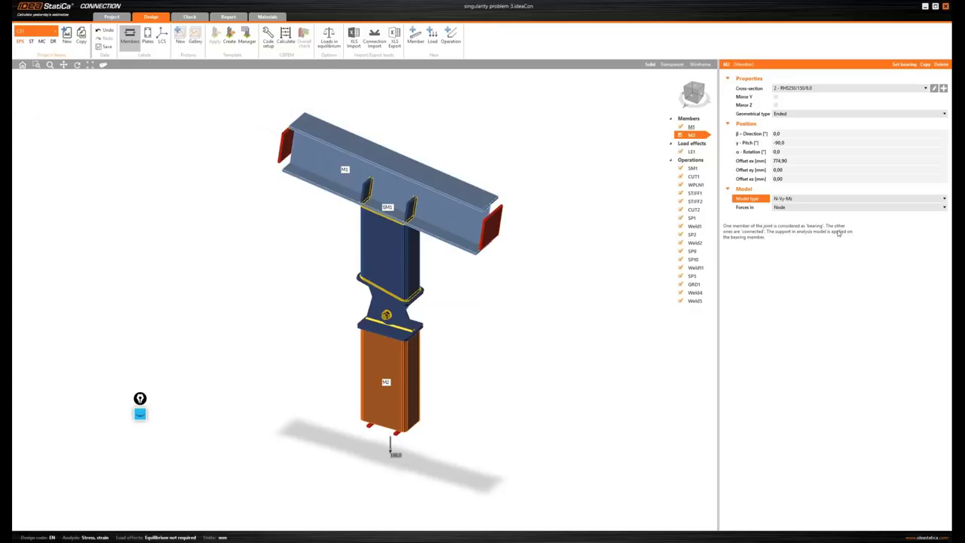
click(804, 202)
click(798, 217)
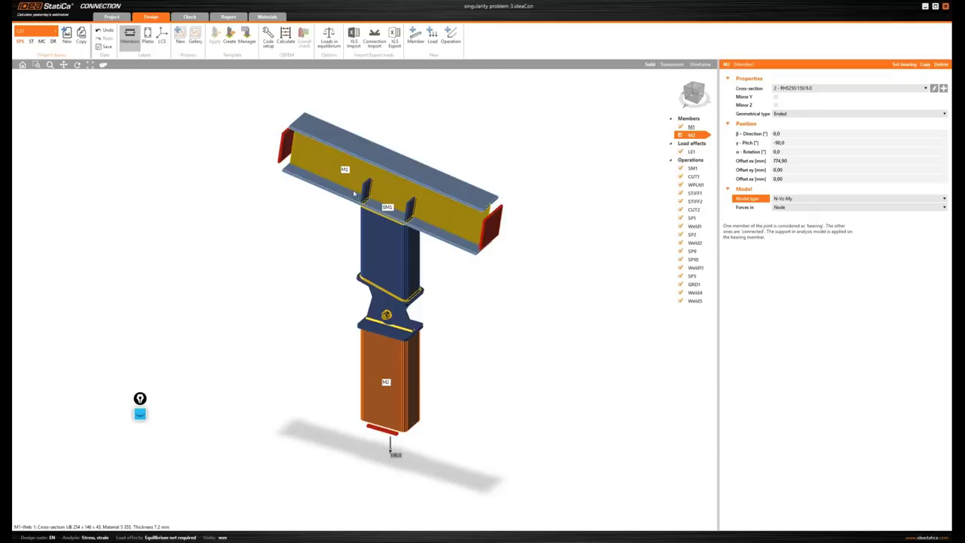
click(286, 34)
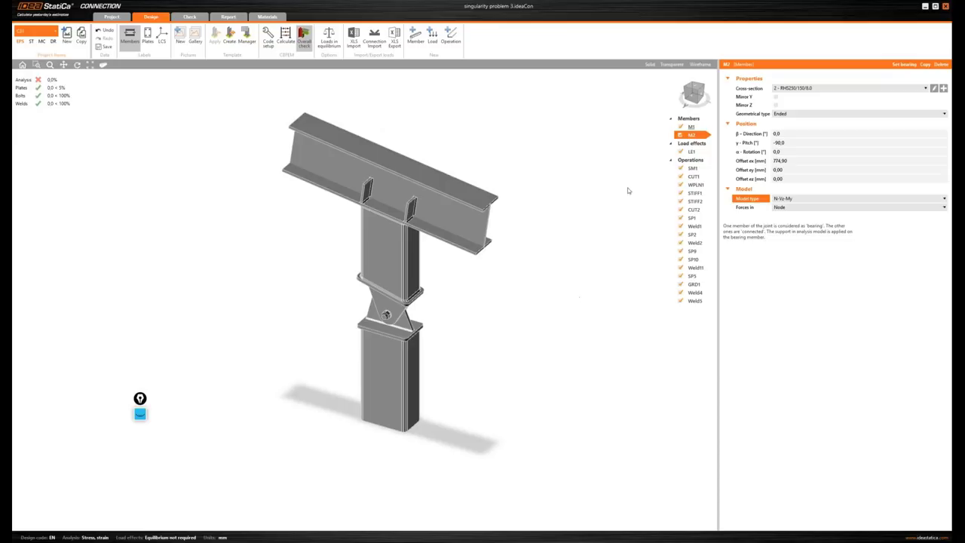
Set M2's model type back to N-Vy-Vz, recalculate to passing, and start the Questions slideshow.
click(676, 109)
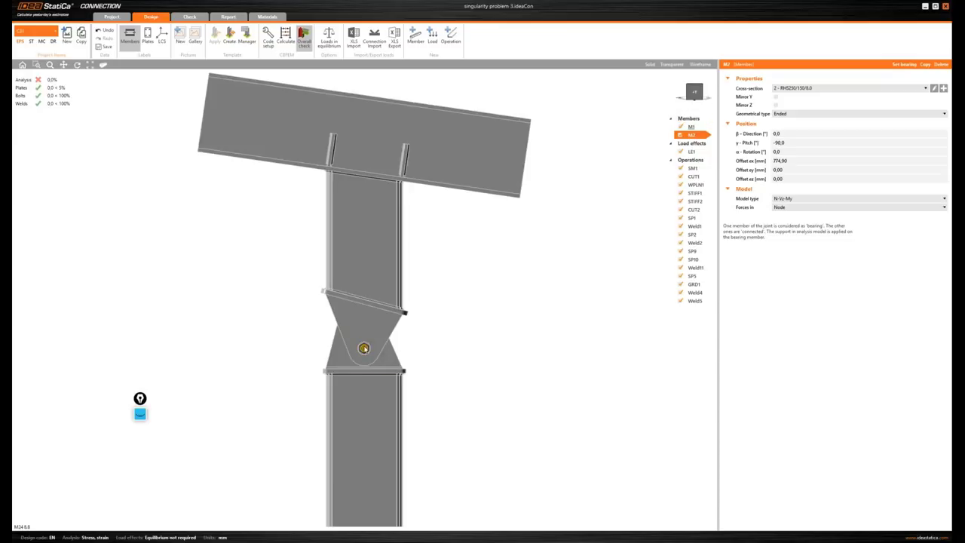
middle_drag(363, 348, 382, 312)
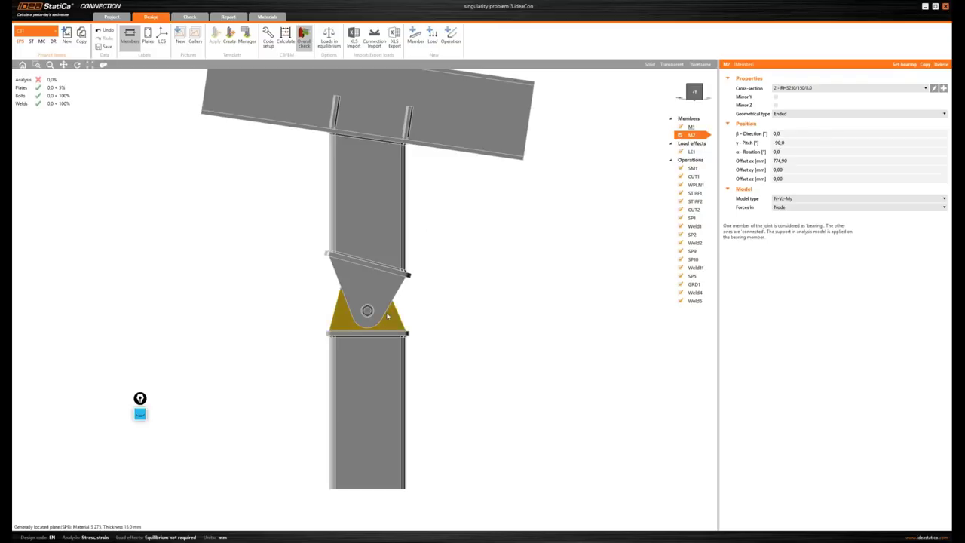
click(793, 200)
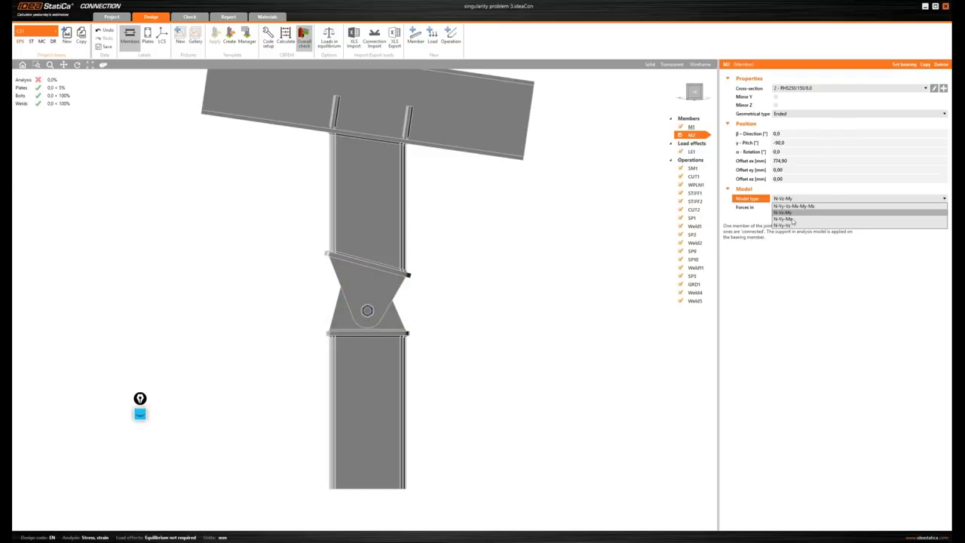
click(791, 226)
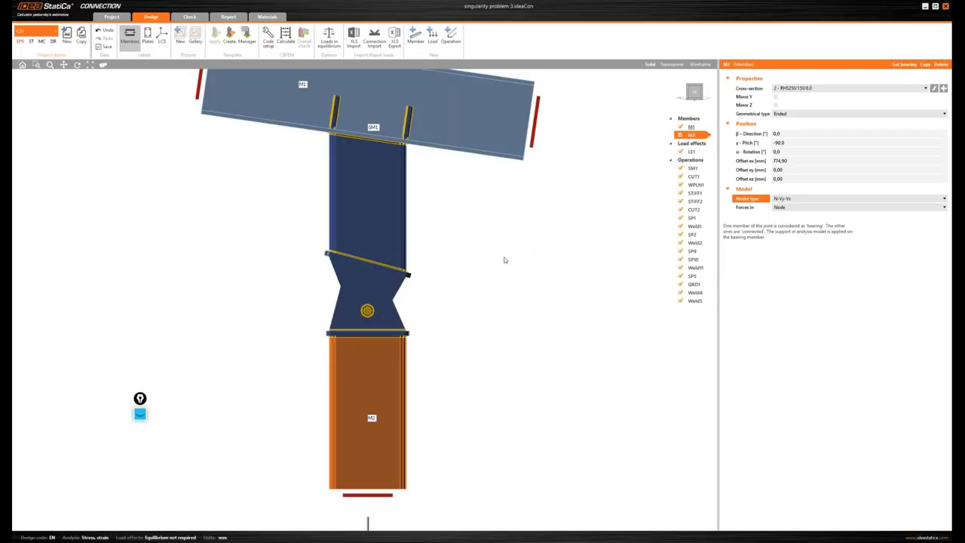
scroll(504, 260, down, 3)
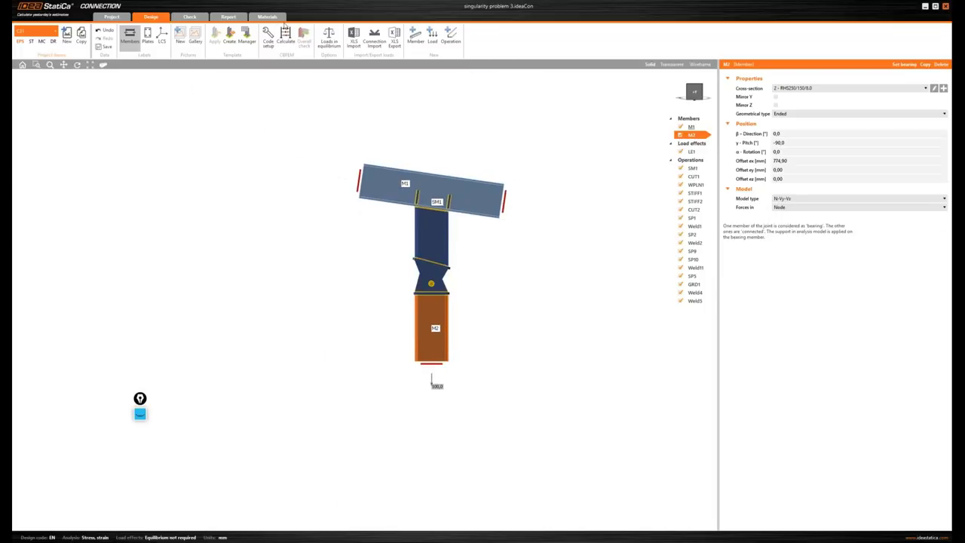
click(284, 34)
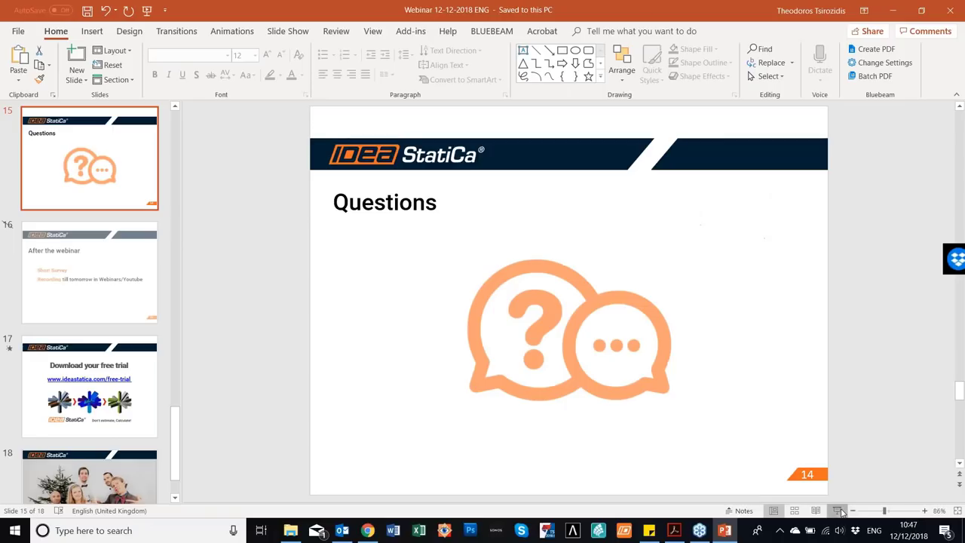
key(shift+F5)
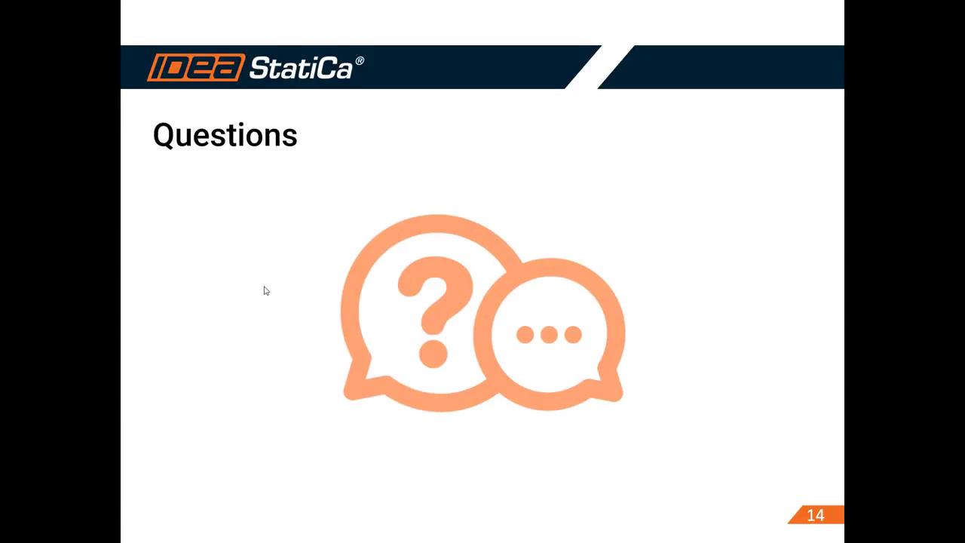